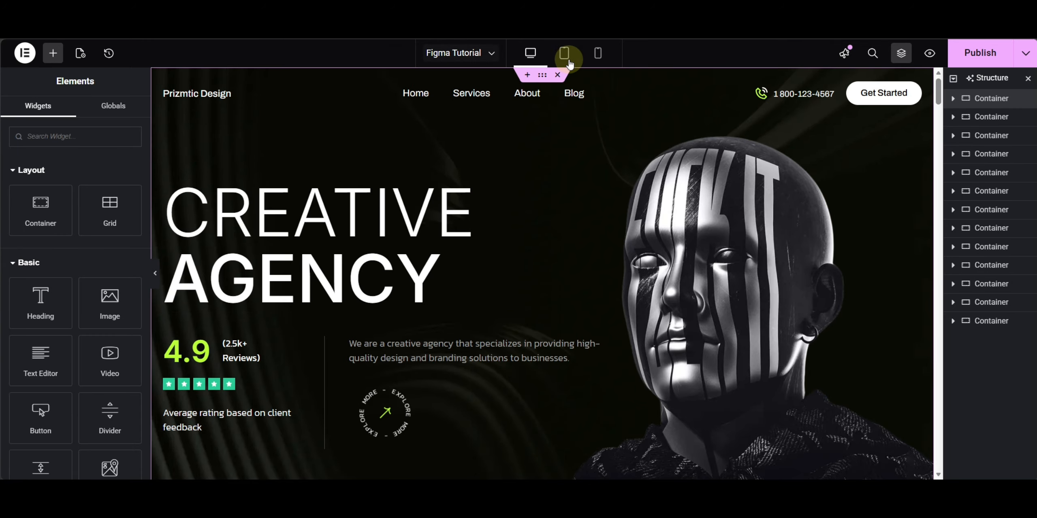
In the tablet portrait view, make the header WordPress menu's mobile dropdown full width, with its breakpoint at Tablet Portrait.
{"action": "left_click", "coordinate": [564, 59]}
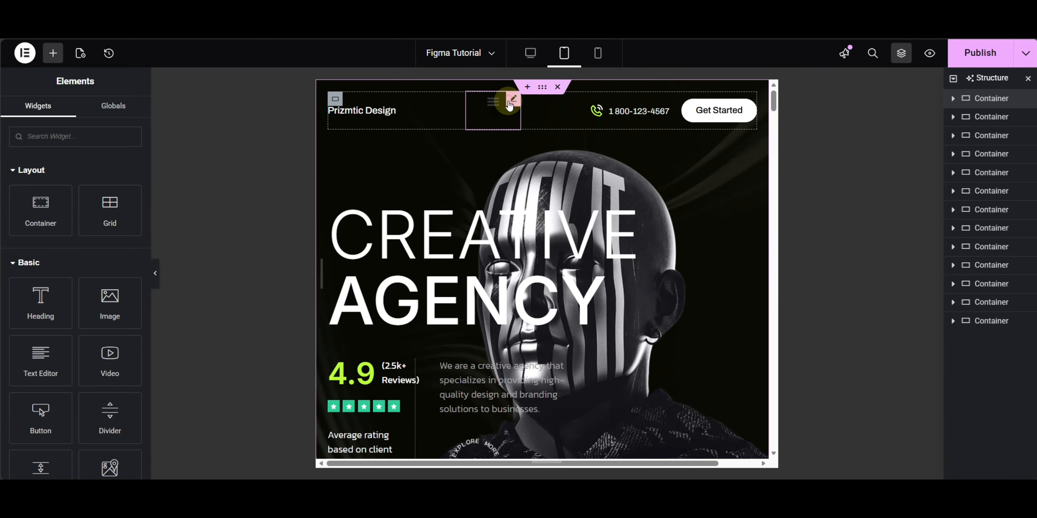
{"action": "left_click", "coordinate": [511, 101]}
{"action": "left_click", "coordinate": [27, 116]}
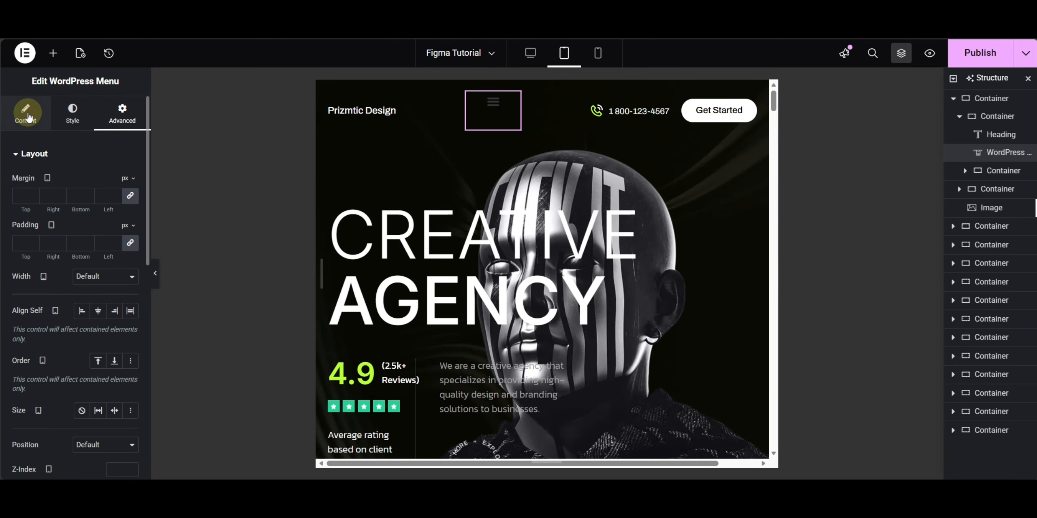
{"action": "scroll", "coordinate": [75, 335], "scroll_direction": "down", "scroll_amount": 5}
{"action": "left_click", "coordinate": [108, 213]}
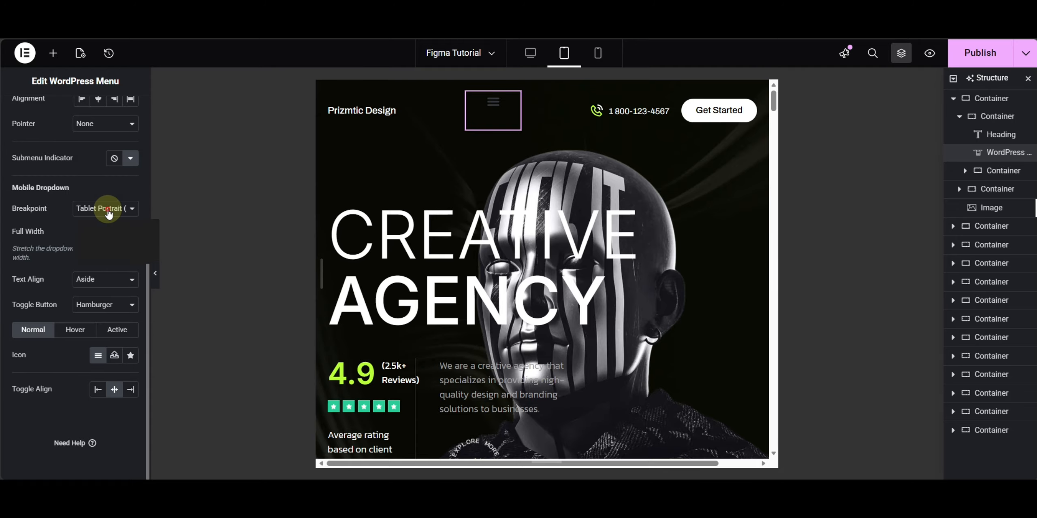
{"action": "left_click", "coordinate": [104, 223]}
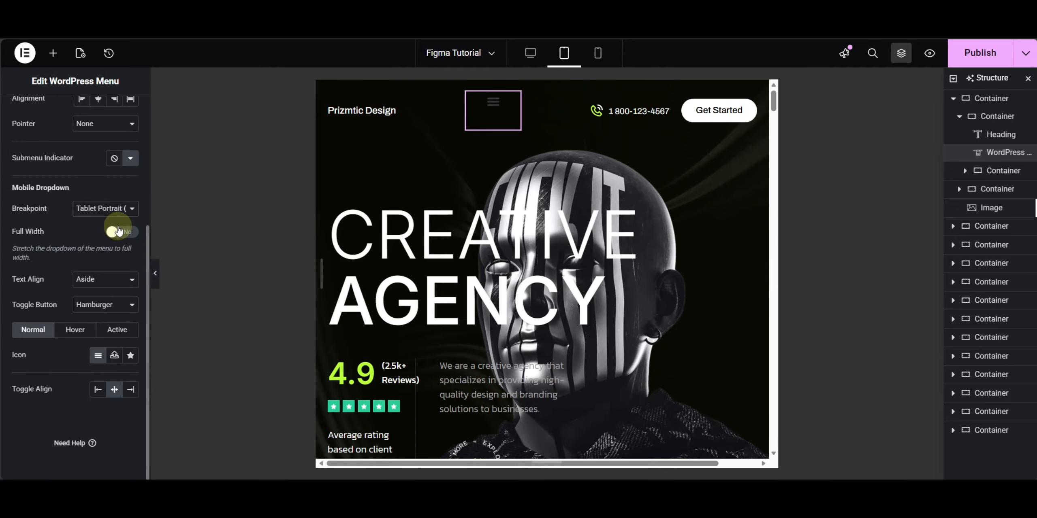
{"action": "left_click", "coordinate": [118, 231]}
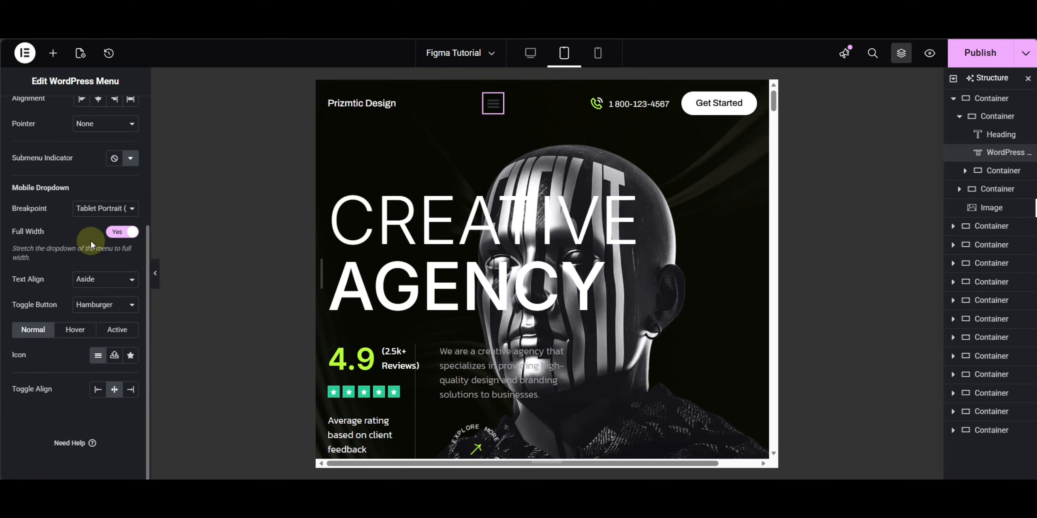
Set the normal-state color of the WordPress menu's toggle button to white.
{"action": "scroll", "coordinate": [91, 241], "scroll_direction": "up", "scroll_amount": 5}
{"action": "left_click", "coordinate": [73, 112]}
{"action": "scroll", "coordinate": [59, 337], "scroll_direction": "down", "scroll_amount": 2}
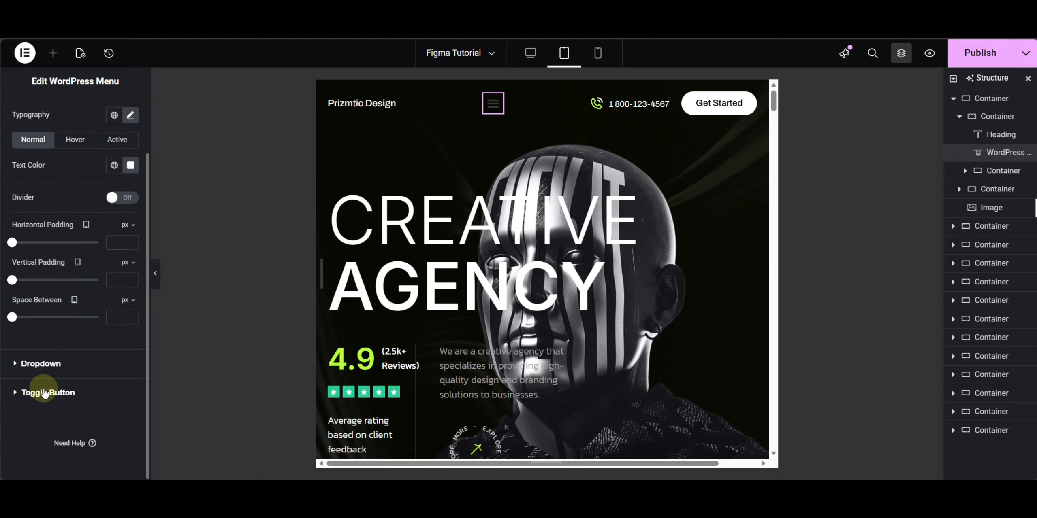
{"action": "left_click", "coordinate": [40, 392]}
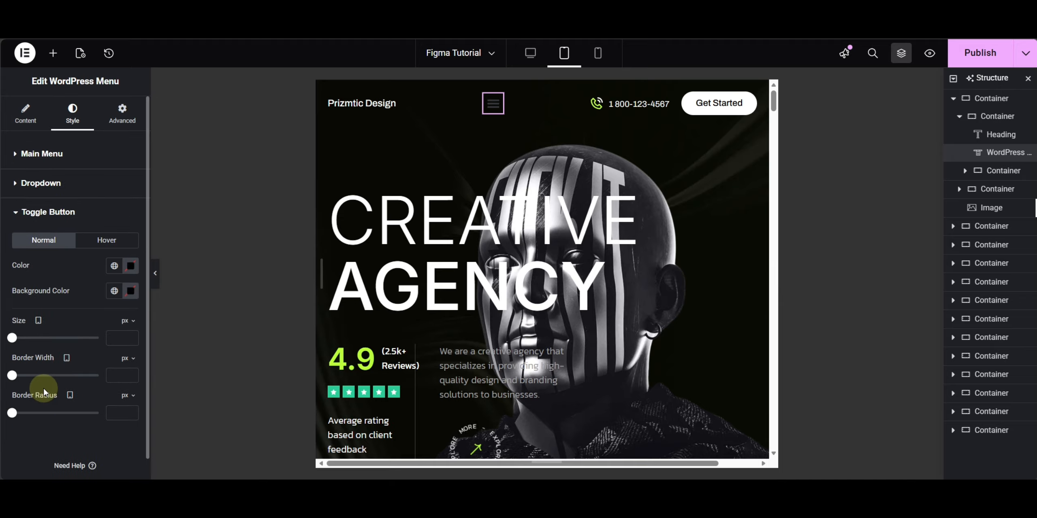
{"action": "left_click", "coordinate": [130, 266]}
{"action": "left_click", "coordinate": [27, 269]}
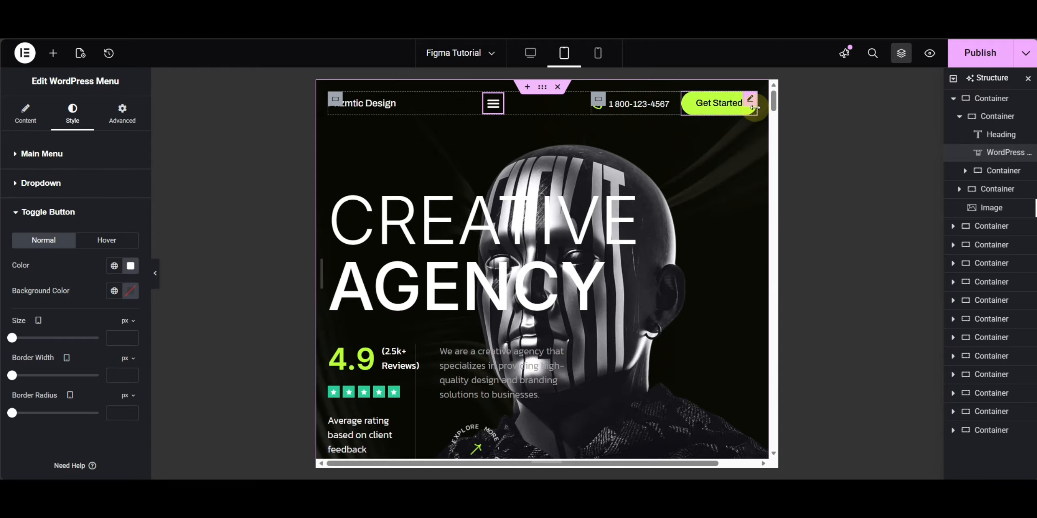
Set the WordPress menu's order to End so the hamburger icon sits last in the header row.
{"action": "left_click", "coordinate": [121, 113]}
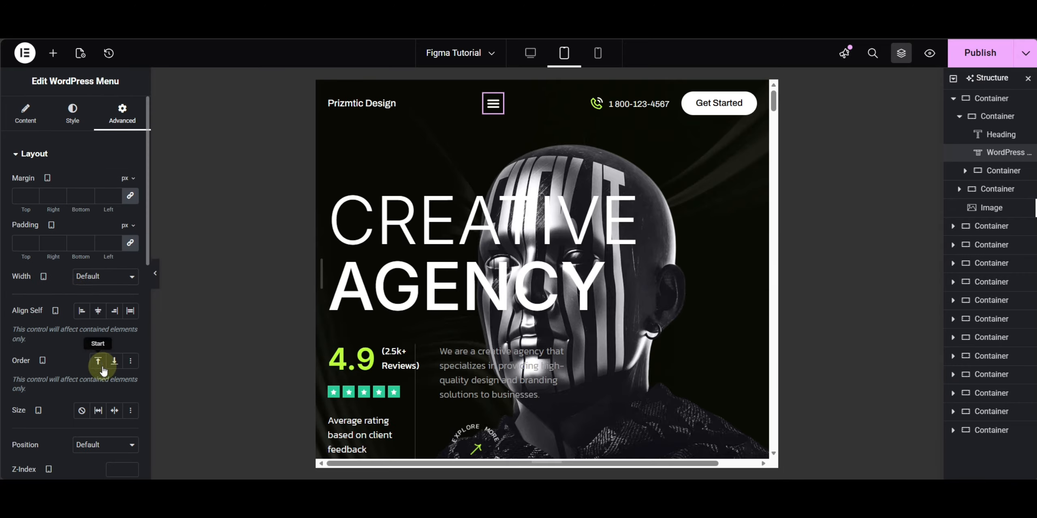
{"action": "left_click", "coordinate": [115, 360]}
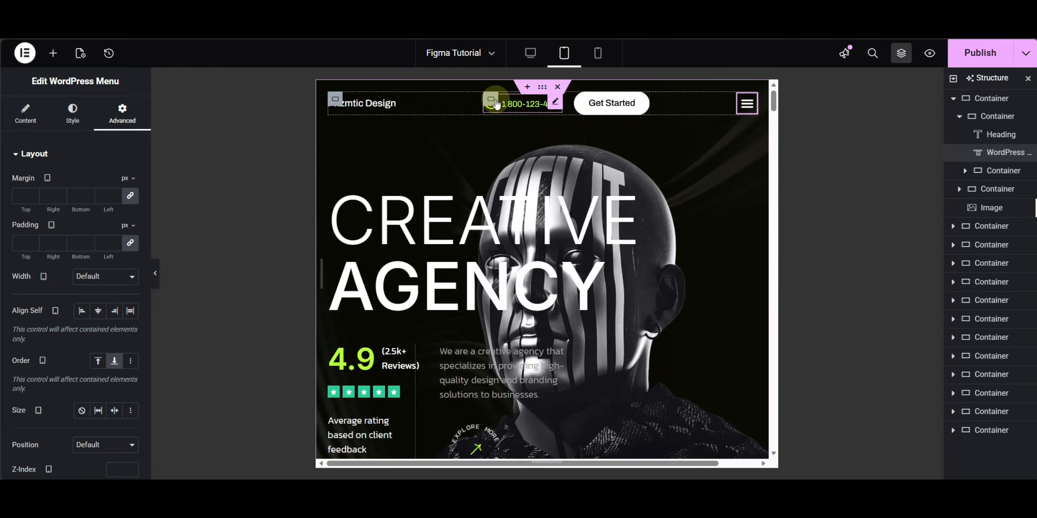
Set the header container with the phone number and Get Started button to grow, and justify its content to the end.
{"action": "left_click", "coordinate": [487, 99]}
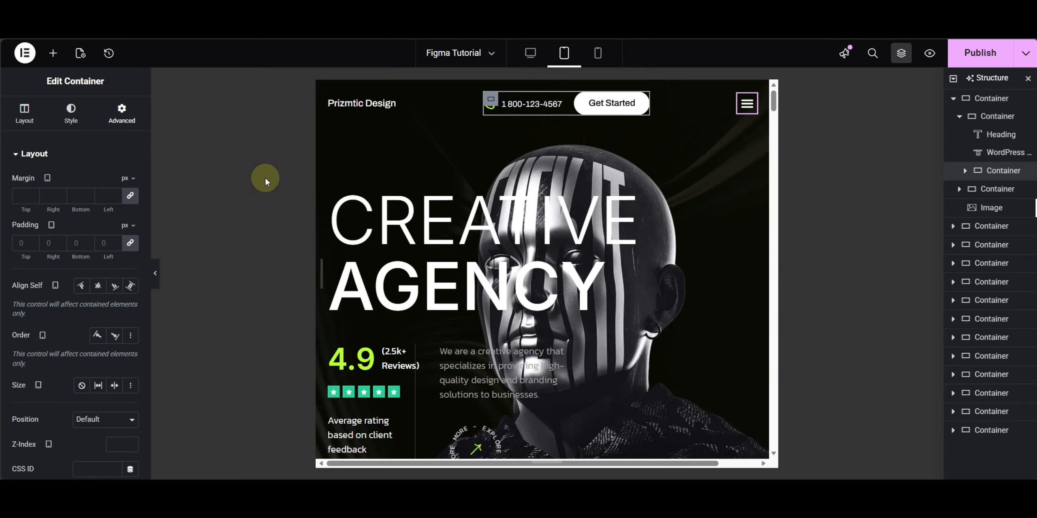
{"action": "left_click", "coordinate": [97, 386]}
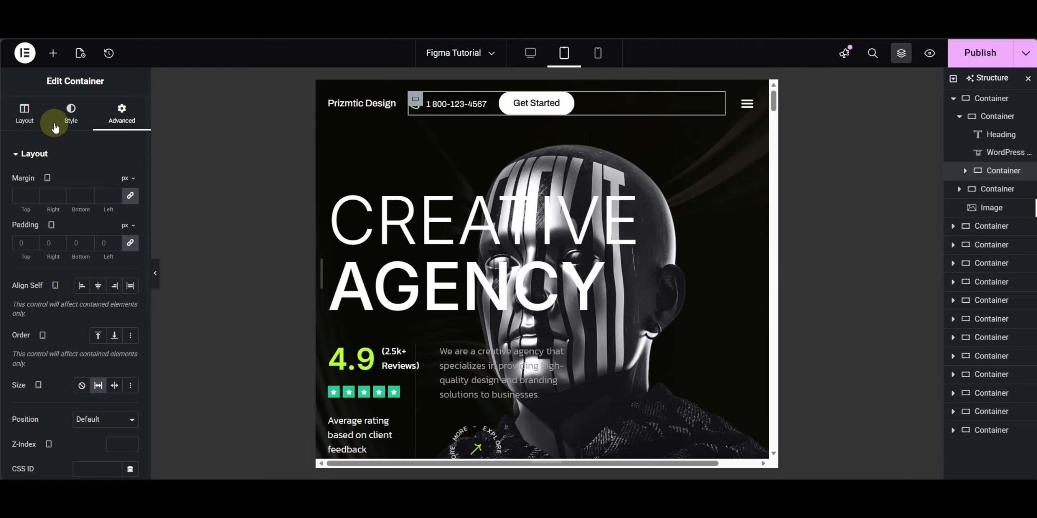
{"action": "left_click", "coordinate": [24, 115]}
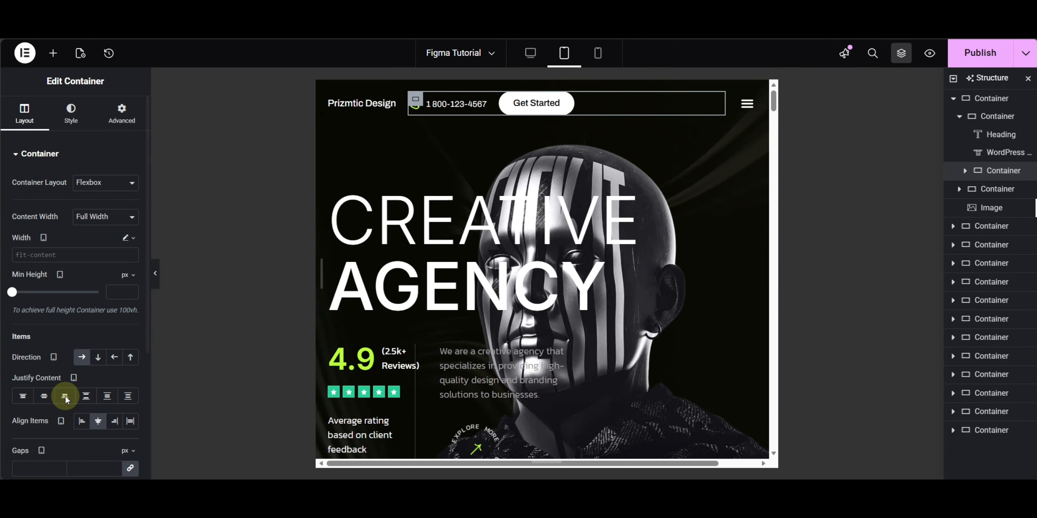
{"action": "left_click", "coordinate": [61, 400]}
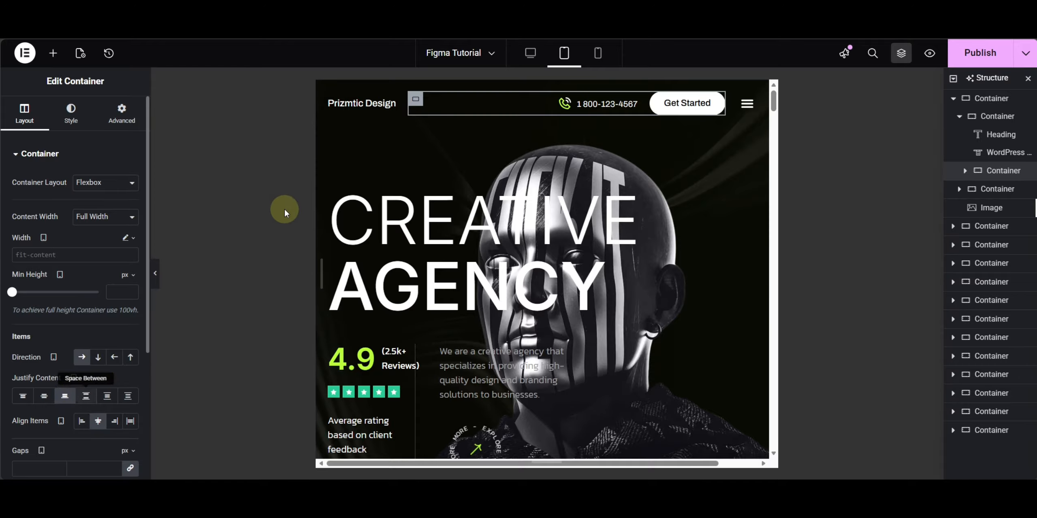
Expand the hamburger menu and give its dropdown the global Text color (#000000) as background and #FFFFFF as text color.
{"action": "left_click", "coordinate": [744, 114]}
{"action": "left_click", "coordinate": [743, 114]}
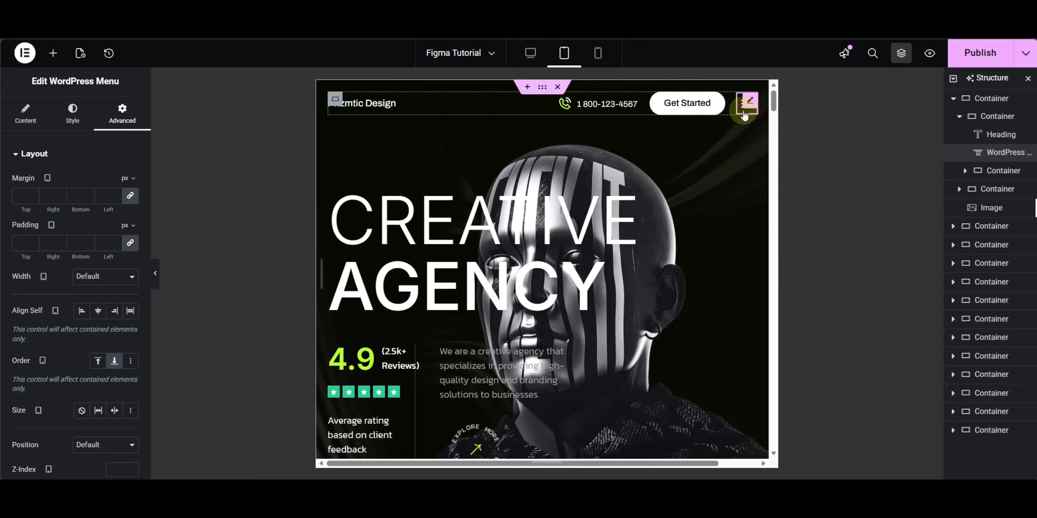
{"action": "left_click", "coordinate": [743, 114]}
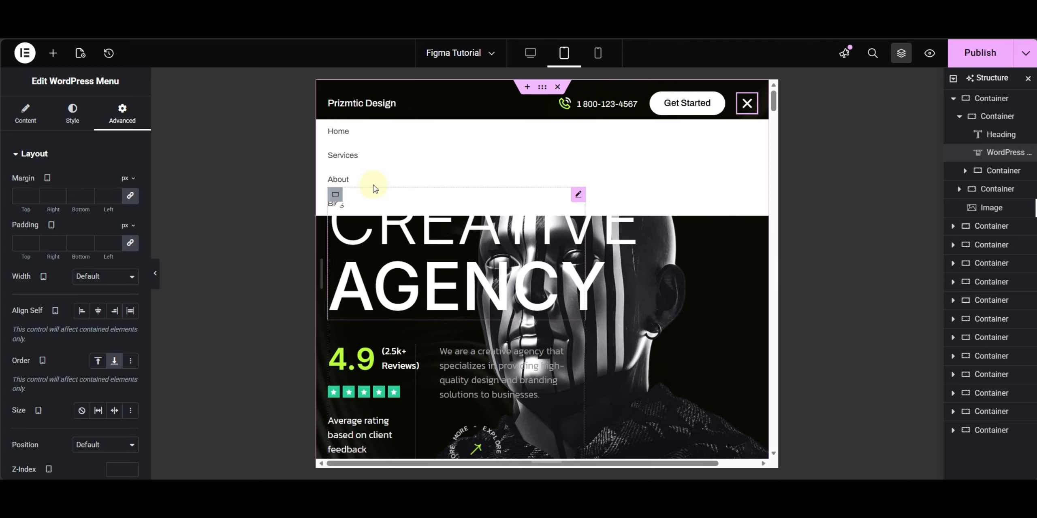
{"action": "left_click", "coordinate": [73, 117]}
{"action": "scroll", "coordinate": [75, 261], "scroll_direction": "down", "scroll_amount": 2}
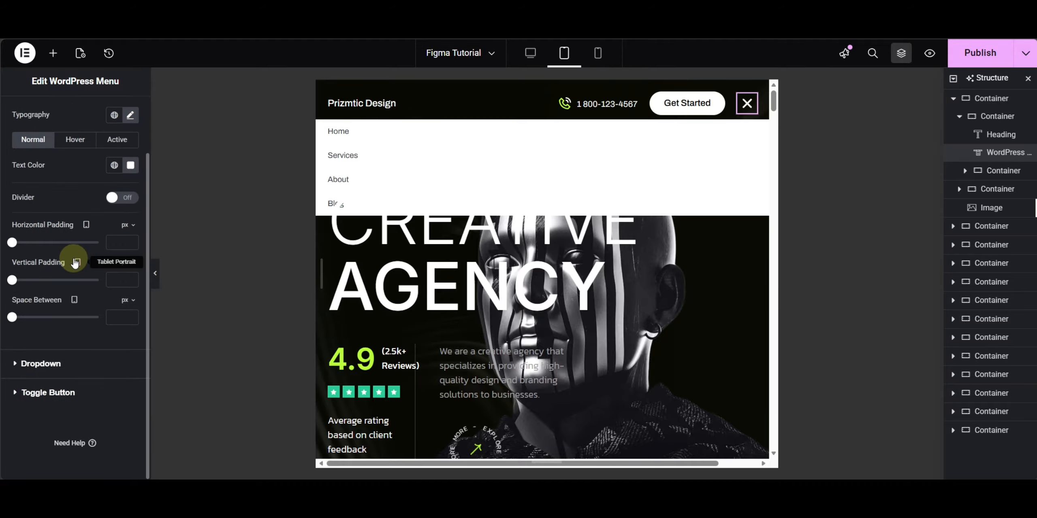
{"action": "left_click", "coordinate": [37, 363]}
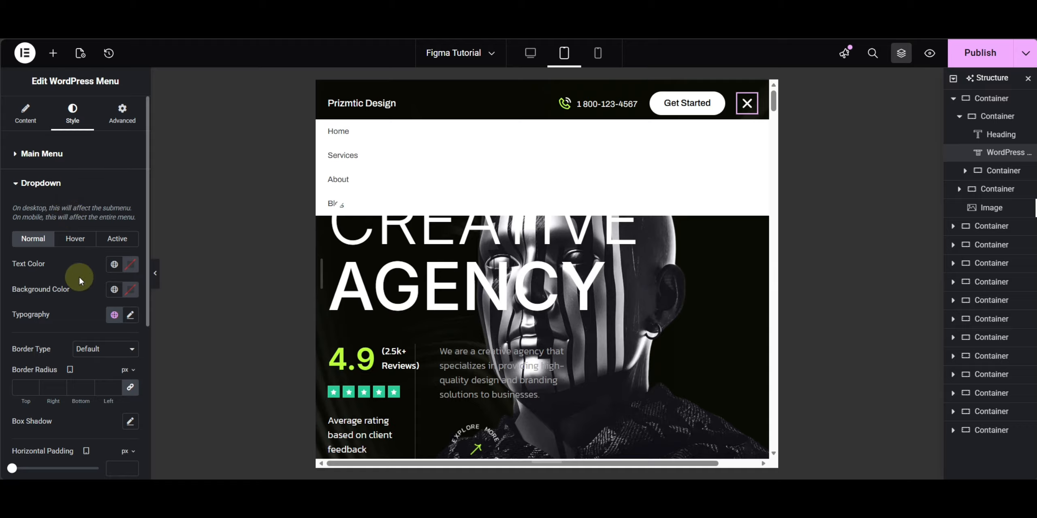
{"action": "left_click", "coordinate": [115, 290]}
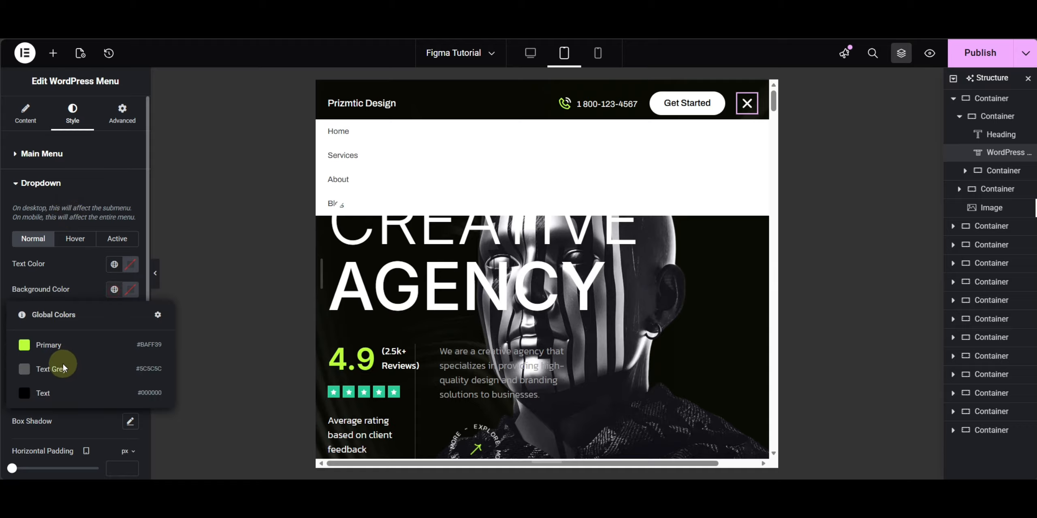
{"action": "left_click", "coordinate": [41, 393]}
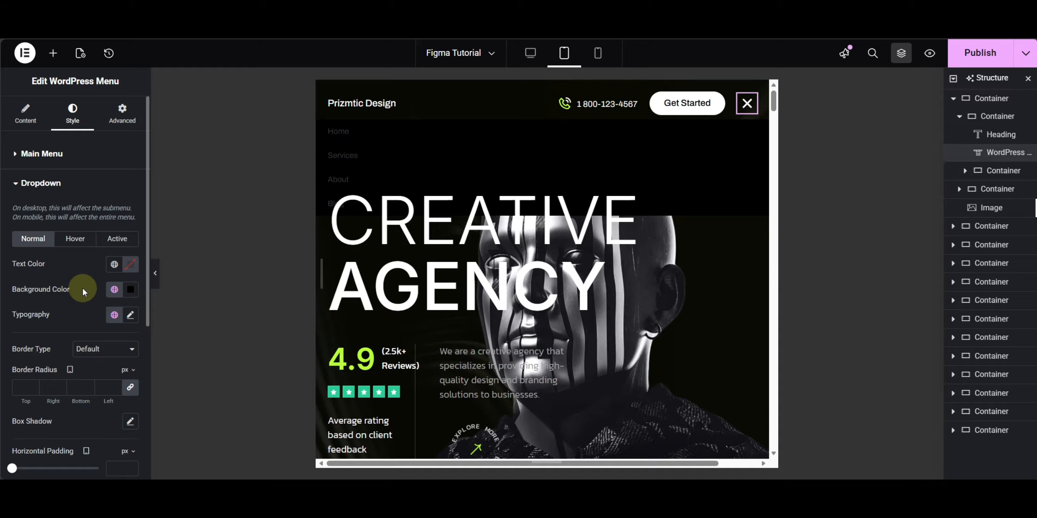
{"action": "left_click", "coordinate": [130, 264]}
{"action": "left_click_drag", "start_coordinate": [68, 321], "coordinate": [34, 272]}
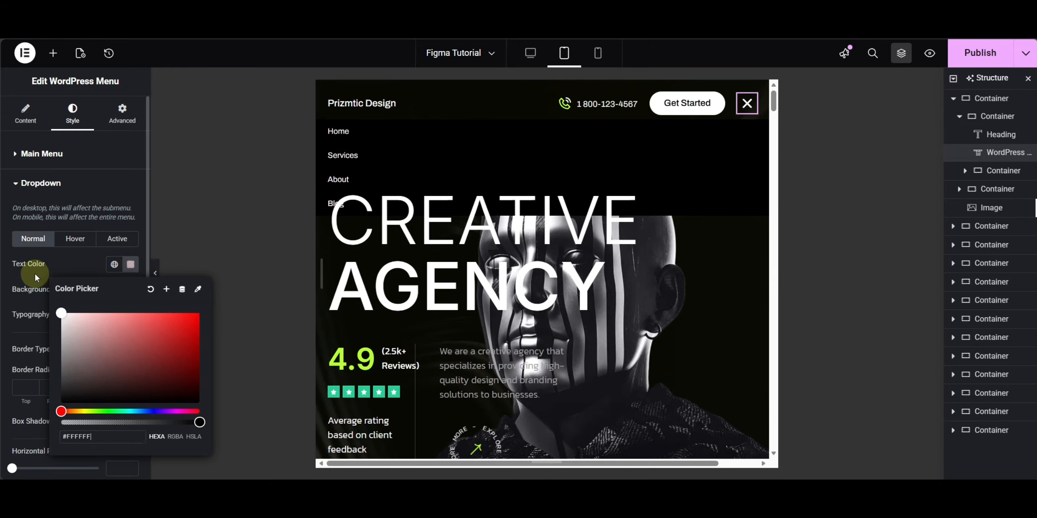
{"action": "left_click", "coordinate": [37, 274]}
Apply the global Primary font to the dropdown's menu items and set their size to 18 px.
{"action": "left_click", "coordinate": [114, 317]}
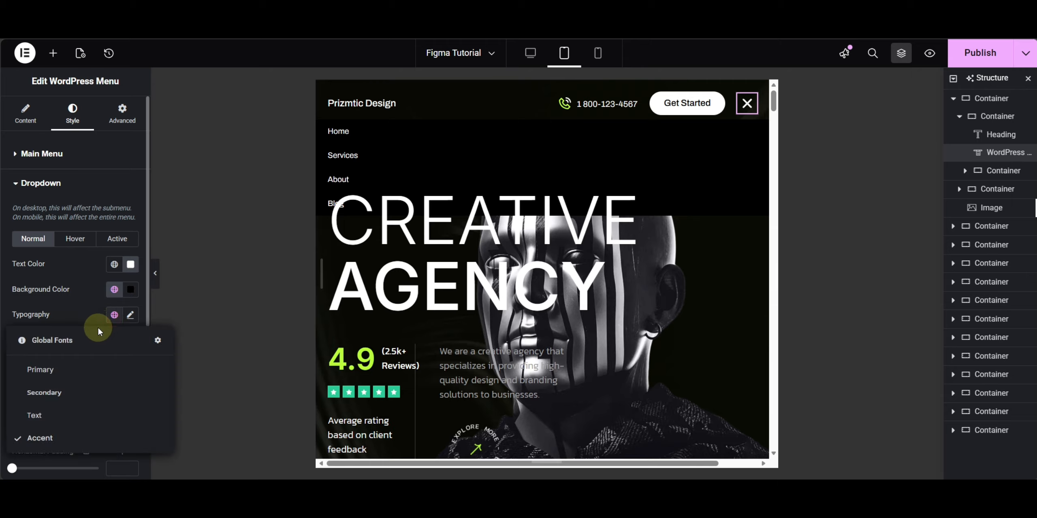
{"action": "left_click", "coordinate": [45, 371]}
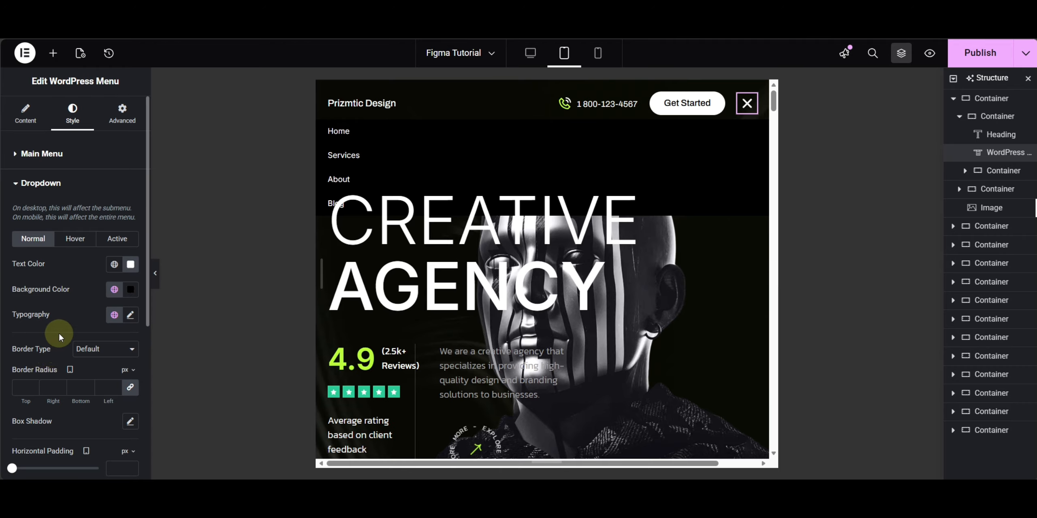
{"action": "left_click", "coordinate": [129, 315]}
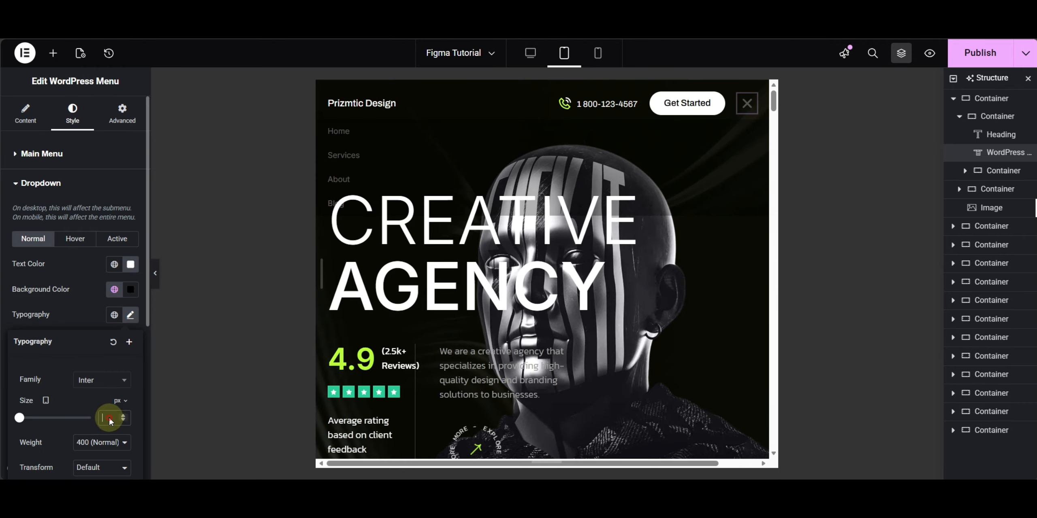
{"action": "left_click", "coordinate": [109, 421]}
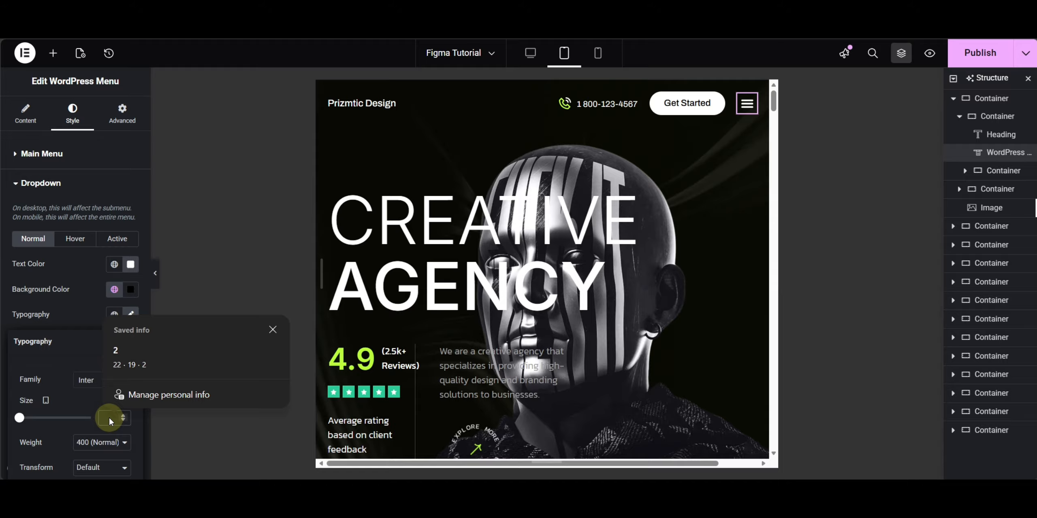
{"action": "type", "text": "18"}
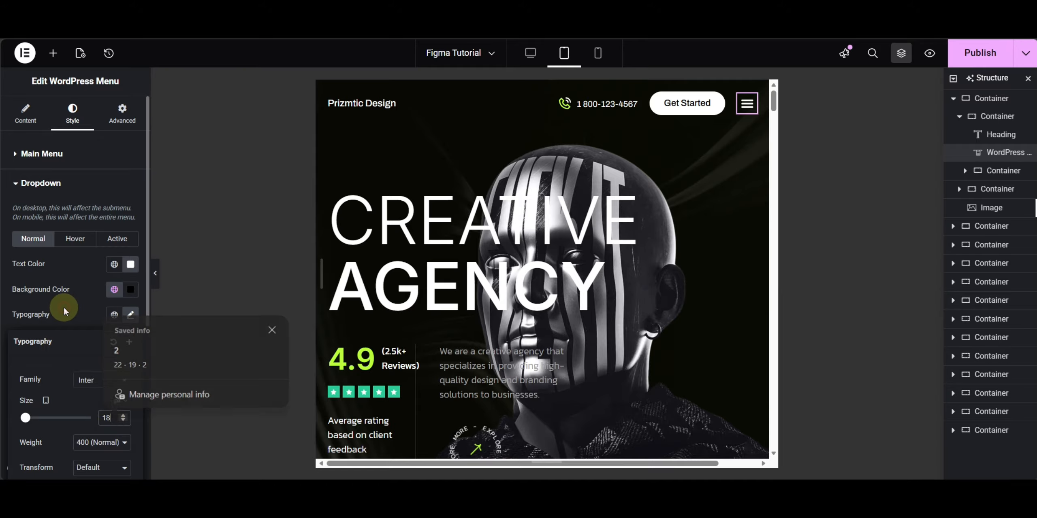
{"action": "left_click", "coordinate": [64, 306]}
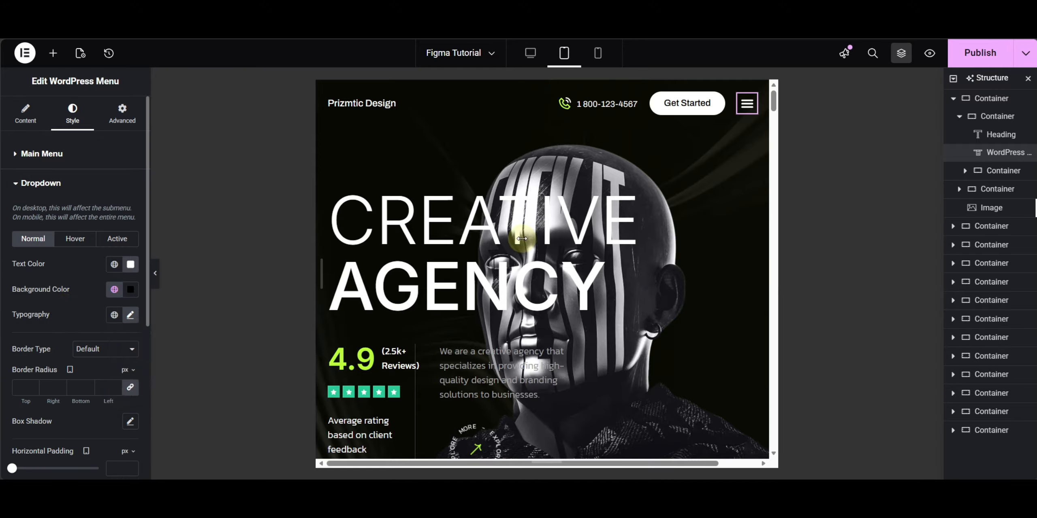
Set the dropdown's hover state to the global Text background color and the global Primary text color.
{"action": "left_click", "coordinate": [744, 111]}
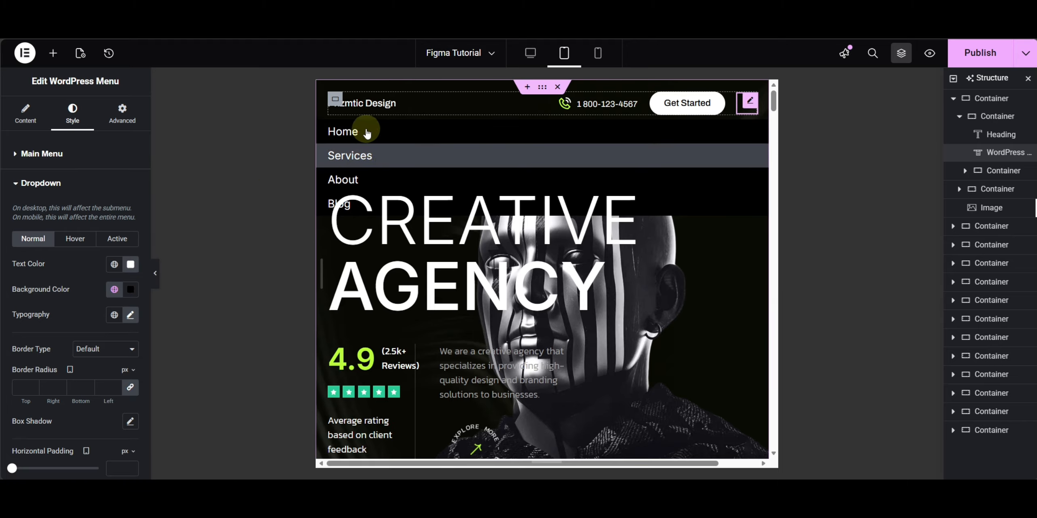
{"action": "left_click", "coordinate": [71, 242]}
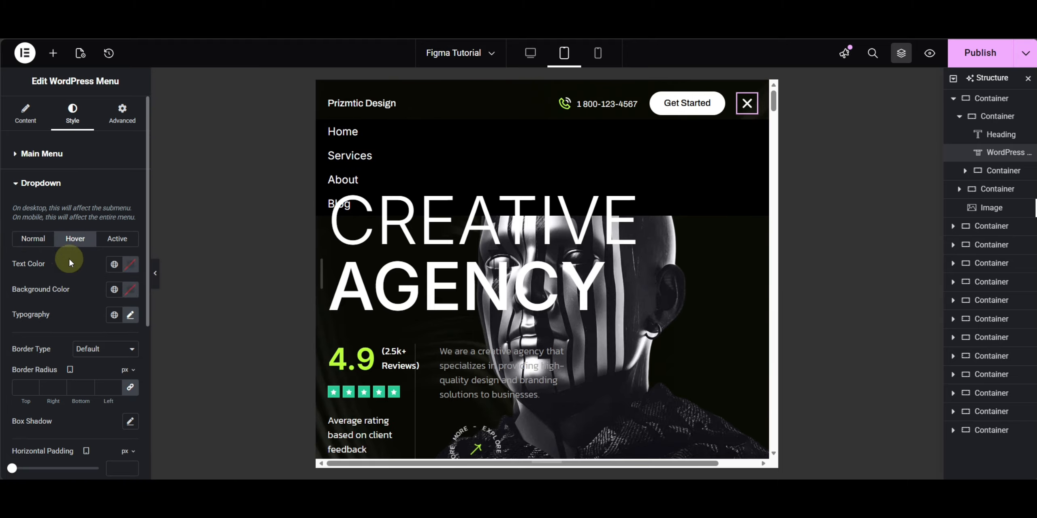
{"action": "left_click", "coordinate": [114, 289]}
{"action": "left_click", "coordinate": [114, 289]}
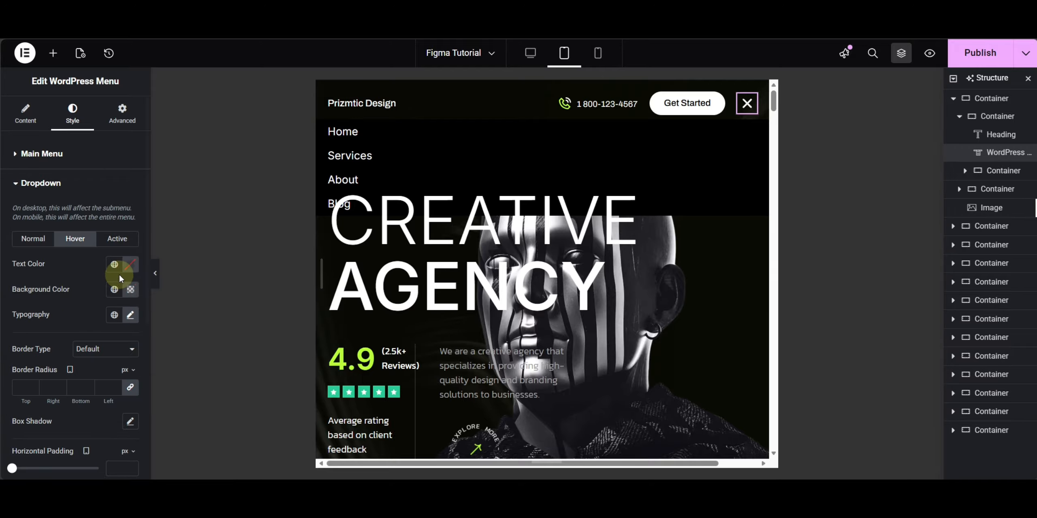
{"action": "left_click", "coordinate": [114, 264]}
{"action": "left_click", "coordinate": [68, 322]}
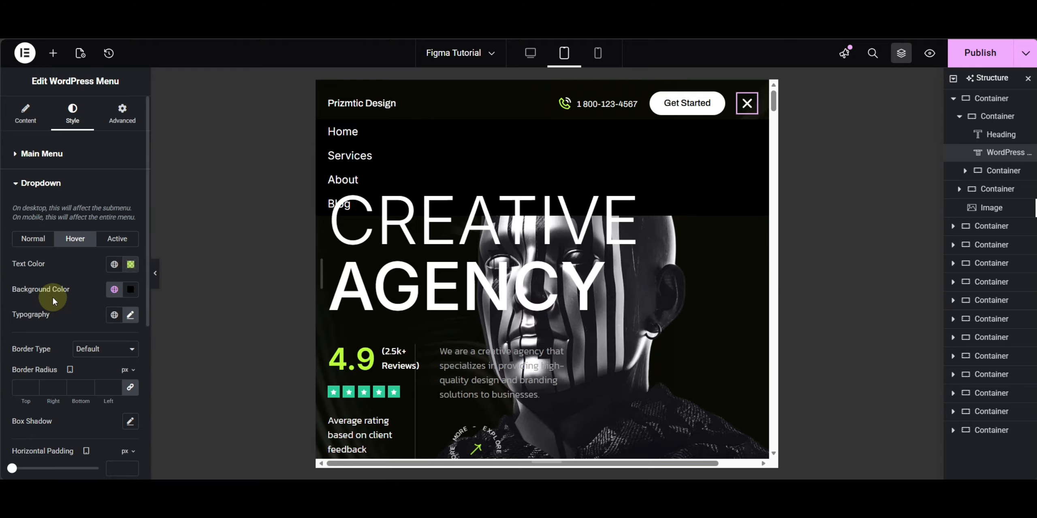
Set the dropdown's active state to the global Primary text color and the global Text background color.
{"action": "left_click", "coordinate": [117, 239]}
{"action": "left_click", "coordinate": [114, 264]}
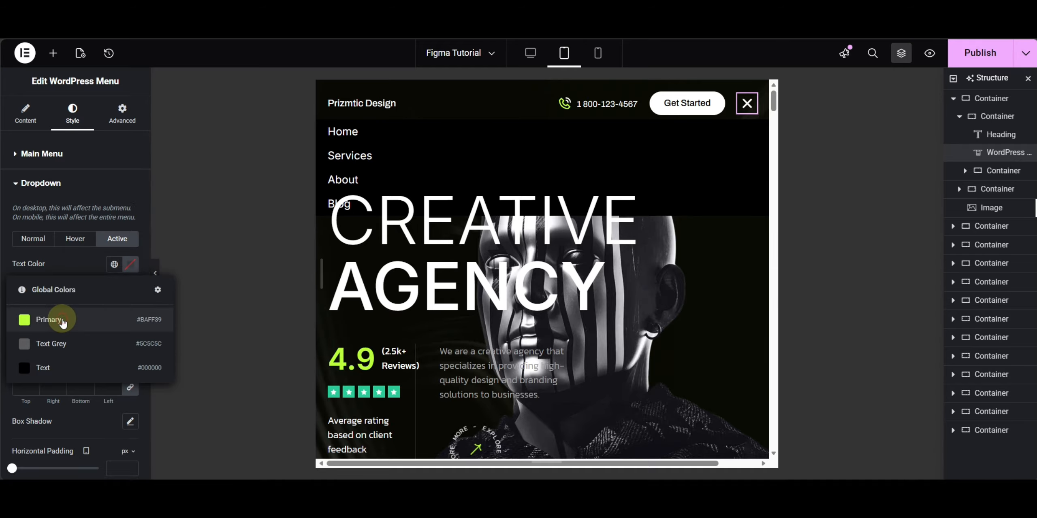
{"action": "left_click", "coordinate": [61, 320]}
{"action": "left_click", "coordinate": [113, 289]}
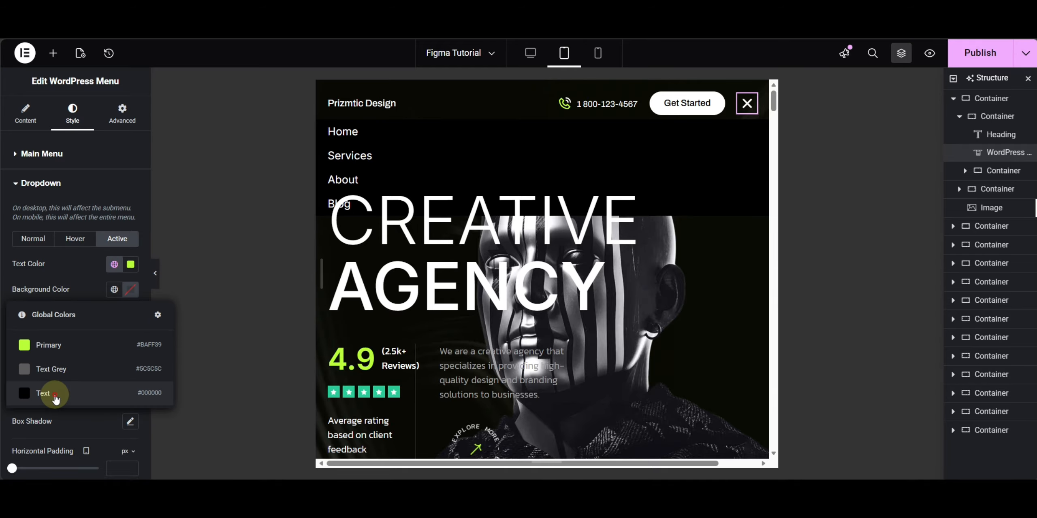
{"action": "left_click", "coordinate": [50, 393]}
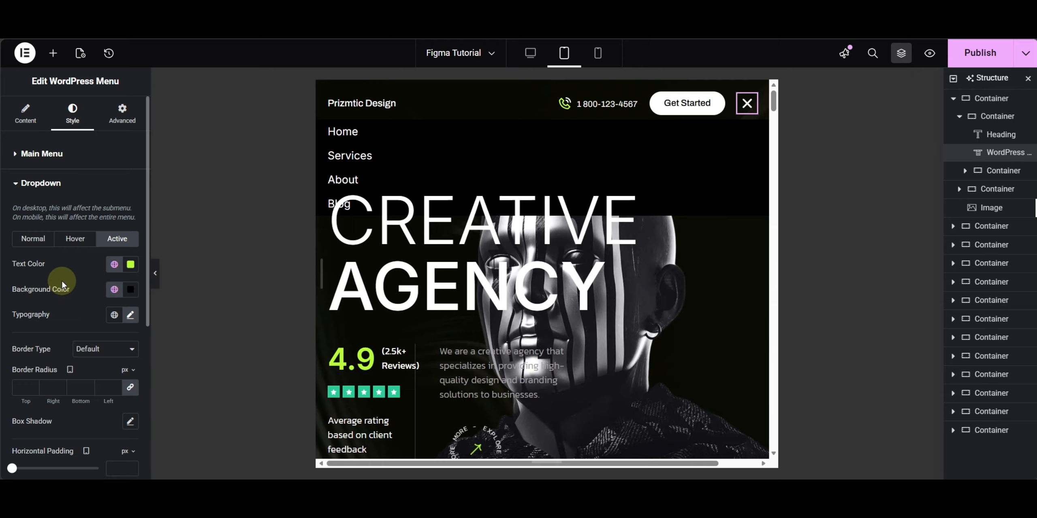
Set the vertical padding of the menu dropdown's items to 18 px.
{"action": "scroll", "coordinate": [62, 284], "scroll_direction": "down", "scroll_amount": 5}
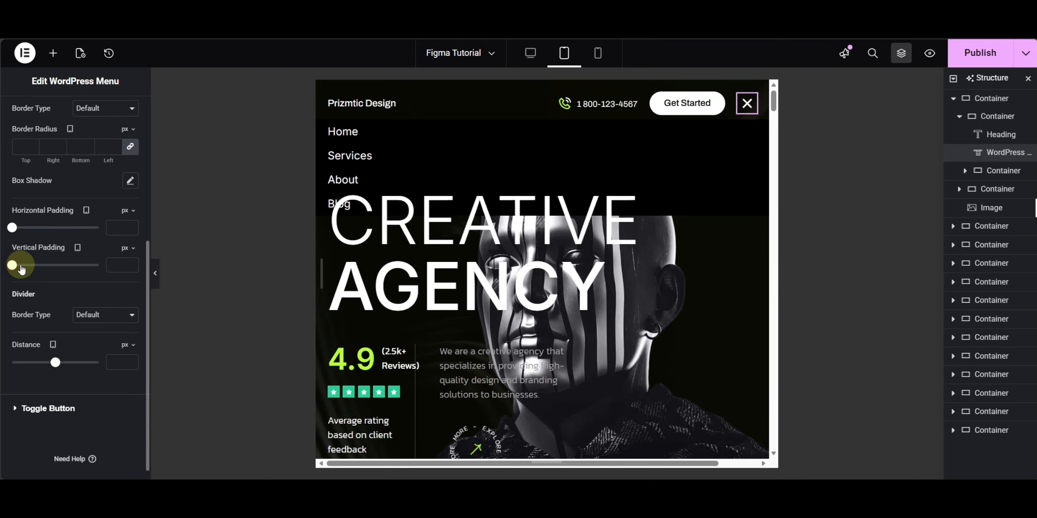
{"action": "left_click_drag", "start_coordinate": [21, 267], "coordinate": [44, 267]}
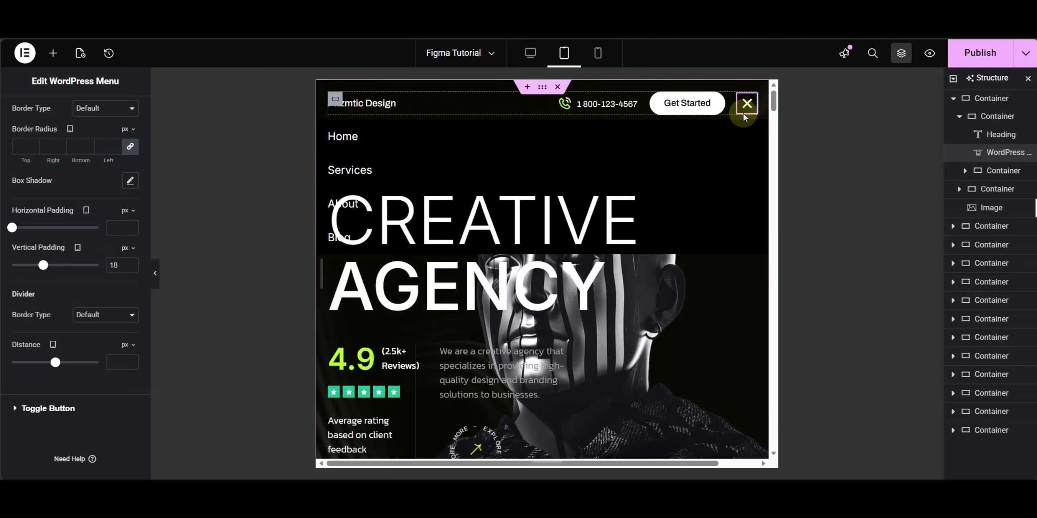
Set the Z-index of the container holding the CREATIVE AGENCY heading to 1 and collapse the hamburger menu.
{"action": "left_click", "coordinate": [336, 195]}
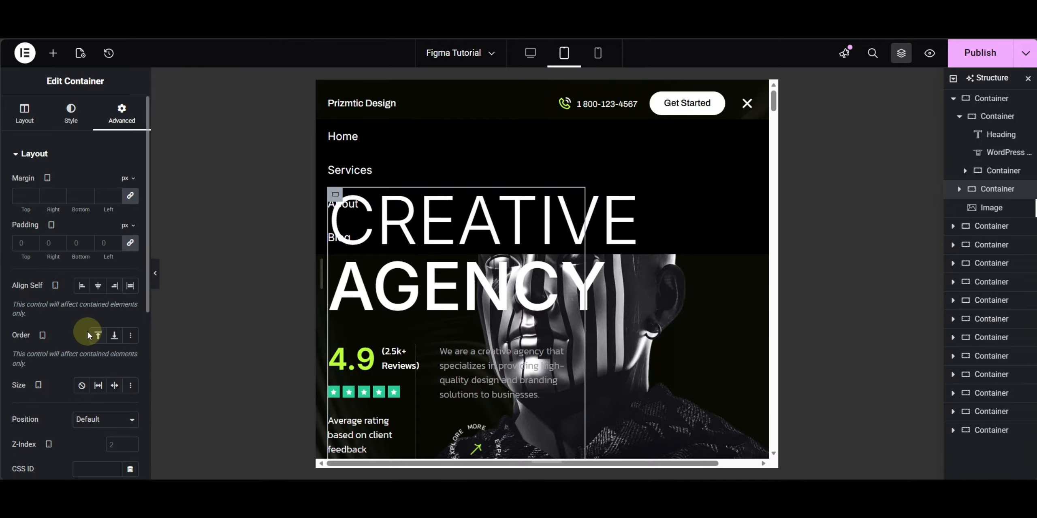
{"action": "scroll", "coordinate": [86, 328], "scroll_direction": "down", "scroll_amount": 3}
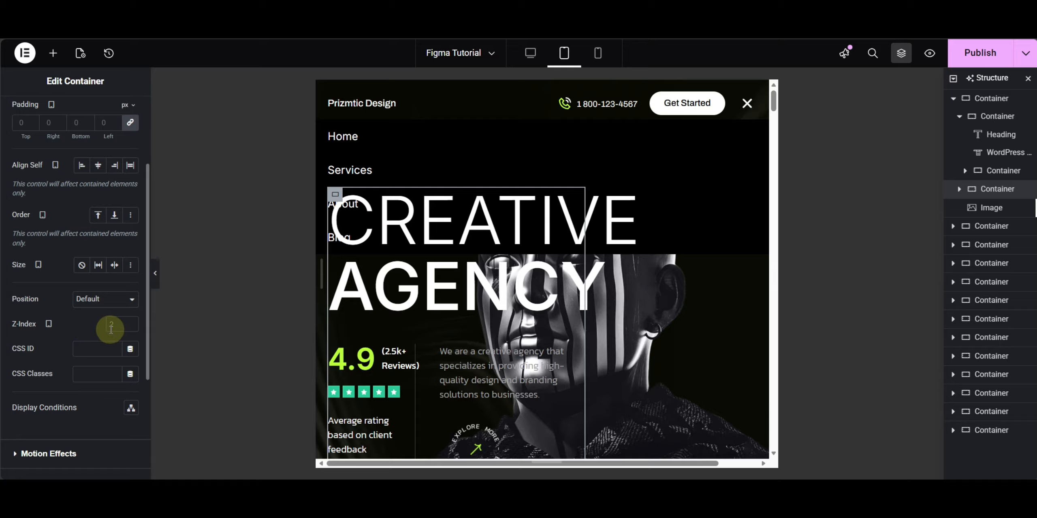
{"action": "type", "text": "1"}
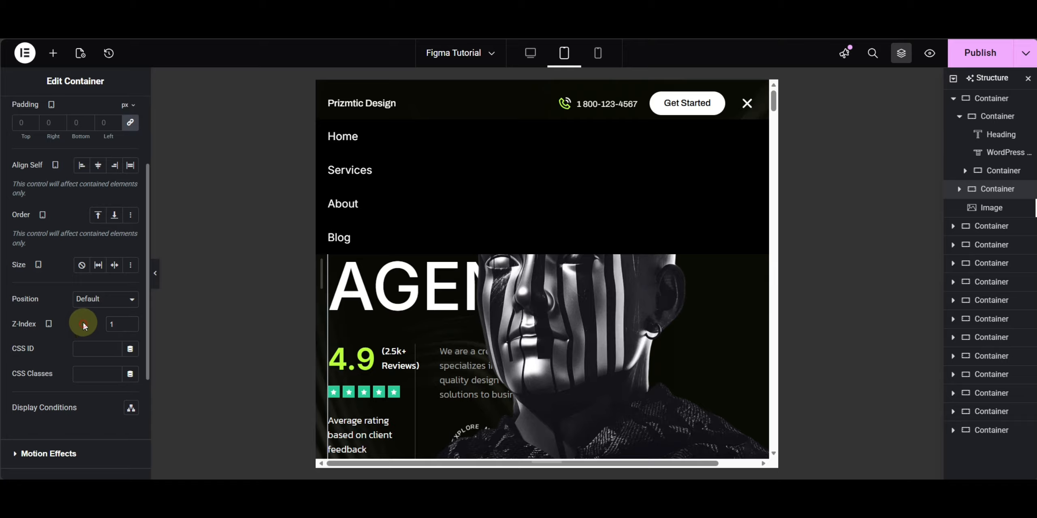
{"action": "left_click", "coordinate": [745, 115]}
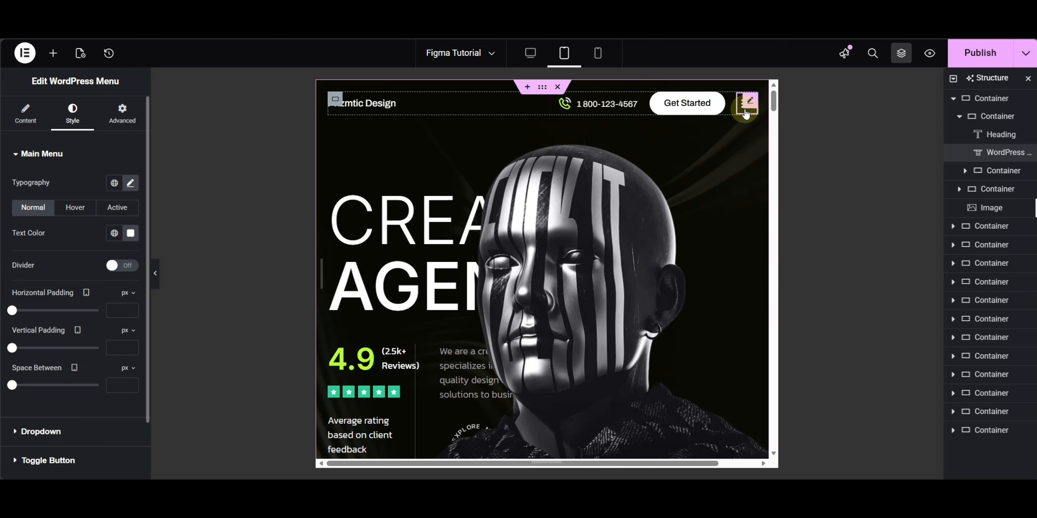
Give the hero head image a custom width of 75%.
{"action": "left_click", "coordinate": [580, 238]}
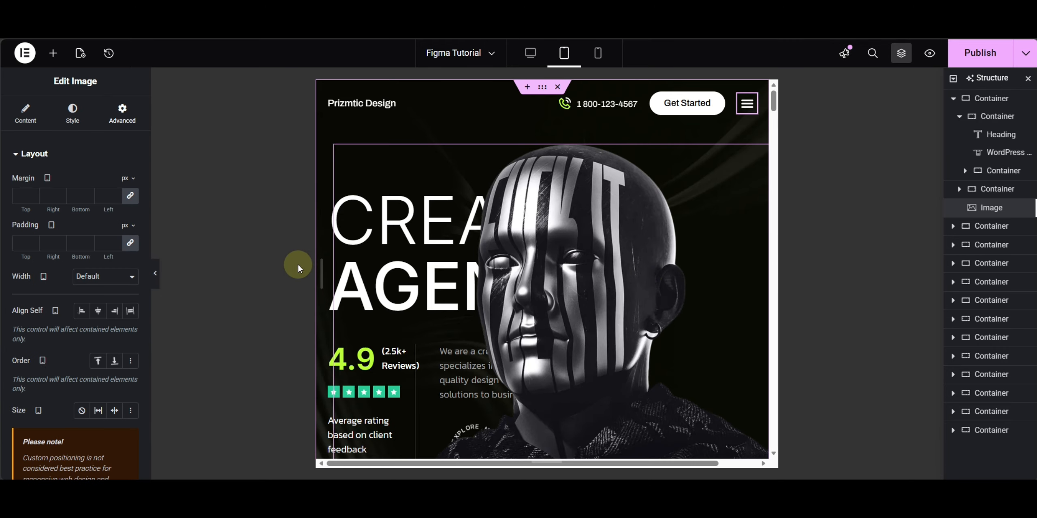
{"action": "left_click", "coordinate": [95, 282]}
{"action": "left_click", "coordinate": [85, 339]}
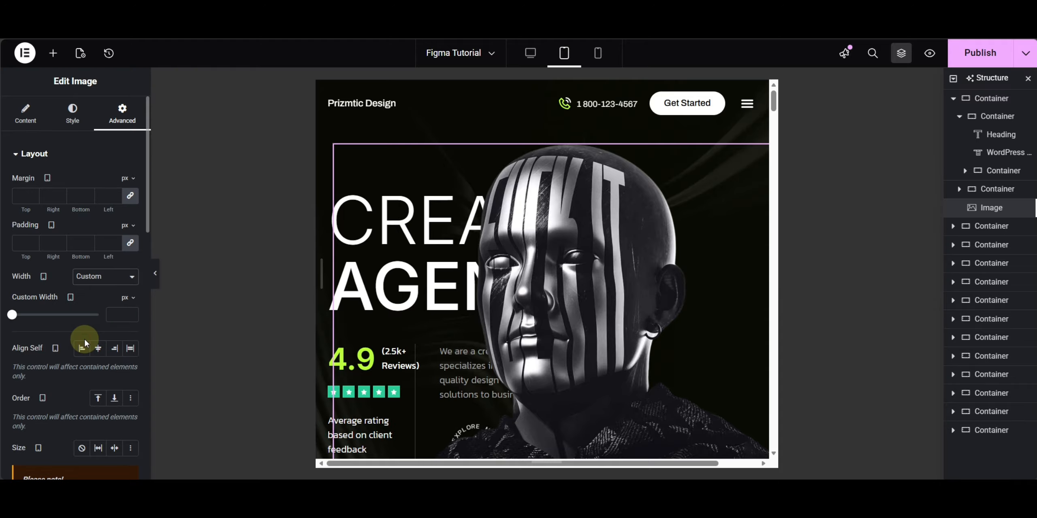
{"action": "left_click", "coordinate": [129, 298]}
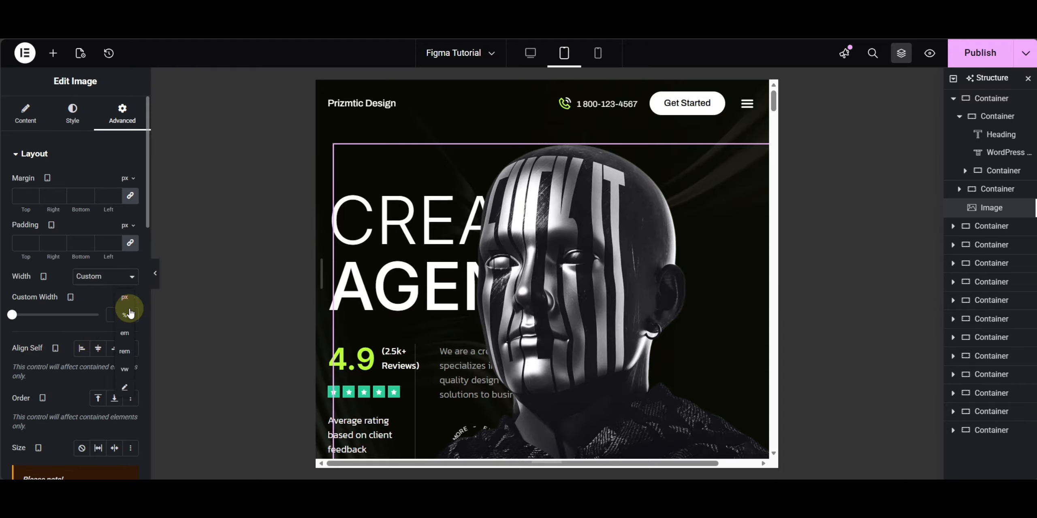
{"action": "left_click", "coordinate": [128, 316]}
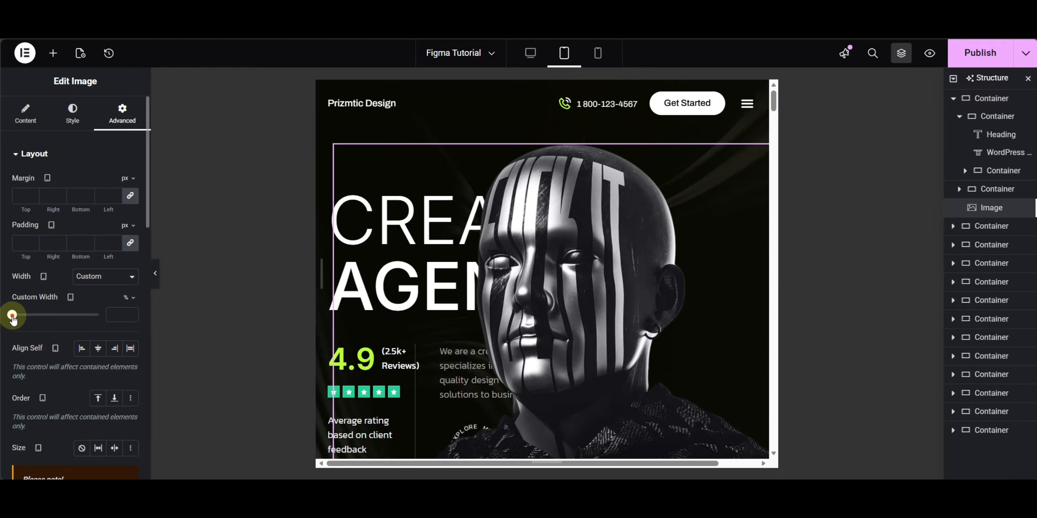
{"action": "left_click_drag", "start_coordinate": [13, 320], "coordinate": [79, 323]}
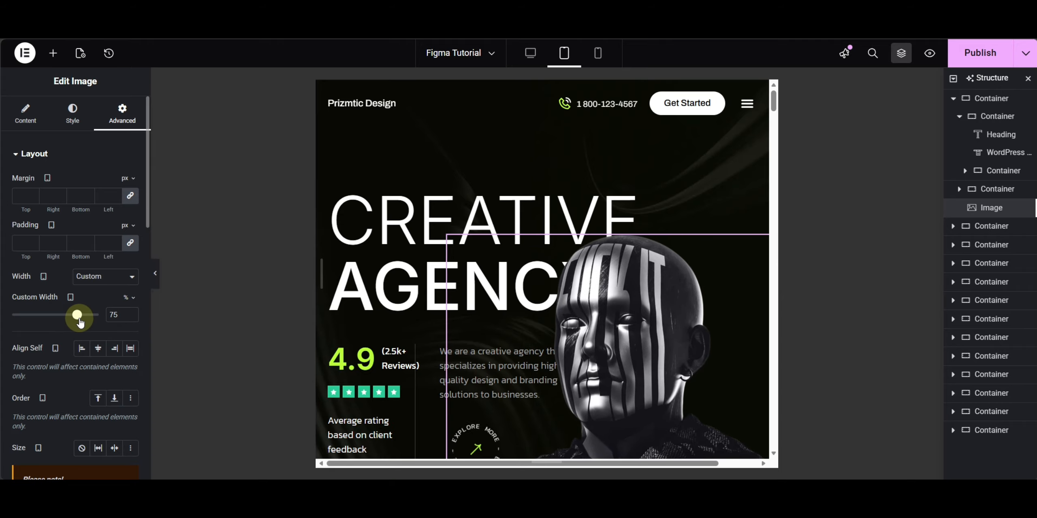
Set the hero image's horizontal offset to -40 px.
{"action": "scroll", "coordinate": [563, 275], "scroll_direction": "down", "scroll_amount": 5}
{"action": "scroll", "coordinate": [565, 276], "scroll_direction": "up", "scroll_amount": 3}
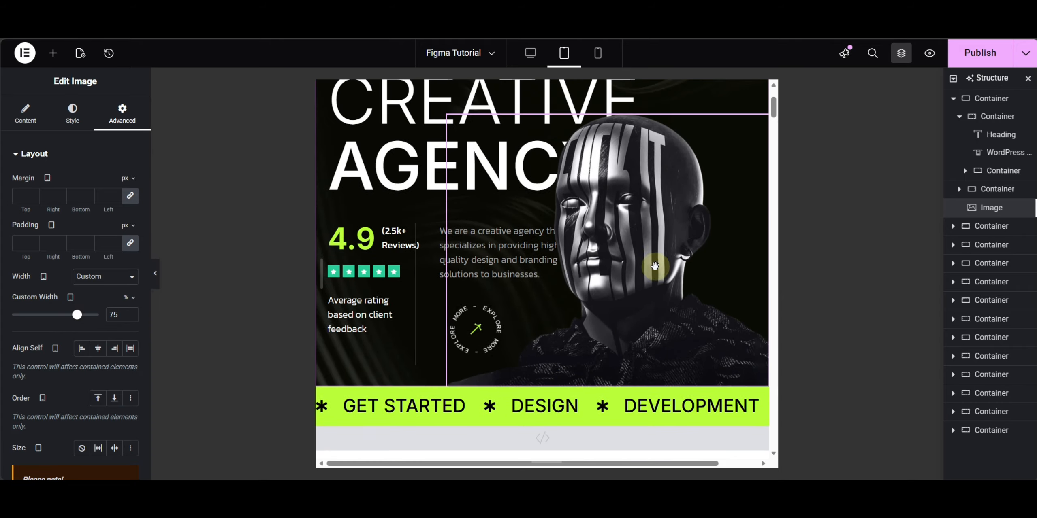
{"action": "scroll", "coordinate": [113, 324], "scroll_direction": "down", "scroll_amount": 5}
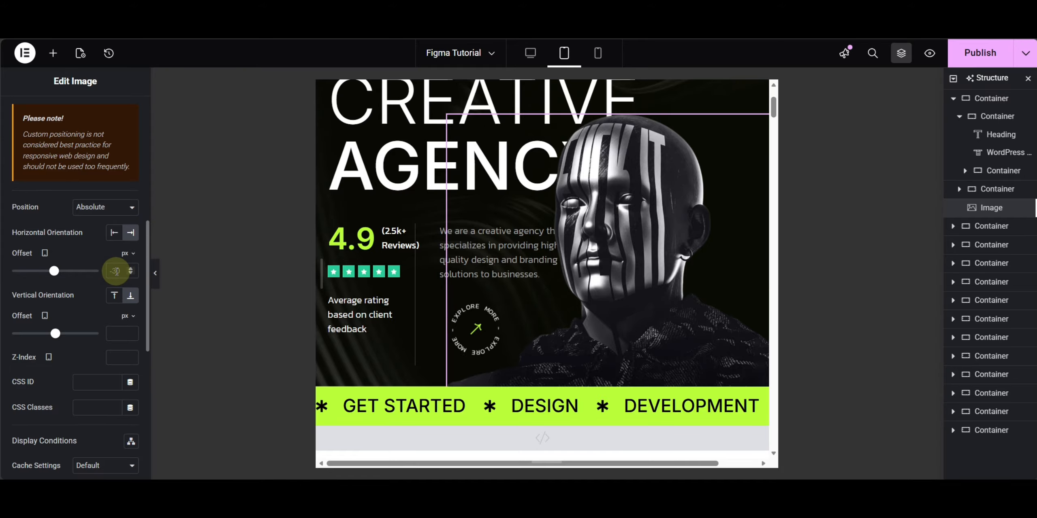
{"action": "left_click", "coordinate": [115, 271]}
{"action": "type", "text": "4"}
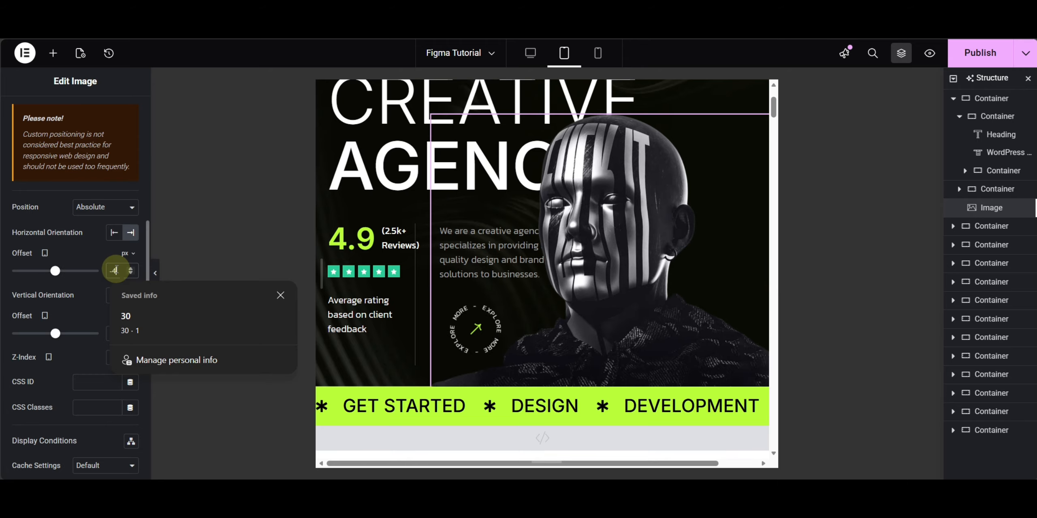
{"action": "type", "text": "0"}
{"action": "left_click", "coordinate": [82, 291]}
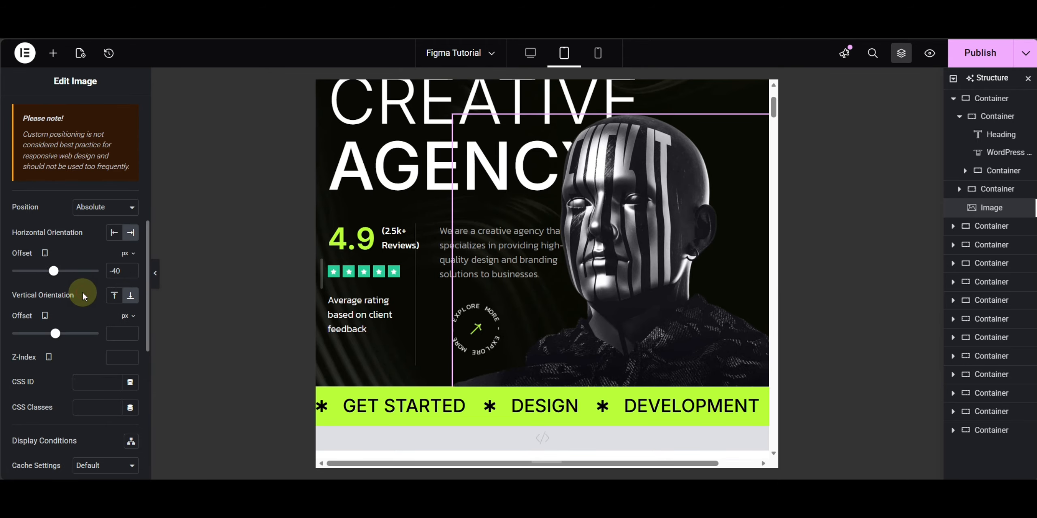
Set the width of the container holding the CREATIVE AGENCY heading to 100%.
{"action": "scroll", "coordinate": [676, 185], "scroll_direction": "up", "scroll_amount": 3}
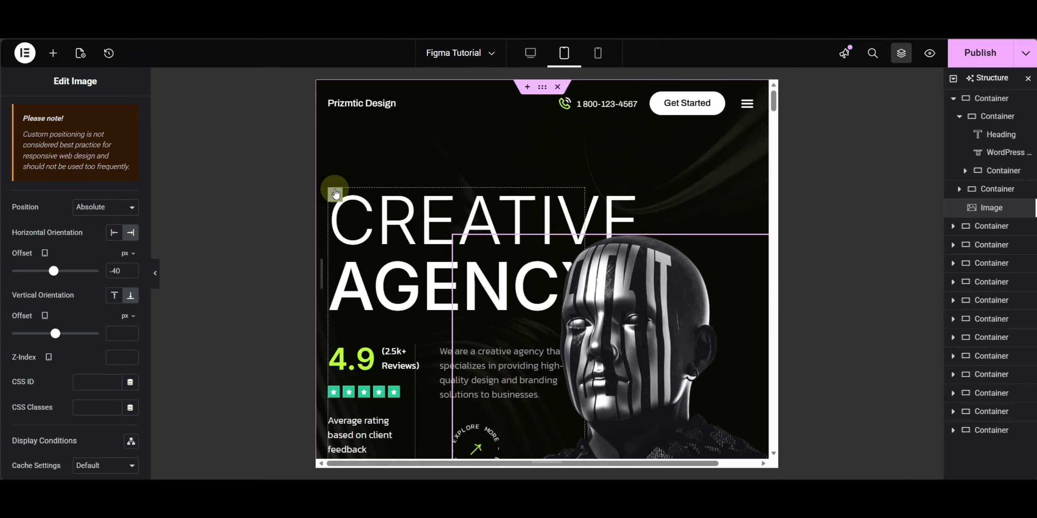
{"action": "left_click", "coordinate": [334, 195]}
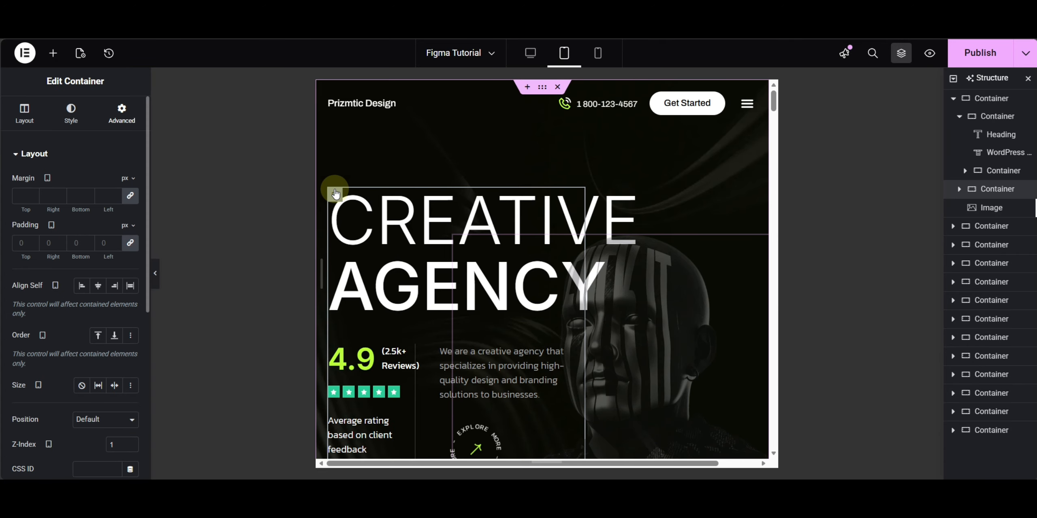
{"action": "left_click", "coordinate": [38, 123]}
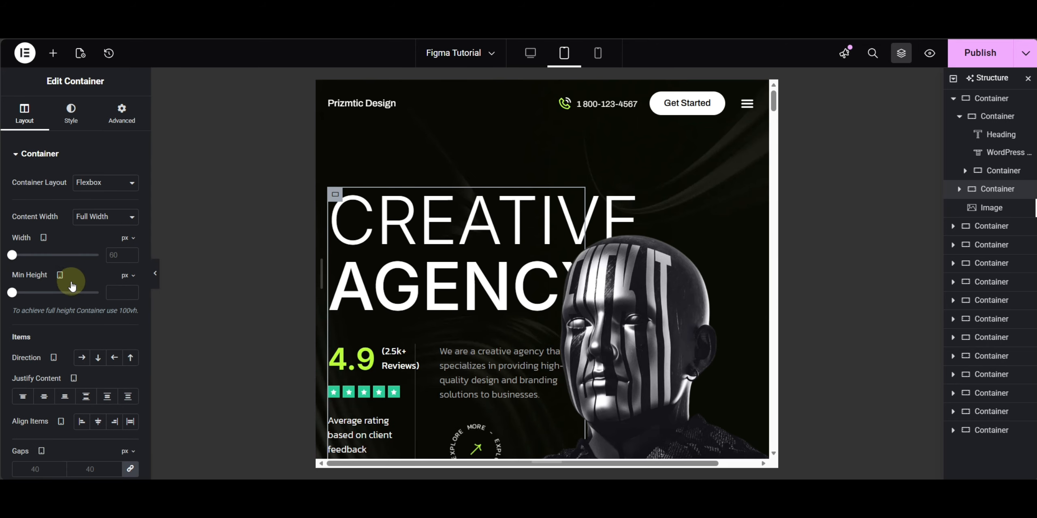
{"action": "left_click", "coordinate": [124, 241]}
{"action": "left_click", "coordinate": [113, 255]}
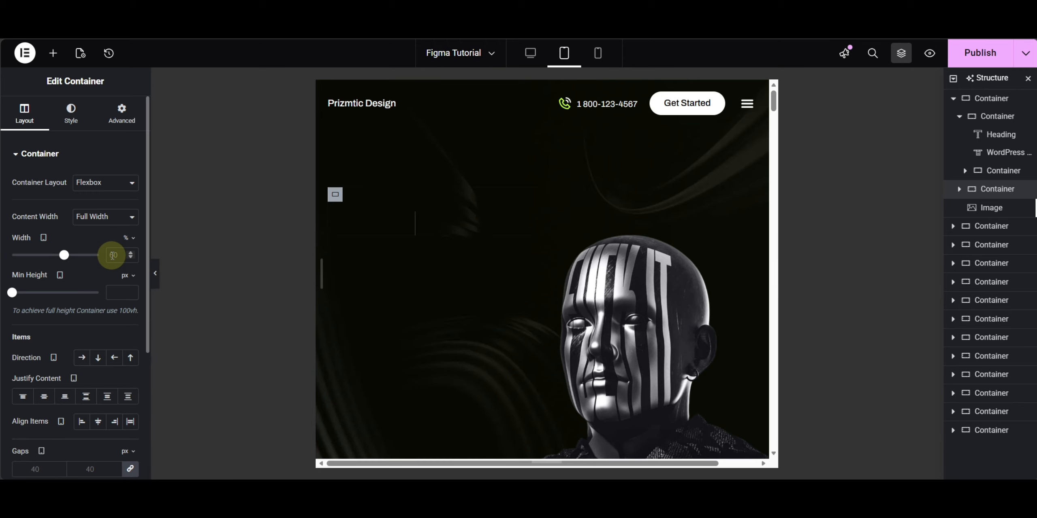
{"action": "left_click", "coordinate": [115, 255]}
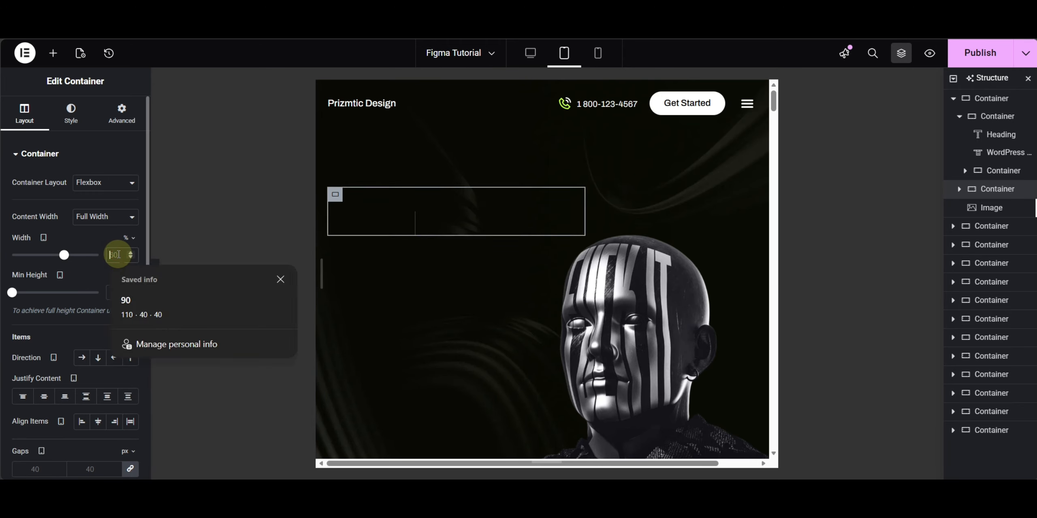
{"action": "type", "text": "100"}
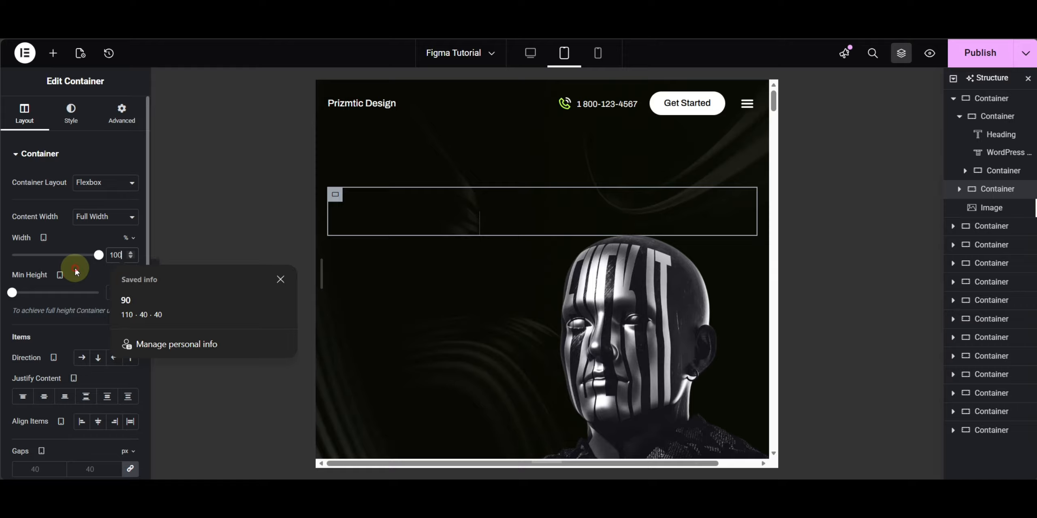
{"action": "left_click", "coordinate": [76, 266]}
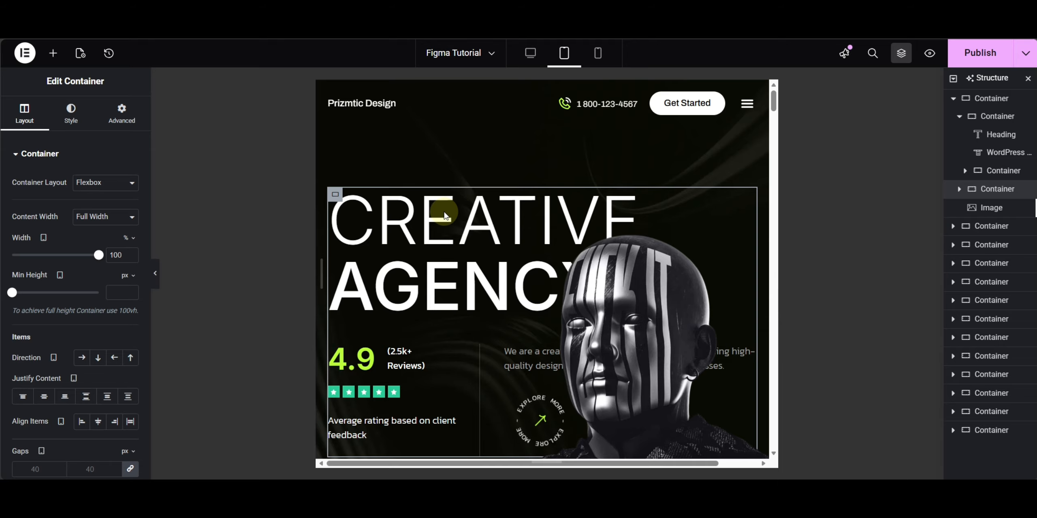
Change the direction of the container with the rating and agency description to a vertical column.
{"action": "scroll", "coordinate": [441, 215], "scroll_direction": "down", "scroll_amount": 3}
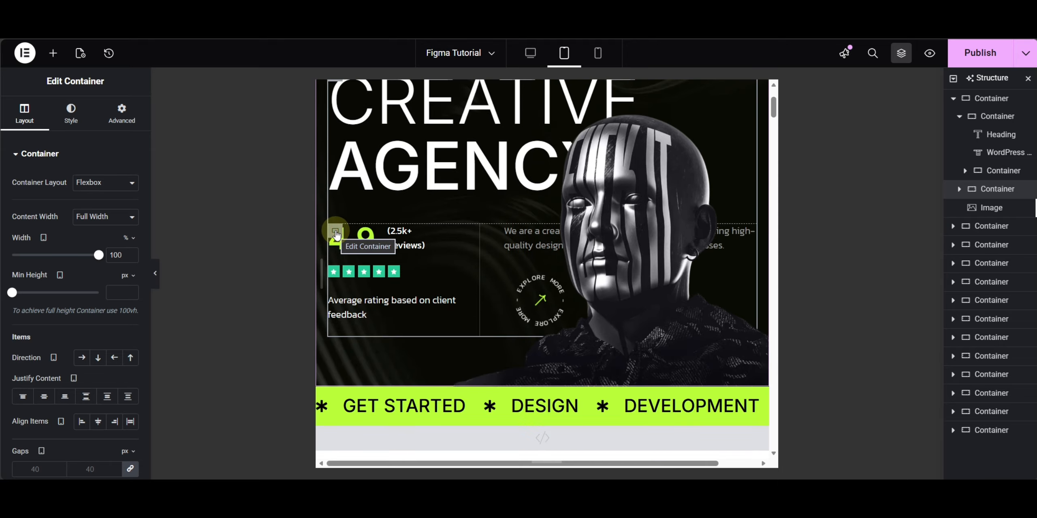
{"action": "left_click", "coordinate": [336, 233]}
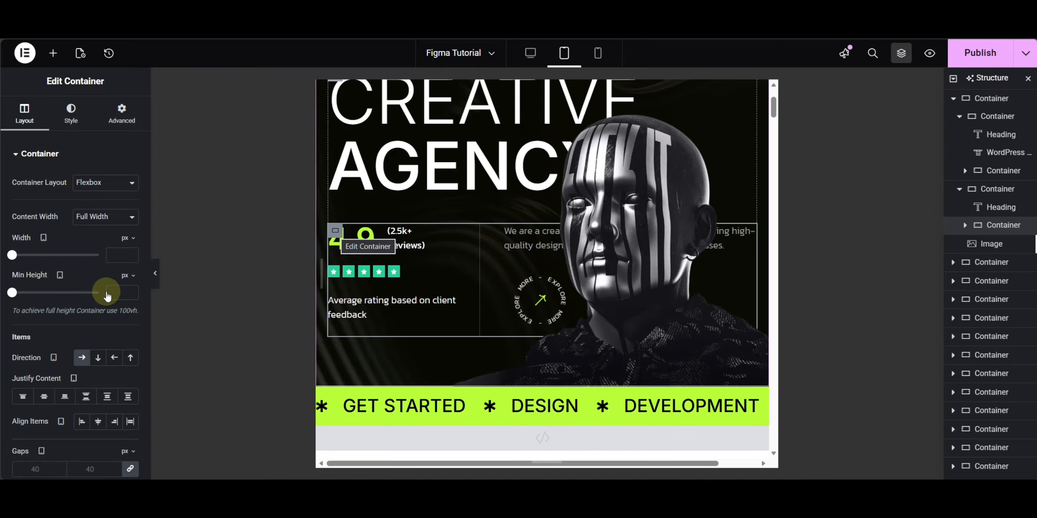
{"action": "left_click", "coordinate": [98, 358]}
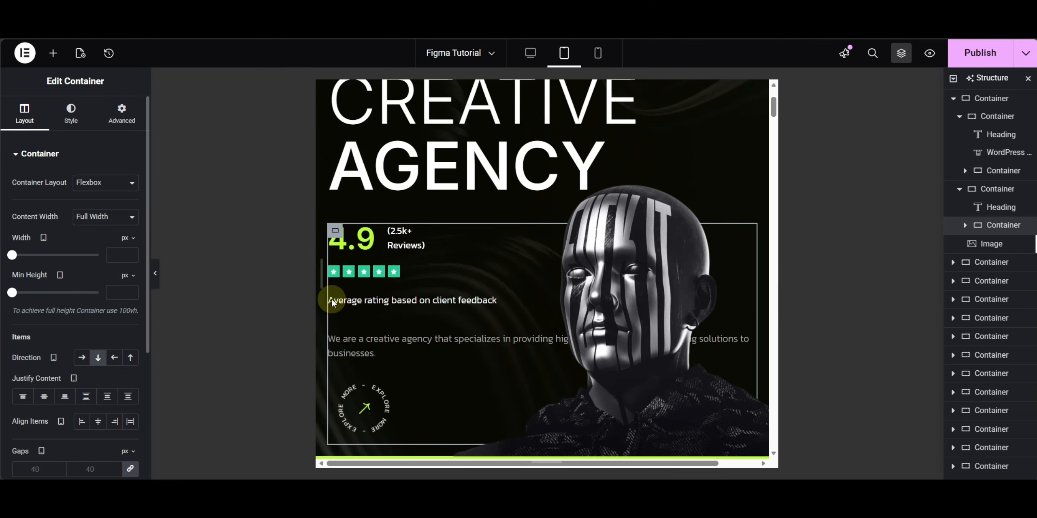
Set the width of the inner container with the agency description and Explore More badge to 50%.
{"action": "scroll", "coordinate": [433, 309], "scroll_direction": "down", "scroll_amount": 3}
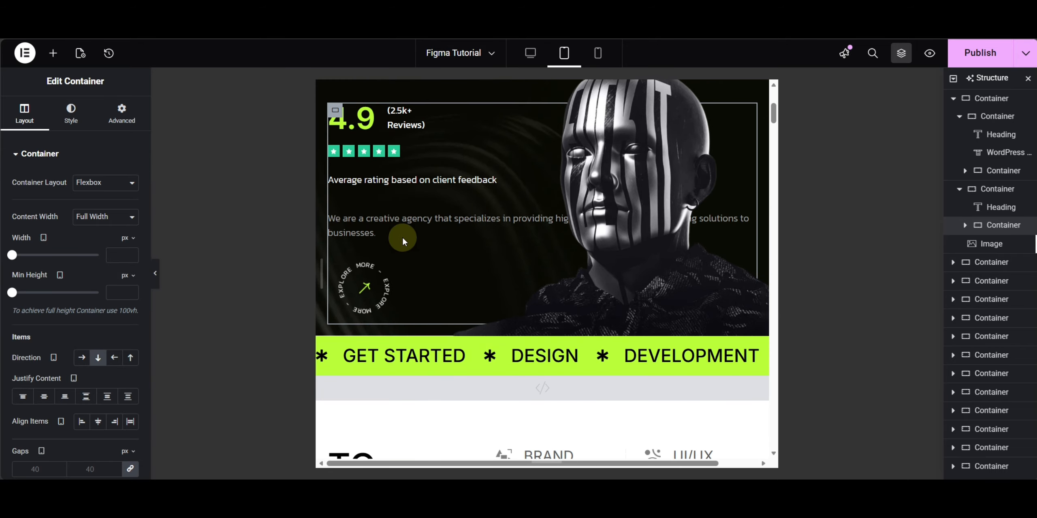
{"action": "left_click", "coordinate": [335, 219]}
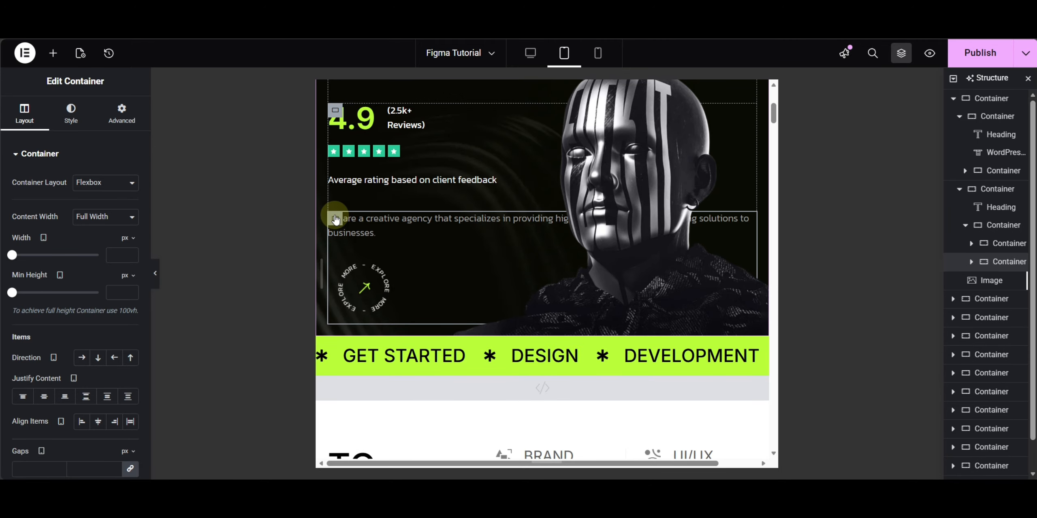
{"action": "left_click", "coordinate": [125, 239]}
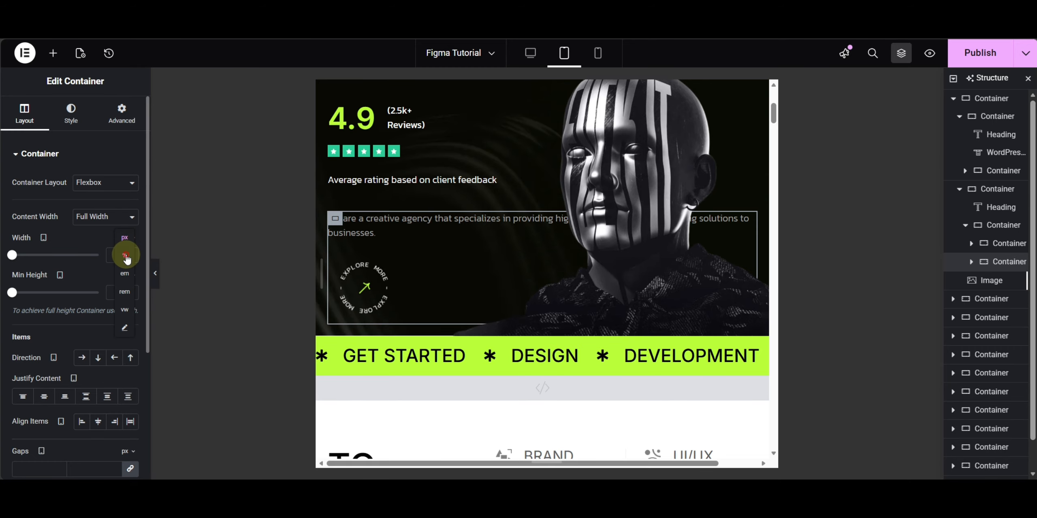
{"action": "left_click", "coordinate": [125, 256]}
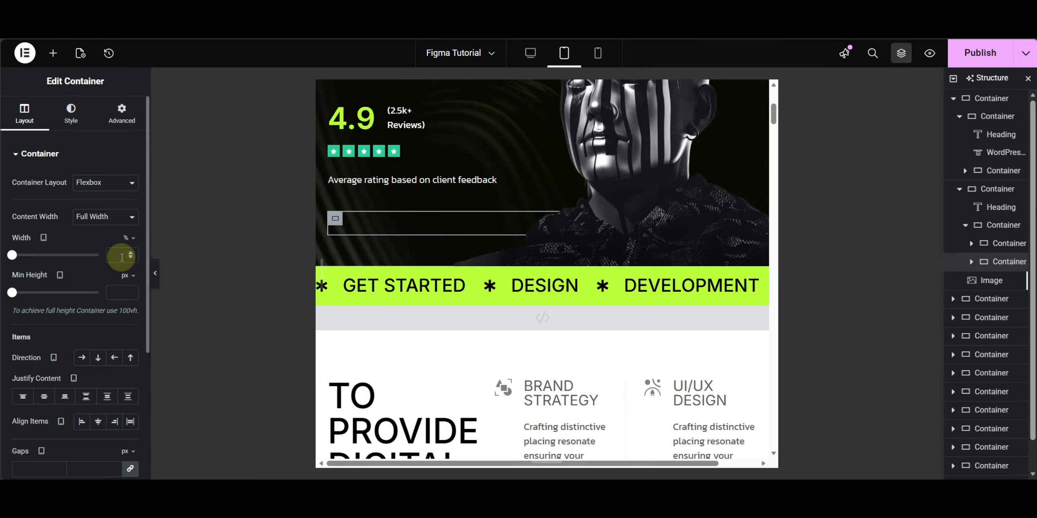
{"action": "left_click", "coordinate": [125, 259]}
{"action": "left_click", "coordinate": [93, 273]}
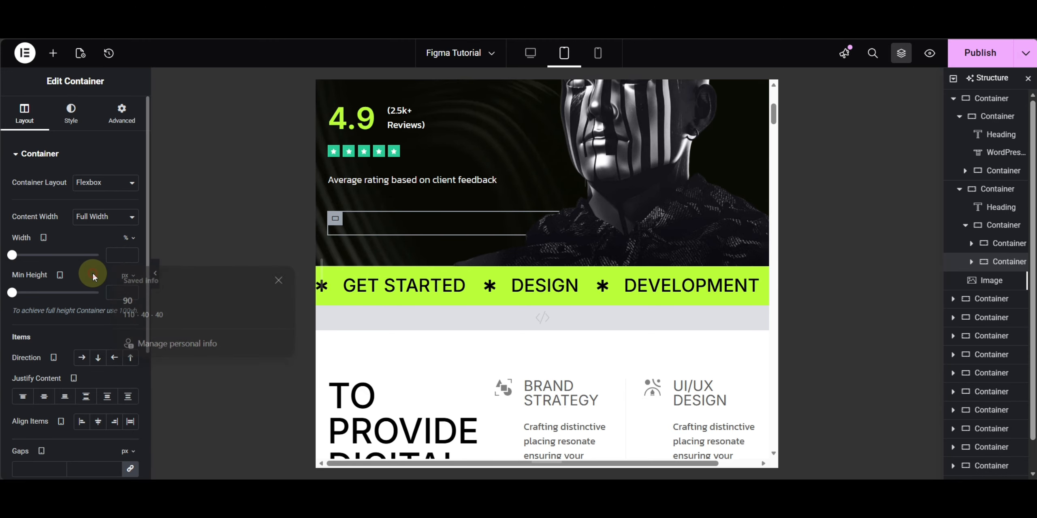
{"action": "left_click", "coordinate": [115, 255]}
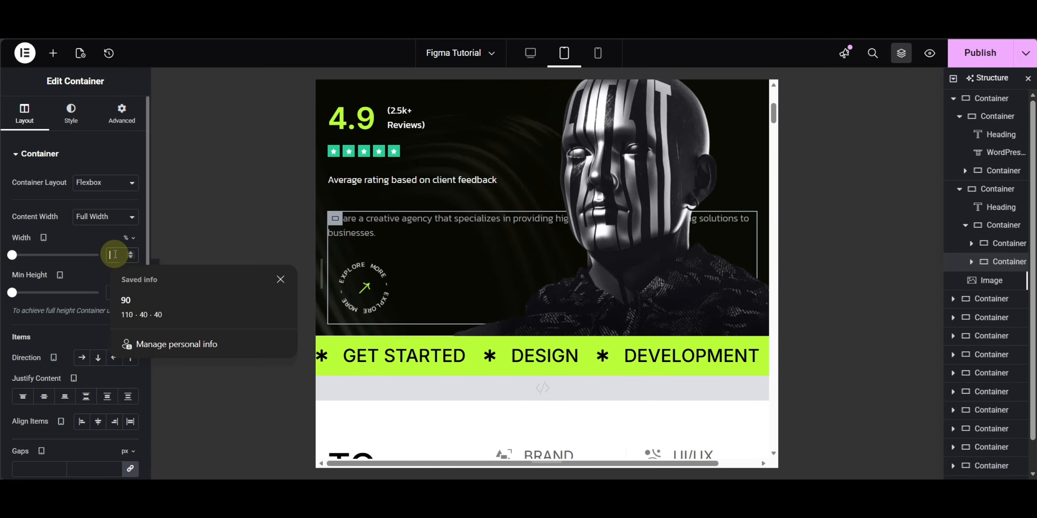
{"action": "type", "text": "50"}
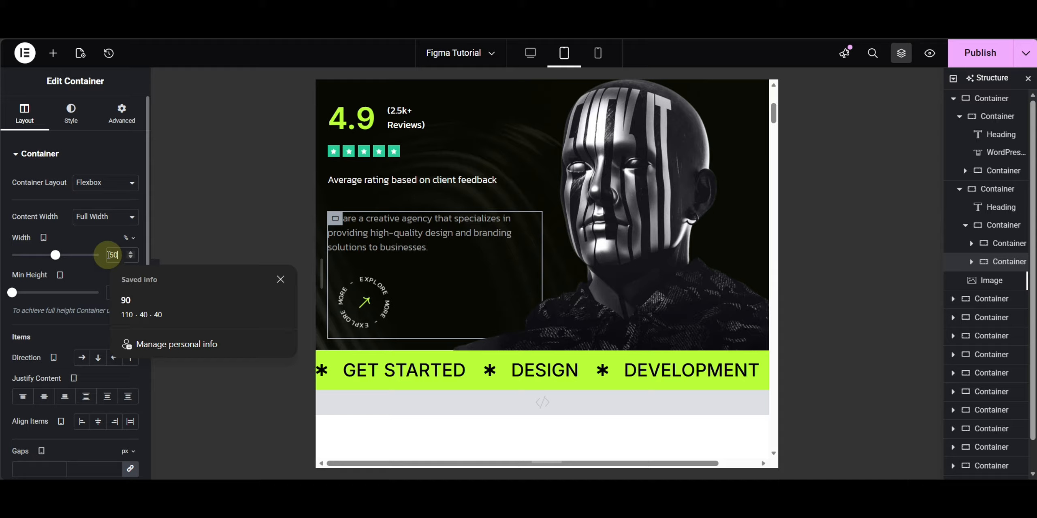
{"action": "left_click", "coordinate": [83, 270]}
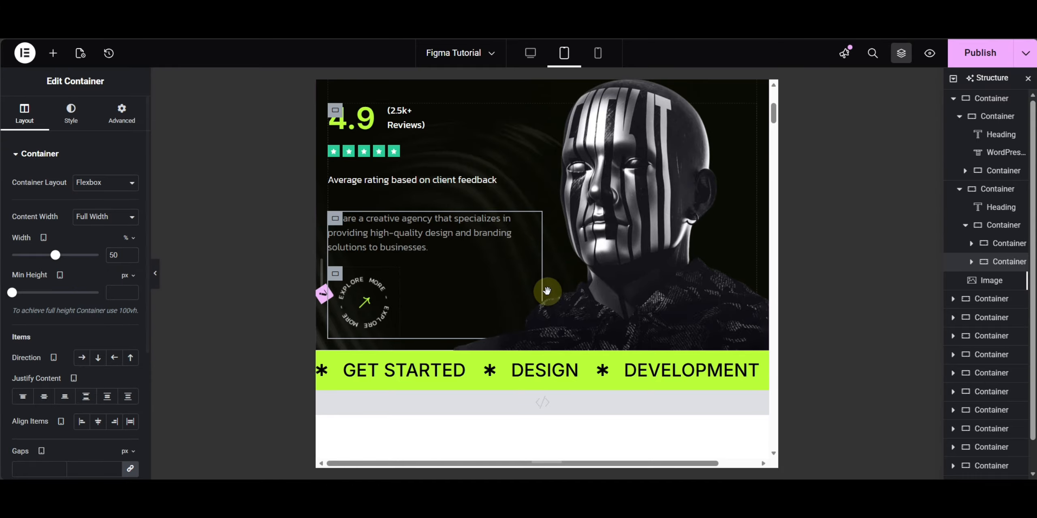
{"action": "scroll", "coordinate": [646, 289], "scroll_direction": "up", "scroll_amount": 3}
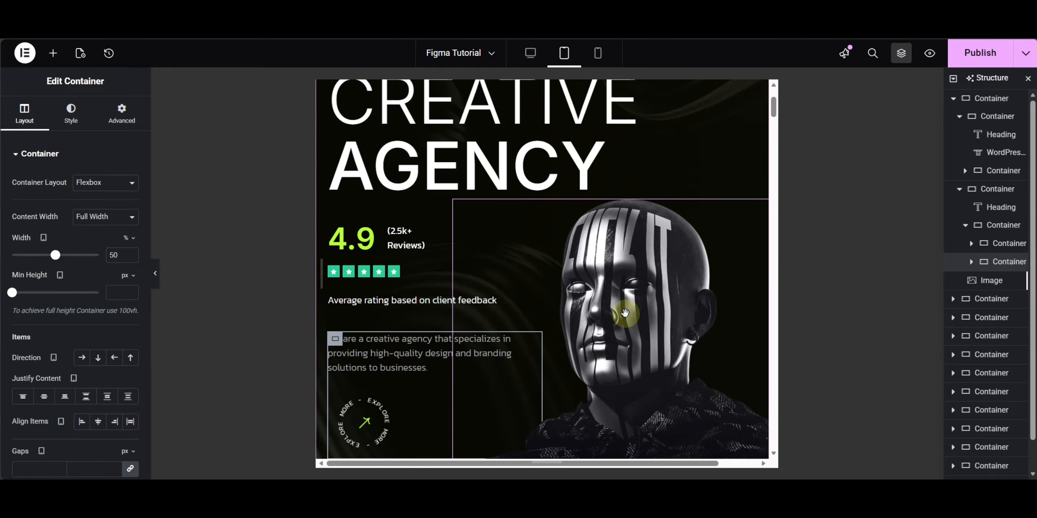
{"action": "scroll", "coordinate": [668, 128], "scroll_direction": "up", "scroll_amount": 3}
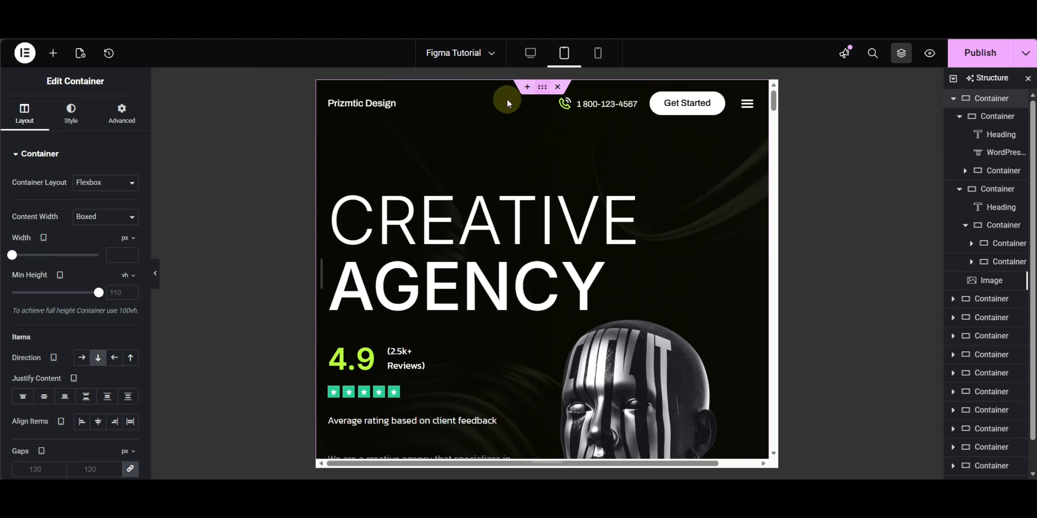
Set the gaps of the hero section's main container to 80 px for both column and row.
{"action": "left_click", "coordinate": [90, 469]}
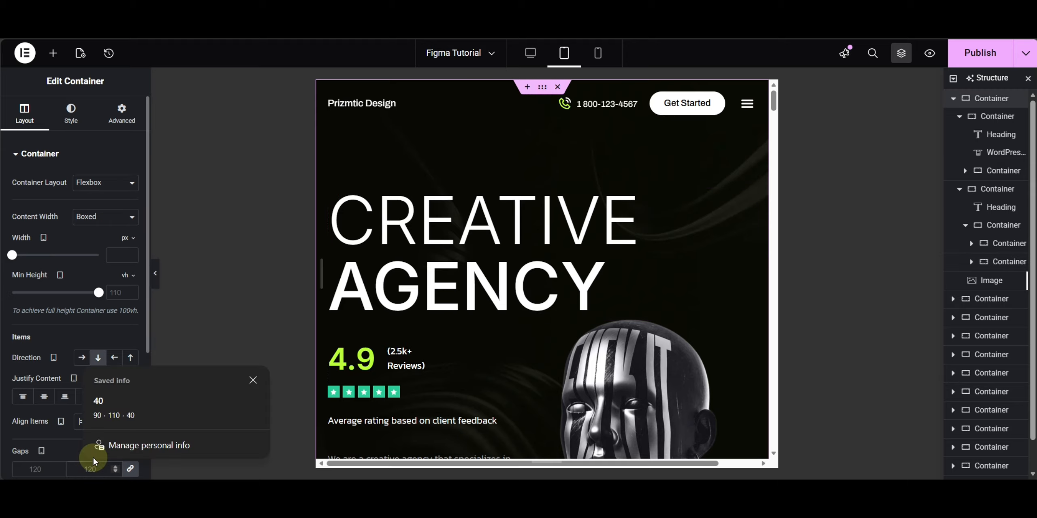
{"action": "scroll", "coordinate": [85, 357], "scroll_direction": "down", "scroll_amount": 5}
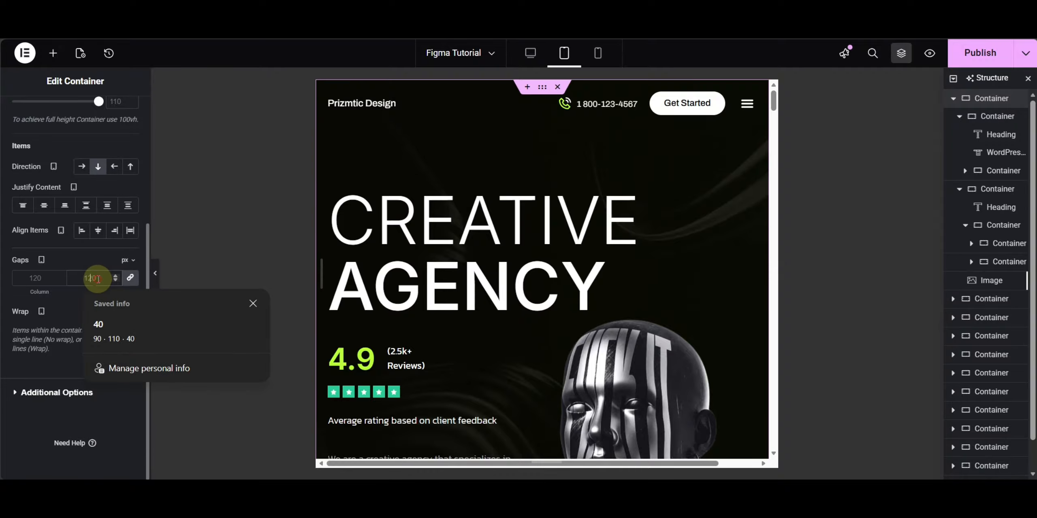
{"action": "type", "text": "80"}
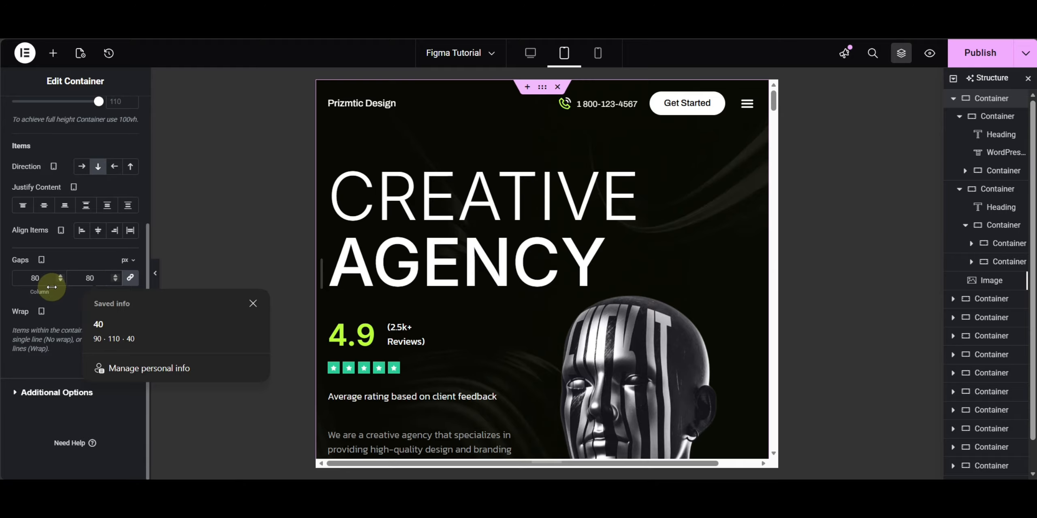
{"action": "left_click", "coordinate": [60, 304]}
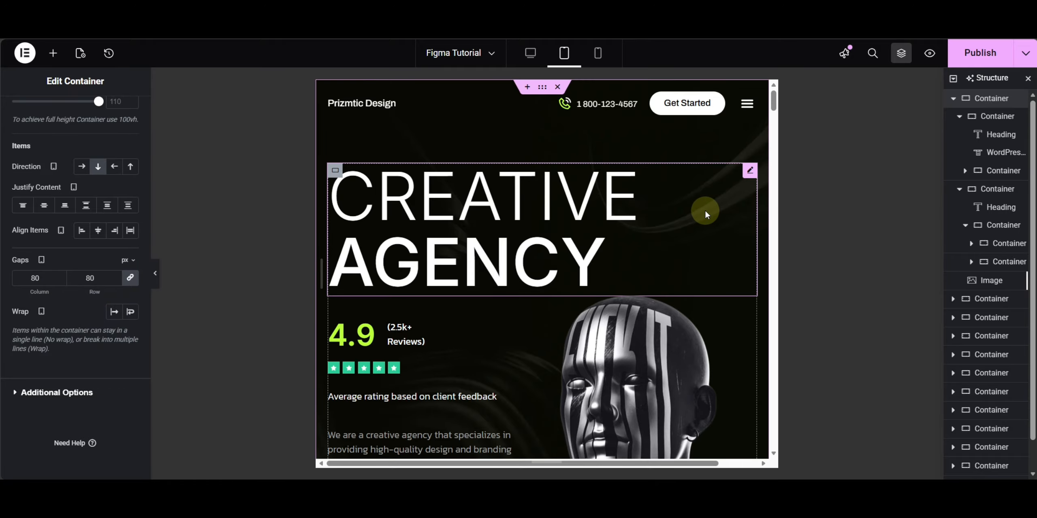
Change the direction of the TO PROVIDE DIGITAL SOLUTION section's container to a vertical column.
{"action": "scroll", "coordinate": [705, 209], "scroll_direction": "down", "scroll_amount": 5}
{"action": "scroll", "coordinate": [705, 211], "scroll_direction": "up", "scroll_amount": 5}
{"action": "scroll", "coordinate": [705, 211], "scroll_direction": "down", "scroll_amount": 5}
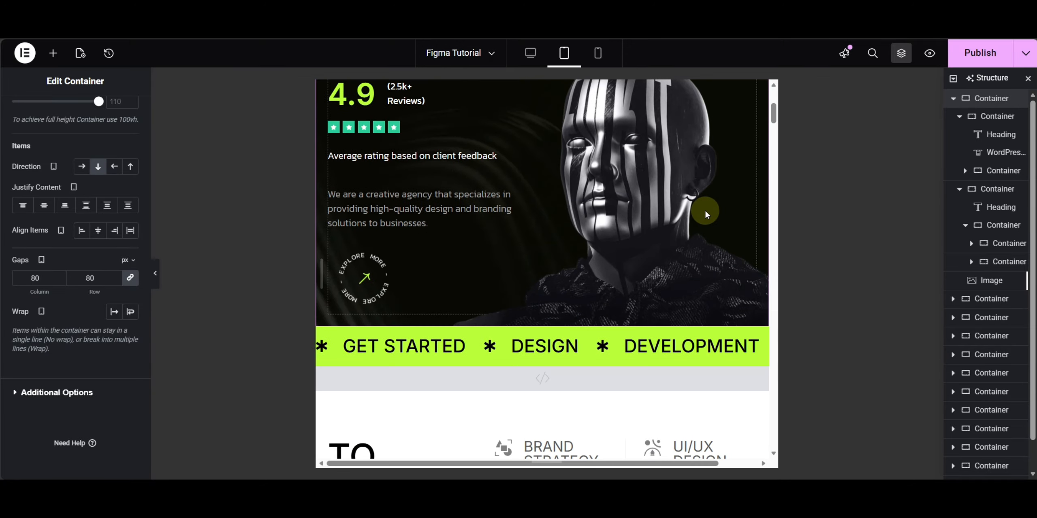
{"action": "scroll", "coordinate": [705, 210], "scroll_direction": "down", "scroll_amount": 8}
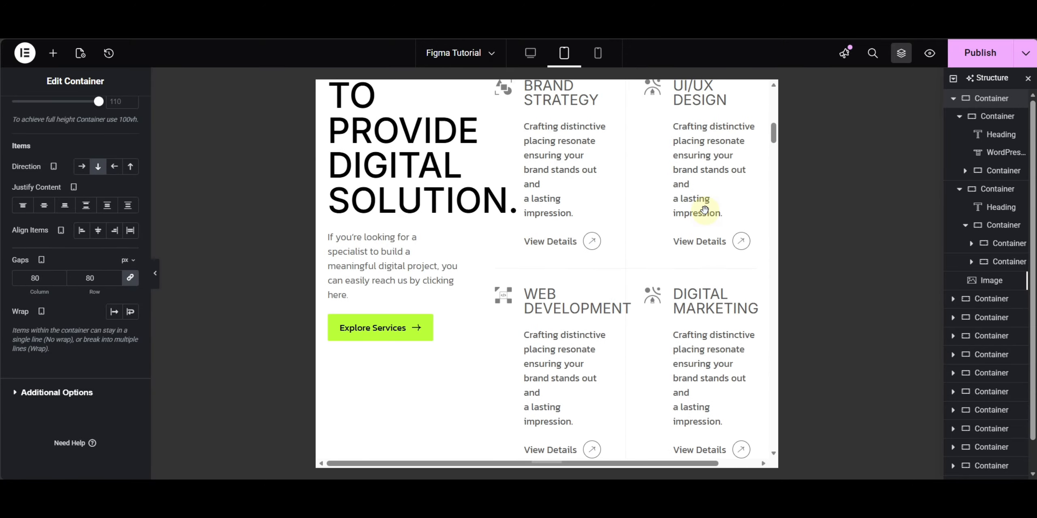
{"action": "scroll", "coordinate": [666, 231], "scroll_direction": "up", "scroll_amount": 3}
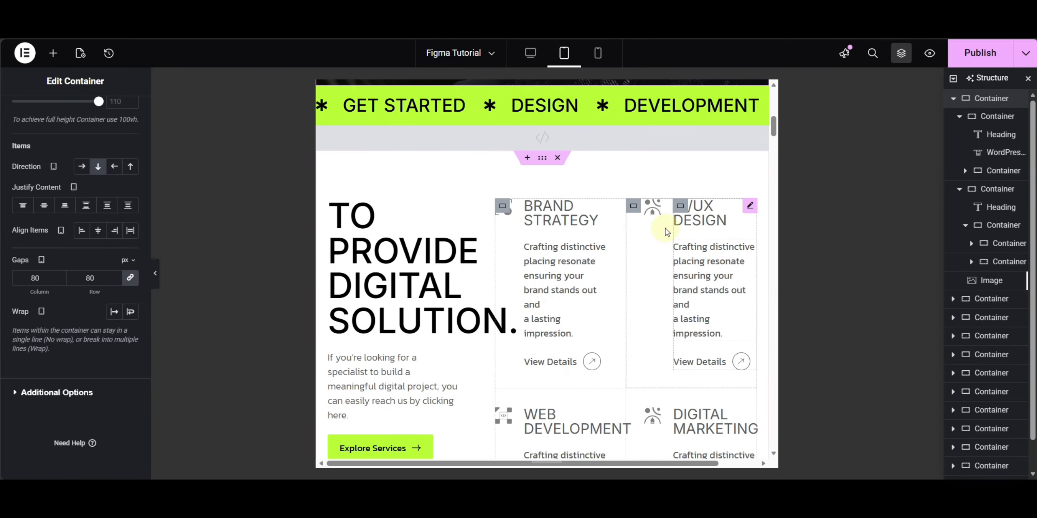
{"action": "left_click", "coordinate": [543, 164]}
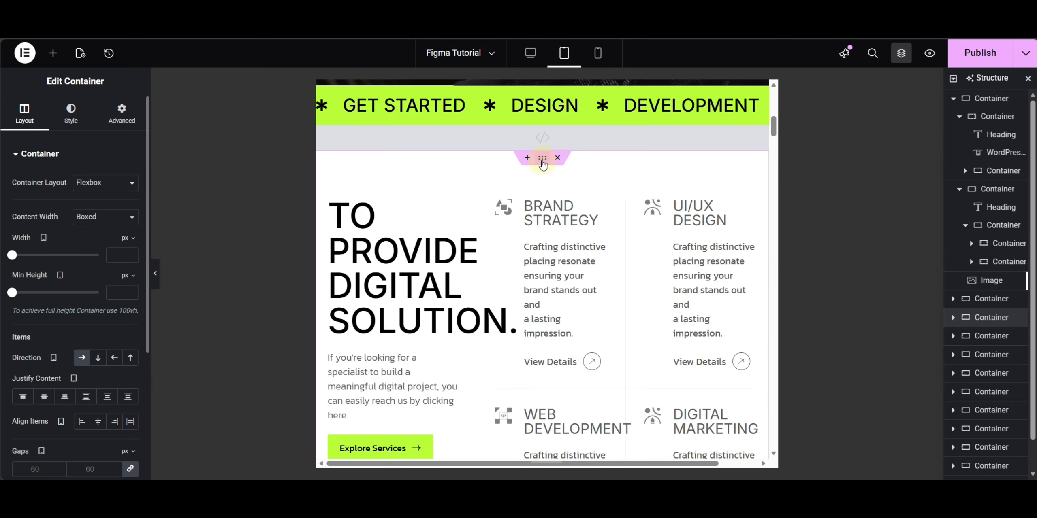
{"action": "left_click", "coordinate": [98, 358]}
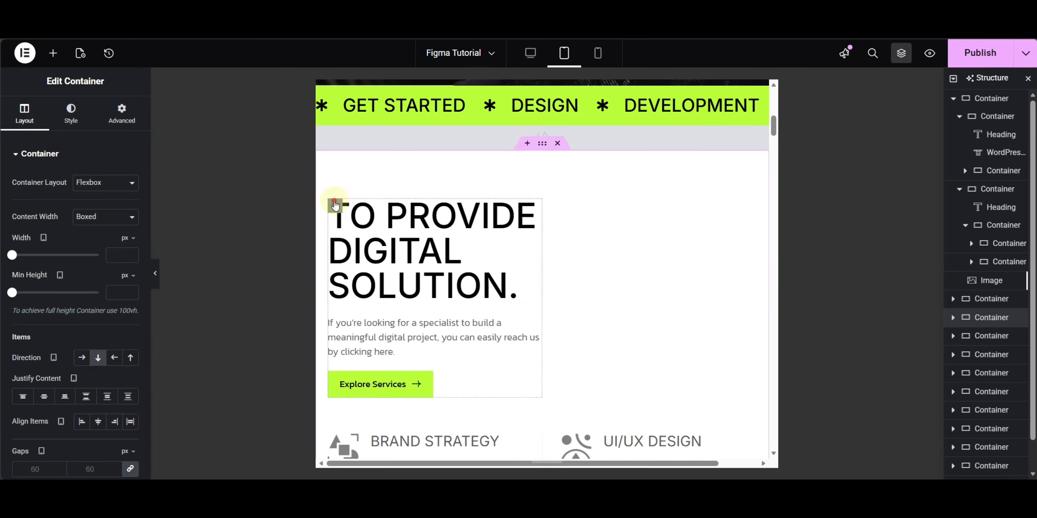
Set the width of the container with the TO PROVIDE DIGITAL SOLUTION heading and Explore Services button to 80%.
{"action": "left_click", "coordinate": [334, 206]}
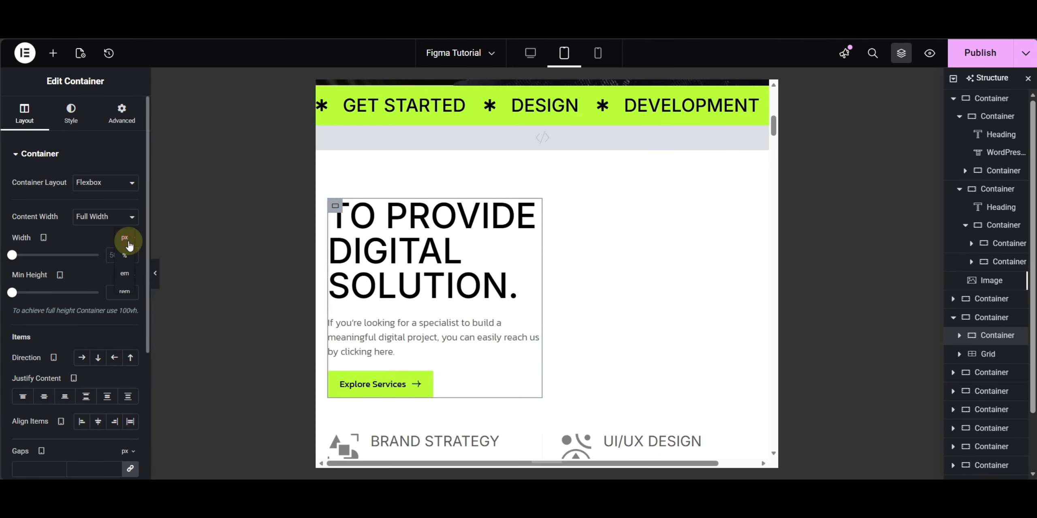
{"action": "left_click", "coordinate": [128, 256]}
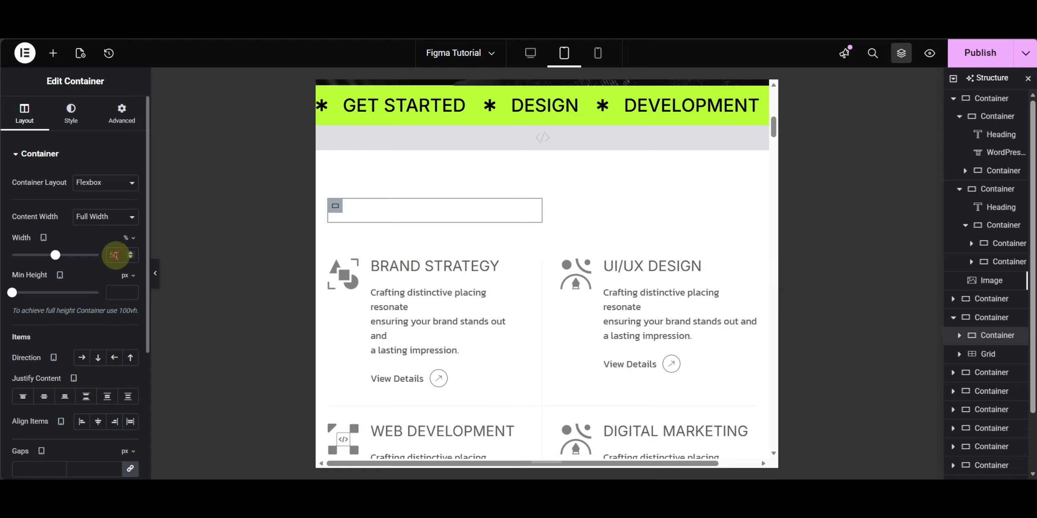
{"action": "left_click", "coordinate": [121, 257]}
{"action": "type", "text": "8"}
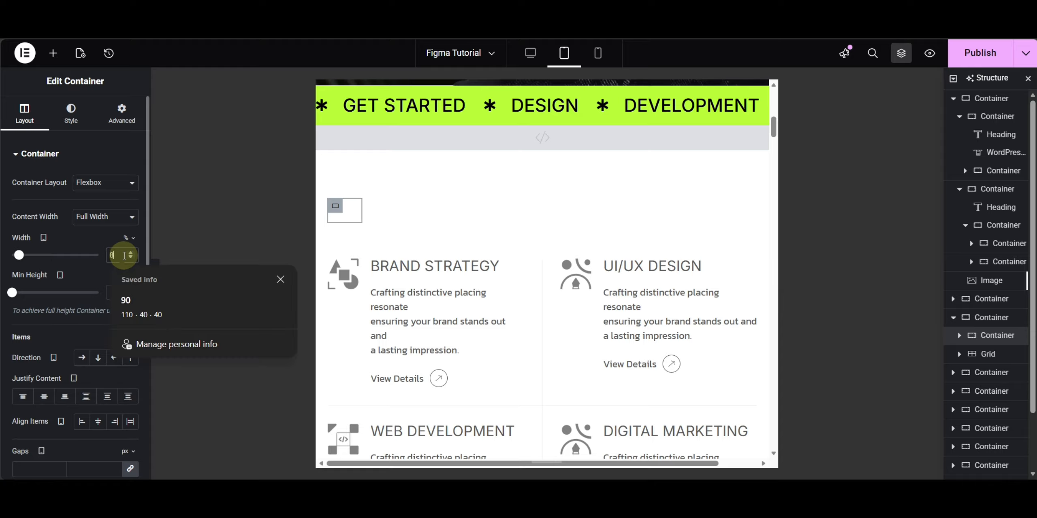
{"action": "type", "text": "0"}
{"action": "left_click", "coordinate": [56, 324]}
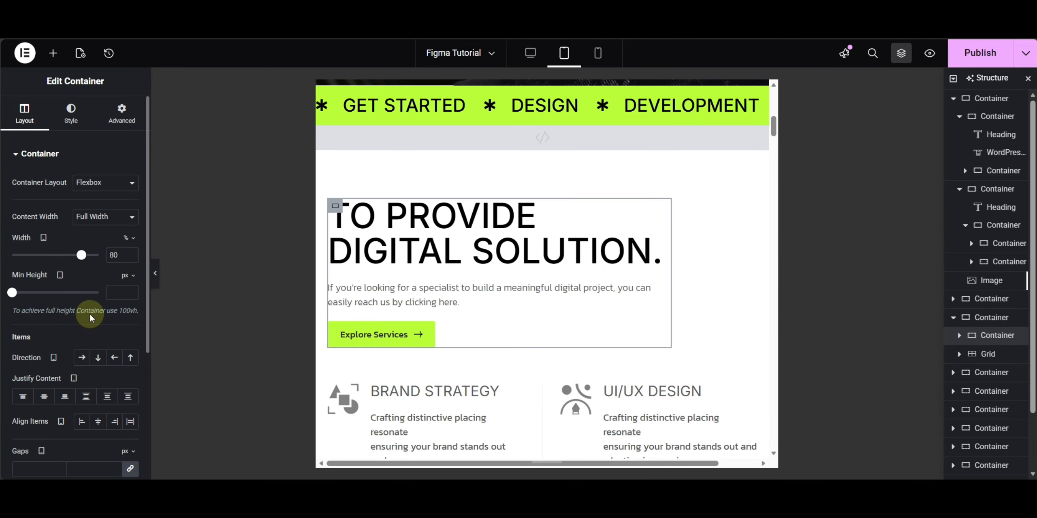
Remove the forced line breaks from the BRAND STRATEGY card's description so it runs as one continuous sentence.
{"action": "scroll", "coordinate": [579, 279], "scroll_direction": "down", "scroll_amount": 2}
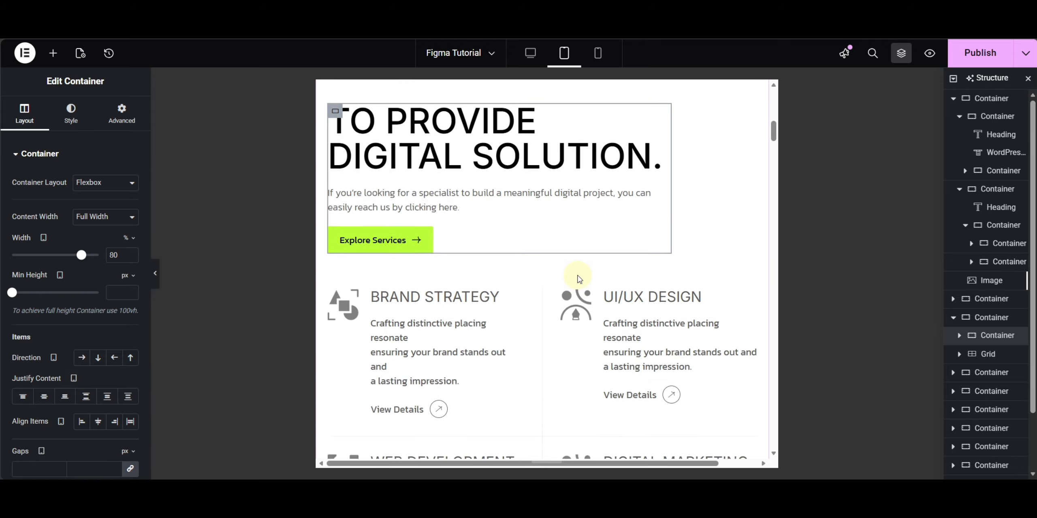
{"action": "scroll", "coordinate": [579, 279], "scroll_direction": "down", "scroll_amount": 3}
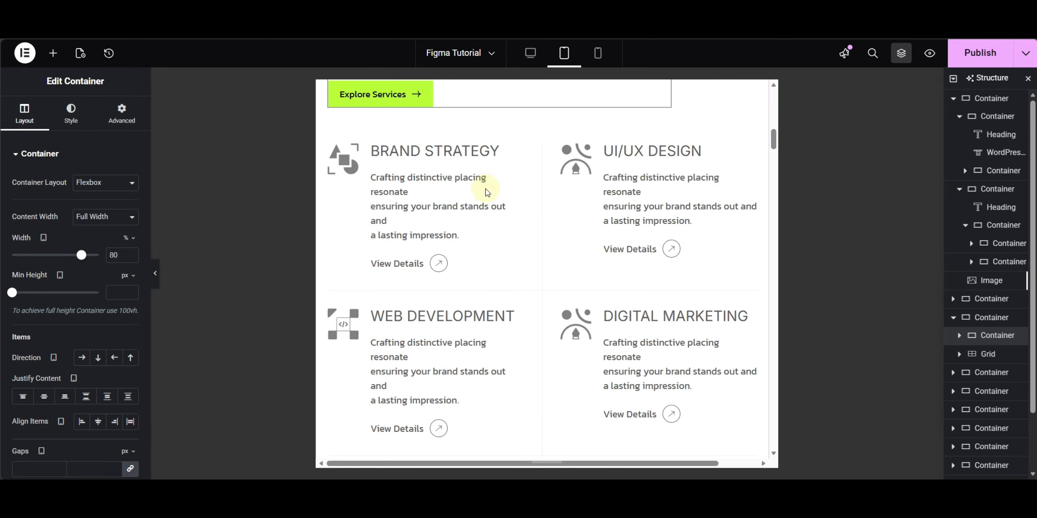
{"action": "left_click", "coordinate": [417, 208]}
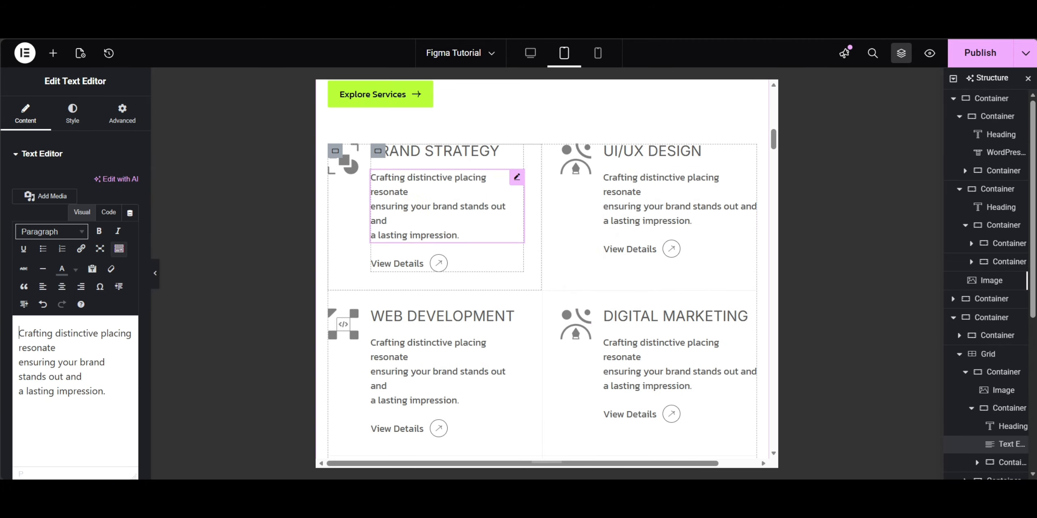
{"action": "left_click", "coordinate": [19, 362]}
{"action": "key", "text": "BackSpace"}
{"action": "left_click", "coordinate": [19, 377]}
{"action": "key", "text": "BackSpace"}
Remove the forced line breaks from the UI/UX DESIGN card's description so it runs as one continuous sentence.
{"action": "left_click", "coordinate": [696, 222]}
{"action": "left_click", "coordinate": [19, 362]}
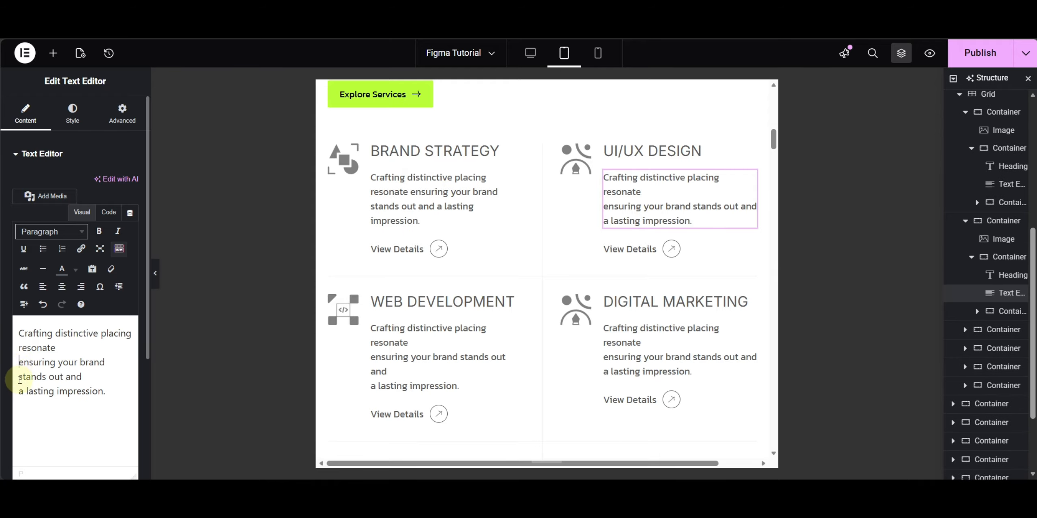
{"action": "key", "text": "BackSpace"}
{"action": "key", "text": "space"}
{"action": "left_click", "coordinate": [18, 377]}
{"action": "key", "text": "BackSpace"}
Copy the UI/UX DESIGN card's description and paste it into the WEB DEVELOPMENT and DIGITAL MARKETING cards.
{"action": "right_click", "coordinate": [662, 208]}
{"action": "left_click", "coordinate": [678, 236]}
{"action": "right_click", "coordinate": [422, 345]}
{"action": "left_click", "coordinate": [445, 259]}
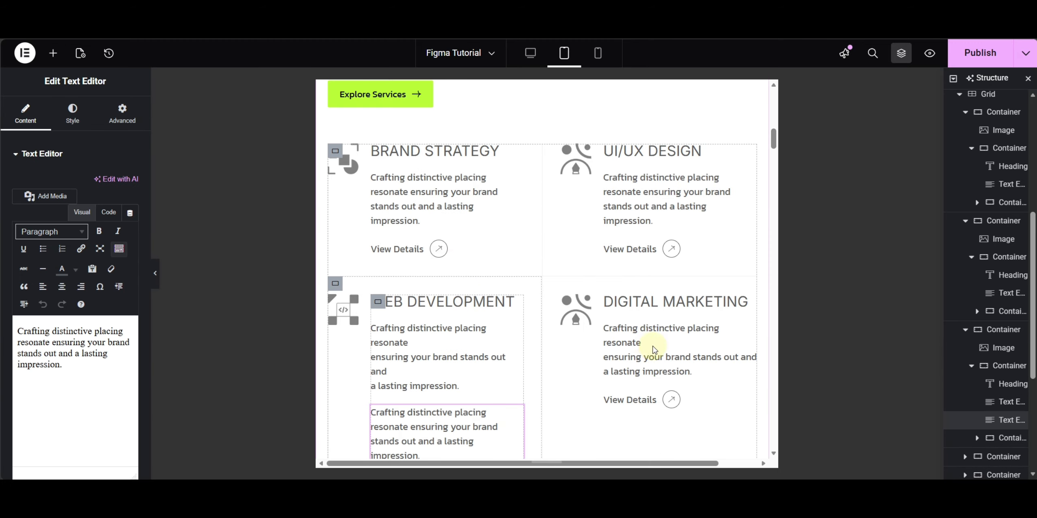
{"action": "right_click", "coordinate": [642, 351]}
{"action": "left_click", "coordinate": [672, 259]}
Paste the copied description into the VIDEO PRODUCTION and WEB DESIGN cards.
{"action": "scroll", "coordinate": [588, 259], "scroll_direction": "down", "scroll_amount": 7}
{"action": "right_click", "coordinate": [418, 221]}
{"action": "left_click", "coordinate": [435, 236]}
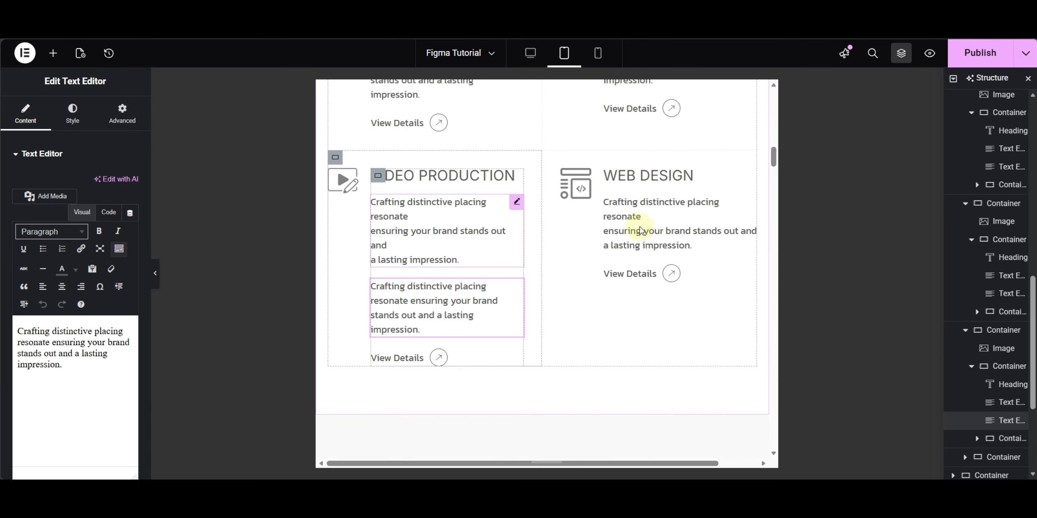
{"action": "right_click", "coordinate": [641, 229]}
{"action": "left_click", "coordinate": [664, 266]}
Remove the old line-broken descriptions from the service cards that received the pasted text.
{"action": "key", "text": "ctrl+z"}
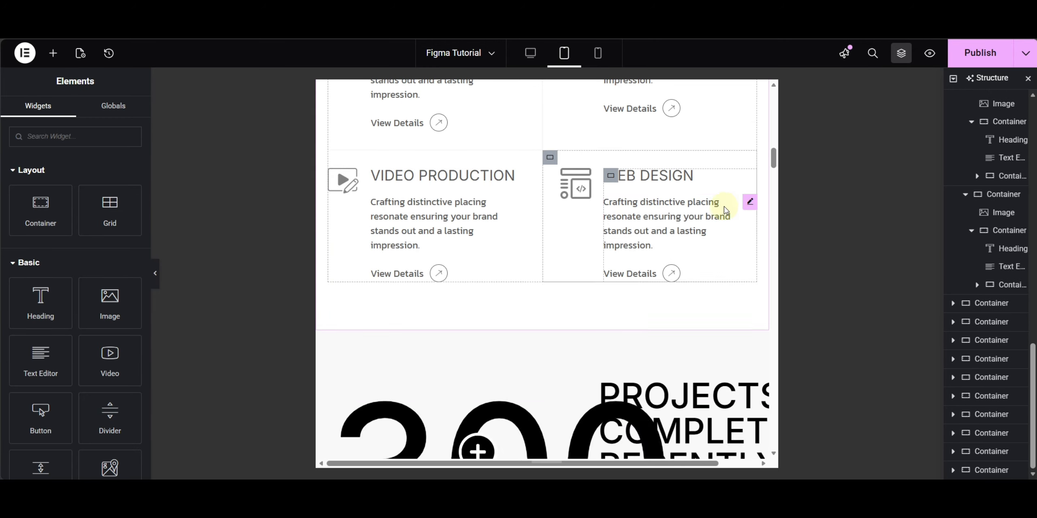
{"action": "scroll", "coordinate": [474, 208], "scroll_direction": "up", "scroll_amount": 4}
{"action": "key", "text": "ctrl+z"}
{"action": "key", "text": "ctrl+z"}
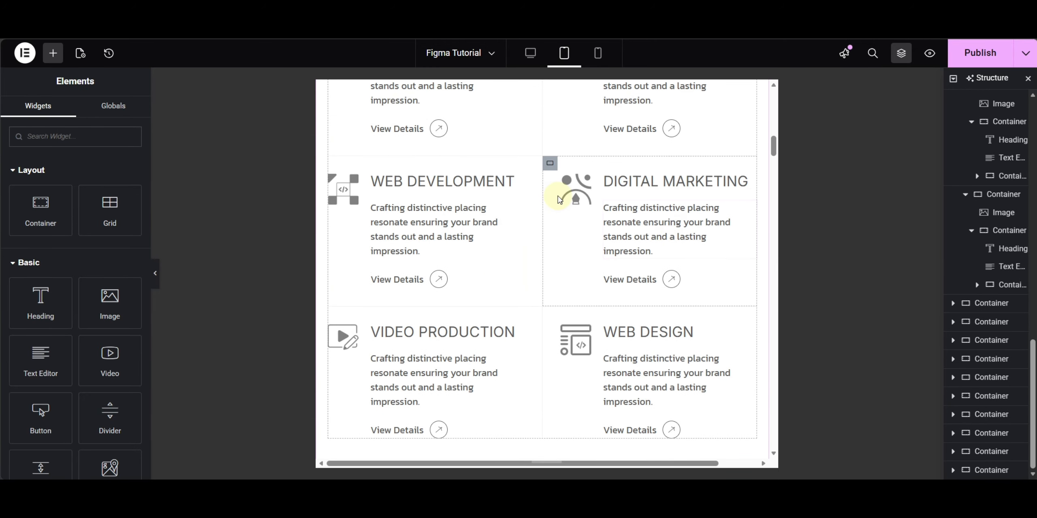
Set the font size of the 300 counter's number in the projects section to 180 px.
{"action": "scroll", "coordinate": [572, 196], "scroll_direction": "down", "scroll_amount": 5}
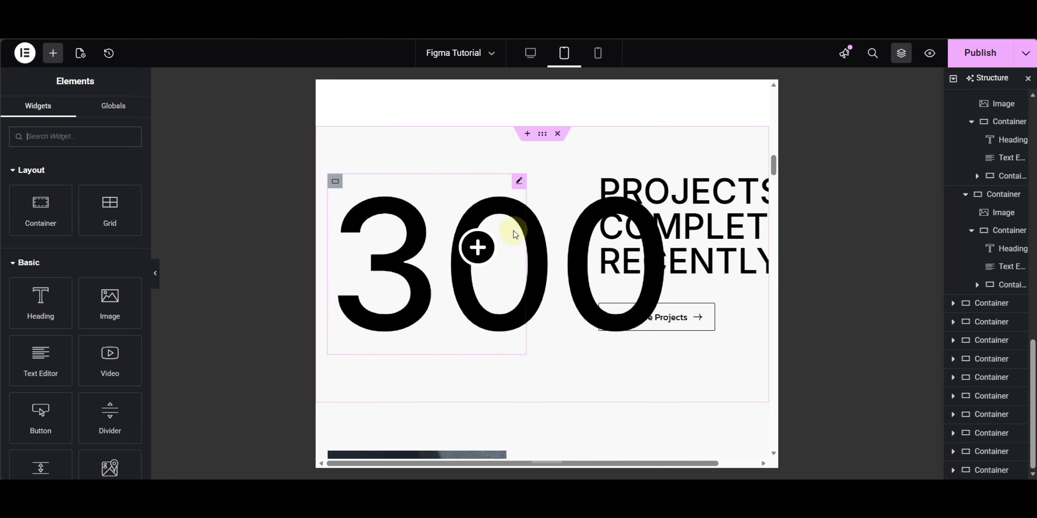
{"action": "left_click", "coordinate": [518, 189]}
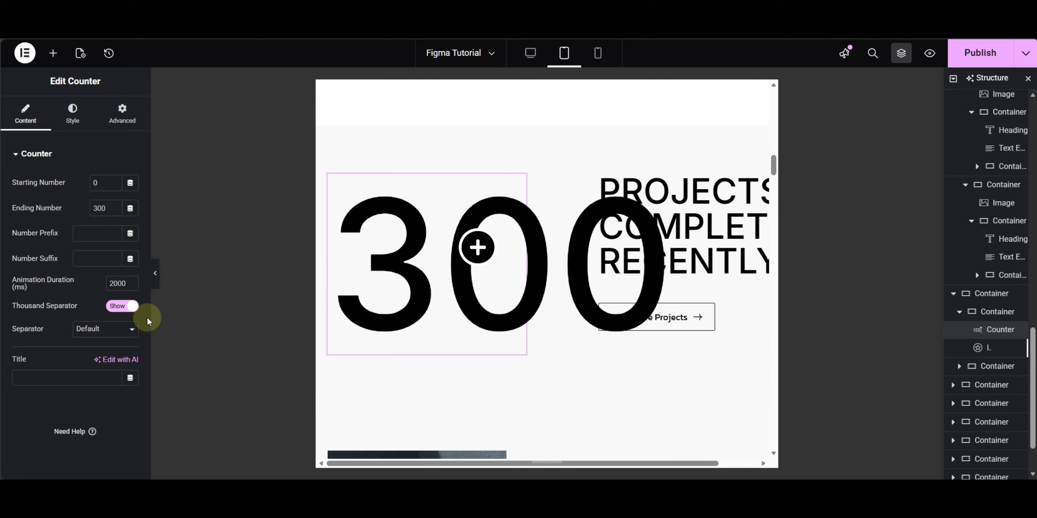
{"action": "left_click", "coordinate": [72, 122]}
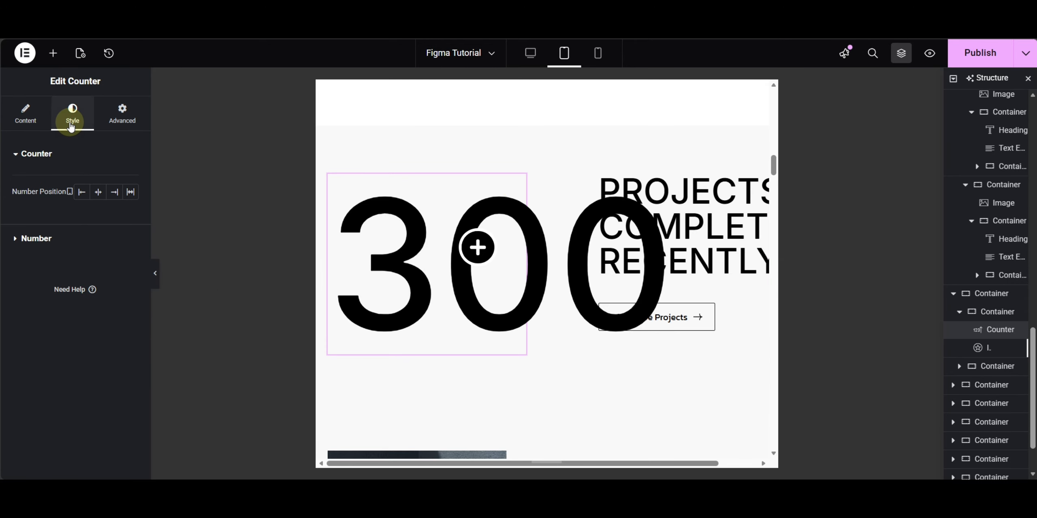
{"action": "left_click", "coordinate": [55, 238]}
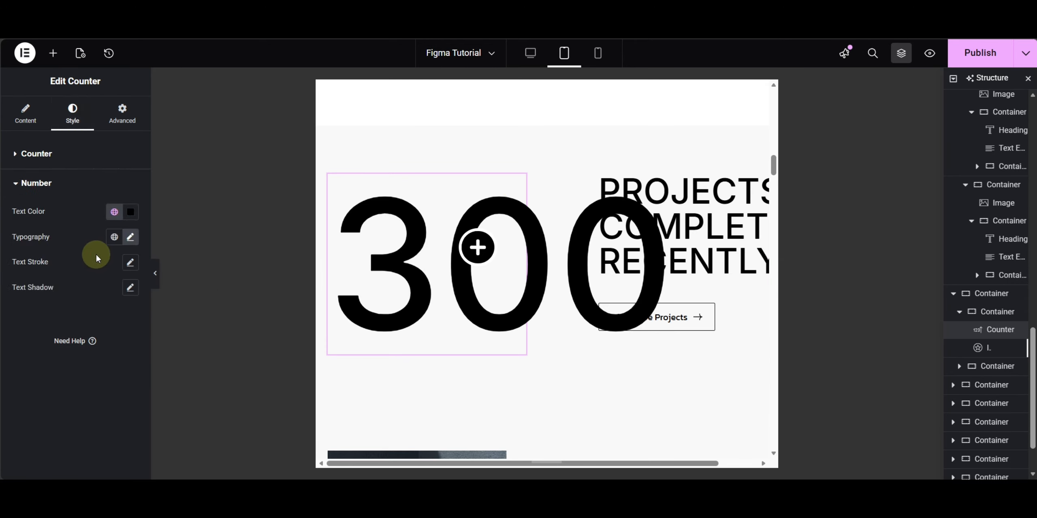
{"action": "left_click", "coordinate": [130, 237]}
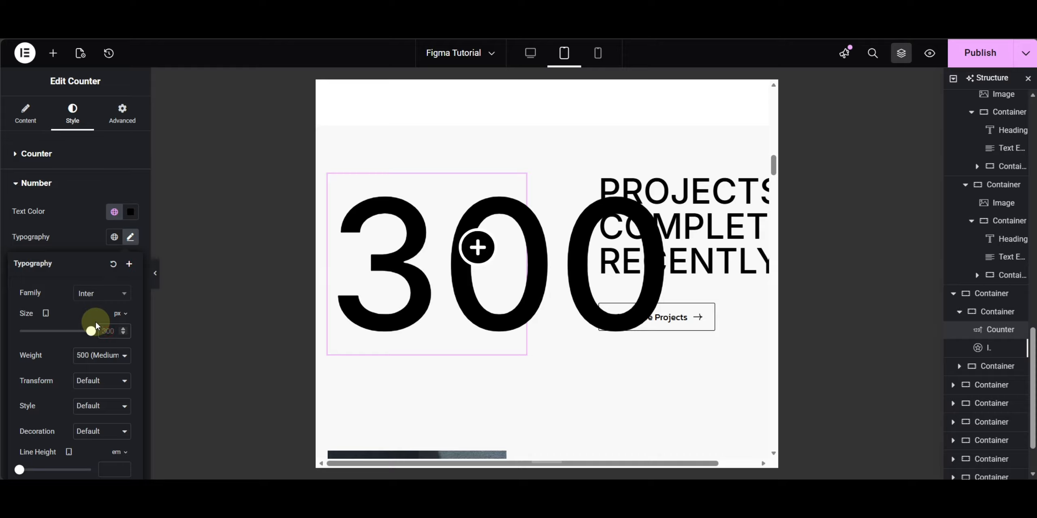
{"action": "type", "text": "180"}
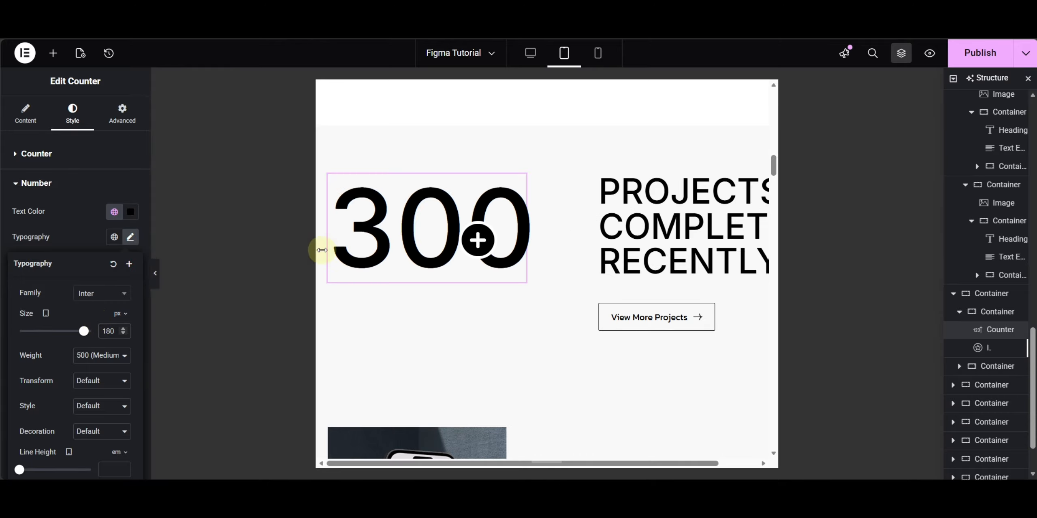
Set the horizontal offset of the plus icon beside the 300 counter to 0 px.
{"action": "left_click", "coordinate": [488, 236]}
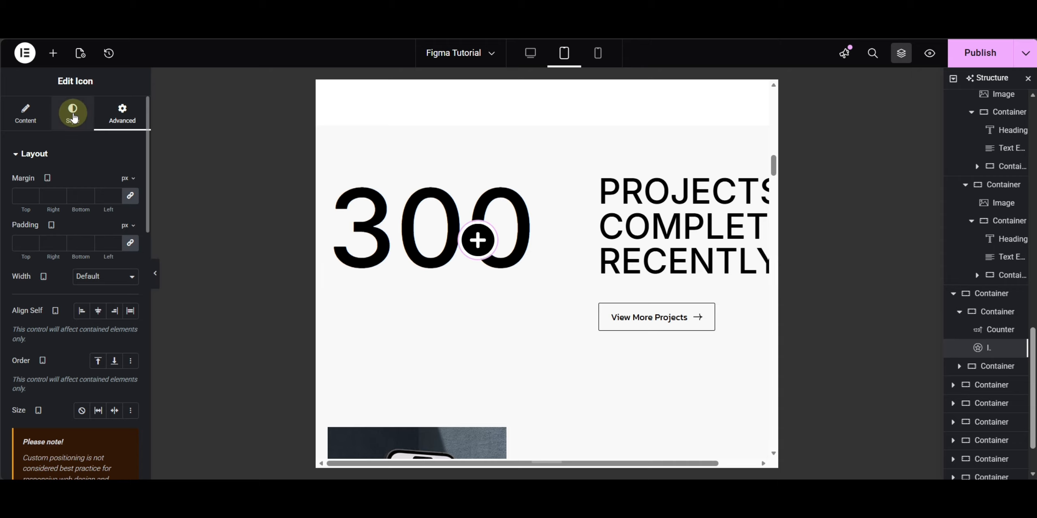
{"action": "scroll", "coordinate": [81, 217], "scroll_direction": "down", "scroll_amount": 5}
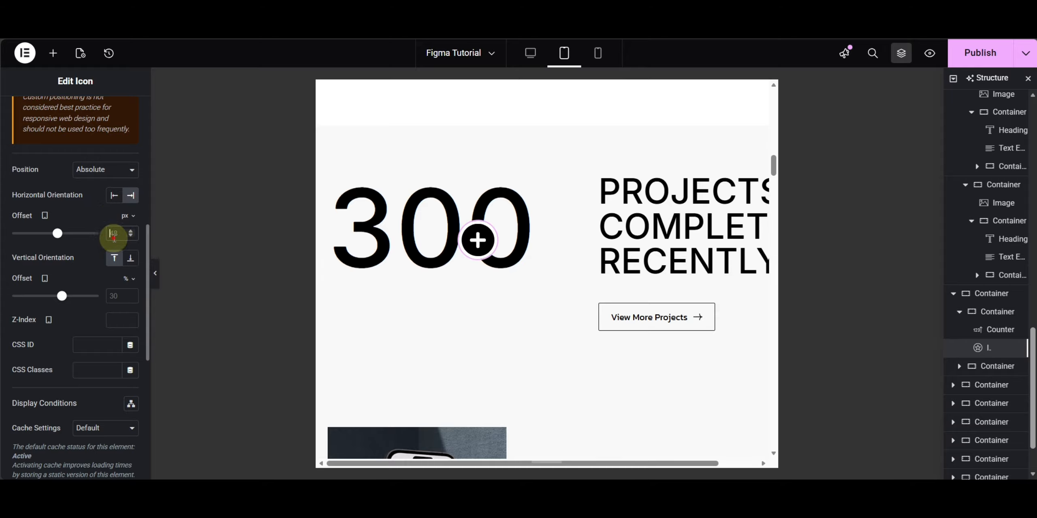
{"action": "type", "text": "0"}
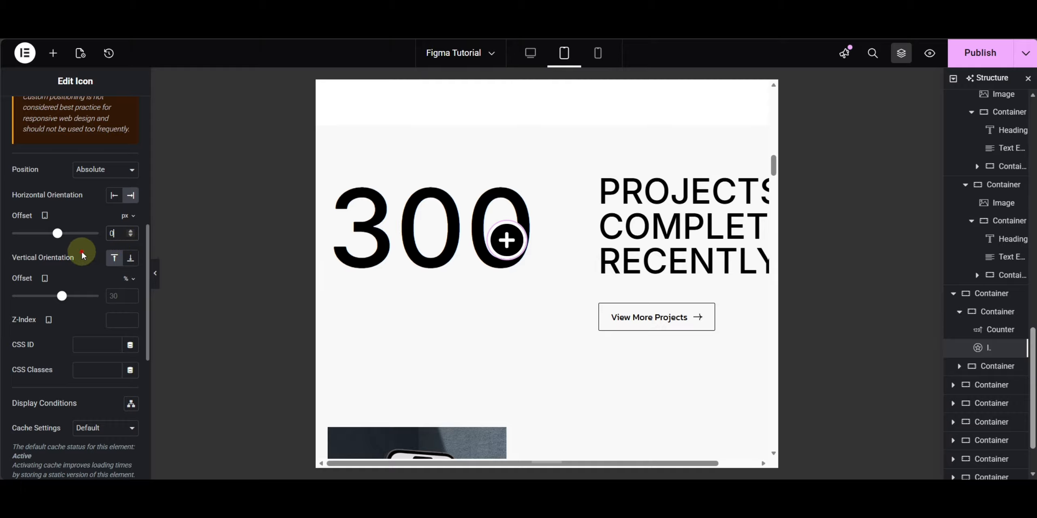
Set the font size of the PROJECTS COMPLETED RECENTLY heading to 40 px.
{"action": "left_click", "coordinate": [634, 205]}
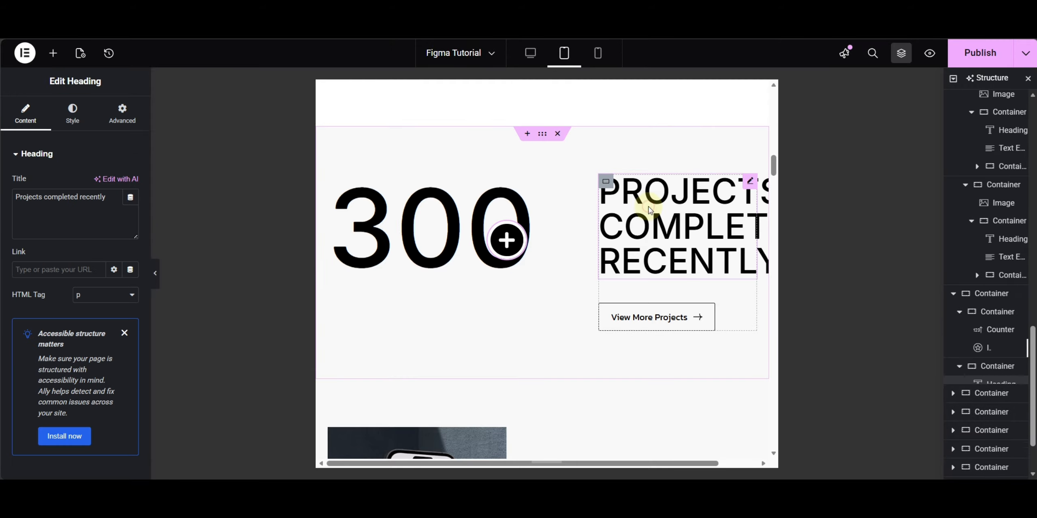
{"action": "left_click", "coordinate": [70, 121]}
{"action": "left_click", "coordinate": [133, 218]}
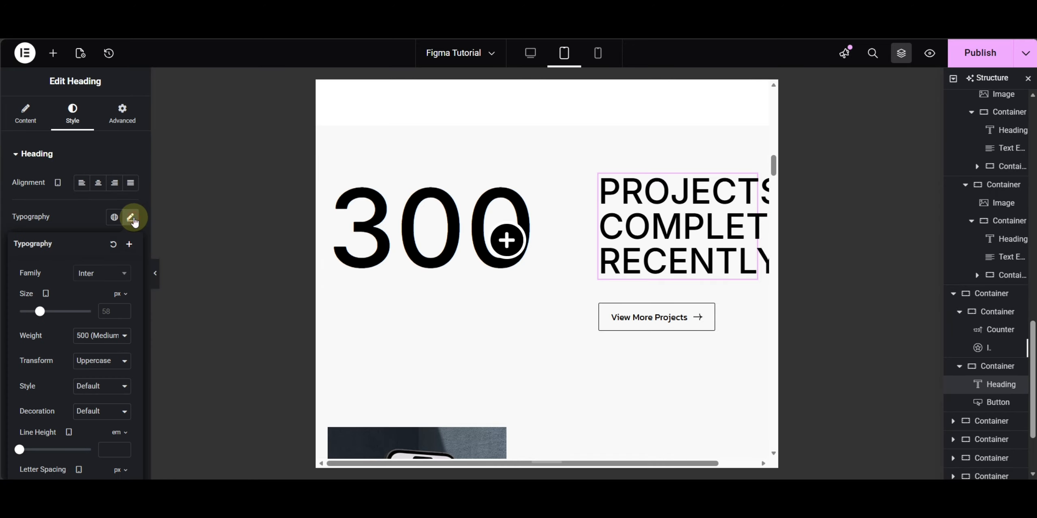
{"action": "type", "text": "40"}
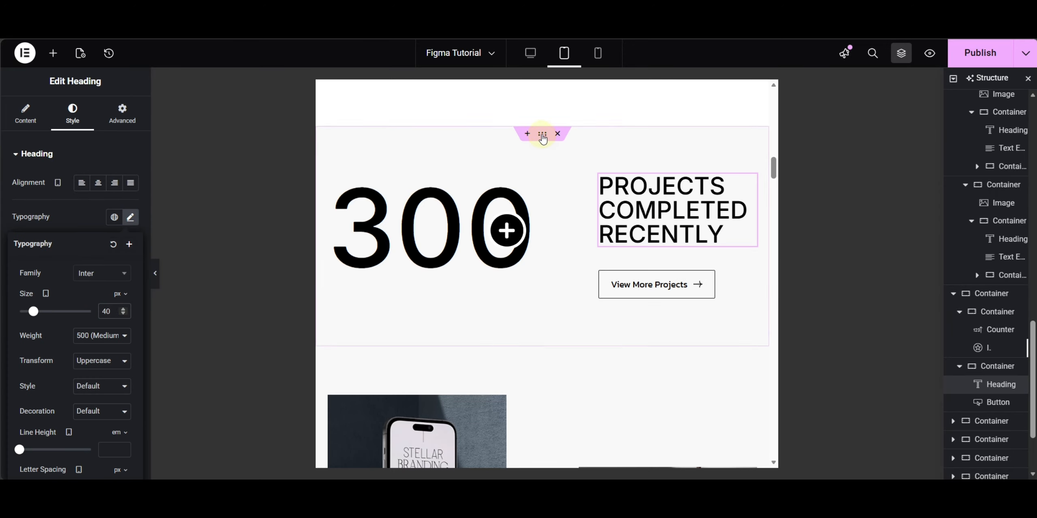
Set the gaps of the projects section's main container to 60 px for both column and row.
{"action": "left_click", "coordinate": [542, 134]}
{"action": "scroll", "coordinate": [81, 336], "scroll_direction": "down", "scroll_amount": 3}
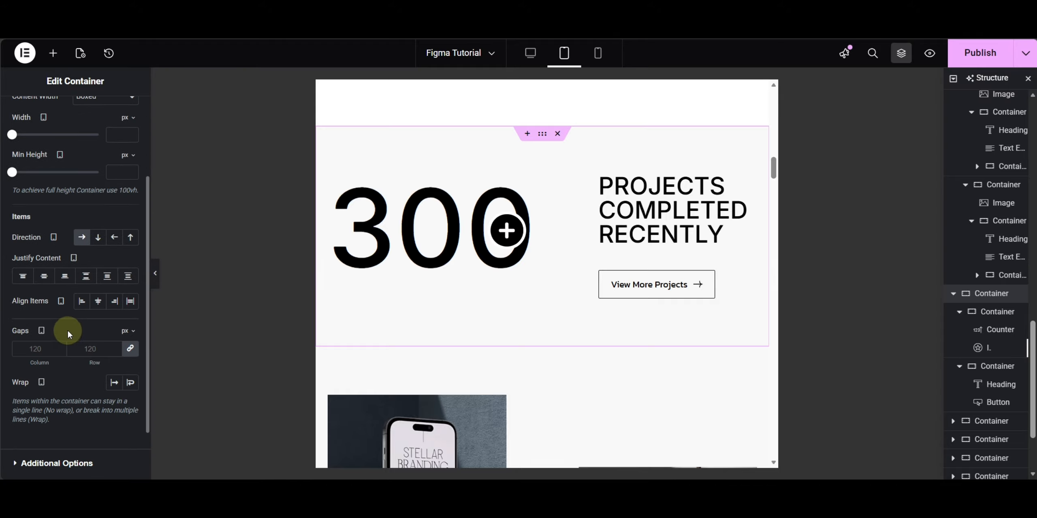
{"action": "left_click", "coordinate": [86, 348]}
{"action": "type", "text": "60"}
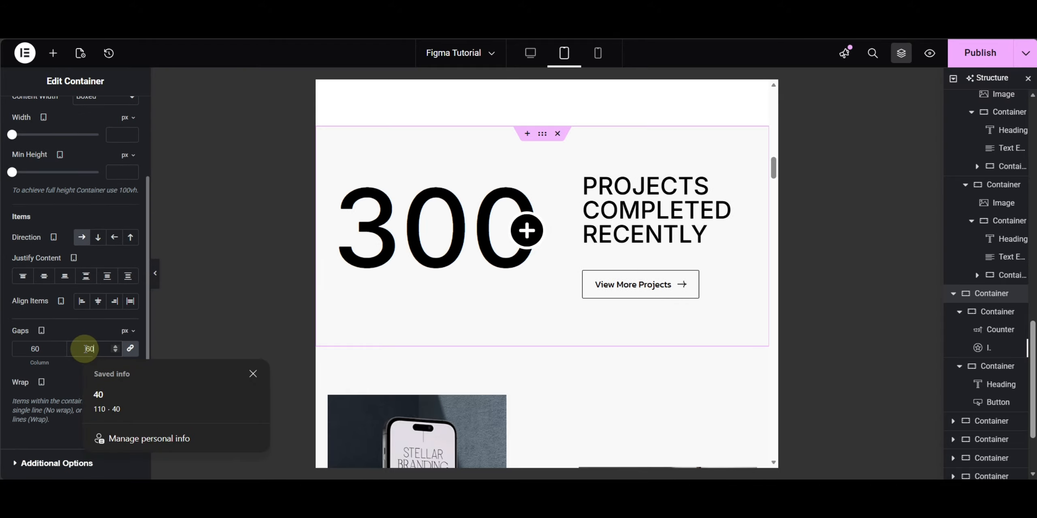
Set the column and row gaps of the project gallery's main container to 60 px.
{"action": "left_click", "coordinate": [204, 271]}
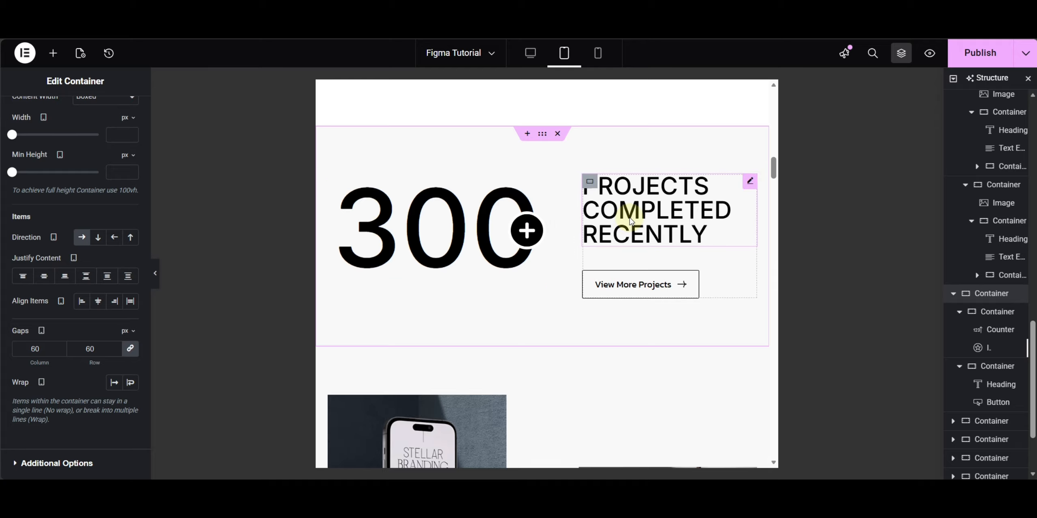
{"action": "scroll", "coordinate": [632, 219], "scroll_direction": "down", "scroll_amount": 9}
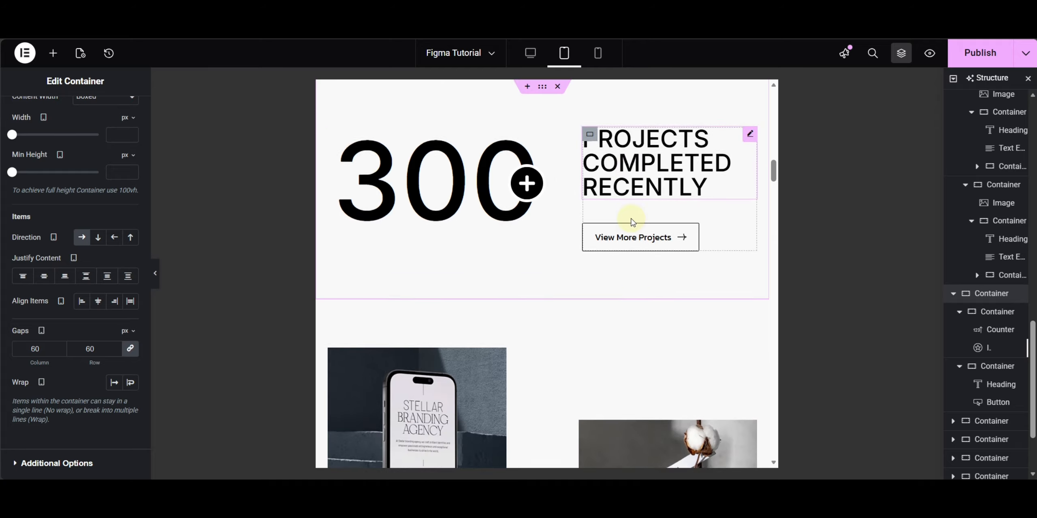
{"action": "scroll", "coordinate": [540, 209], "scroll_direction": "up", "scroll_amount": 3}
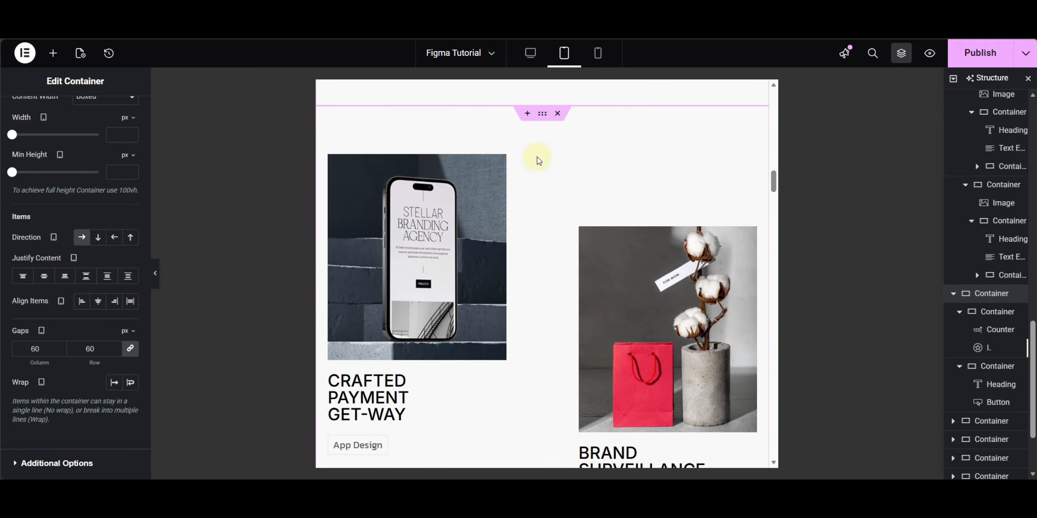
{"action": "left_click", "coordinate": [544, 119]}
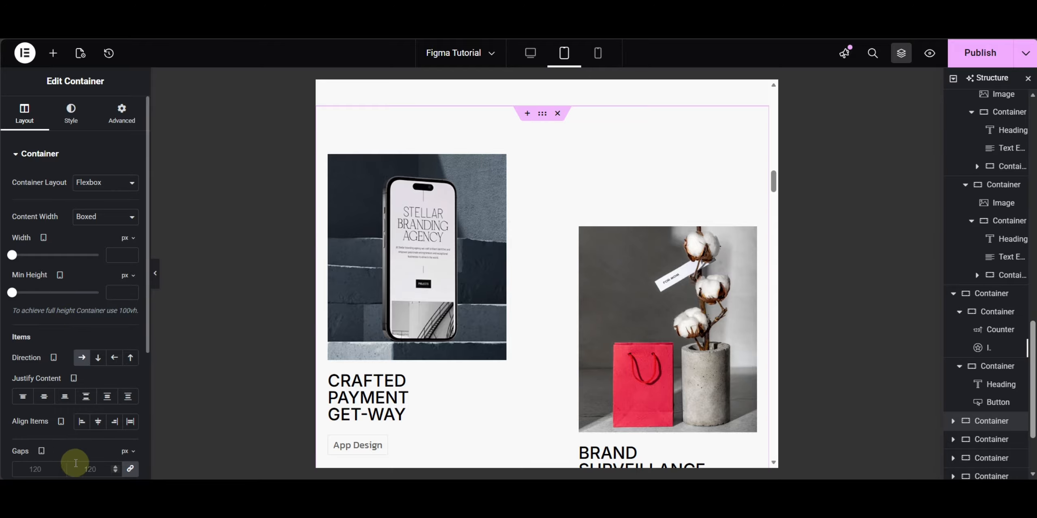
{"action": "scroll", "coordinate": [77, 445], "scroll_direction": "down", "scroll_amount": 5}
{"action": "left_click", "coordinate": [89, 274]}
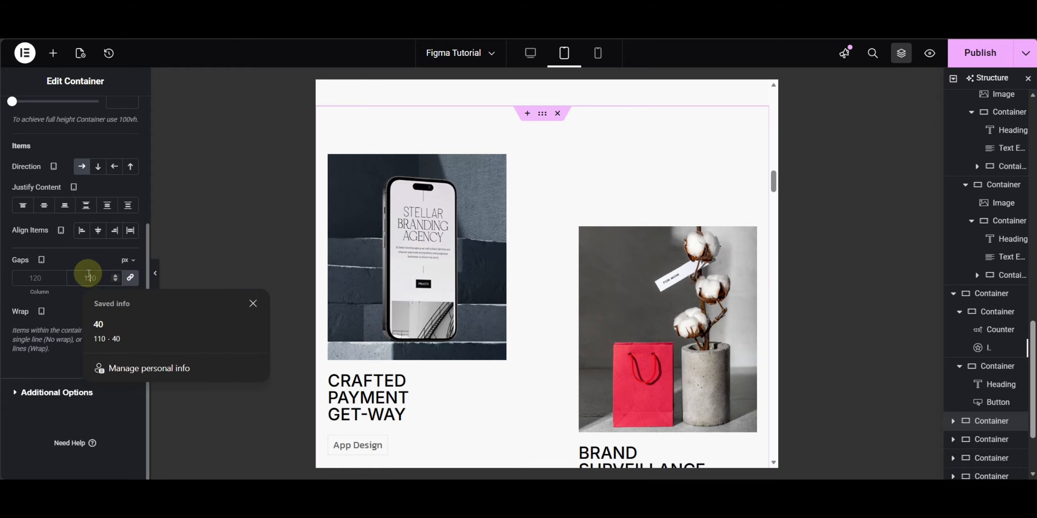
{"action": "type", "text": "60"}
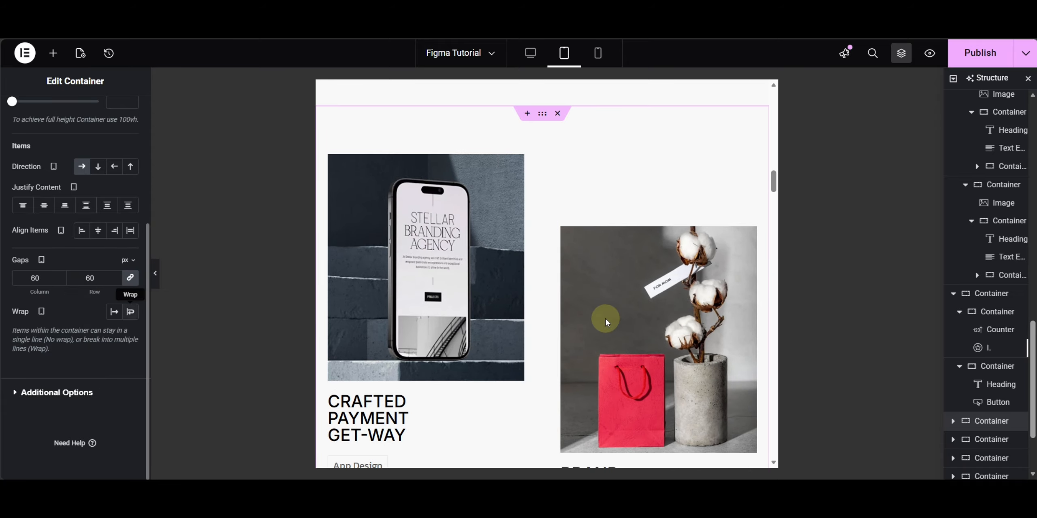
Set the width of the CRAFTED PAYMENT GET-WAY and BRAND SURVEILLANCE AND ANALYSIS headings to Full Width (100%).
{"action": "scroll", "coordinate": [685, 304], "scroll_direction": "up", "scroll_amount": 3}
{"action": "scroll", "coordinate": [668, 276], "scroll_direction": "down", "scroll_amount": 6}
{"action": "scroll", "coordinate": [651, 241], "scroll_direction": "down", "scroll_amount": 10}
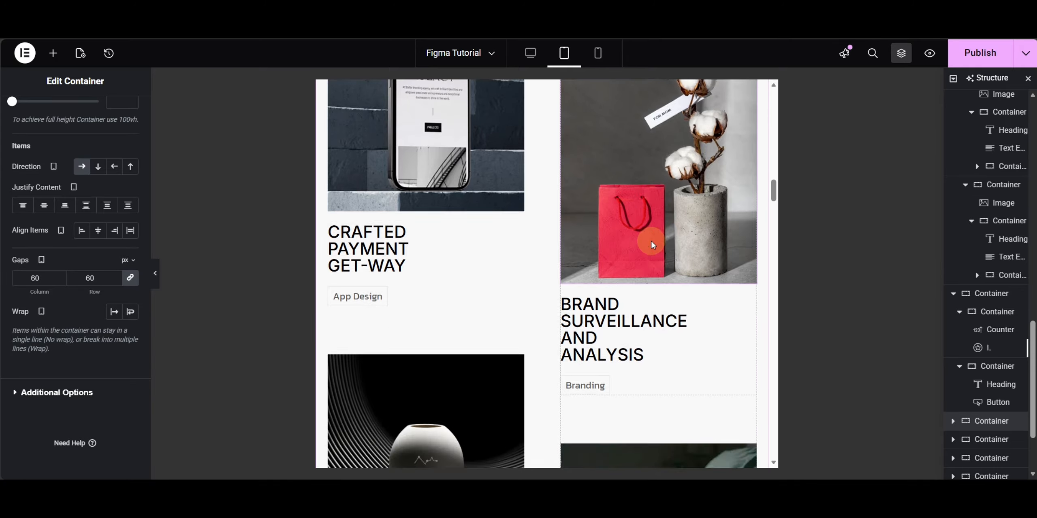
{"action": "scroll", "coordinate": [651, 241], "scroll_direction": "up", "scroll_amount": 7}
{"action": "left_click", "coordinate": [388, 179]}
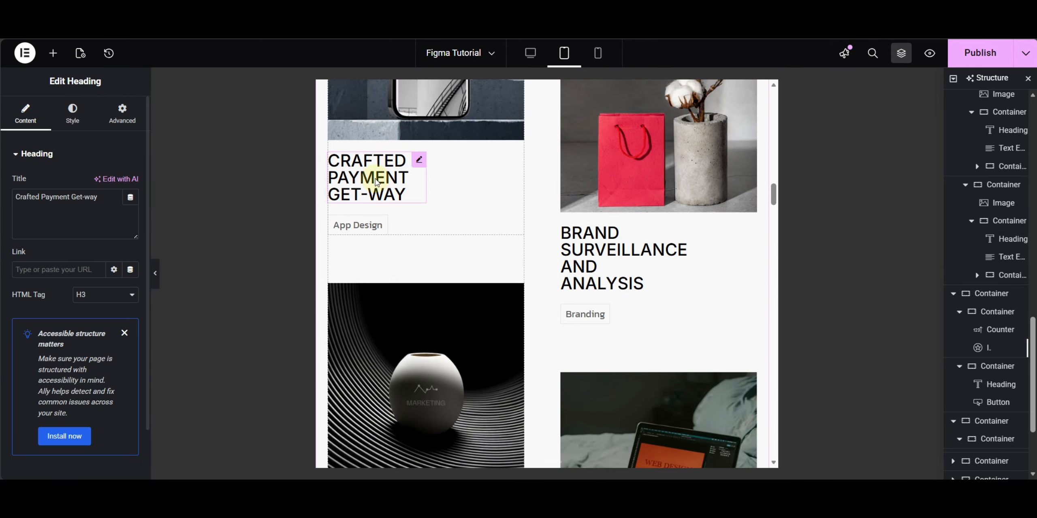
{"action": "left_click", "coordinate": [121, 109]}
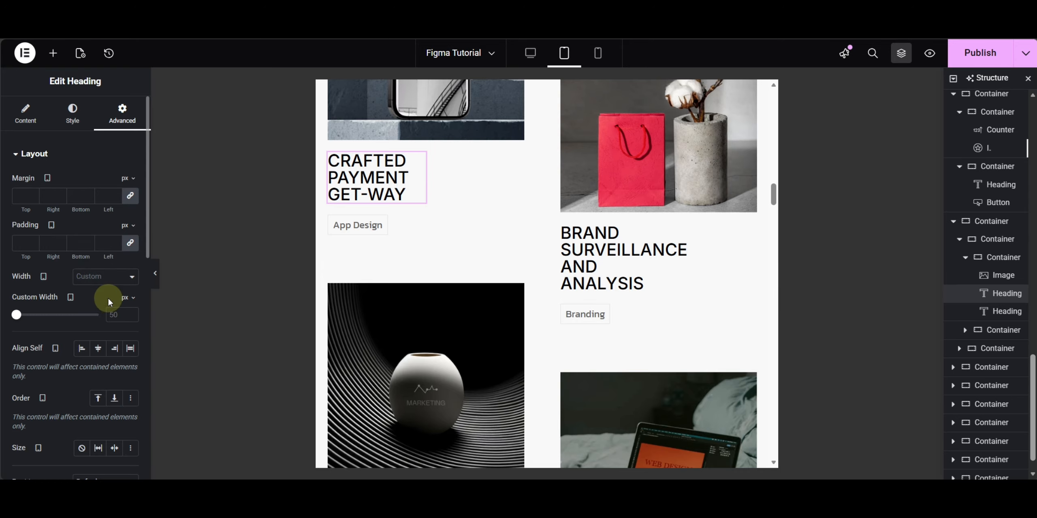
{"action": "left_click", "coordinate": [121, 285]}
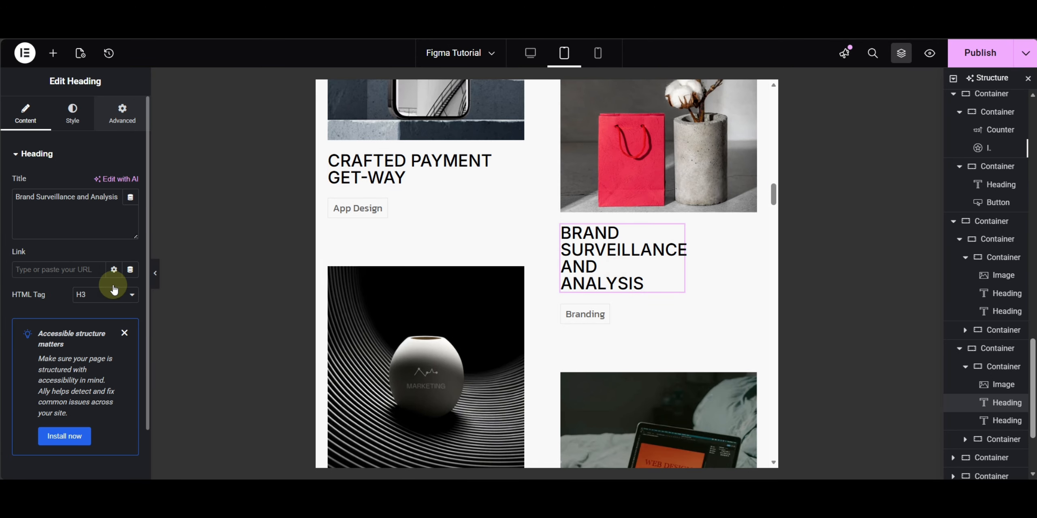
{"action": "left_click", "coordinate": [104, 278]}
{"action": "left_click", "coordinate": [106, 309]}
Set the width of the DIGITAL STRATEGY CONSULTING and WEBSITE MAINTENANCE AND SUPPORT headings to Full Width (100%).
{"action": "scroll", "coordinate": [424, 294], "scroll_direction": "down", "scroll_amount": 5}
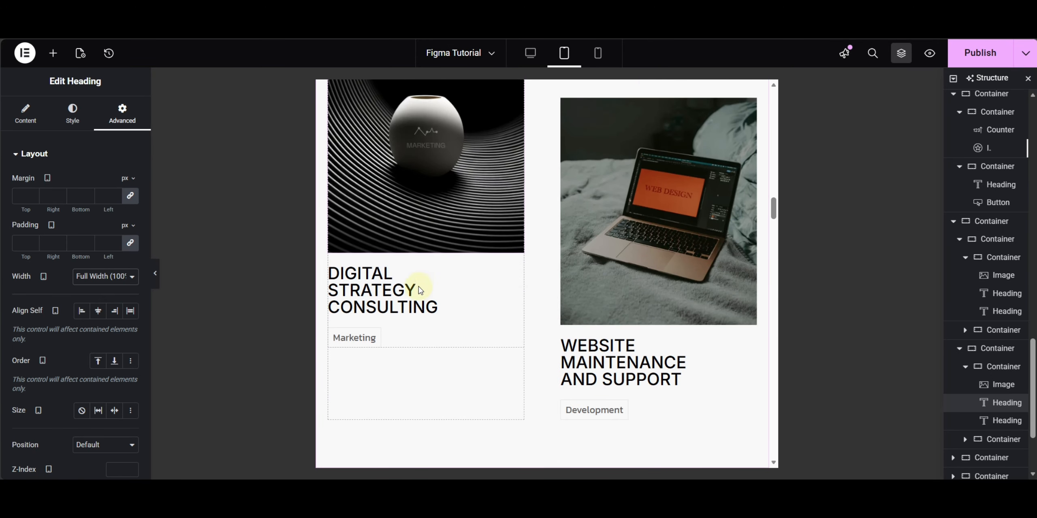
{"action": "left_click", "coordinate": [370, 280]}
{"action": "left_click", "coordinate": [106, 108]}
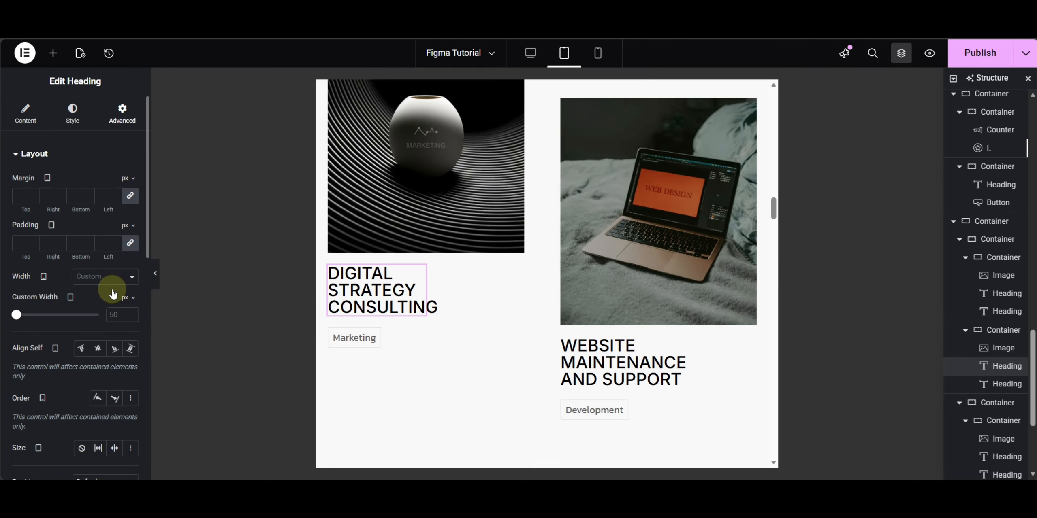
{"action": "left_click", "coordinate": [105, 277]}
{"action": "left_click", "coordinate": [107, 309]}
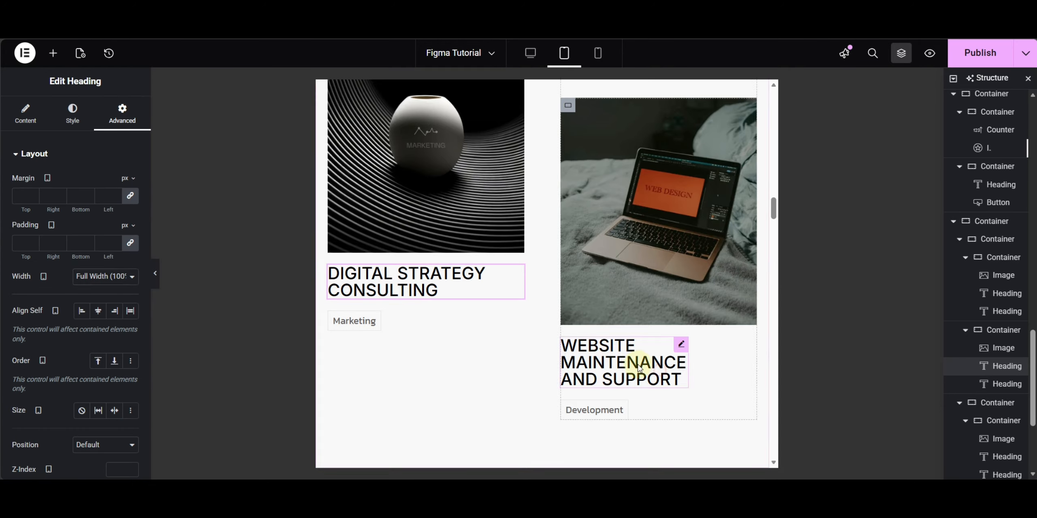
{"action": "left_click", "coordinate": [122, 113]}
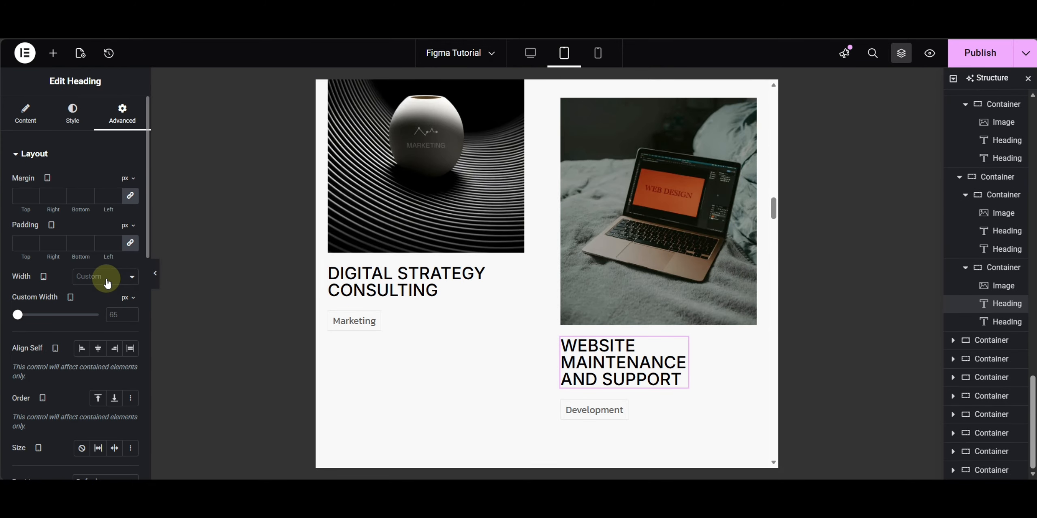
{"action": "left_click", "coordinate": [103, 308]}
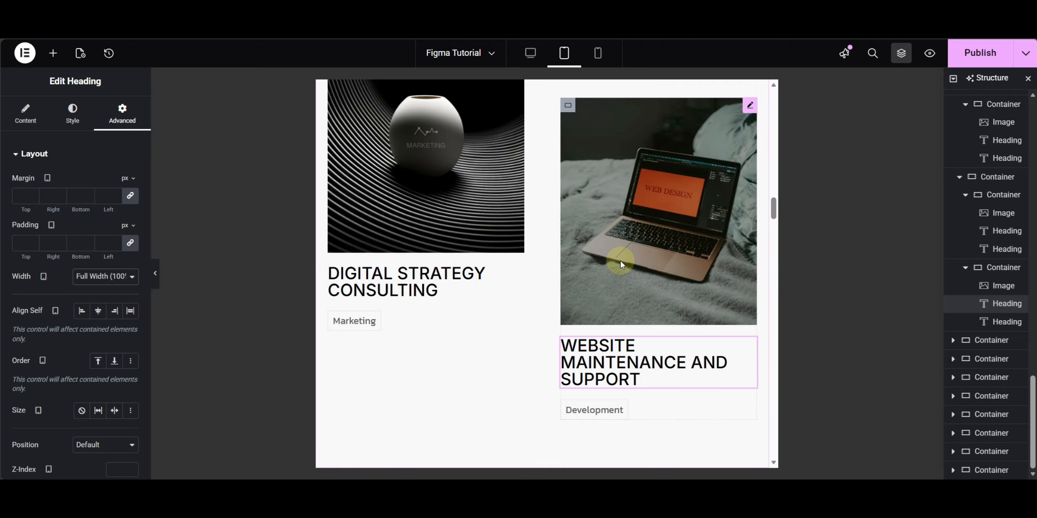
Set the font size of the AGENTISE CRAFTS RALLYING IDEAS text to 36 px.
{"action": "scroll", "coordinate": [606, 237], "scroll_direction": "down", "scroll_amount": 10}
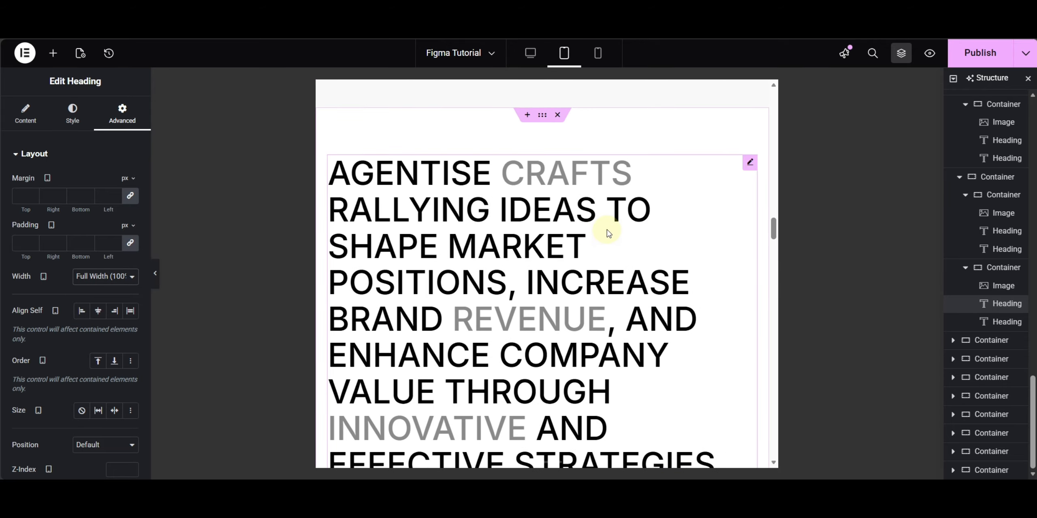
{"action": "scroll", "coordinate": [573, 297], "scroll_direction": "up", "scroll_amount": 5}
{"action": "left_click", "coordinate": [653, 328]}
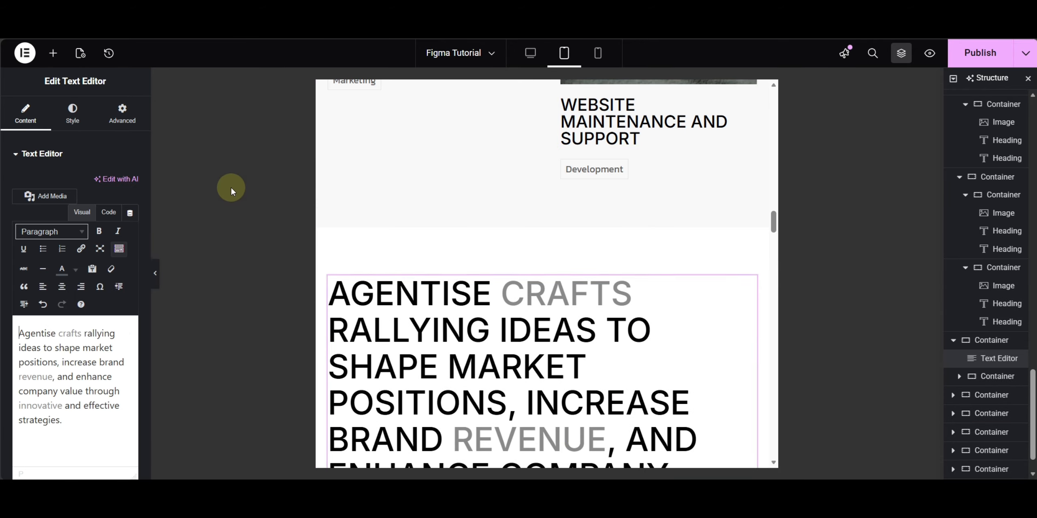
{"action": "left_click", "coordinate": [72, 120]}
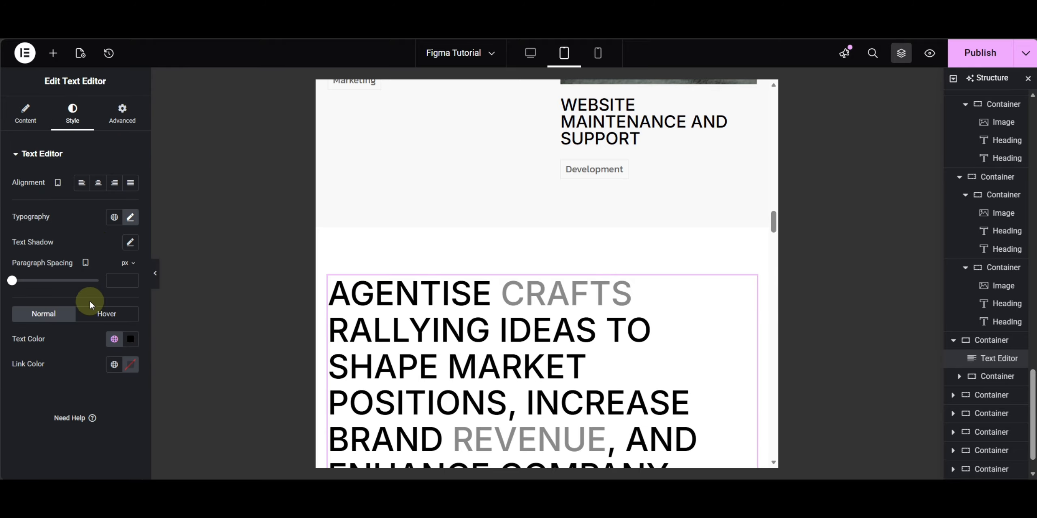
{"action": "left_click", "coordinate": [127, 219]}
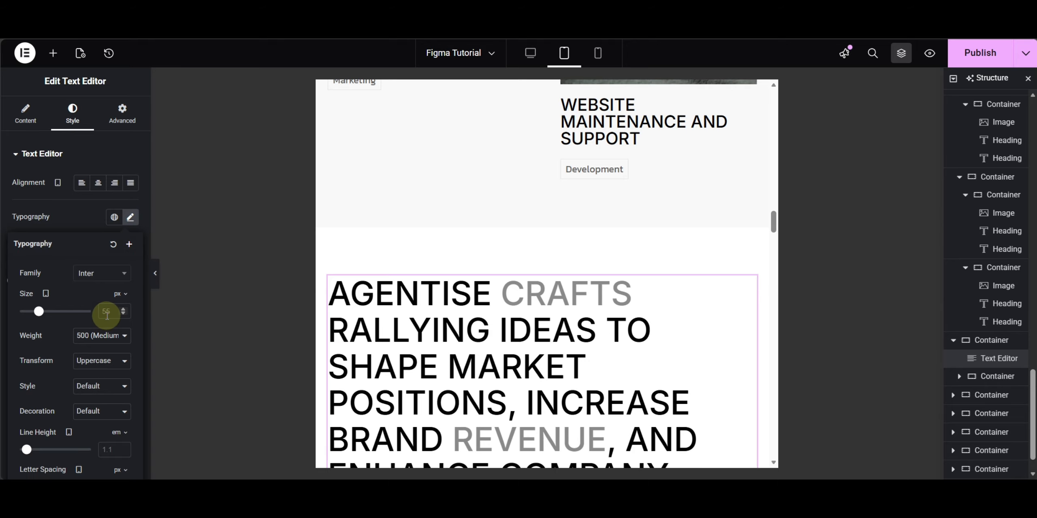
{"action": "type", "text": "36"}
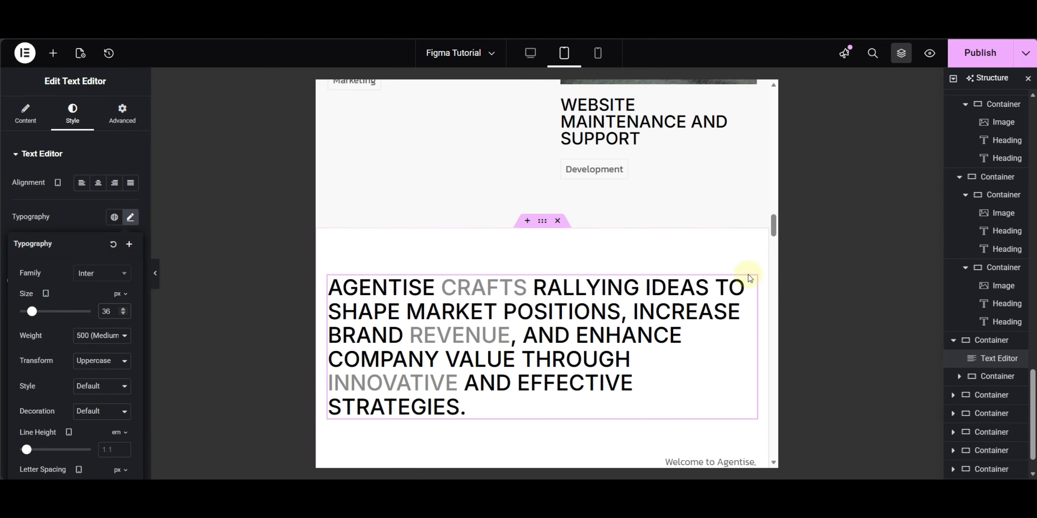
Enable wrapping for the container holding the round team image, the 21 counter and the About Us text.
{"action": "scroll", "coordinate": [525, 240], "scroll_direction": "down", "scroll_amount": 5}
{"action": "scroll", "coordinate": [525, 239], "scroll_direction": "down", "scroll_amount": 3}
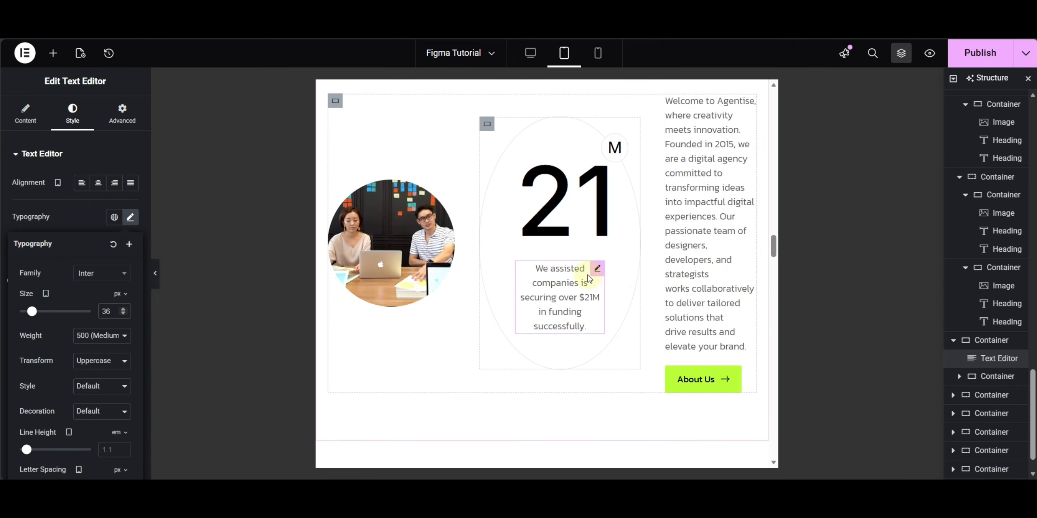
{"action": "left_click", "coordinate": [336, 102]}
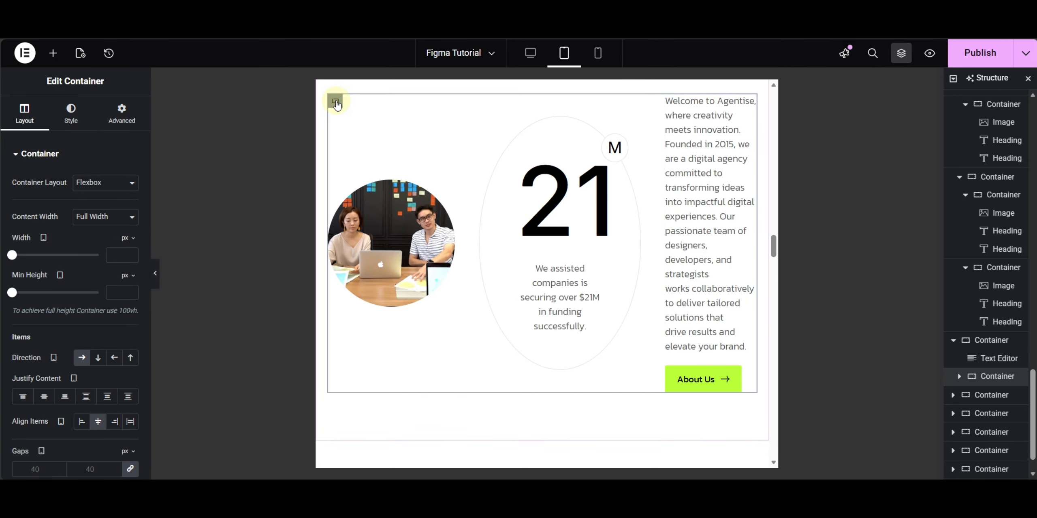
{"action": "scroll", "coordinate": [90, 328], "scroll_direction": "down", "scroll_amount": 3}
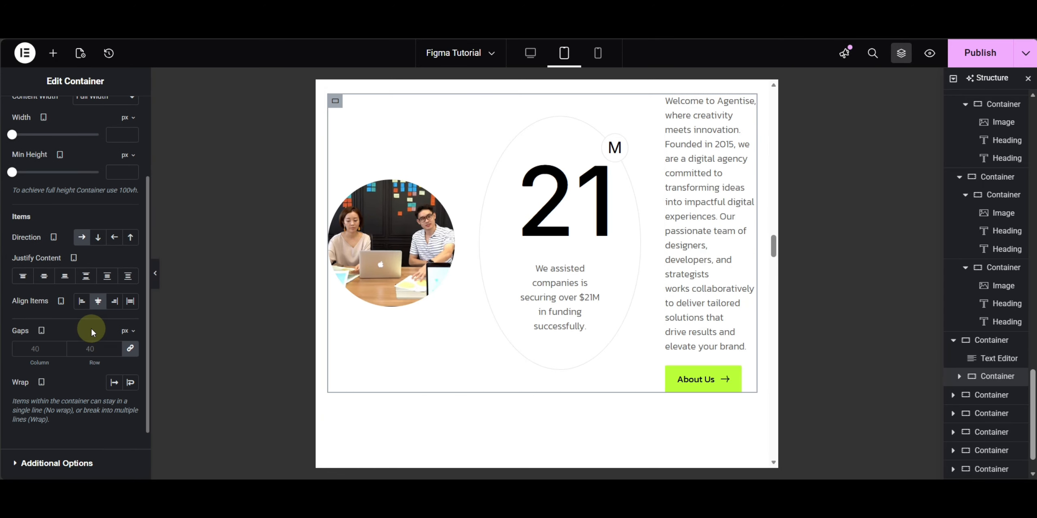
{"action": "left_click", "coordinate": [131, 384]}
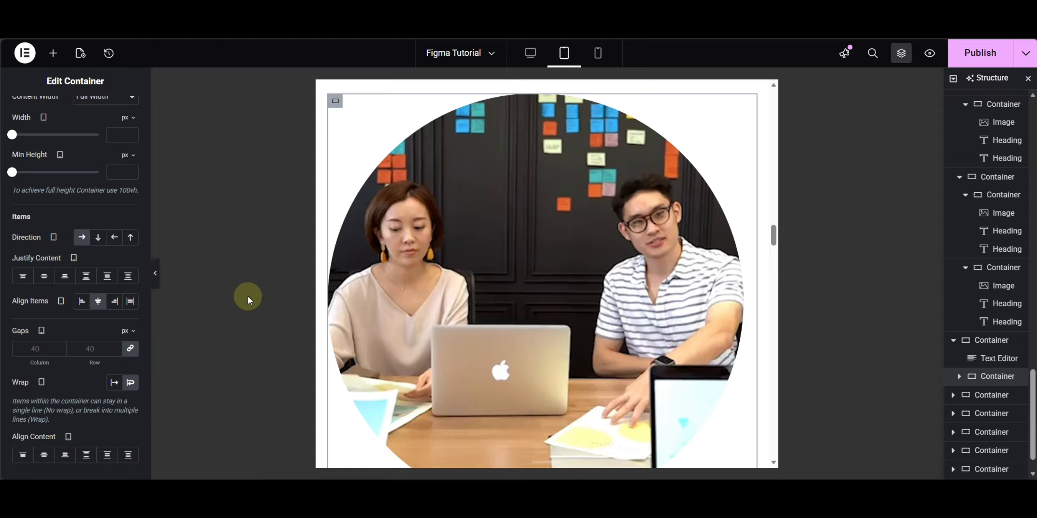
Give the round team image a custom width of 48%.
{"action": "left_click", "coordinate": [595, 192]}
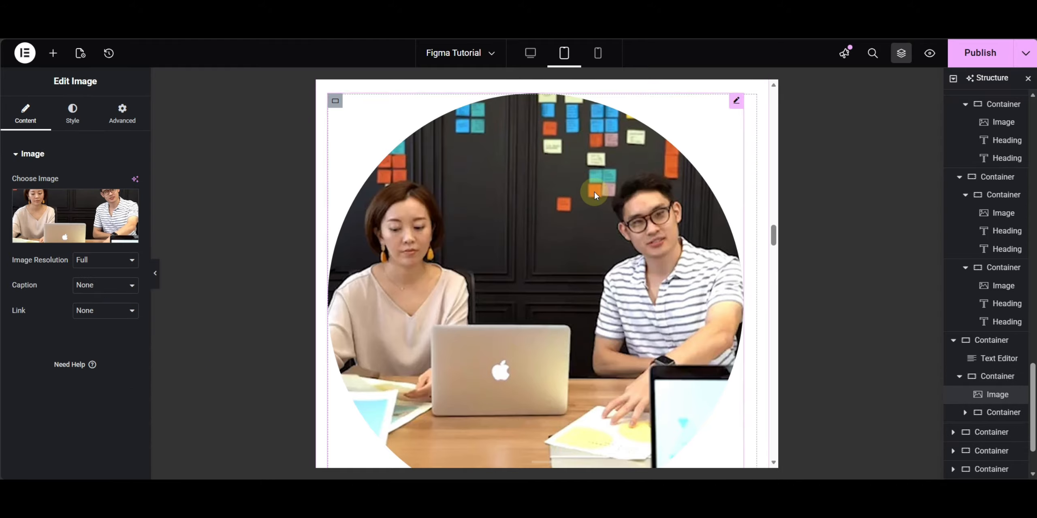
{"action": "left_click", "coordinate": [122, 112]}
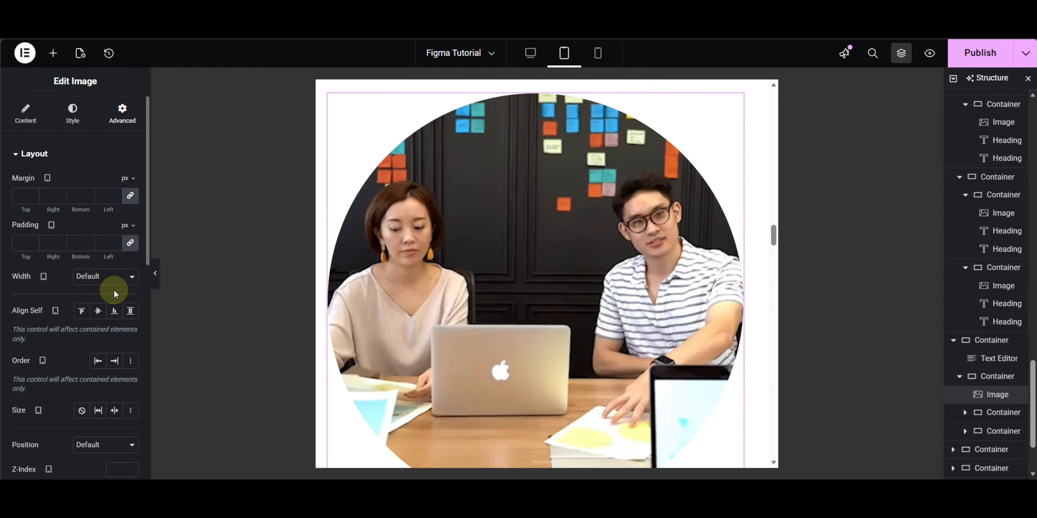
{"action": "left_click", "coordinate": [98, 275]}
{"action": "left_click", "coordinate": [86, 332]}
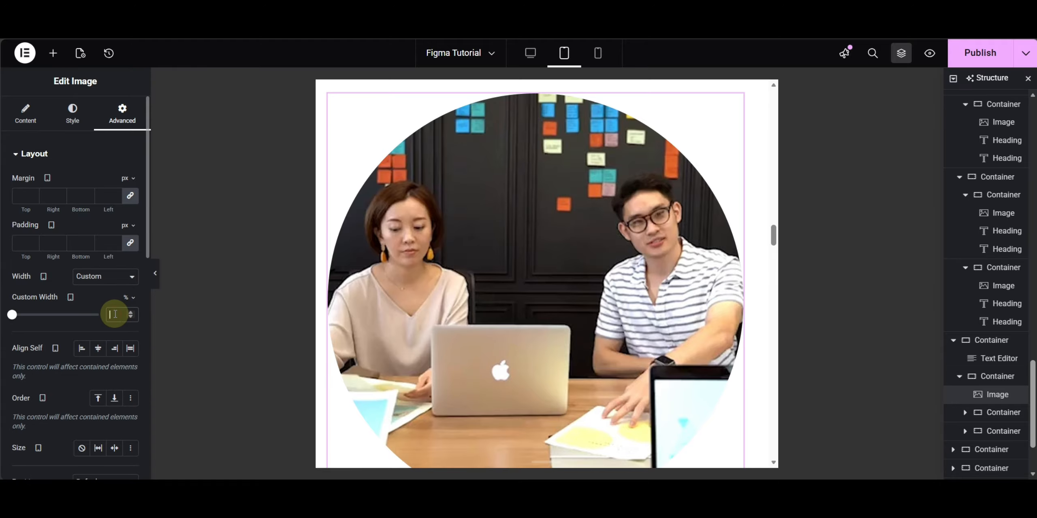
{"action": "type", "text": "48"}
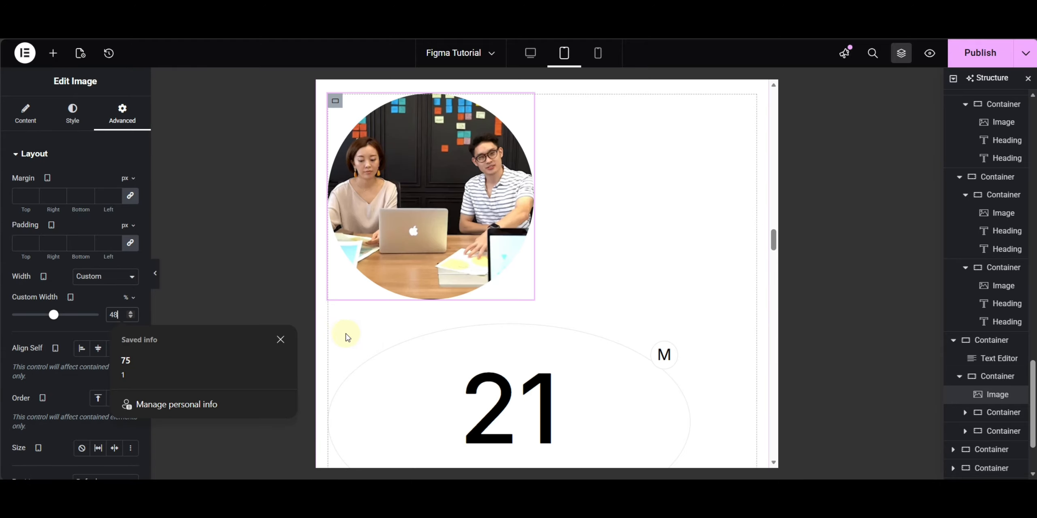
Set the width of the container around the 21 counter to 48%.
{"action": "left_click", "coordinate": [374, 373]}
{"action": "left_click", "coordinate": [411, 360]}
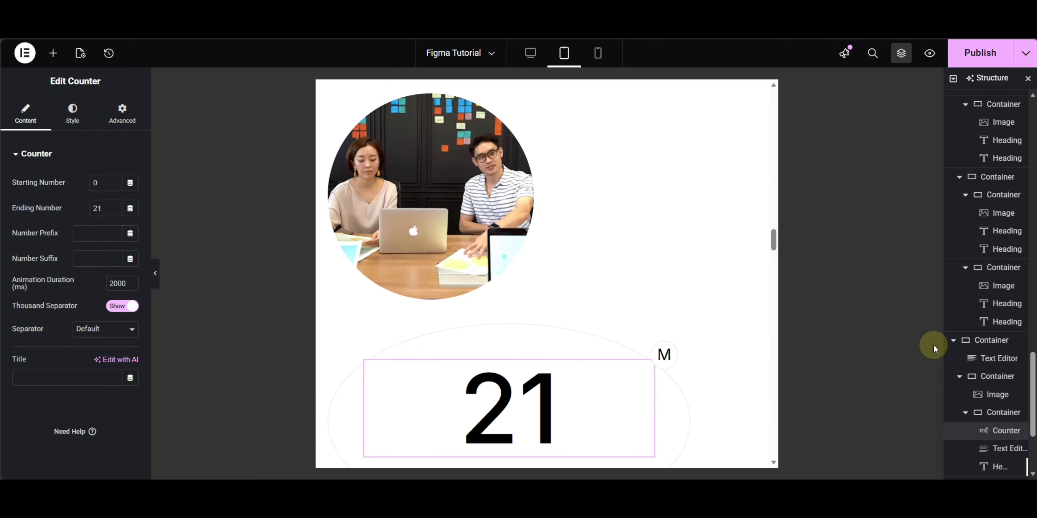
{"action": "left_click", "coordinate": [995, 414]}
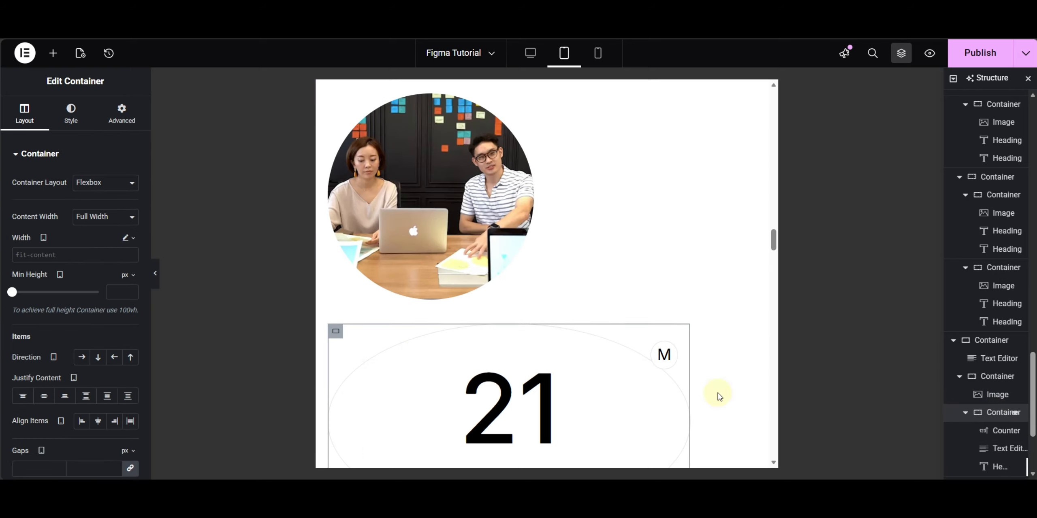
{"action": "left_click", "coordinate": [93, 256]}
{"action": "type", "text": "48%"}
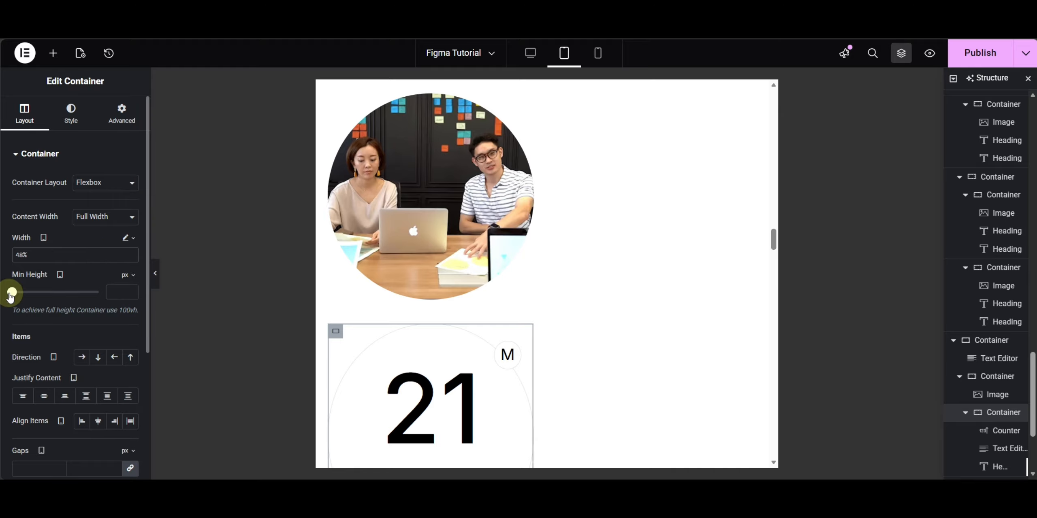
Set the gaps of the container holding the round team image, the 21 counter and the welcome text to 20 px.
{"action": "scroll", "coordinate": [687, 256], "scroll_direction": "down", "scroll_amount": 1}
{"action": "scroll", "coordinate": [583, 256], "scroll_direction": "down", "scroll_amount": 5}
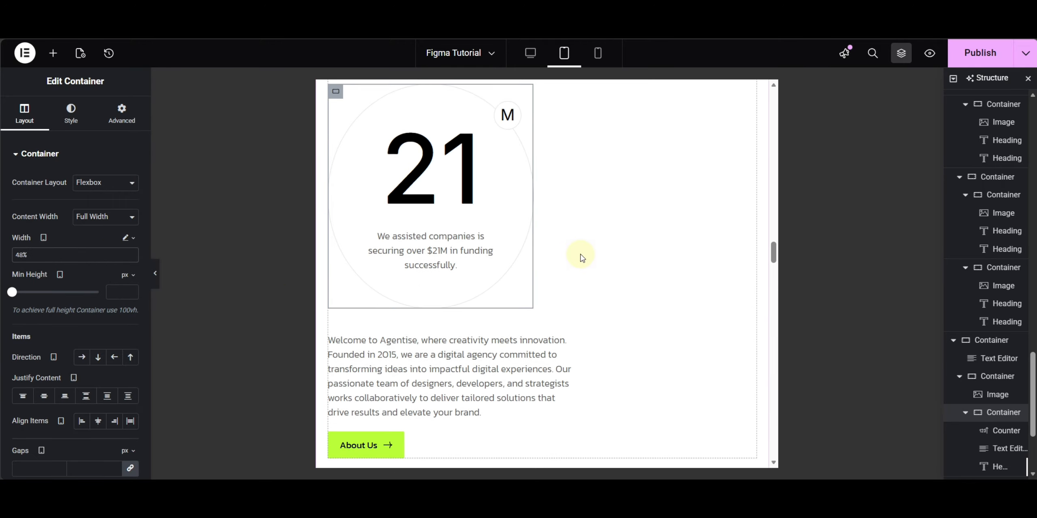
{"action": "scroll", "coordinate": [601, 273], "scroll_direction": "up", "scroll_amount": 3}
{"action": "scroll", "coordinate": [611, 255], "scroll_direction": "up", "scroll_amount": 5}
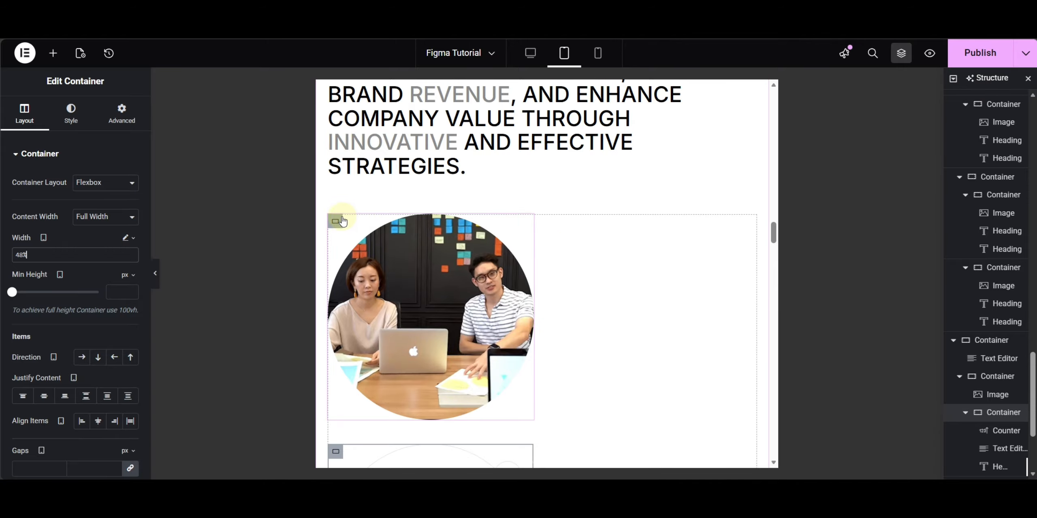
{"action": "left_click", "coordinate": [624, 313]}
{"action": "scroll", "coordinate": [613, 301], "scroll_direction": "down", "scroll_amount": 5}
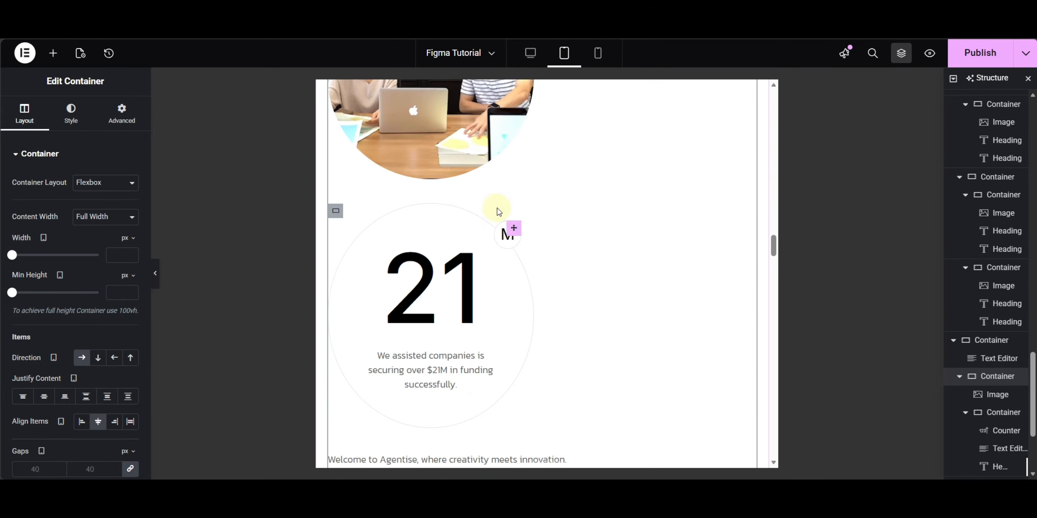
{"action": "scroll", "coordinate": [85, 395], "scroll_direction": "down", "scroll_amount": 3}
{"action": "left_click", "coordinate": [86, 349]}
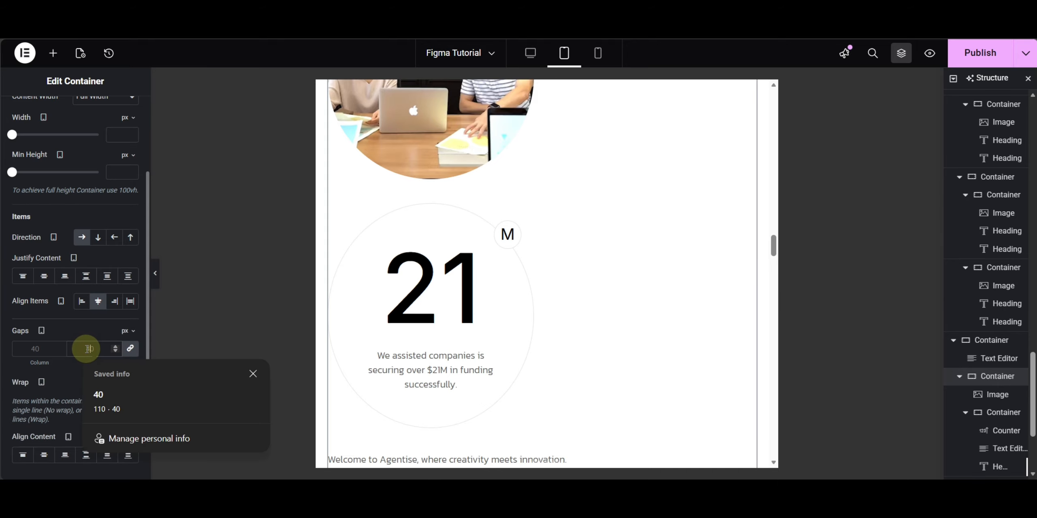
{"action": "type", "text": "20"}
{"action": "scroll", "coordinate": [576, 298], "scroll_direction": "up", "scroll_amount": 5}
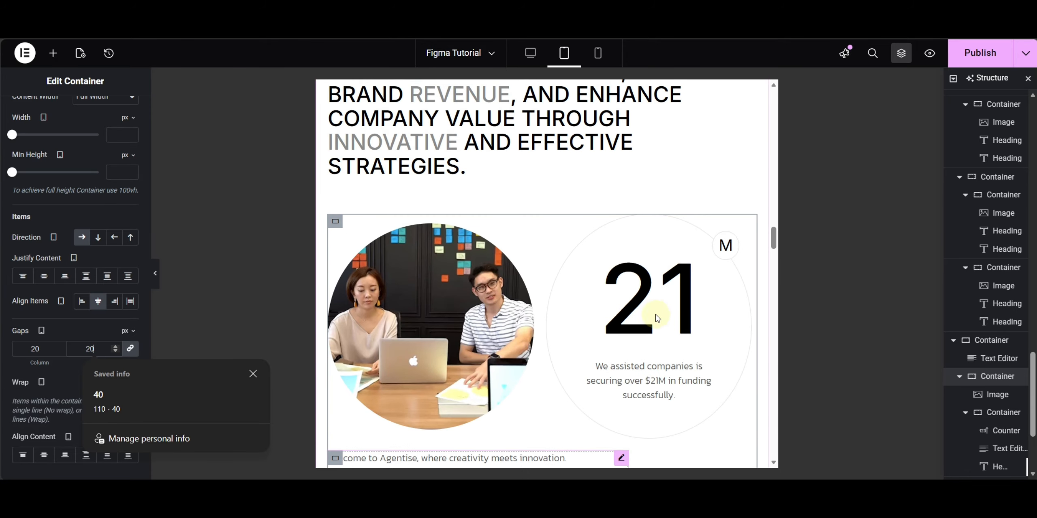
Set the width of the container around the welcome text and About Us button to 100%.
{"action": "scroll", "coordinate": [677, 303], "scroll_direction": "down", "scroll_amount": 5}
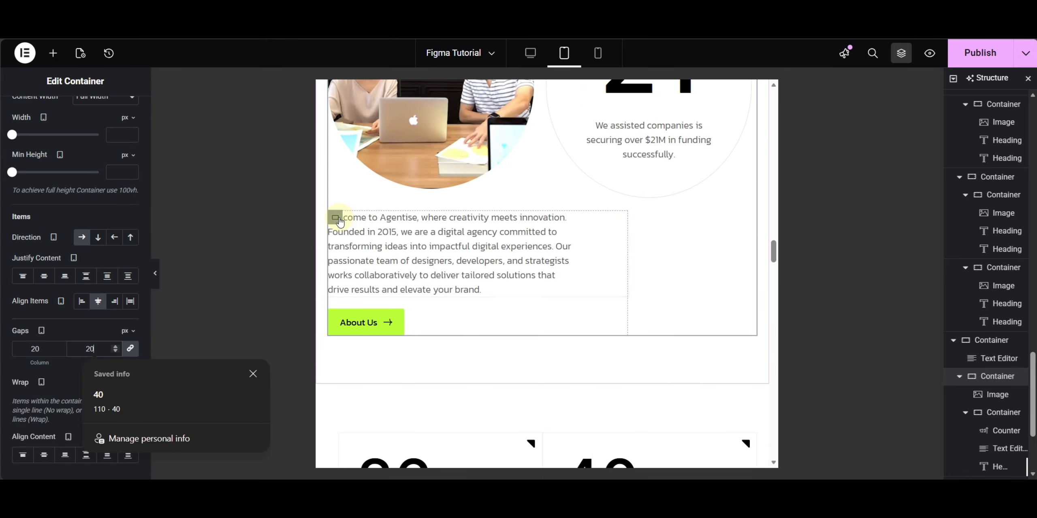
{"action": "left_click", "coordinate": [336, 218]}
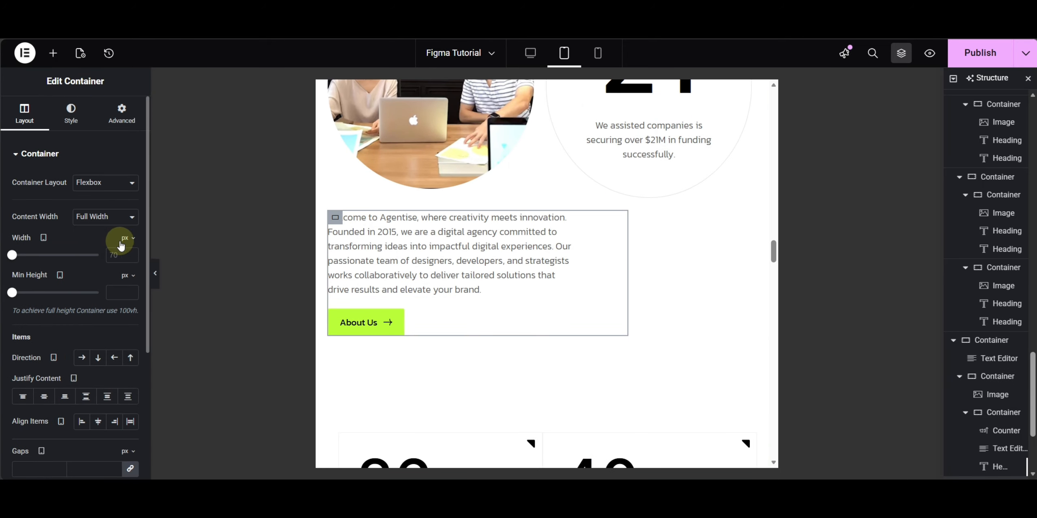
{"action": "left_click", "coordinate": [125, 256]}
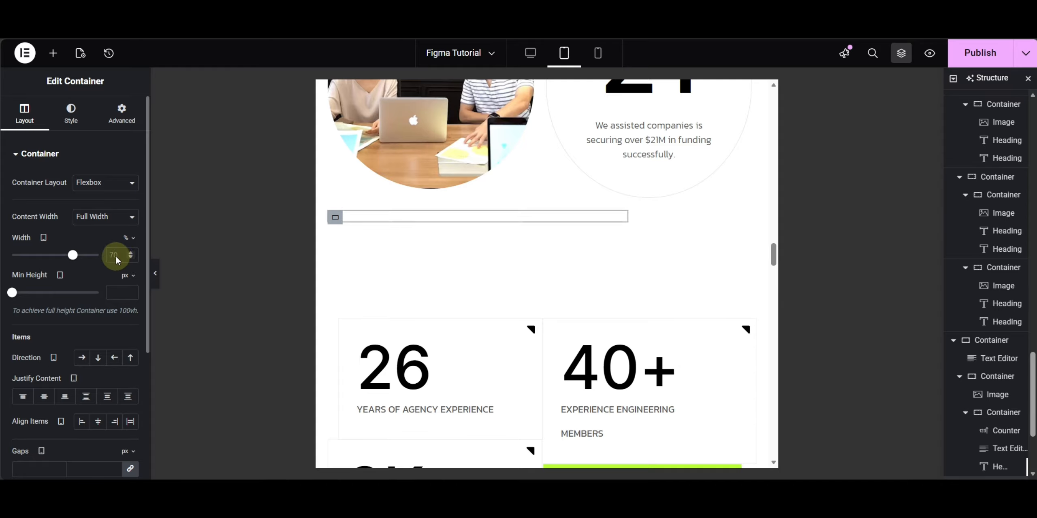
{"action": "type", "text": "100"}
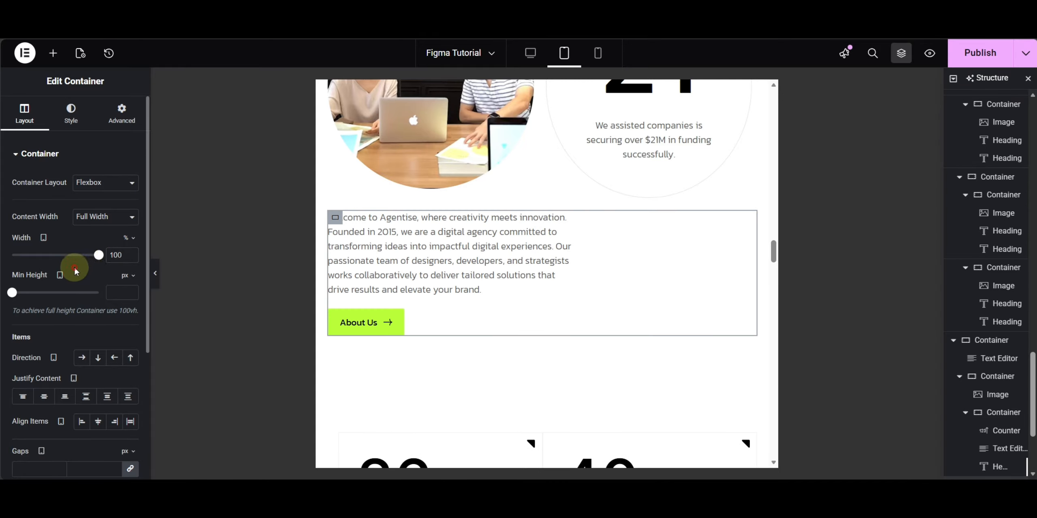
Remove the manual line breaks from the Welcome to Agentise paragraph so it flows as continuous text, keeping spaces between words.
{"action": "left_click", "coordinate": [515, 260]}
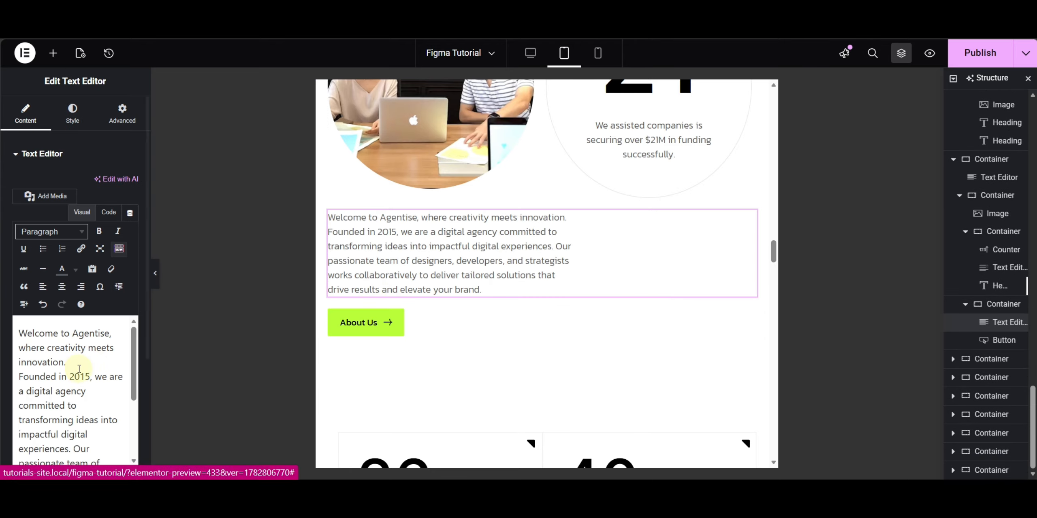
{"action": "left_click", "coordinate": [19, 377]}
{"action": "key", "text": "BackSpace"}
{"action": "left_click", "coordinate": [19, 408]}
{"action": "key", "text": "BackSpace"}
{"action": "left_click", "coordinate": [18, 450]}
{"action": "key", "text": "BackSpace"}
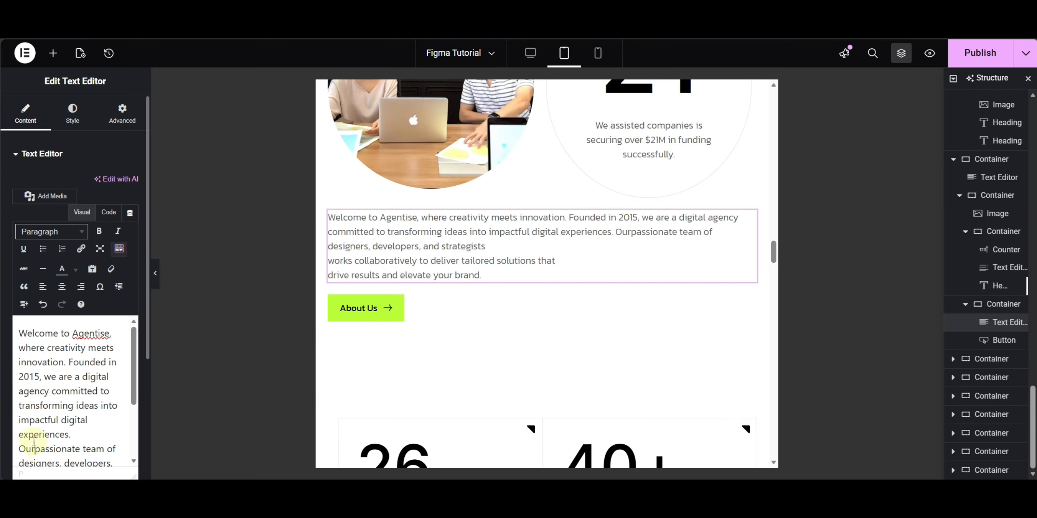
{"action": "scroll", "coordinate": [108, 369], "scroll_direction": "down", "scroll_amount": 3}
{"action": "left_click", "coordinate": [19, 393]}
{"action": "key", "text": "BackSpace"}
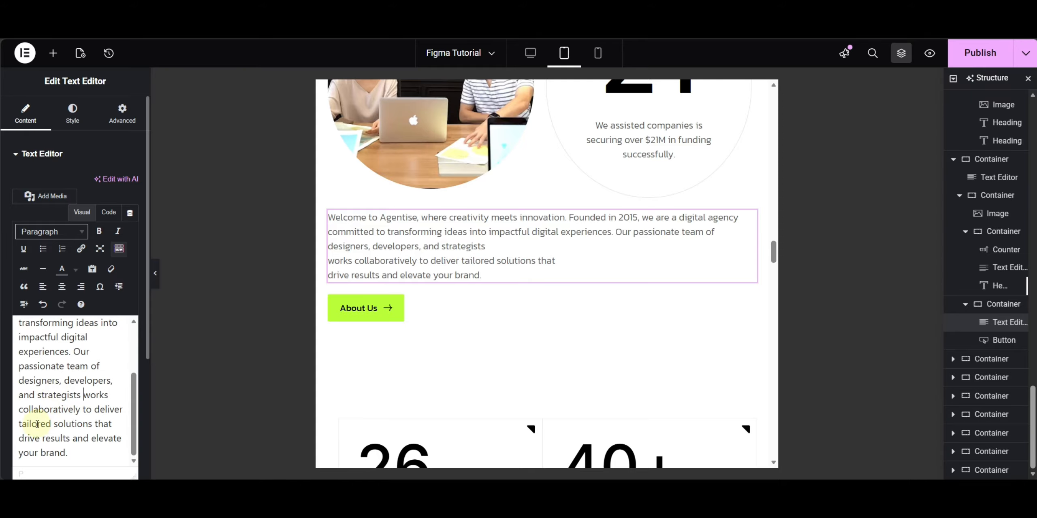
{"action": "left_click", "coordinate": [440, 308]}
{"action": "scroll", "coordinate": [565, 243], "scroll_direction": "up", "scroll_amount": 3}
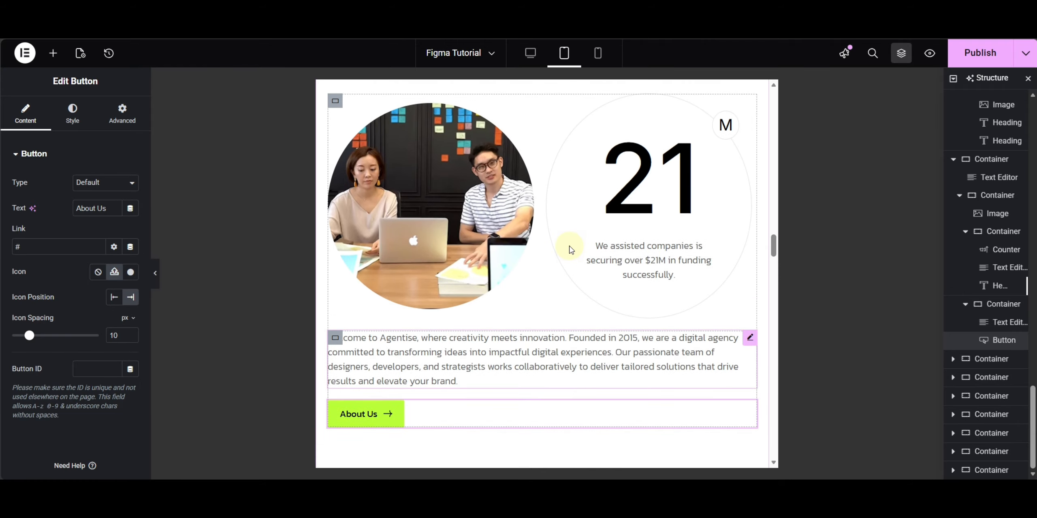
Set the padding of the 26 Years of Agency Experience card to 30 px on all sides.
{"action": "scroll", "coordinate": [691, 242], "scroll_direction": "down", "scroll_amount": 8}
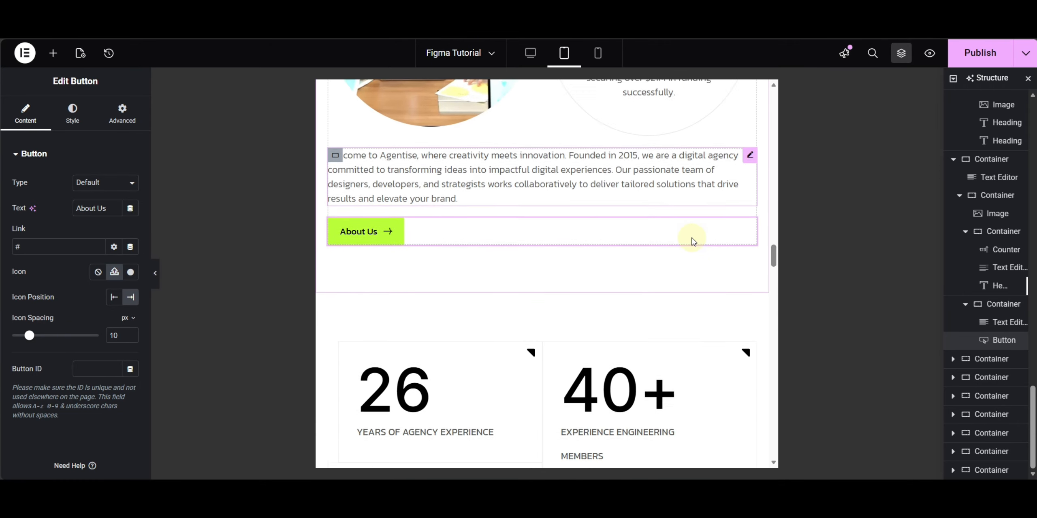
{"action": "scroll", "coordinate": [692, 238], "scroll_direction": "up", "scroll_amount": 1}
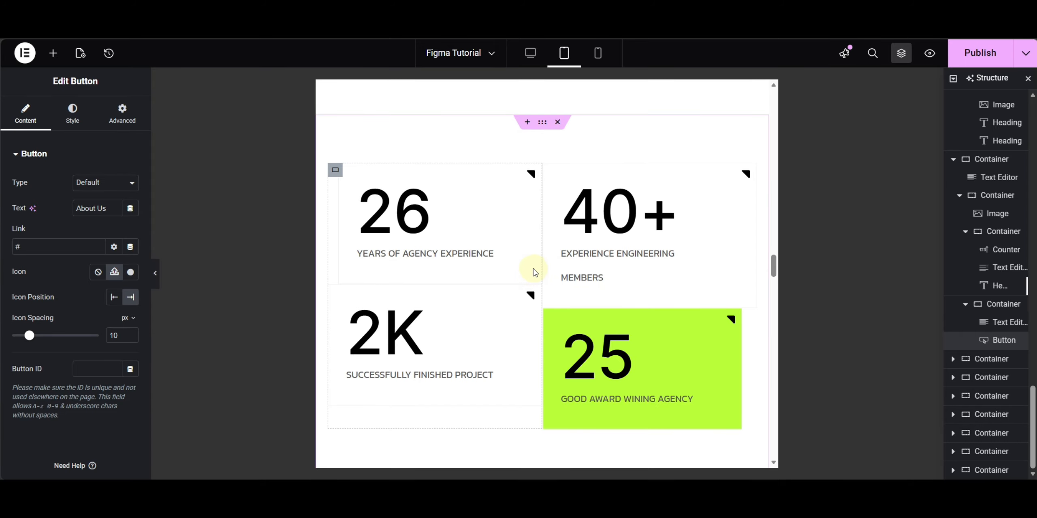
{"action": "left_click", "coordinate": [344, 170]}
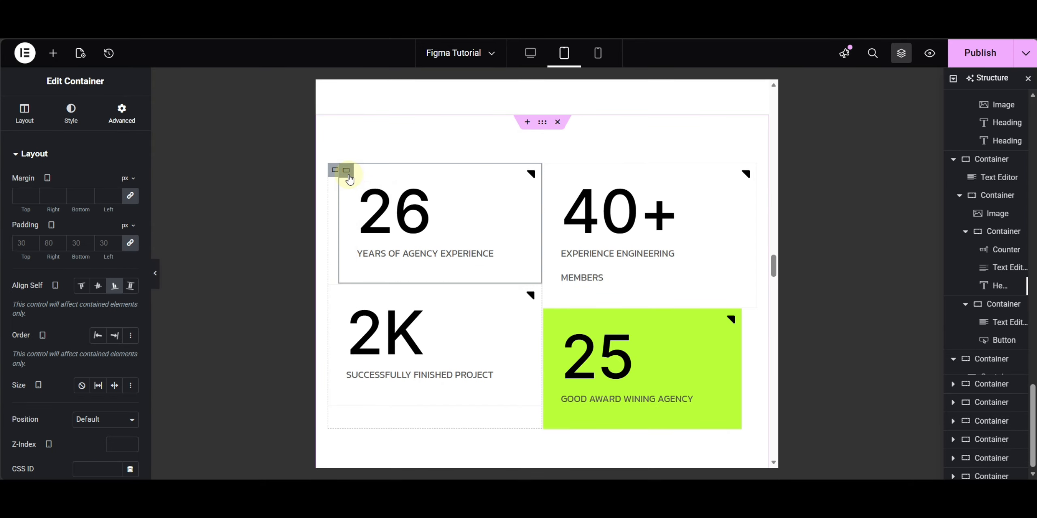
{"action": "left_click", "coordinate": [49, 243]}
{"action": "type", "text": "30"}
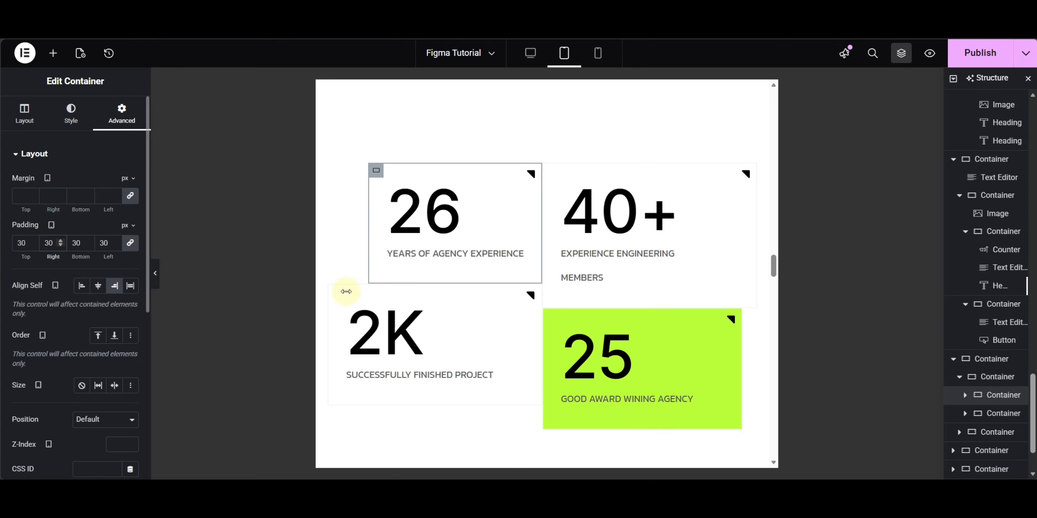
Set the padding of the 2K Successfully Finished Project card to 30 px on all sides.
{"action": "left_click", "coordinate": [336, 292]}
{"action": "left_click", "coordinate": [122, 115]}
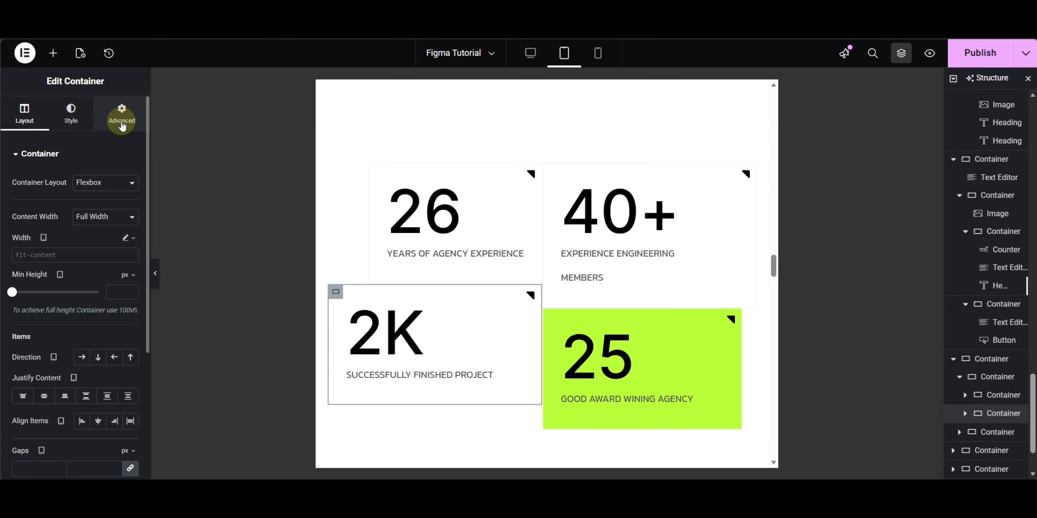
{"action": "left_click", "coordinate": [51, 243]}
{"action": "type", "text": "30"}
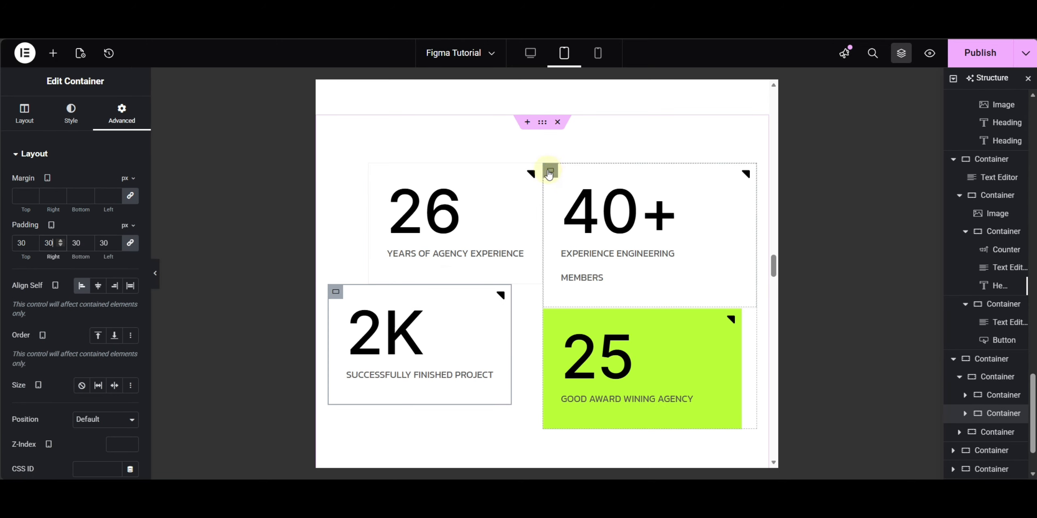
Set the padding of the 40+ Experience Engineering Members card to 30 px on all sides.
{"action": "left_click", "coordinate": [551, 171]}
{"action": "left_click", "coordinate": [122, 114]}
{"action": "left_click", "coordinate": [53, 243]}
{"action": "type", "text": "30"}
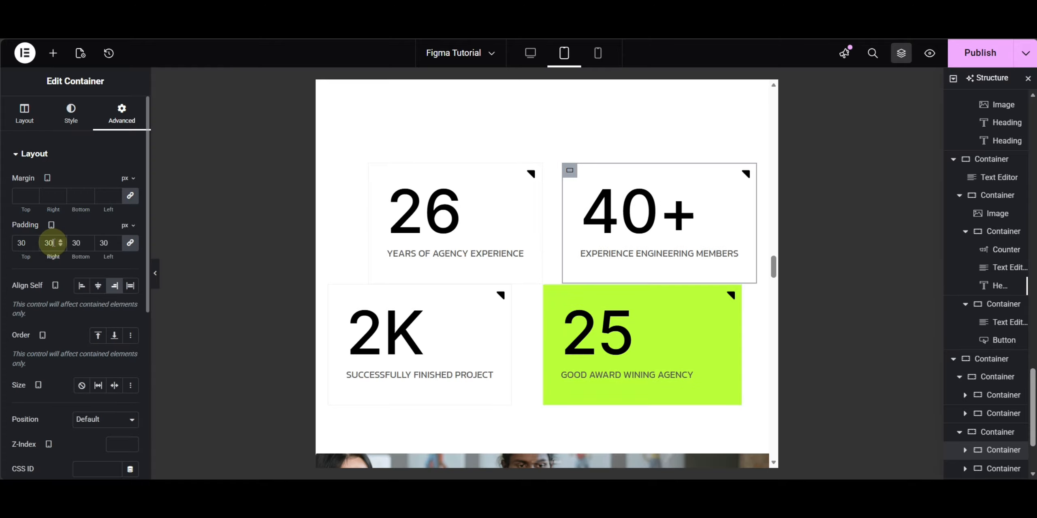
Set the padding of the green 25 Good Award Wining Agency card to 30 px on all sides.
{"action": "left_click", "coordinate": [550, 298]}
{"action": "left_click", "coordinate": [121, 113]}
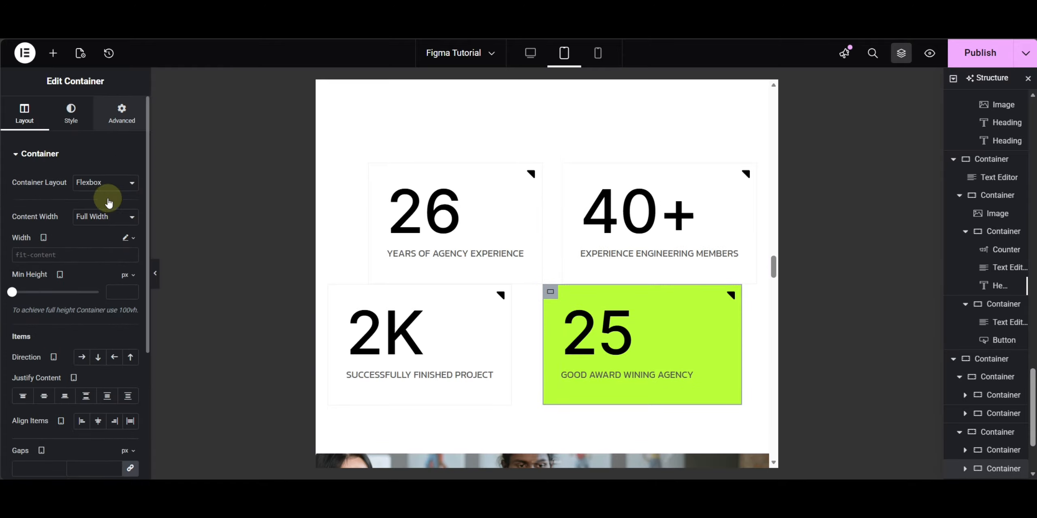
{"action": "left_click", "coordinate": [81, 243]}
{"action": "type", "text": "30"}
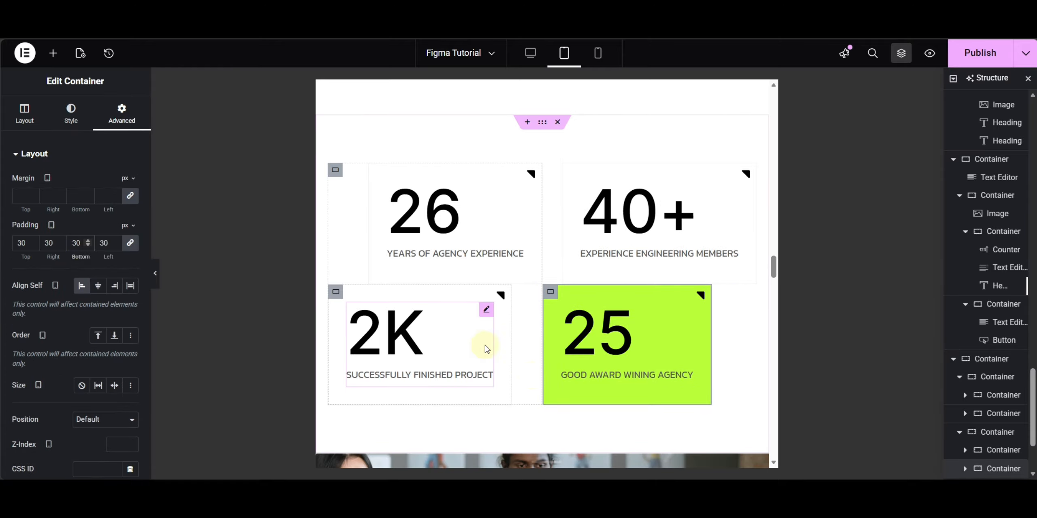
Set the custom width of the We Provide the Best Pricing heading to 80%.
{"action": "scroll", "coordinate": [601, 341], "scroll_direction": "down", "scroll_amount": 5}
{"action": "scroll", "coordinate": [681, 282], "scroll_direction": "down", "scroll_amount": 7}
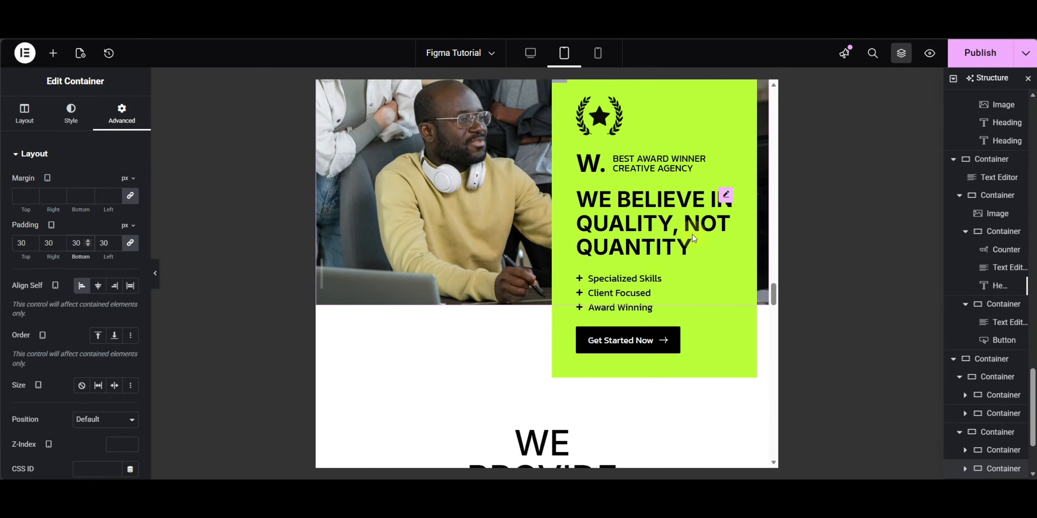
{"action": "scroll", "coordinate": [513, 256], "scroll_direction": "up", "scroll_amount": 8}
{"action": "scroll", "coordinate": [500, 252], "scroll_direction": "down", "scroll_amount": 5}
{"action": "scroll", "coordinate": [499, 249], "scroll_direction": "up", "scroll_amount": 3}
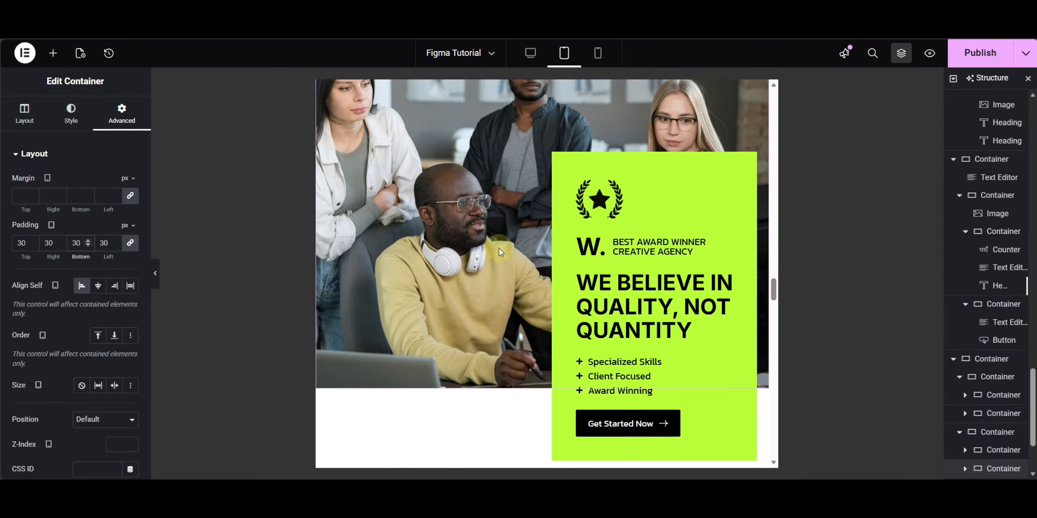
{"action": "scroll", "coordinate": [503, 248], "scroll_direction": "down", "scroll_amount": 5}
{"action": "scroll", "coordinate": [508, 251], "scroll_direction": "down", "scroll_amount": 3}
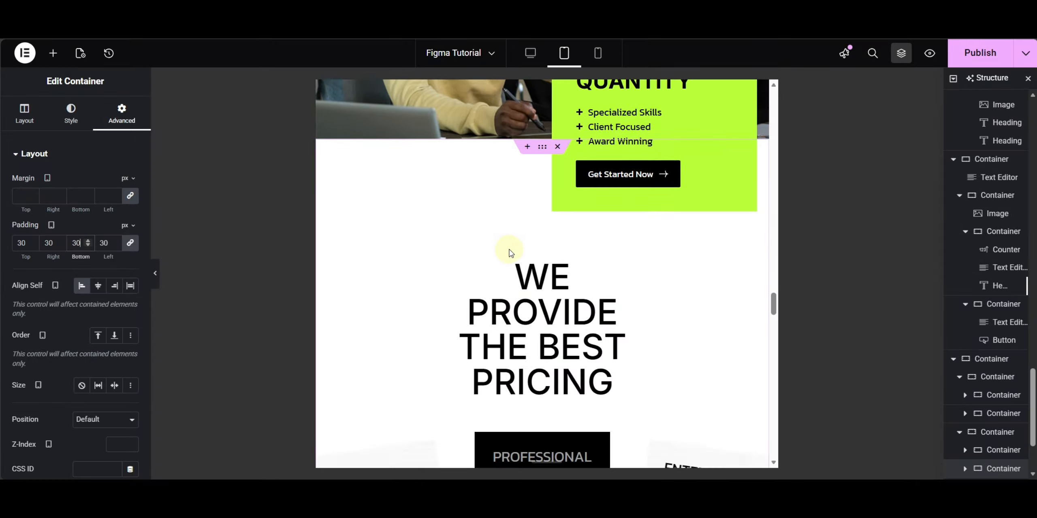
{"action": "left_click", "coordinate": [569, 239]}
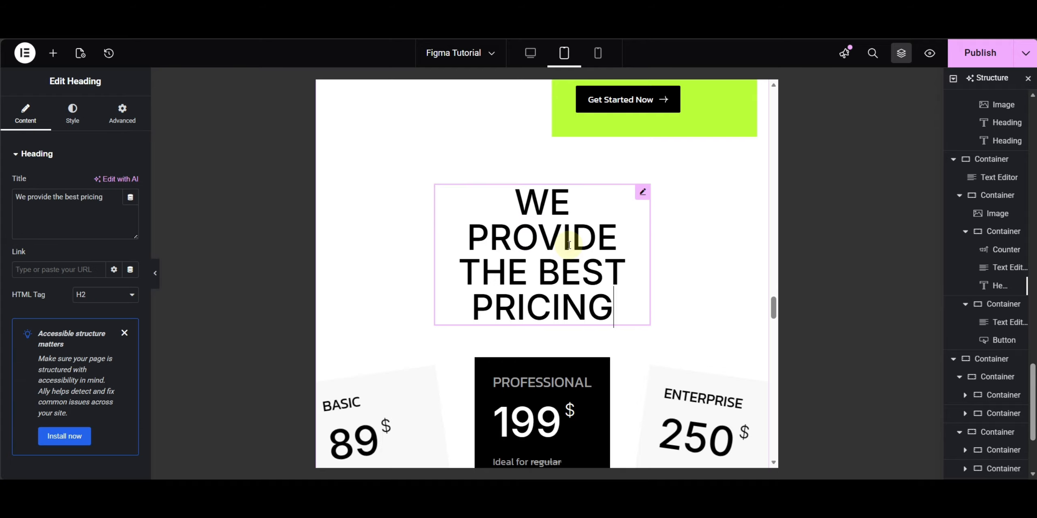
{"action": "left_click", "coordinate": [118, 122]}
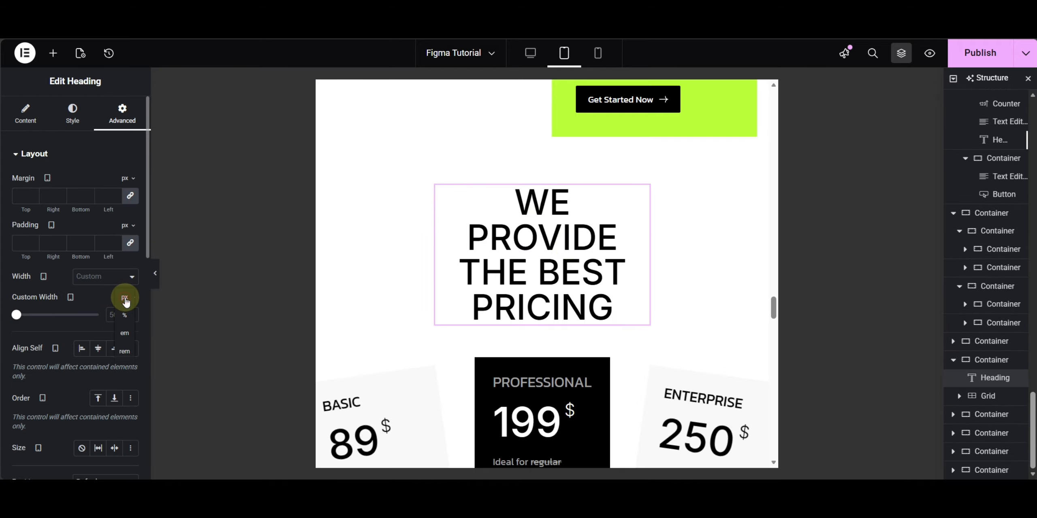
{"action": "left_click", "coordinate": [125, 315]}
{"action": "left_click", "coordinate": [114, 315]}
{"action": "type", "text": "80"}
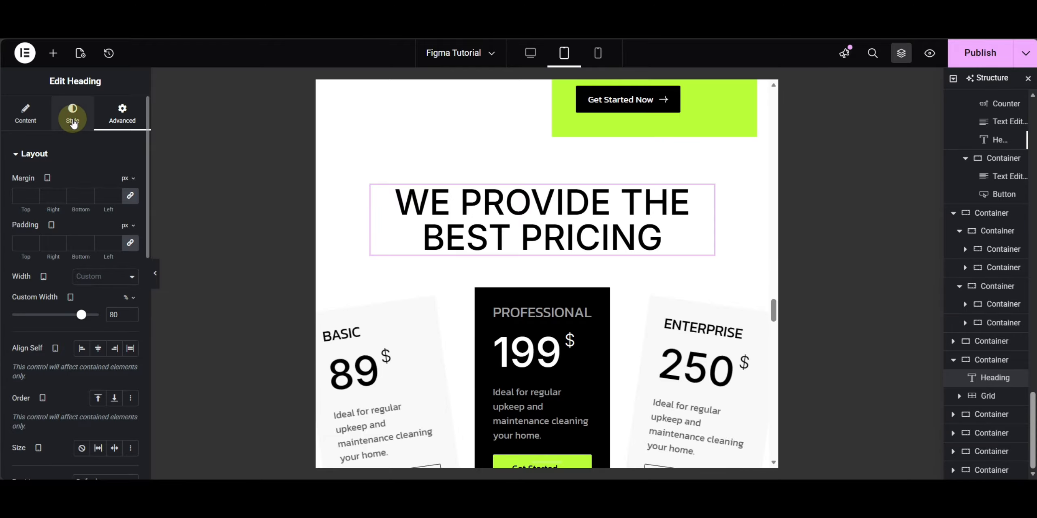
Set the font size of the We Provide the Best Pricing heading to 50 px.
{"action": "left_click", "coordinate": [73, 121]}
{"action": "left_click", "coordinate": [131, 218]}
{"action": "left_click", "coordinate": [105, 313]}
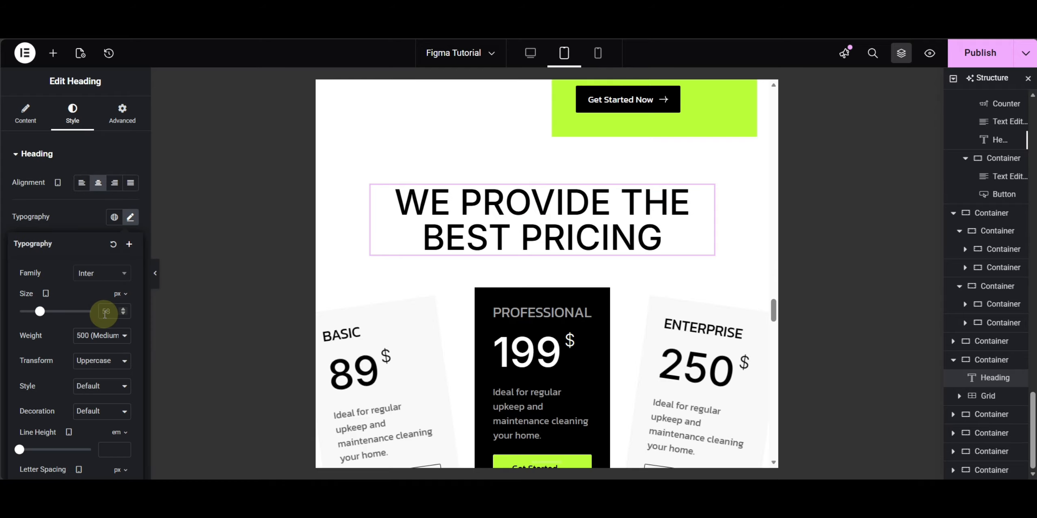
{"action": "key", "text": "BackSpace"}
{"action": "type", "text": "0"}
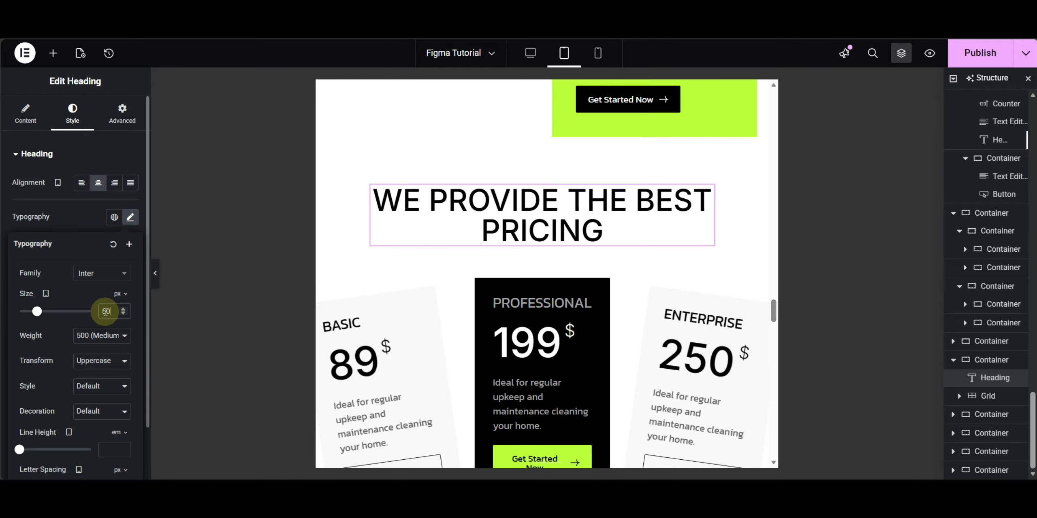
{"action": "left_click", "coordinate": [83, 221]}
Set the rotation of the Basic pricing card to 0 degrees.
{"action": "scroll", "coordinate": [494, 321], "scroll_direction": "down", "scroll_amount": 5}
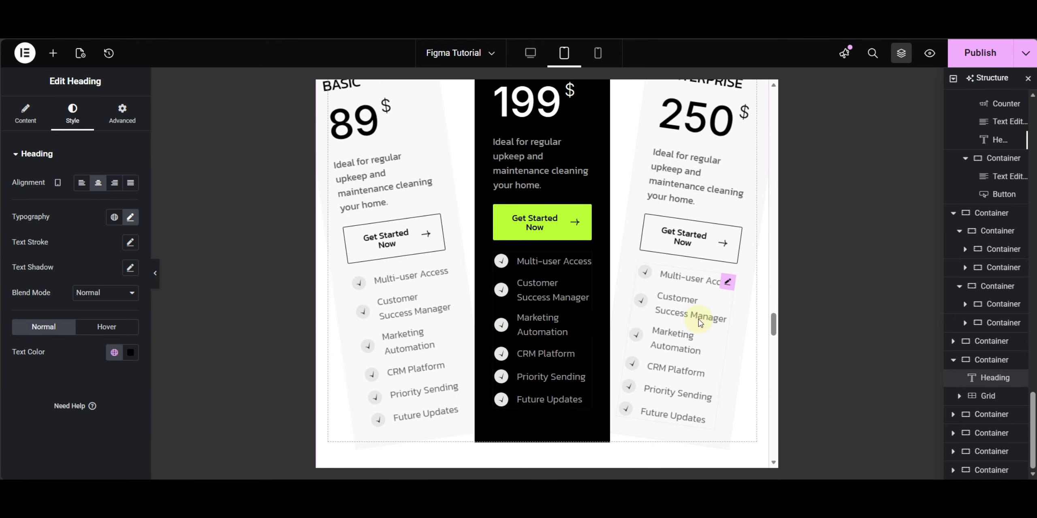
{"action": "scroll", "coordinate": [502, 303], "scroll_direction": "up", "scroll_amount": 3}
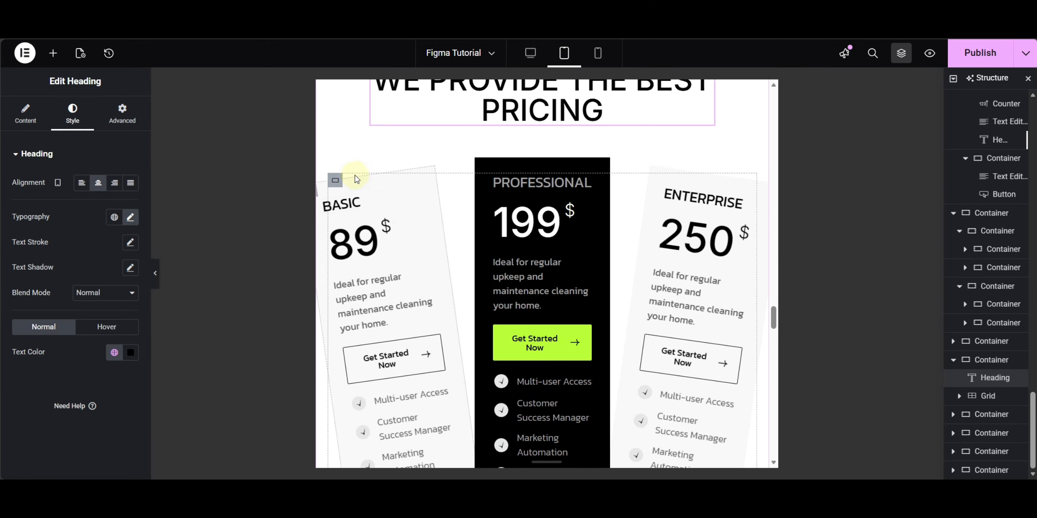
{"action": "left_click", "coordinate": [335, 181]}
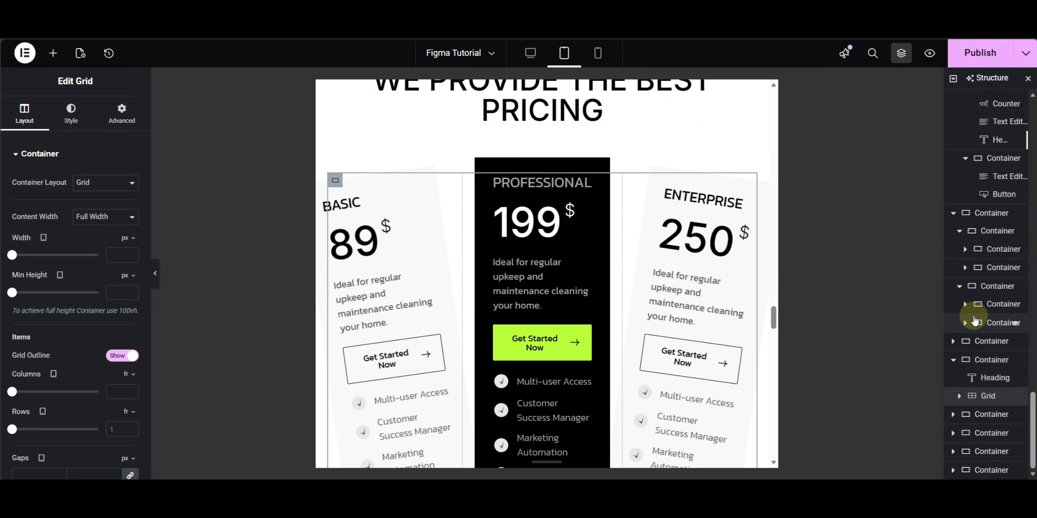
{"action": "left_click", "coordinate": [959, 396]}
{"action": "scroll", "coordinate": [985, 371], "scroll_direction": "down", "scroll_amount": 2}
{"action": "left_click", "coordinate": [986, 365]}
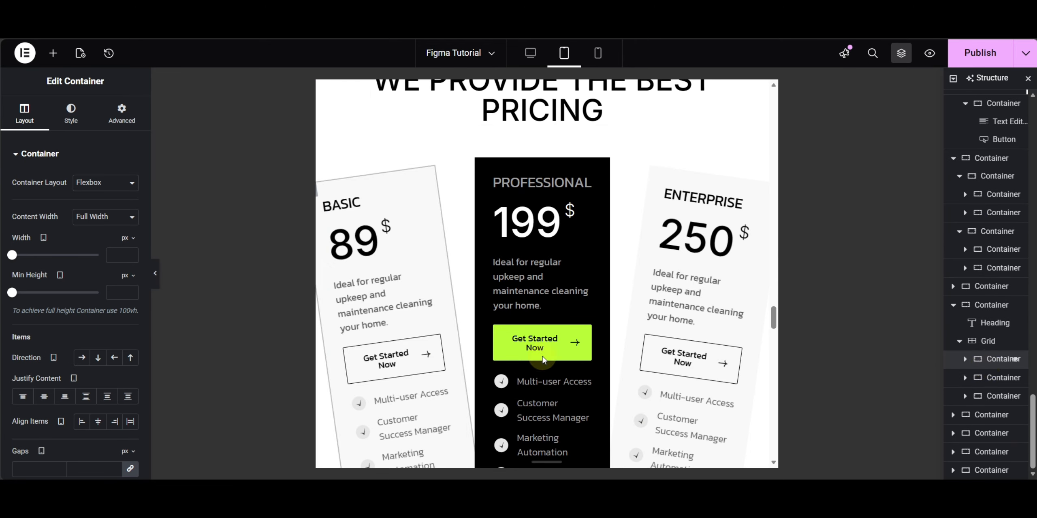
{"action": "left_click", "coordinate": [117, 110]}
{"action": "scroll", "coordinate": [77, 292], "scroll_direction": "down", "scroll_amount": 10}
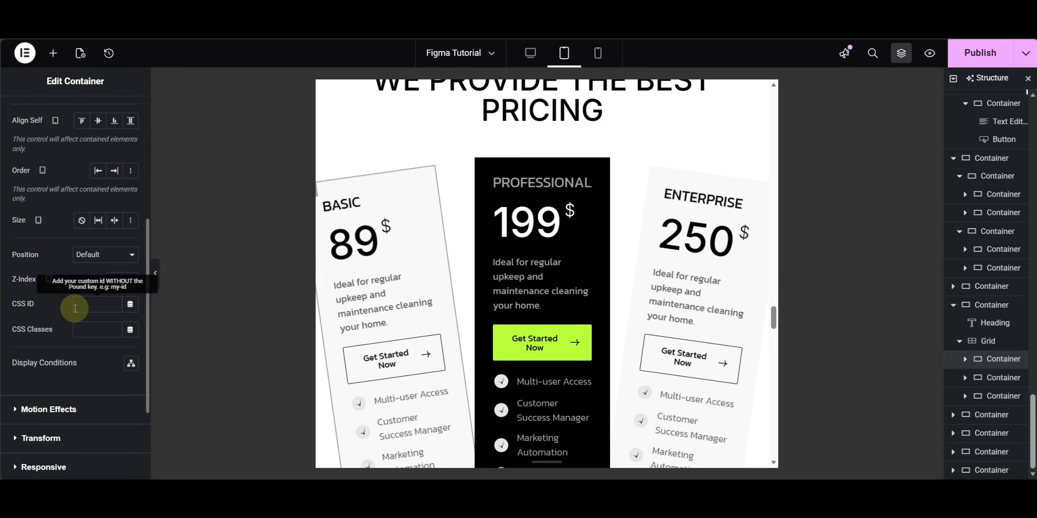
{"action": "left_click", "coordinate": [65, 306]}
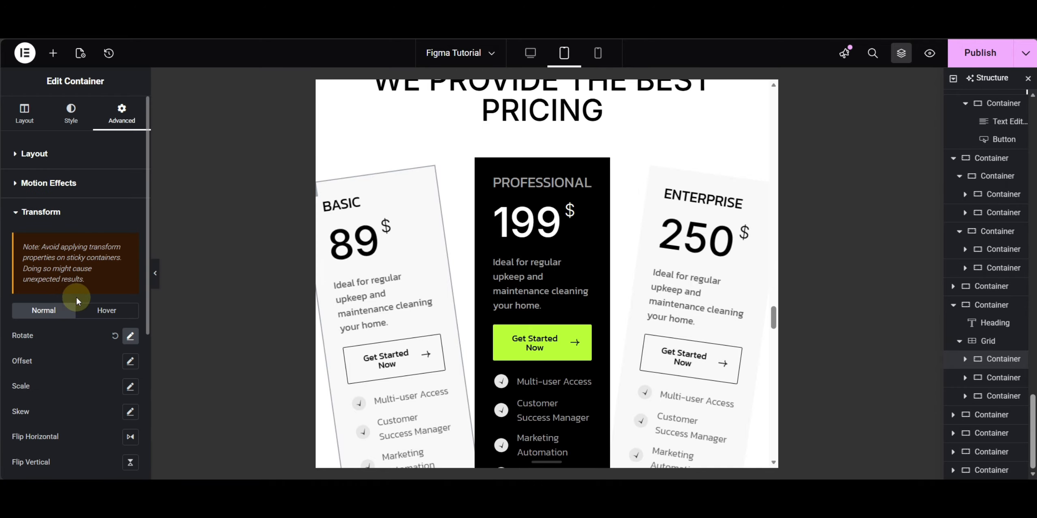
{"action": "left_click", "coordinate": [130, 338]}
{"action": "type", "text": "0"}
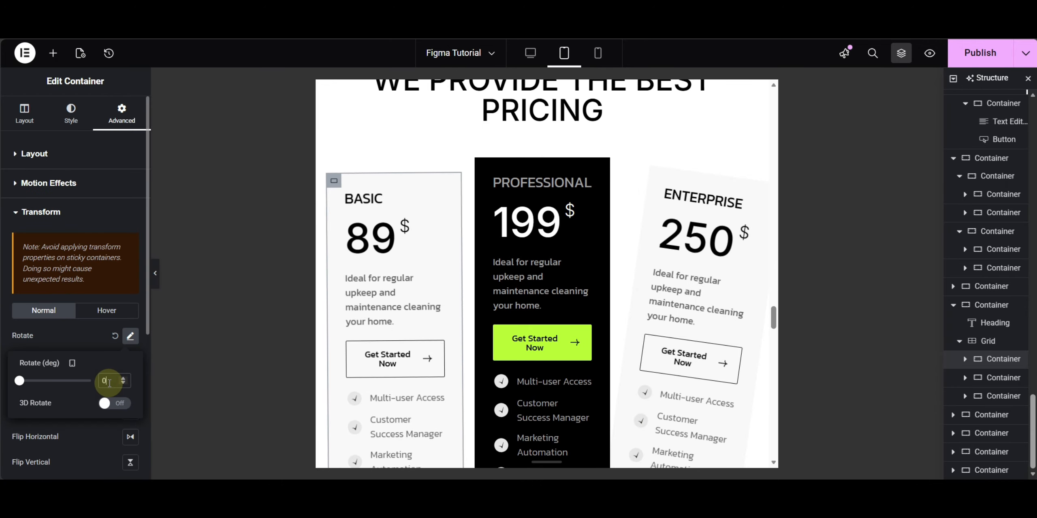
Set the rotation of the Enterprise pricing card to 0 degrees.
{"action": "left_click", "coordinate": [983, 399]}
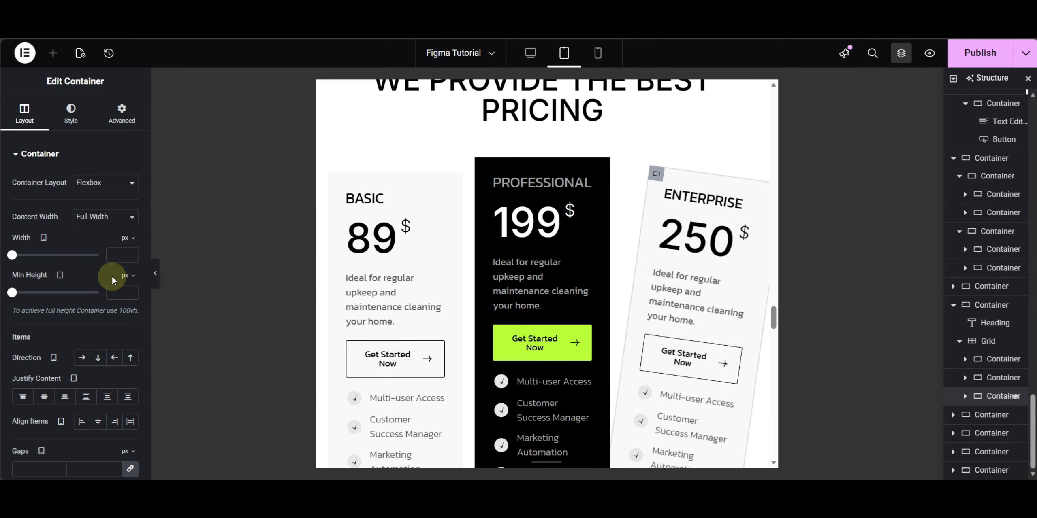
{"action": "left_click", "coordinate": [122, 112]}
{"action": "scroll", "coordinate": [97, 316], "scroll_direction": "down", "scroll_amount": 6}
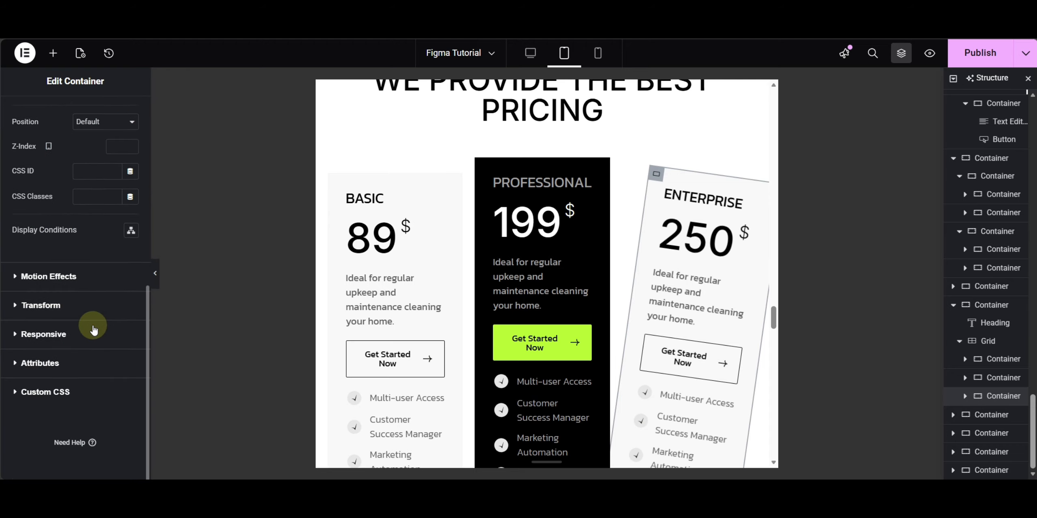
{"action": "left_click", "coordinate": [67, 317]}
{"action": "left_click", "coordinate": [130, 338]}
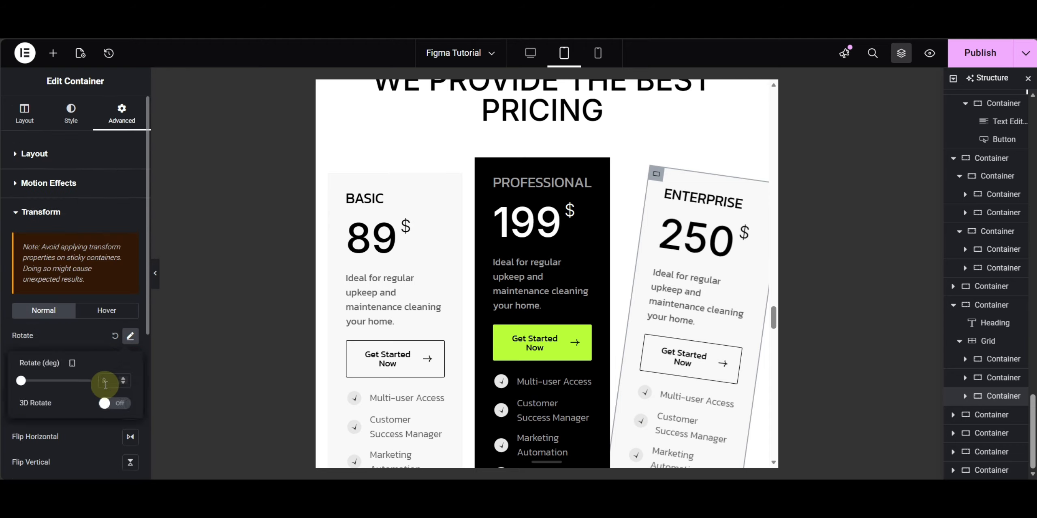
{"action": "type", "text": "0"}
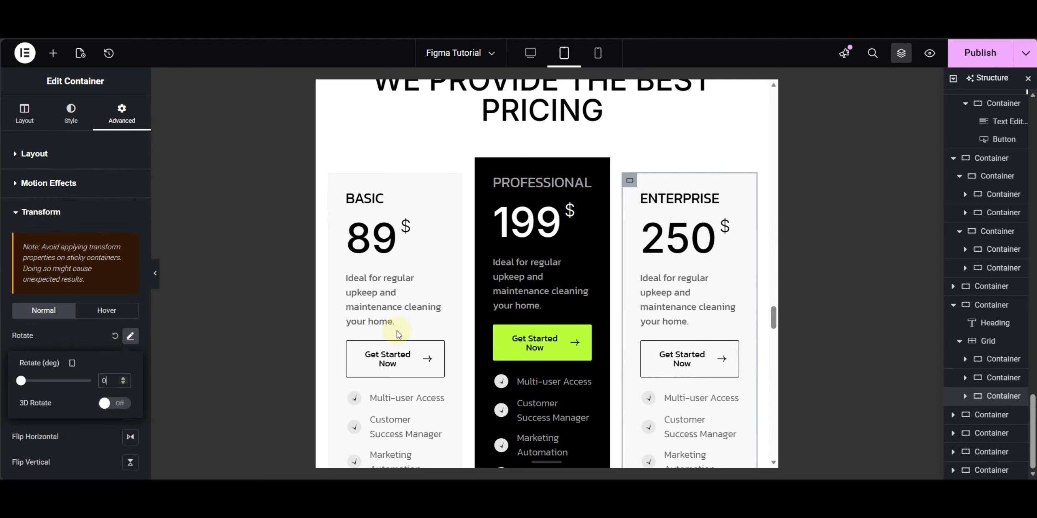
Set the margin of the black Professional pricing card to 0 px on all sides.
{"action": "left_click", "coordinate": [985, 382]}
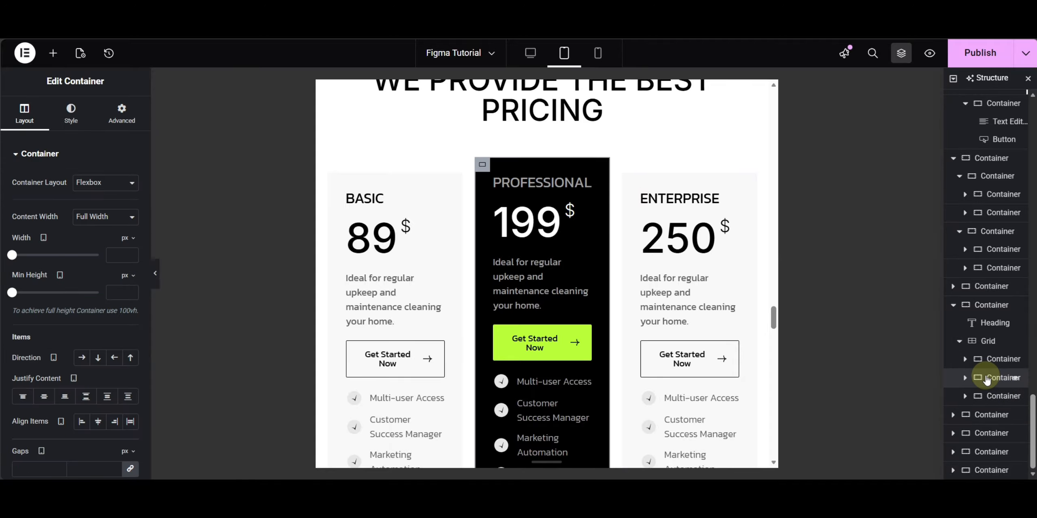
{"action": "scroll", "coordinate": [529, 335], "scroll_direction": "down", "scroll_amount": 5}
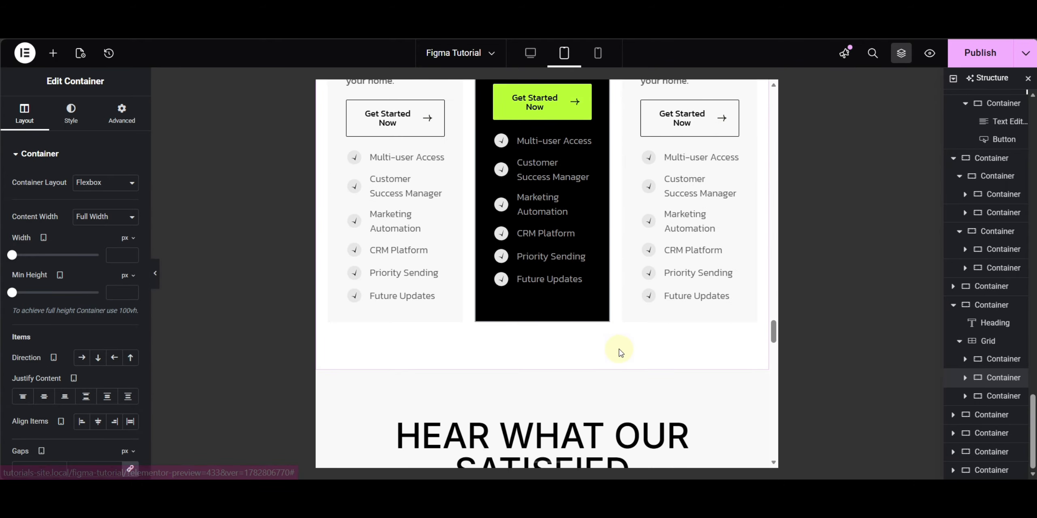
{"action": "scroll", "coordinate": [618, 353], "scroll_direction": "up", "scroll_amount": 3}
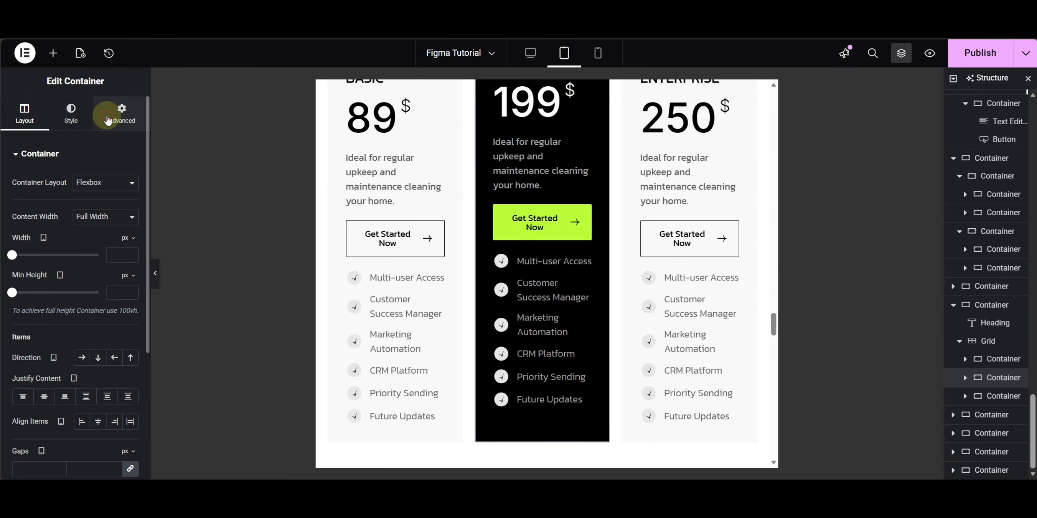
{"action": "left_click", "coordinate": [122, 114]}
{"action": "left_click", "coordinate": [130, 198]}
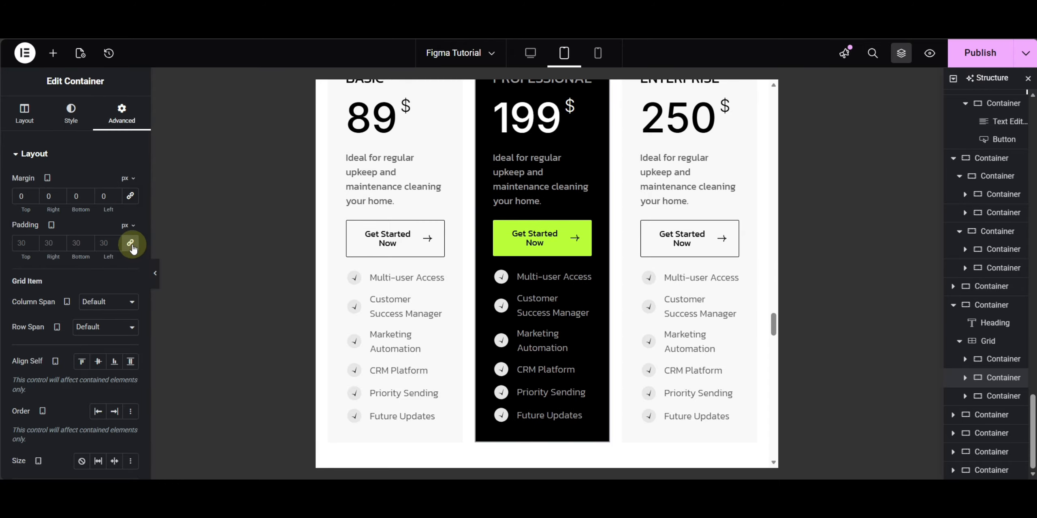
Set the pricing cards grid to 2 columns.
{"action": "scroll", "coordinate": [521, 298], "scroll_direction": "up", "scroll_amount": 6}
{"action": "left_click", "coordinate": [969, 342]}
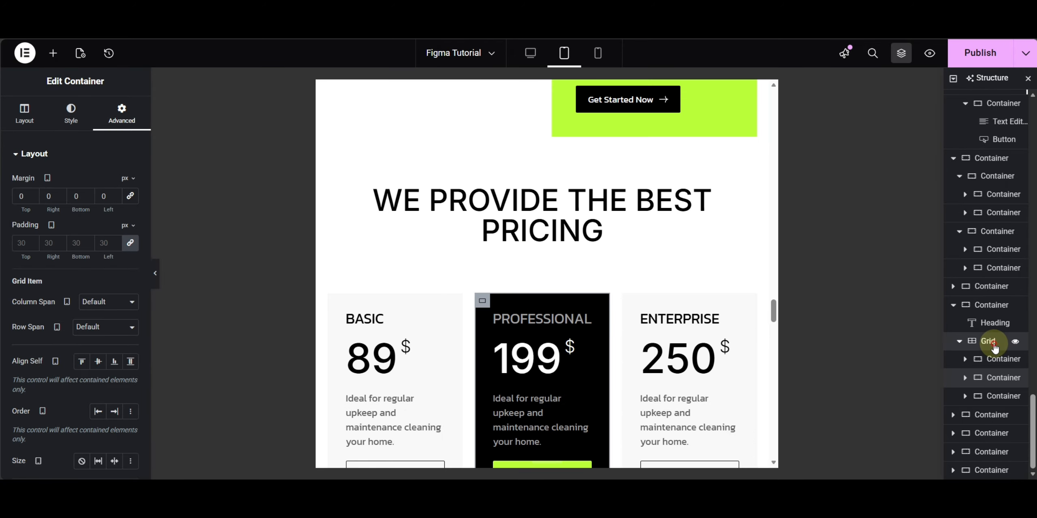
{"action": "left_click", "coordinate": [119, 390]}
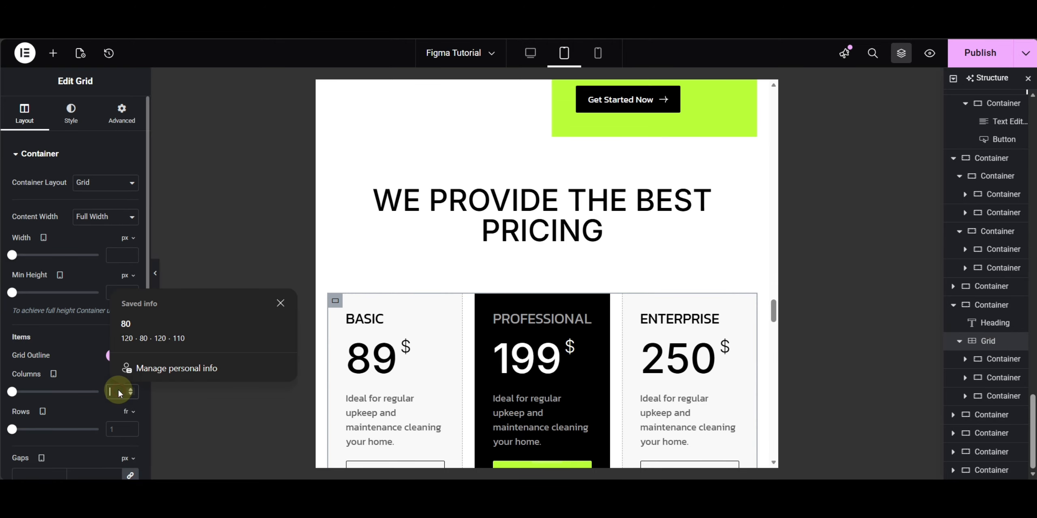
{"action": "type", "text": "2"}
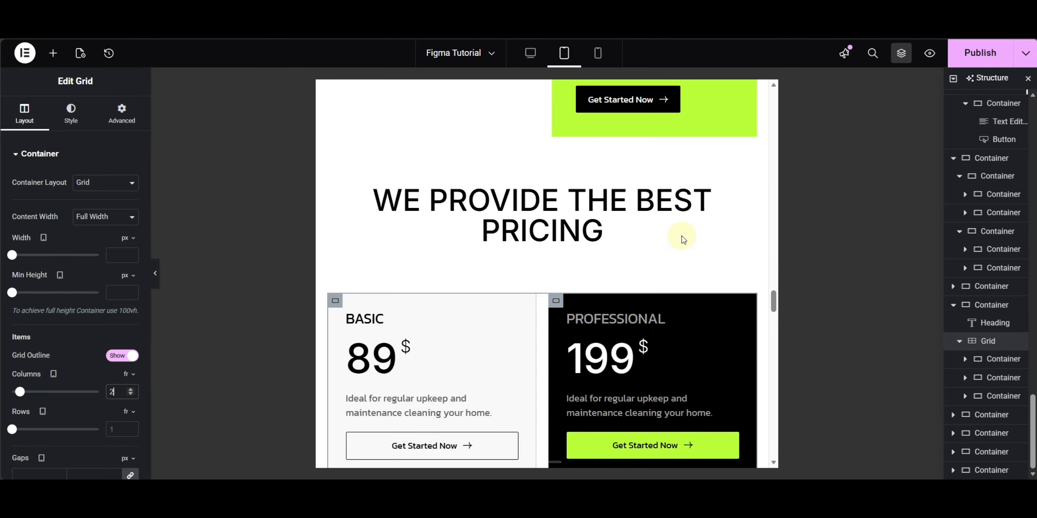
{"action": "scroll", "coordinate": [685, 235], "scroll_direction": "down", "scroll_amount": 15}
{"action": "scroll", "coordinate": [690, 235], "scroll_direction": "up", "scroll_amount": 10}
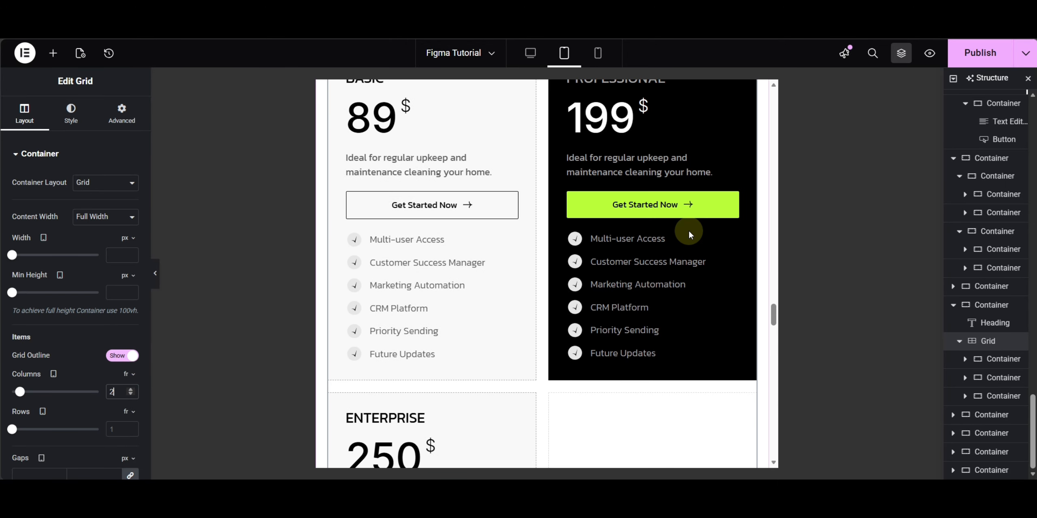
Set the Hear What Our Satisfied Clients Have to Say heading to font size 50 px and Full Width (100%).
{"action": "scroll", "coordinate": [689, 235], "scroll_direction": "down", "scroll_amount": 9}
{"action": "scroll", "coordinate": [690, 235], "scroll_direction": "down", "scroll_amount": 6}
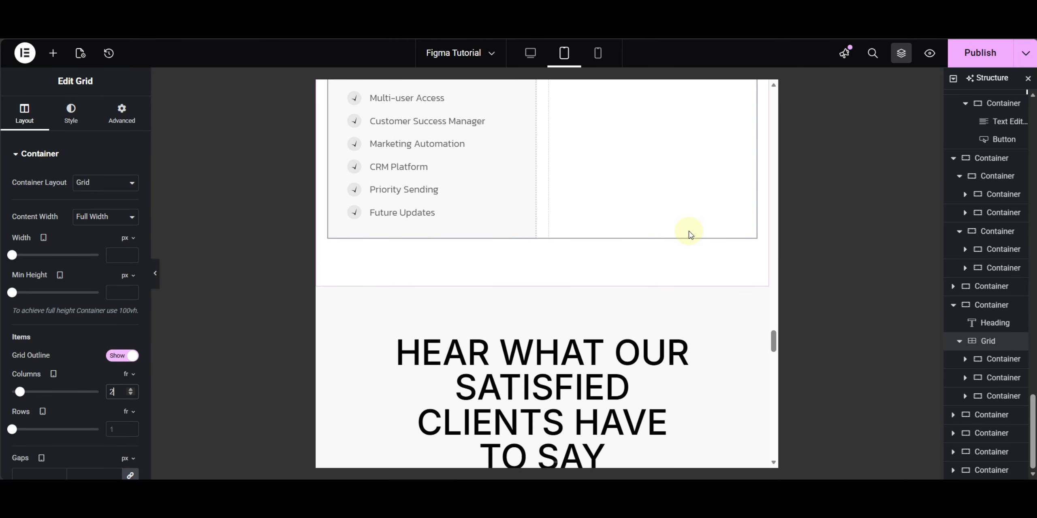
{"action": "left_click", "coordinate": [550, 158]}
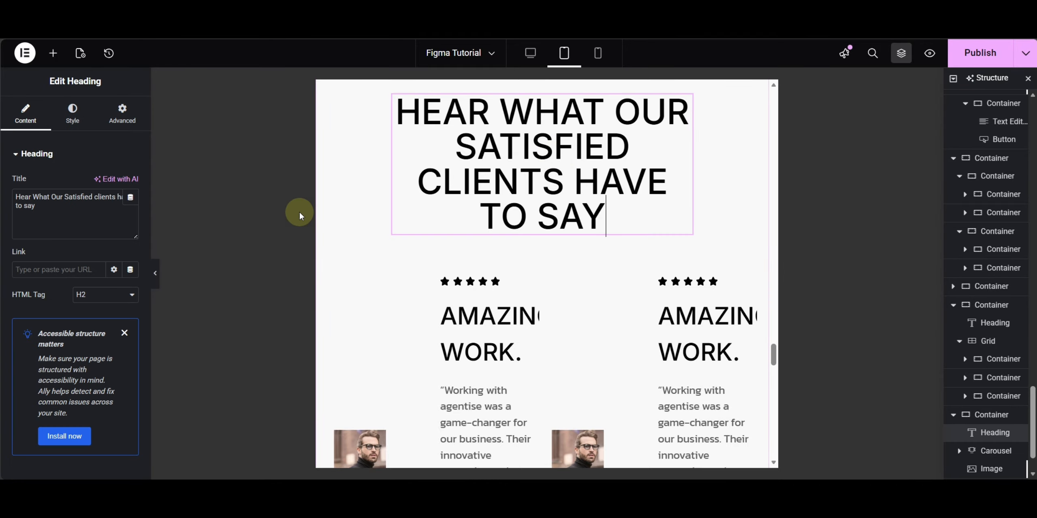
{"action": "left_click", "coordinate": [68, 111]}
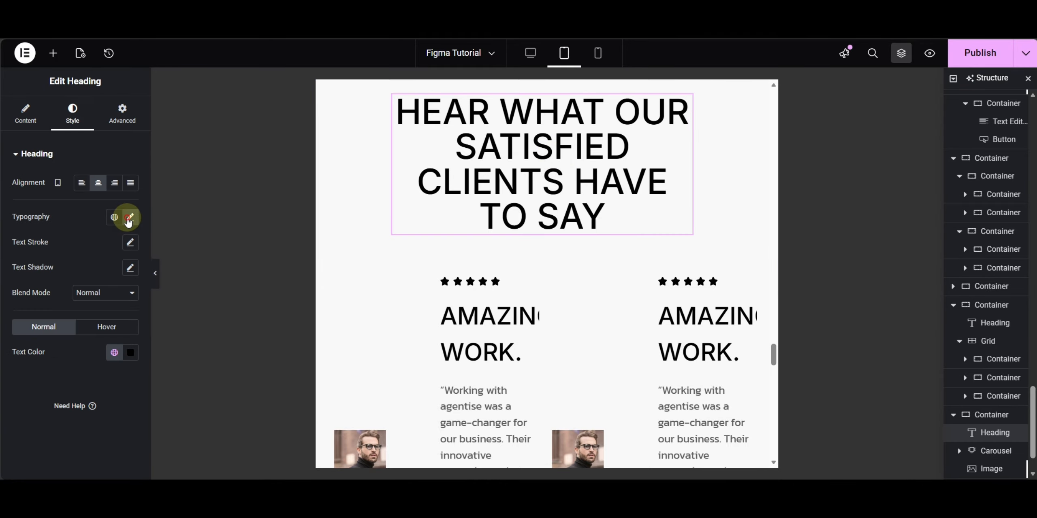
{"action": "left_click", "coordinate": [129, 219]}
{"action": "type", "text": "50"}
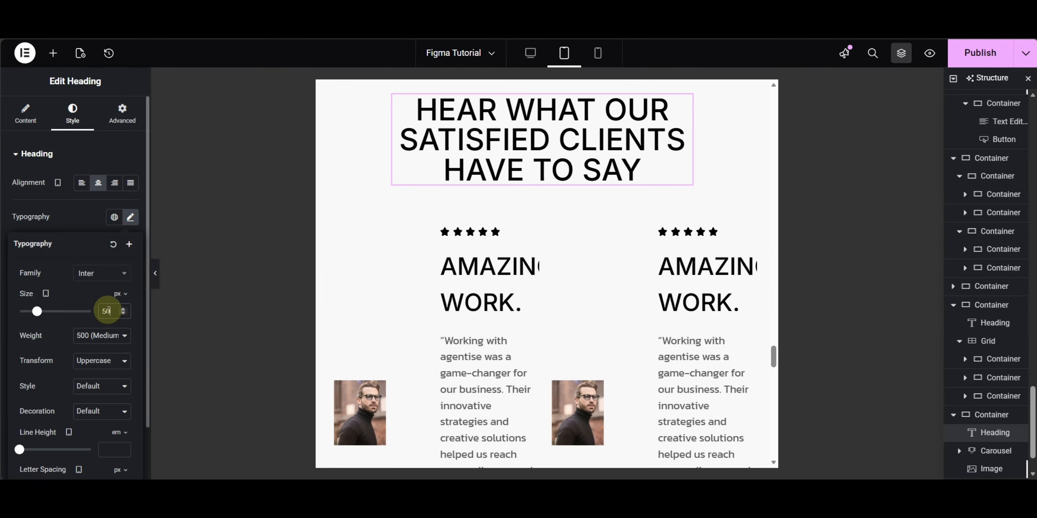
{"action": "left_click", "coordinate": [121, 113]}
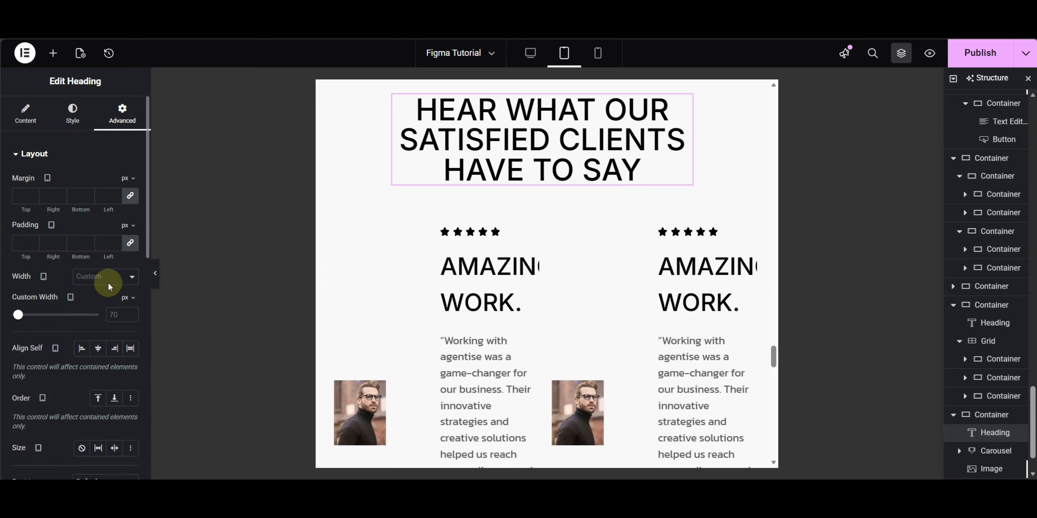
{"action": "left_click", "coordinate": [102, 310]}
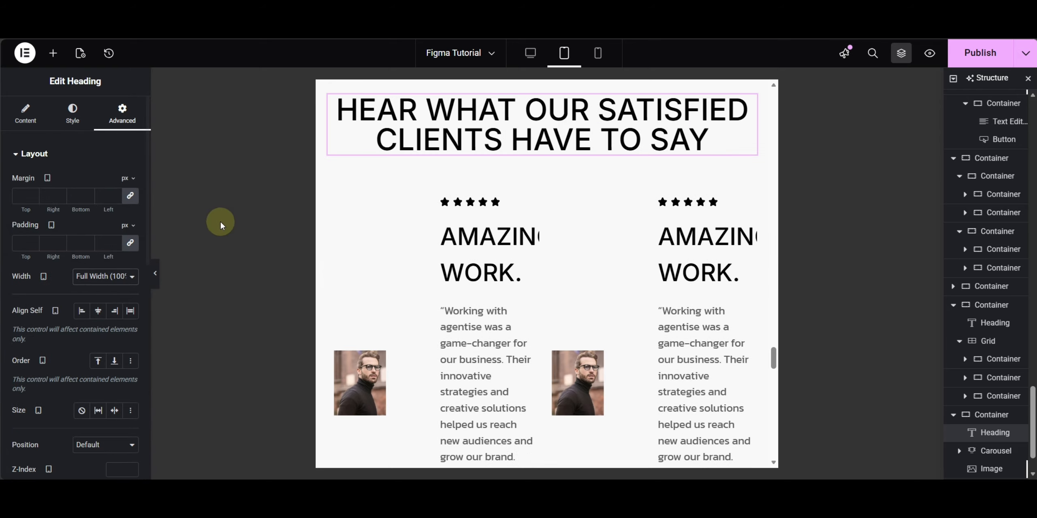
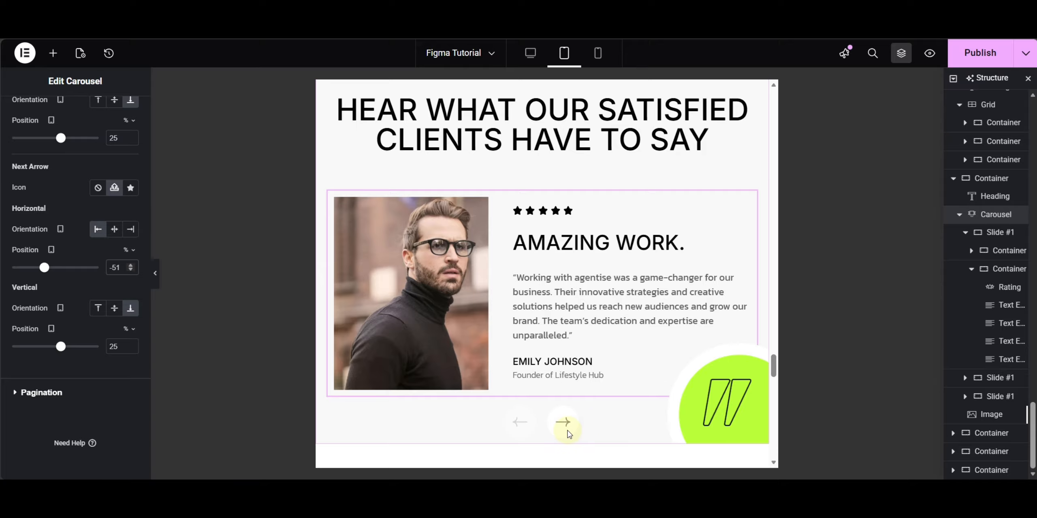
Test the testimonial carousel's navigation arrows by moving forward through the slides and back again.
{"action": "left_click", "coordinate": [565, 424]}
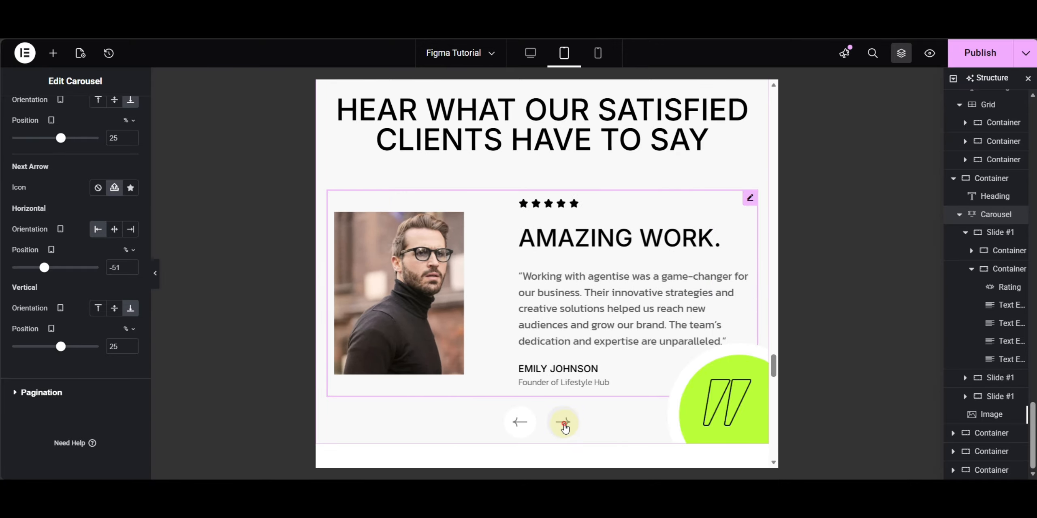
{"action": "left_click", "coordinate": [565, 424]}
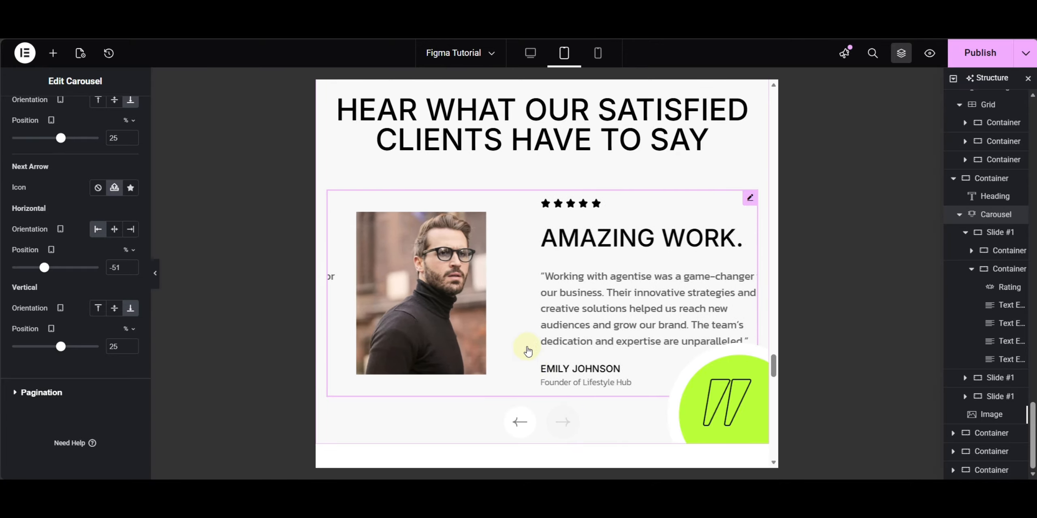
{"action": "left_click", "coordinate": [521, 424]}
{"action": "left_click", "coordinate": [519, 423]}
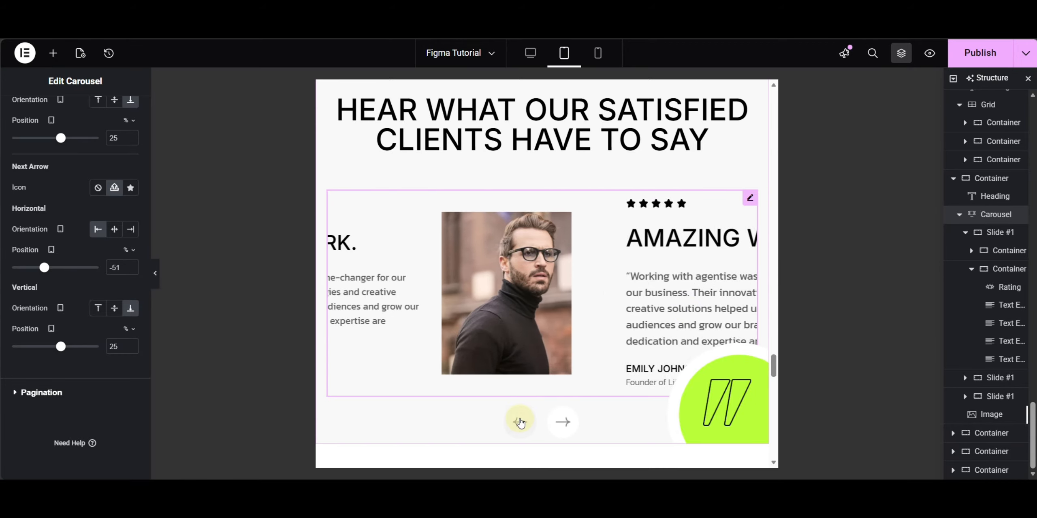
Set the font size of the A Fast-Growing Remote-Focused Team heading to 50 px.
{"action": "scroll", "coordinate": [616, 300], "scroll_direction": "down", "scroll_amount": 10}
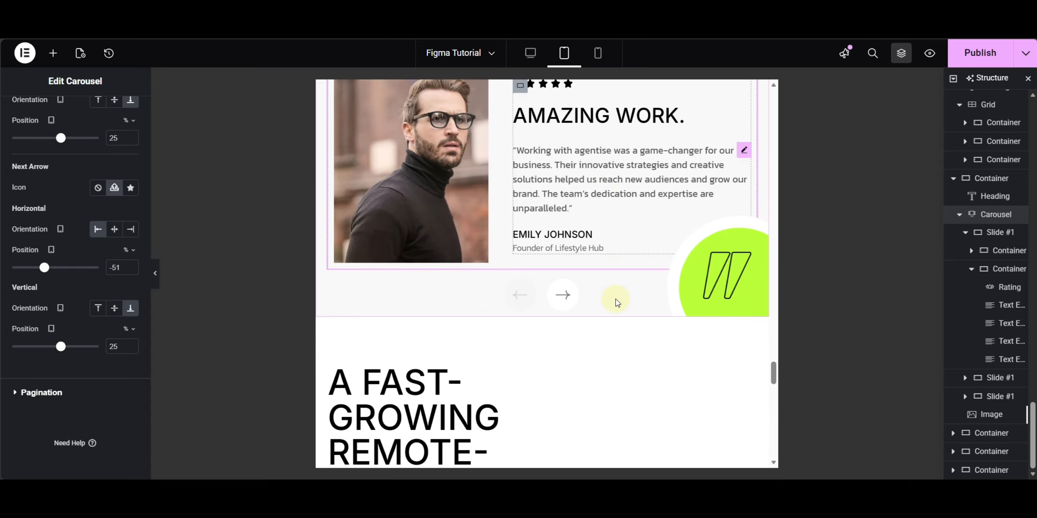
{"action": "scroll", "coordinate": [445, 306], "scroll_direction": "up", "scroll_amount": 4}
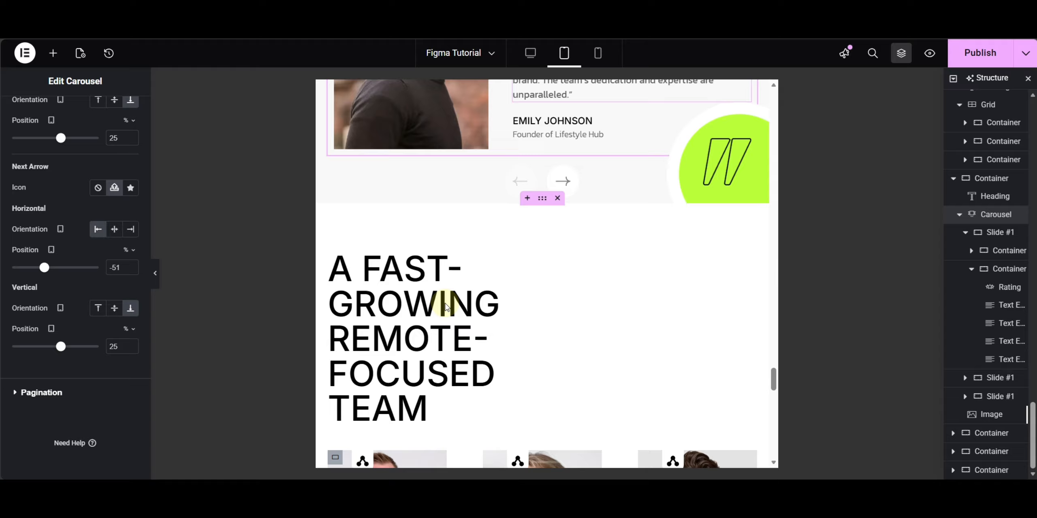
{"action": "left_click", "coordinate": [407, 302]}
{"action": "left_click", "coordinate": [73, 110]}
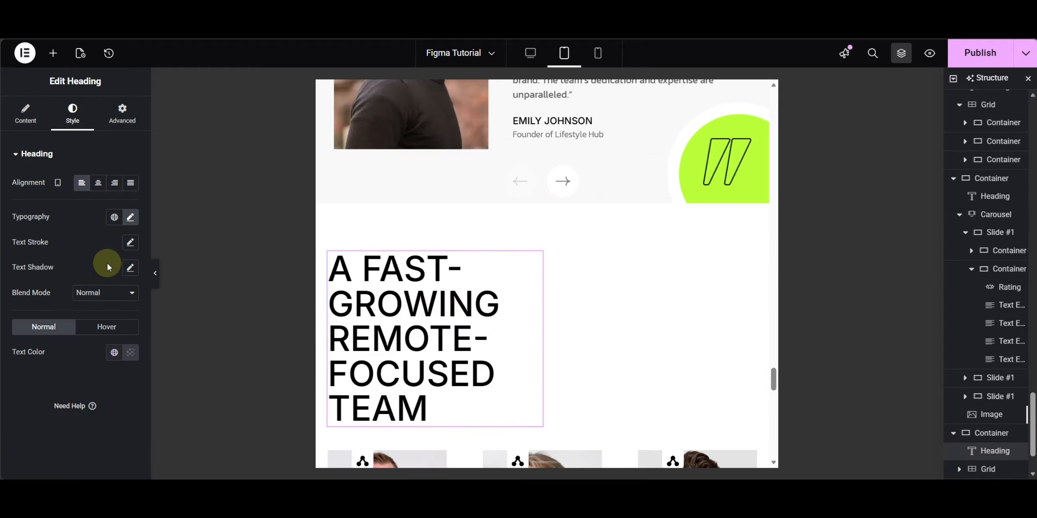
{"action": "left_click", "coordinate": [130, 219]}
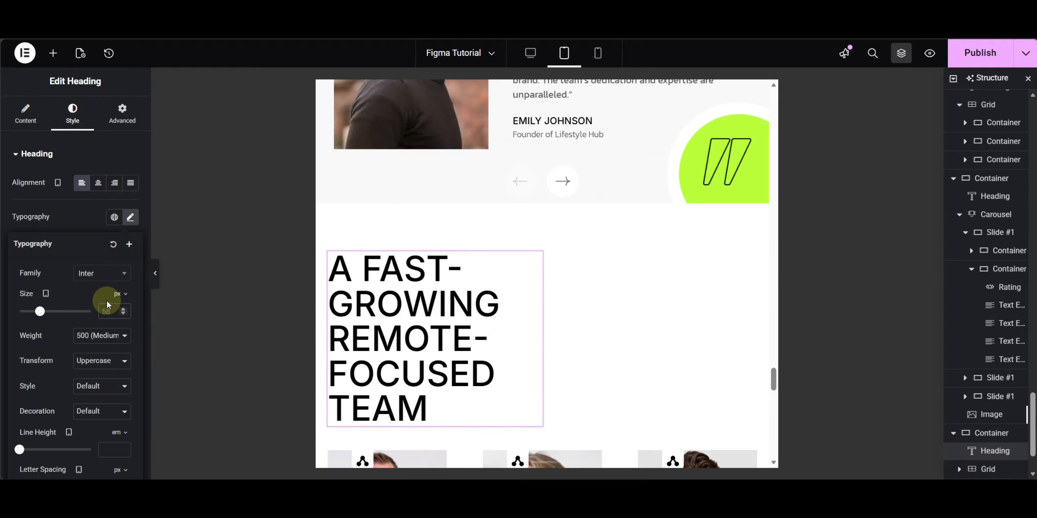
{"action": "type", "text": "50"}
Set the width of the A Fast-Growing Remote-Focused Team heading to Full Width (100%).
{"action": "left_click", "coordinate": [117, 115]}
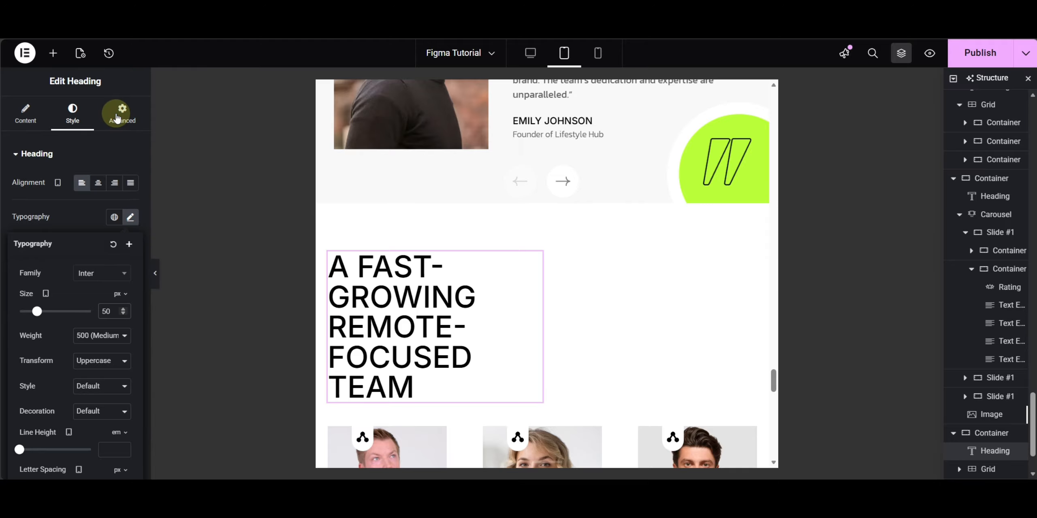
{"action": "left_click", "coordinate": [116, 283]}
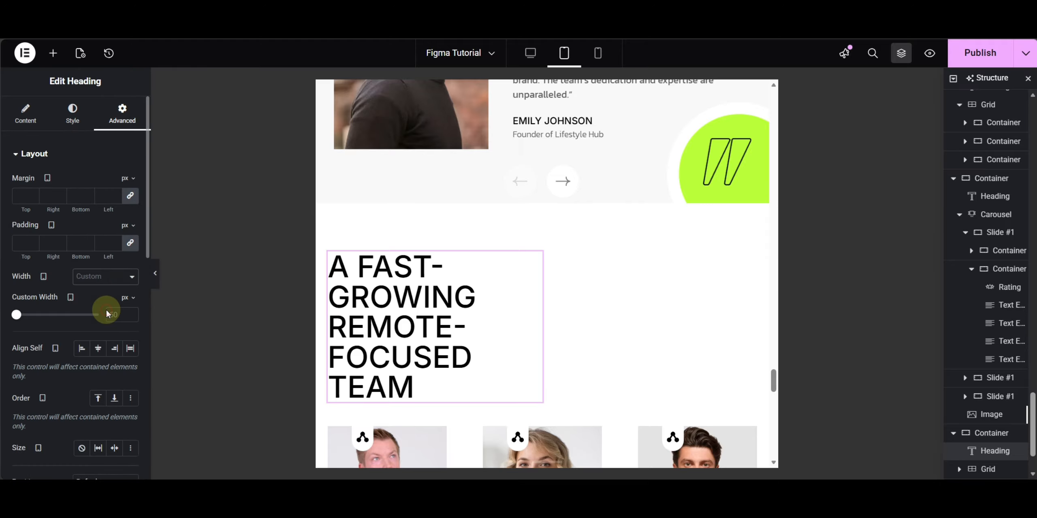
{"action": "left_click", "coordinate": [115, 299]}
Set the column and row gaps of the team members grid to 30 px.
{"action": "scroll", "coordinate": [658, 249], "scroll_direction": "down", "scroll_amount": 3}
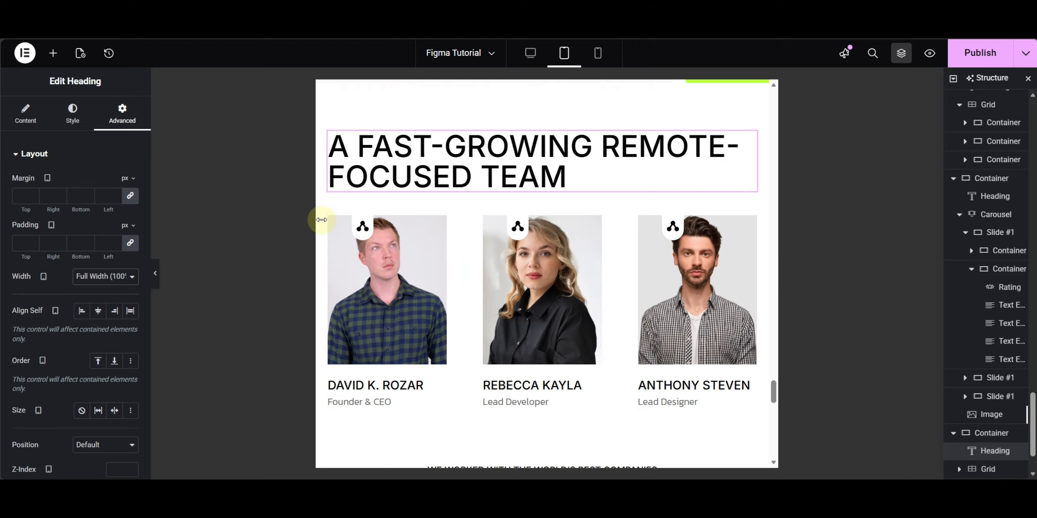
{"action": "left_click", "coordinate": [334, 223]}
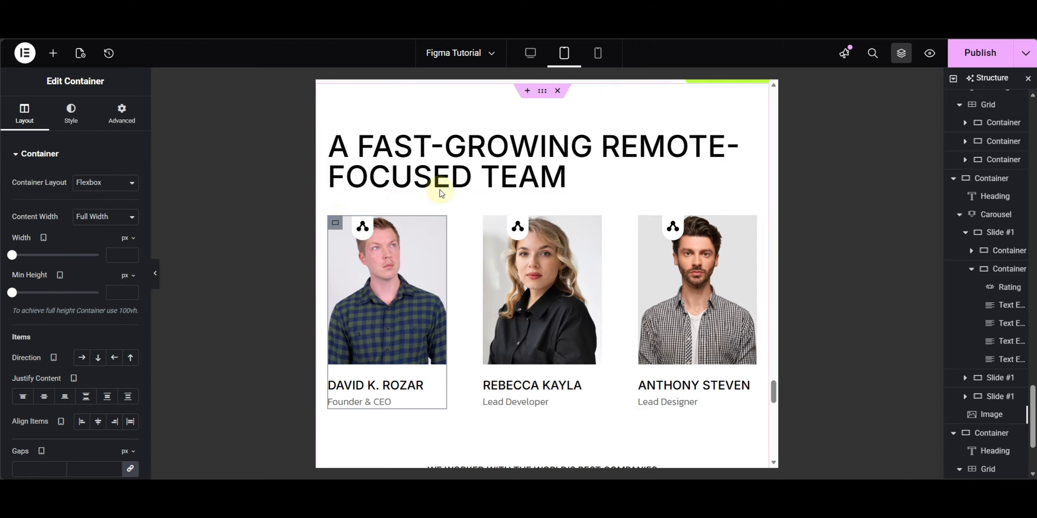
{"action": "scroll", "coordinate": [981, 363], "scroll_direction": "down", "scroll_amount": 3}
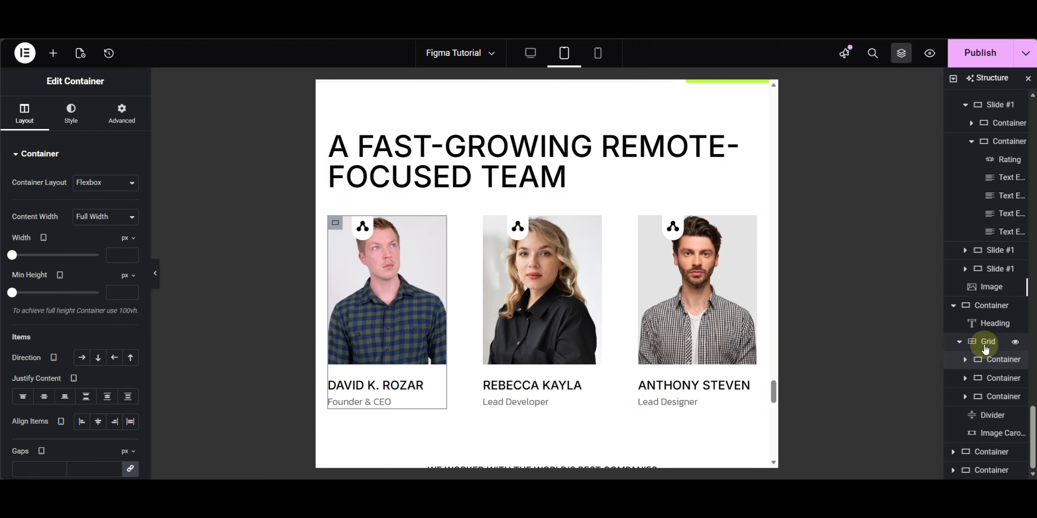
{"action": "left_click", "coordinate": [986, 345]}
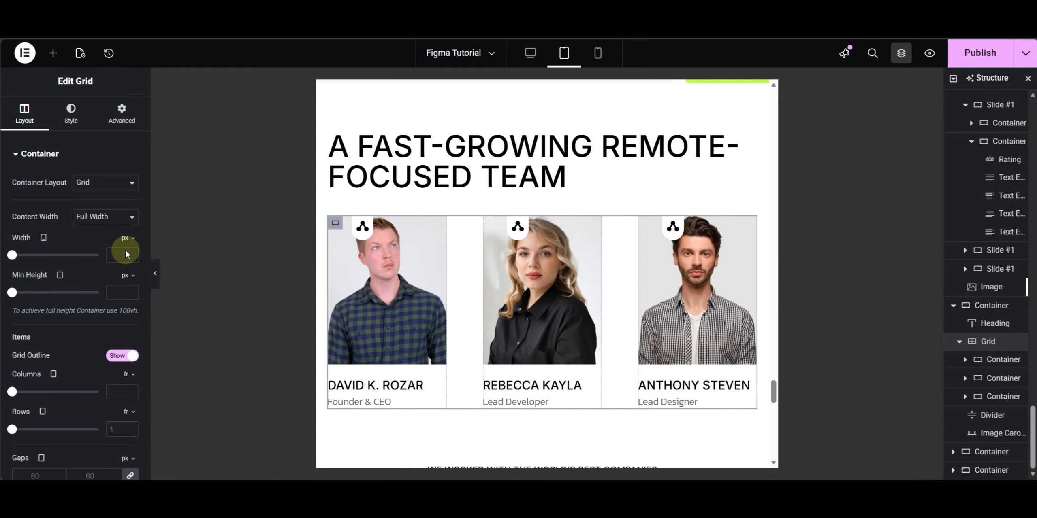
{"action": "scroll", "coordinate": [104, 452], "scroll_direction": "down", "scroll_amount": 5}
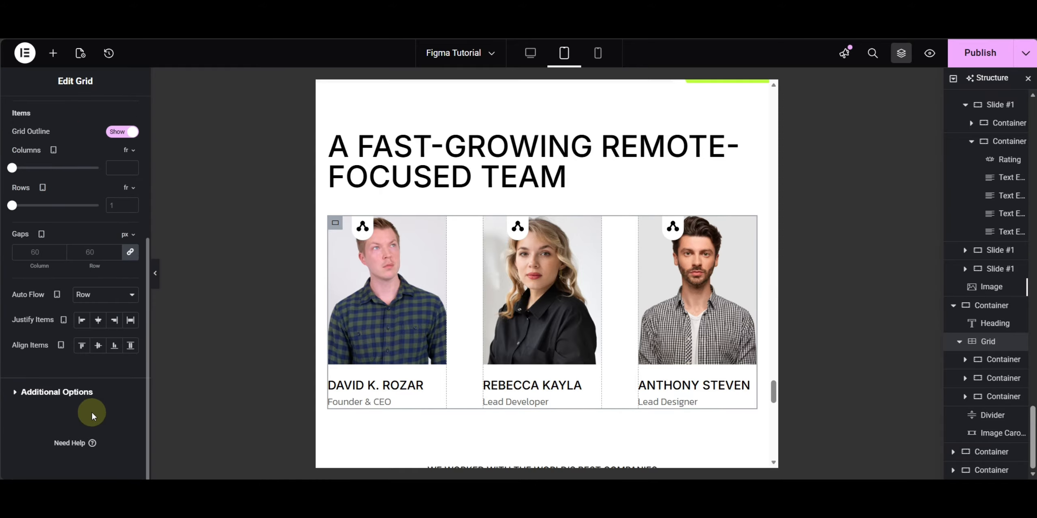
{"action": "left_click", "coordinate": [96, 252]}
{"action": "type", "text": "30"}
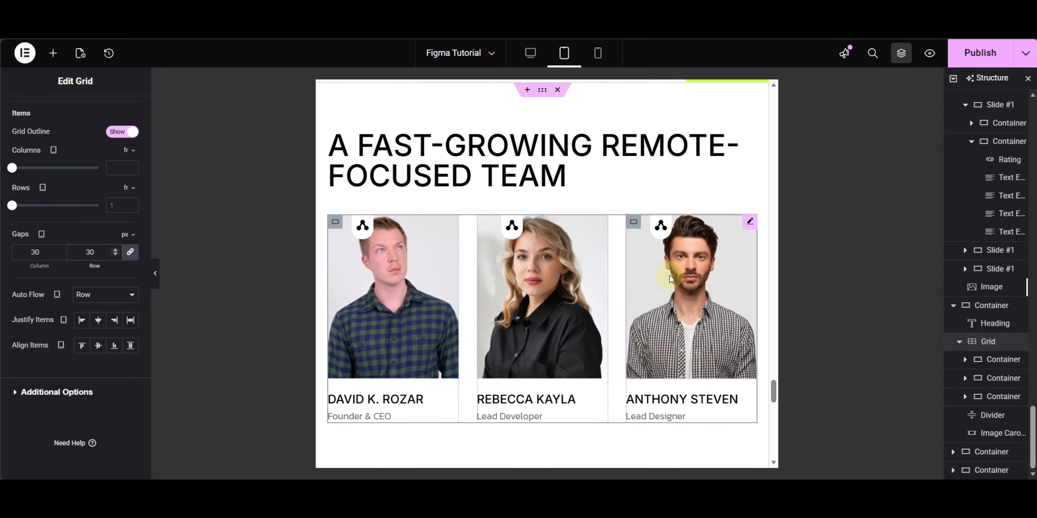
Set the company logo image carousel to show 4 slides at a time.
{"action": "scroll", "coordinate": [669, 276], "scroll_direction": "down", "scroll_amount": 8}
{"action": "scroll", "coordinate": [669, 278], "scroll_direction": "up", "scroll_amount": 3}
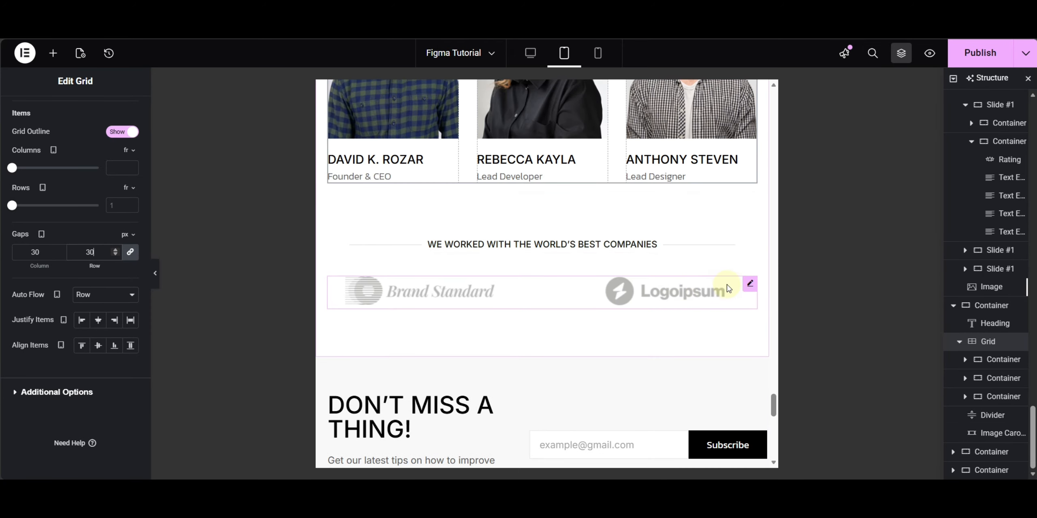
{"action": "left_click", "coordinate": [750, 285]}
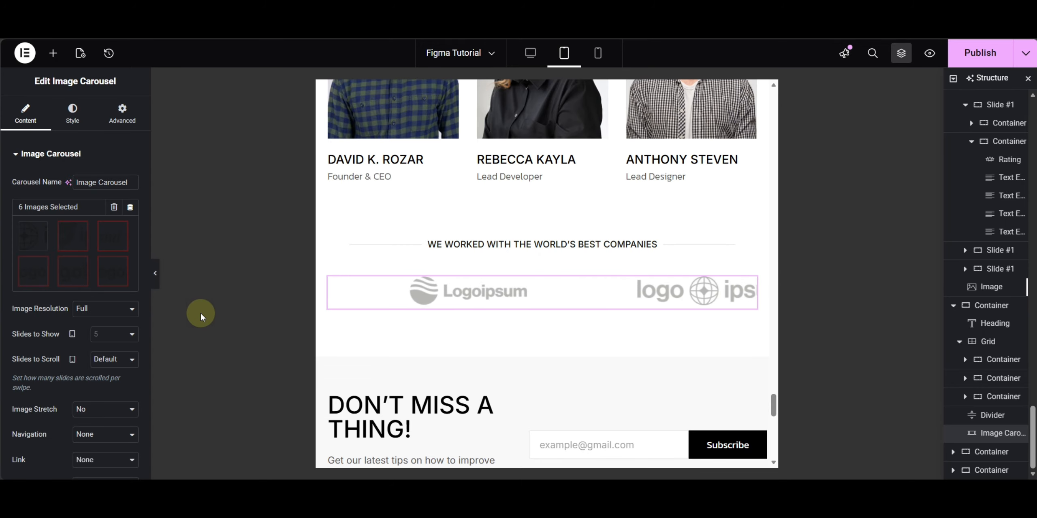
{"action": "left_click", "coordinate": [122, 333]}
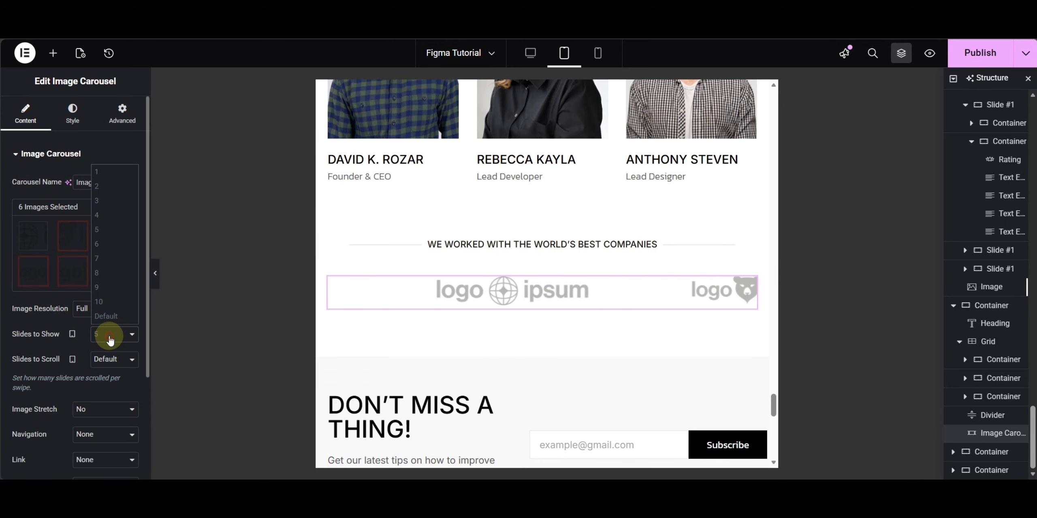
{"action": "left_click", "coordinate": [97, 217]}
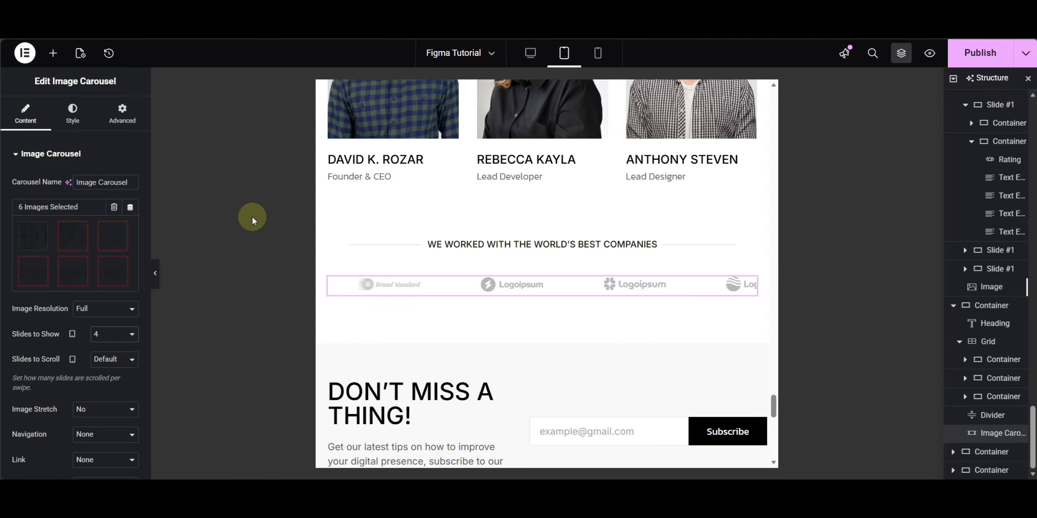
Stack the Don't Miss a Thing! newsletter container in a vertical column and align its items to the start.
{"action": "scroll", "coordinate": [619, 301], "scroll_direction": "down", "scroll_amount": 8}
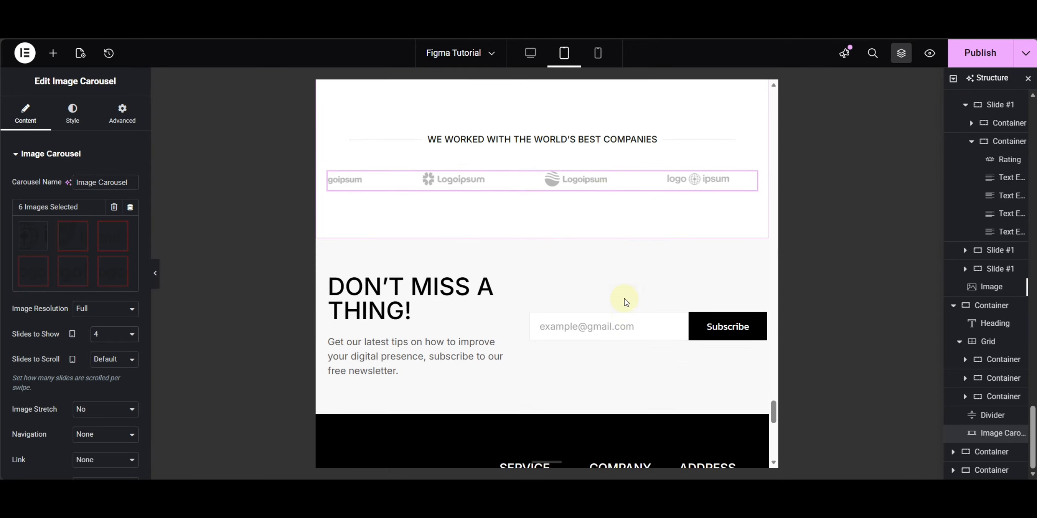
{"action": "scroll", "coordinate": [606, 298], "scroll_direction": "up", "scroll_amount": 8}
{"action": "scroll", "coordinate": [529, 298], "scroll_direction": "down", "scroll_amount": 3}
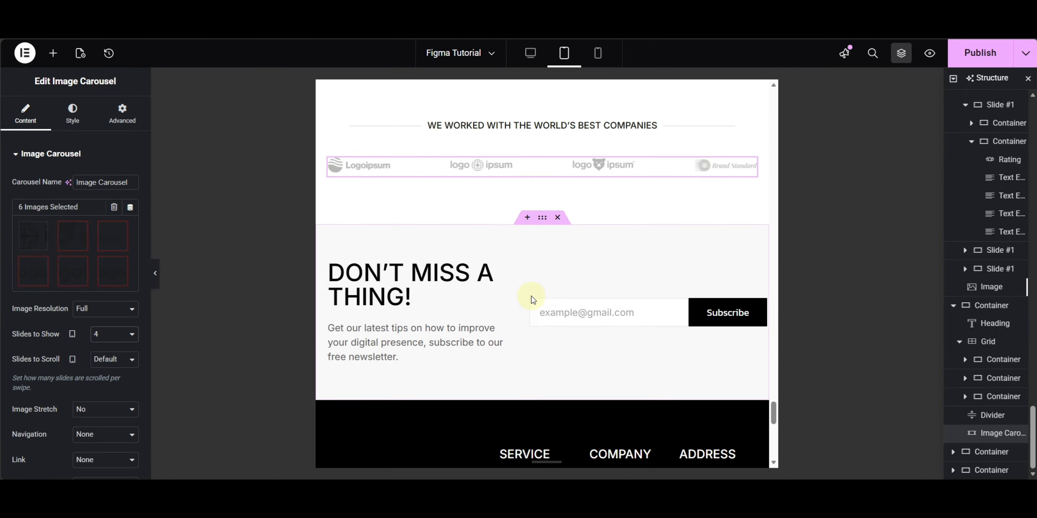
{"action": "left_click", "coordinate": [545, 218]}
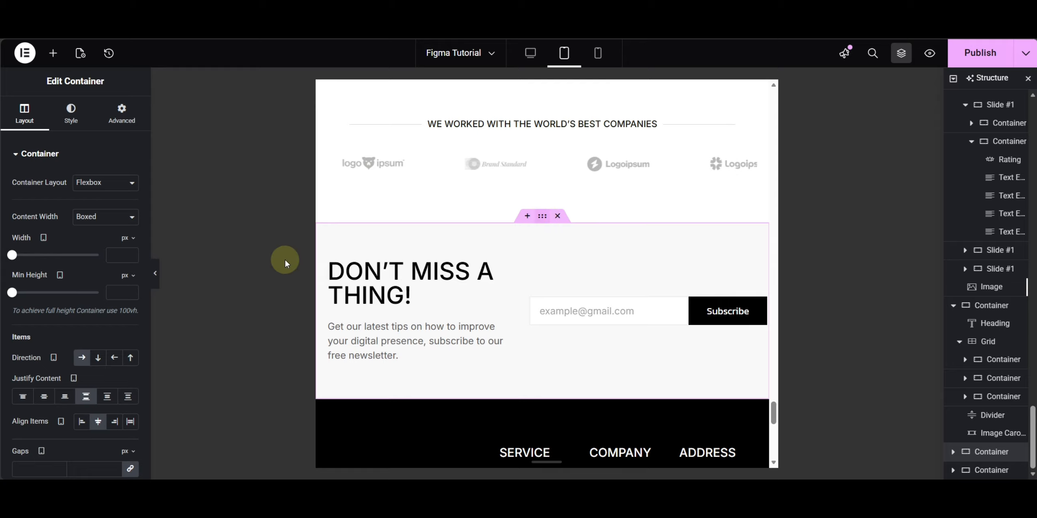
{"action": "left_click", "coordinate": [100, 360]}
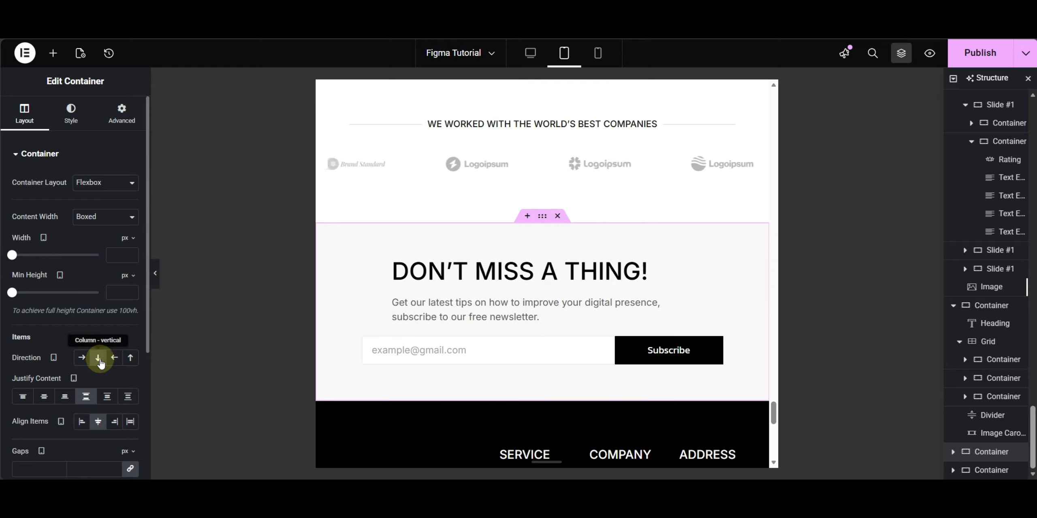
{"action": "left_click", "coordinate": [83, 425]}
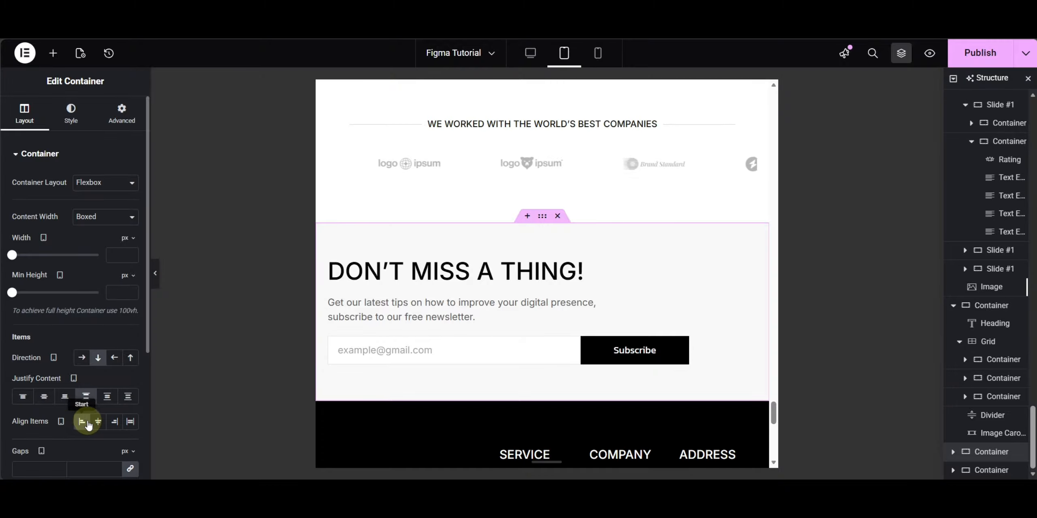
Set the width of the container holding the newsletter subscribe form to 100%.
{"action": "left_click", "coordinate": [335, 345]}
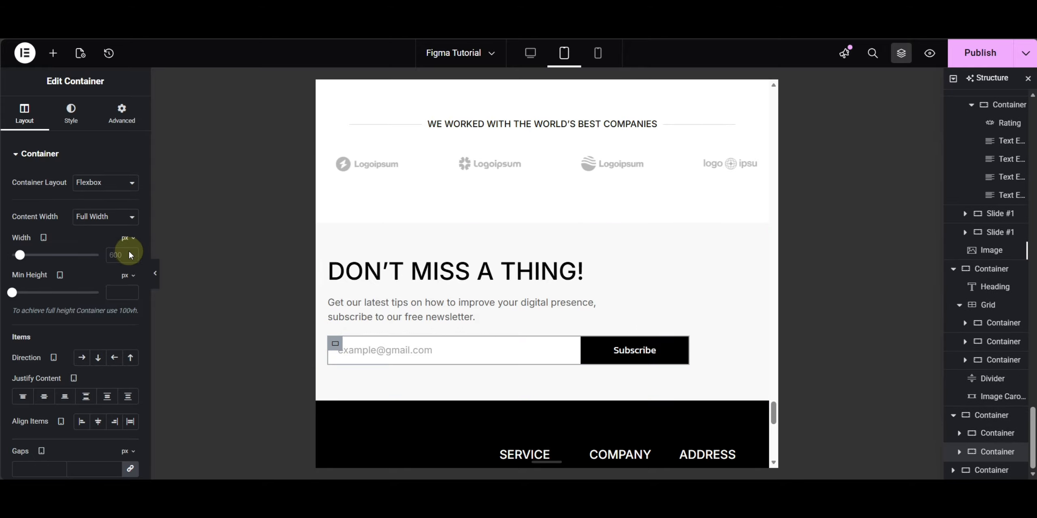
{"action": "left_click", "coordinate": [133, 243]}
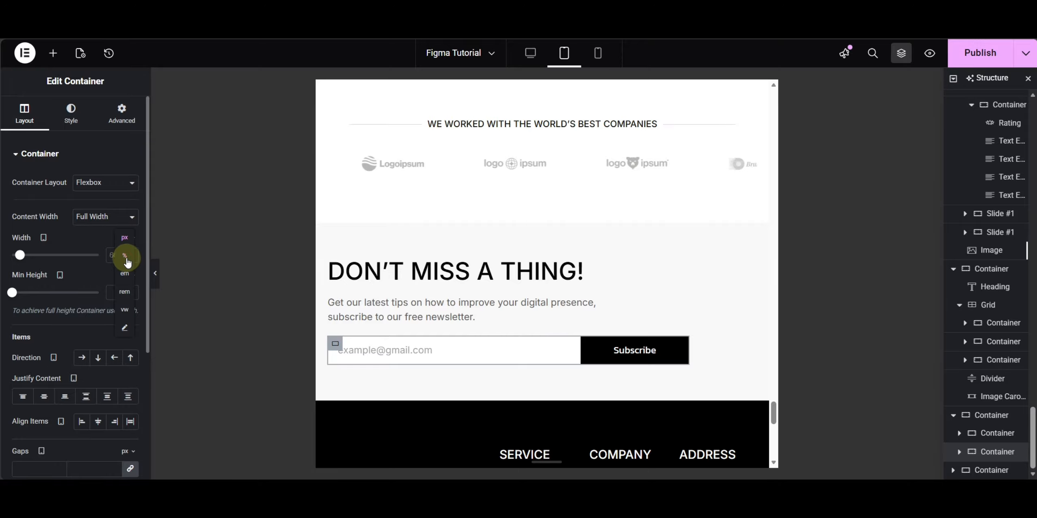
{"action": "left_click", "coordinate": [116, 256]}
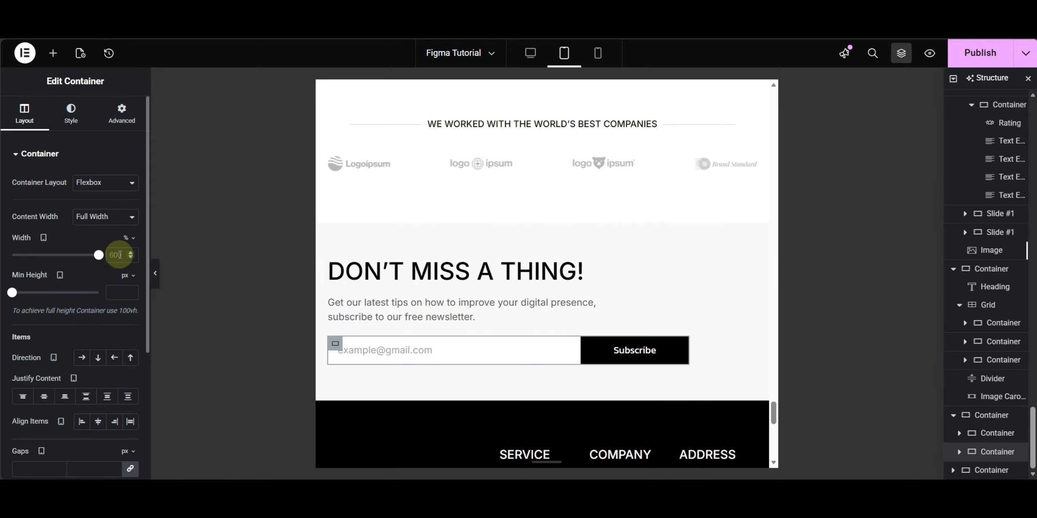
{"action": "type", "text": "100"}
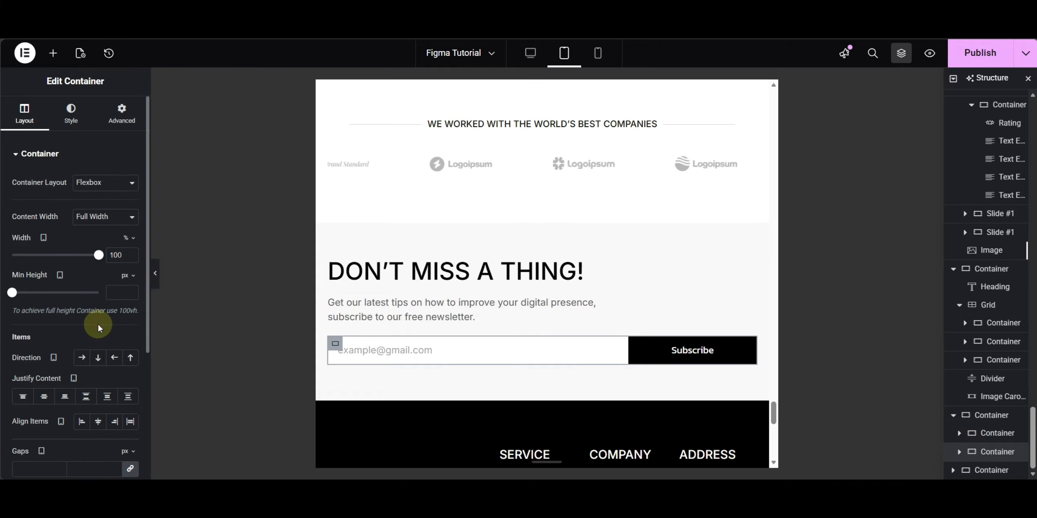
Set the width of the footer grid with the Service, Company and Address columns to 100%.
{"action": "scroll", "coordinate": [666, 274], "scroll_direction": "down", "scroll_amount": 8}
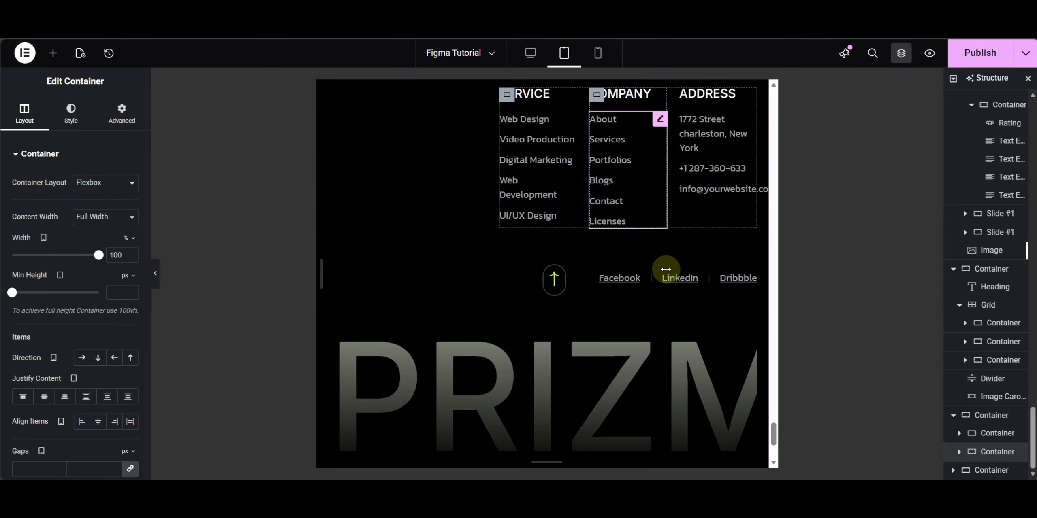
{"action": "scroll", "coordinate": [664, 268], "scroll_direction": "up", "scroll_amount": 3}
{"action": "left_click", "coordinate": [504, 214]}
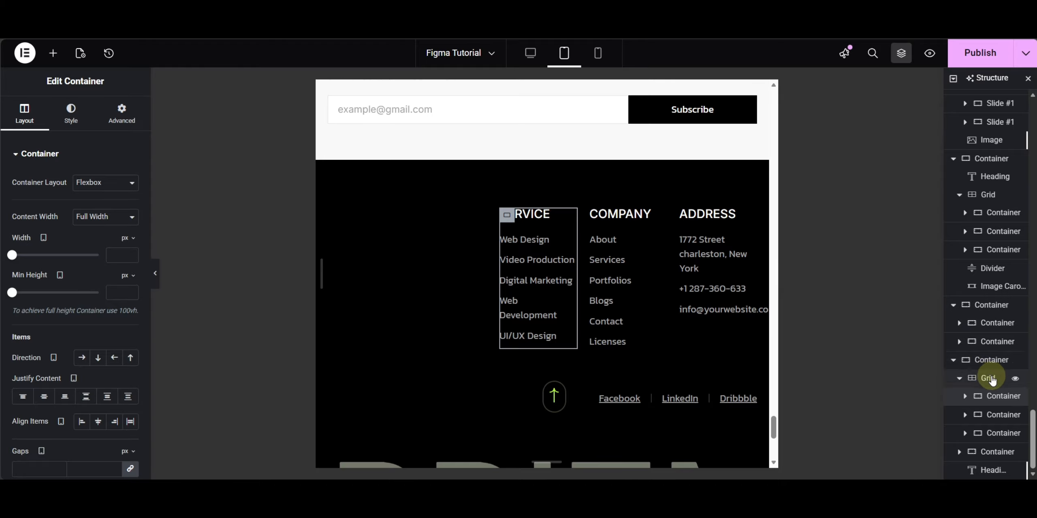
{"action": "left_click", "coordinate": [990, 380]}
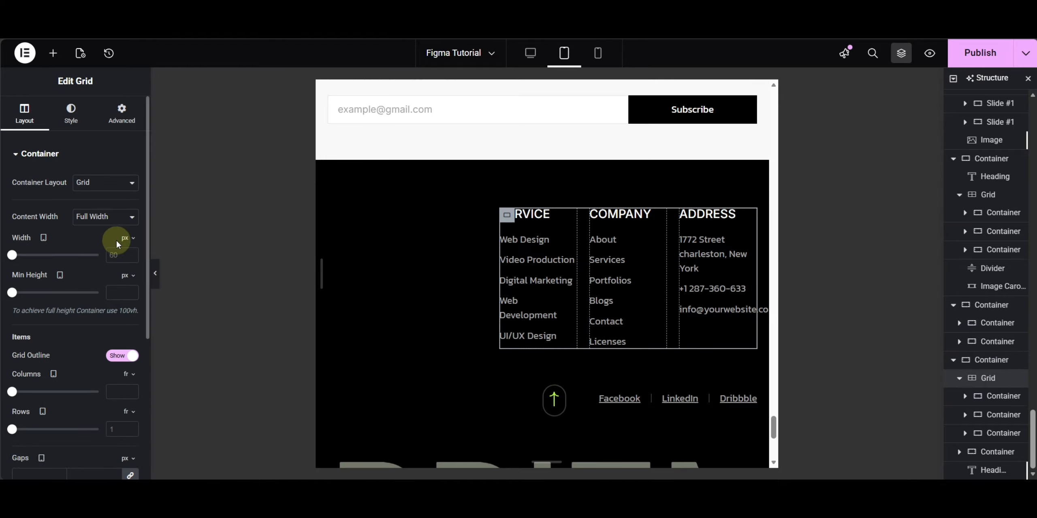
{"action": "left_click", "coordinate": [128, 254]}
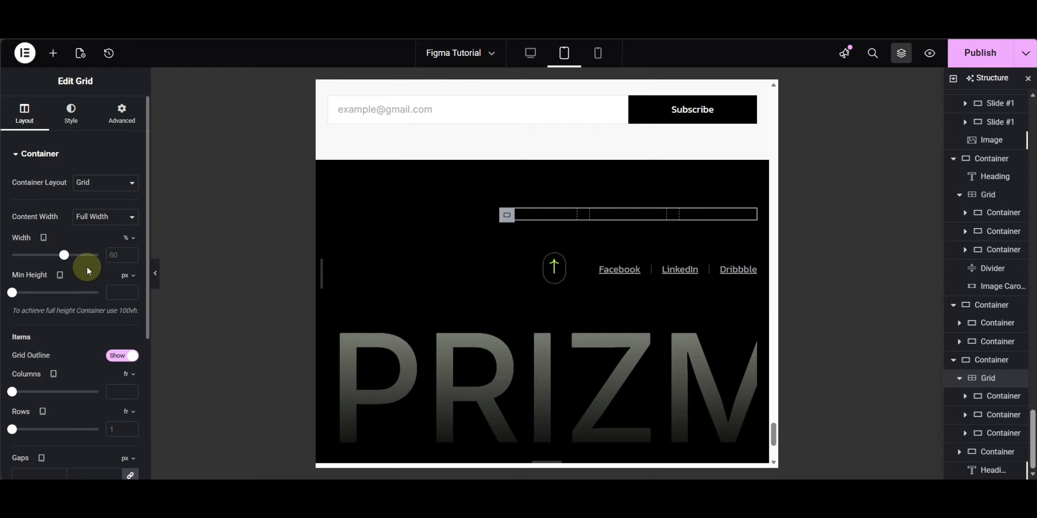
{"action": "left_click", "coordinate": [114, 255]}
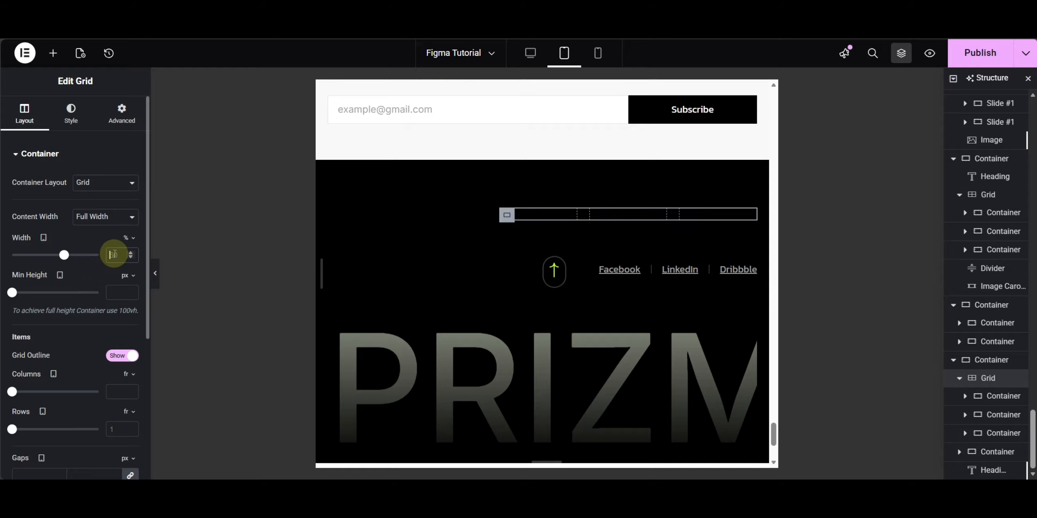
{"action": "type", "text": "100"}
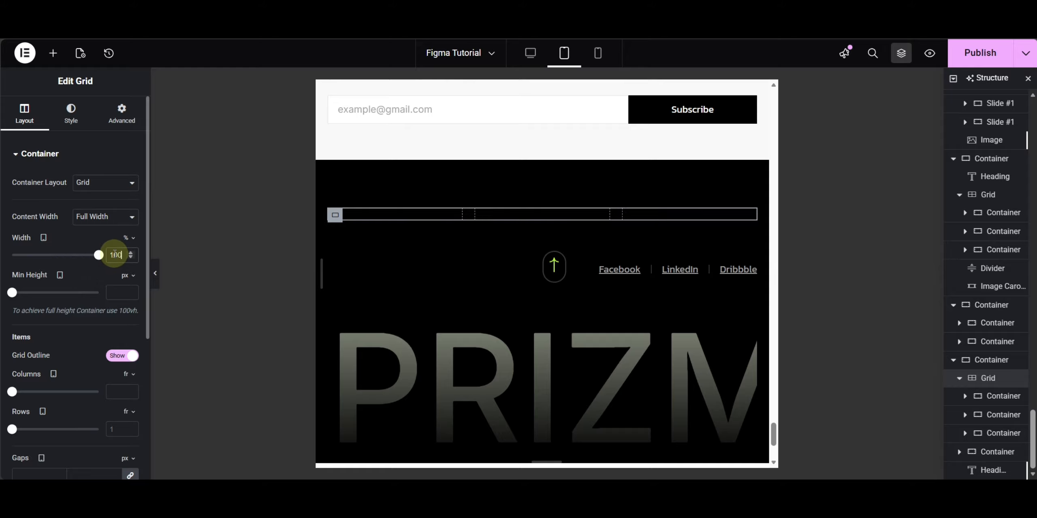
{"action": "left_click", "coordinate": [72, 331]}
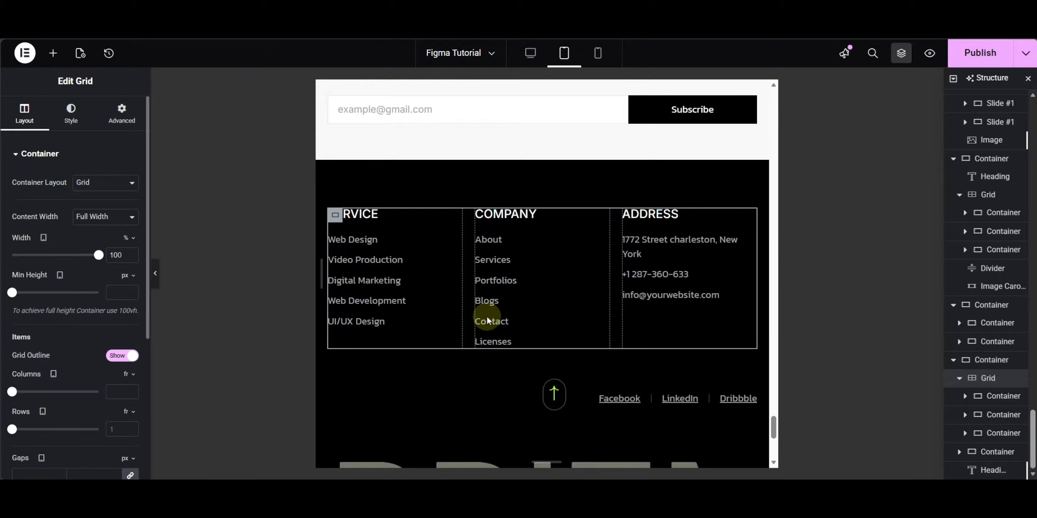
Set the font size of the large Prizmtic heading in the footer to 150 px and review the footer.
{"action": "scroll", "coordinate": [599, 294], "scroll_direction": "down", "scroll_amount": 3}
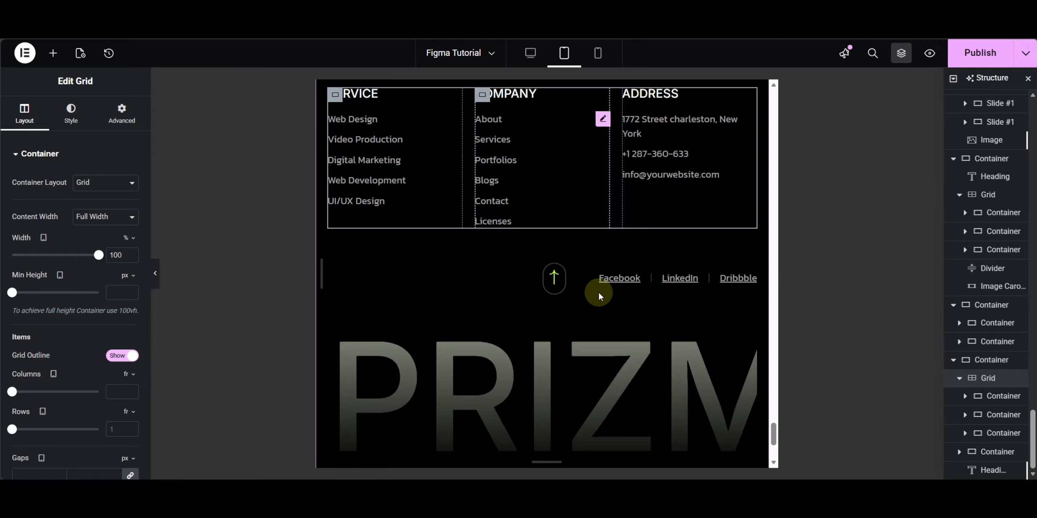
{"action": "scroll", "coordinate": [599, 295], "scroll_direction": "down", "scroll_amount": 4}
{"action": "scroll", "coordinate": [598, 296], "scroll_direction": "up", "scroll_amount": 5}
{"action": "scroll", "coordinate": [568, 356], "scroll_direction": "down", "scroll_amount": 3}
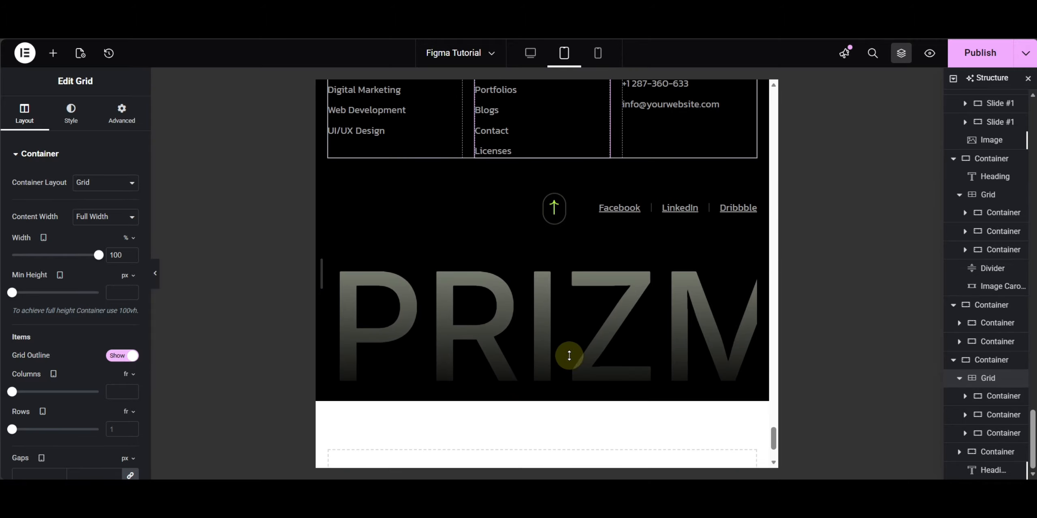
{"action": "left_click", "coordinate": [521, 298]}
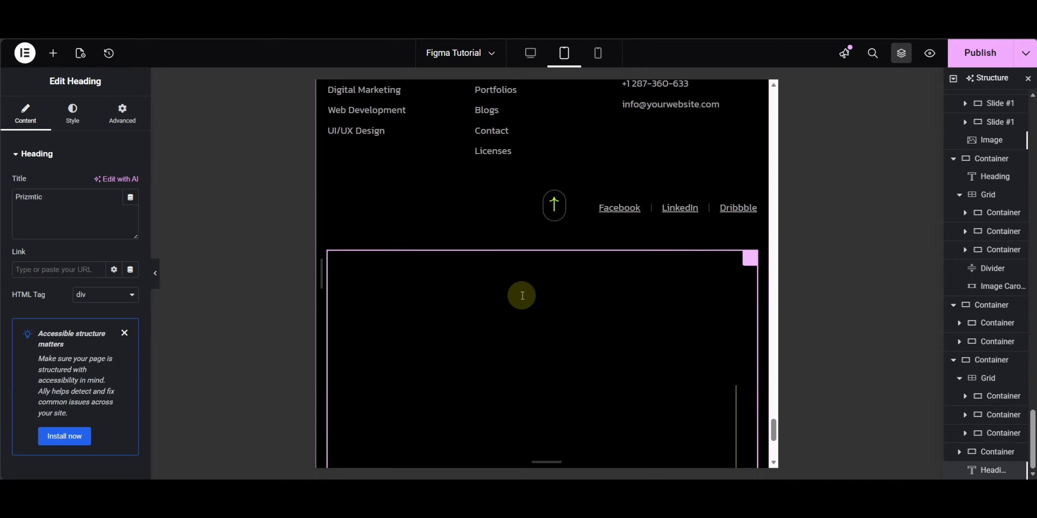
{"action": "left_click", "coordinate": [73, 110]}
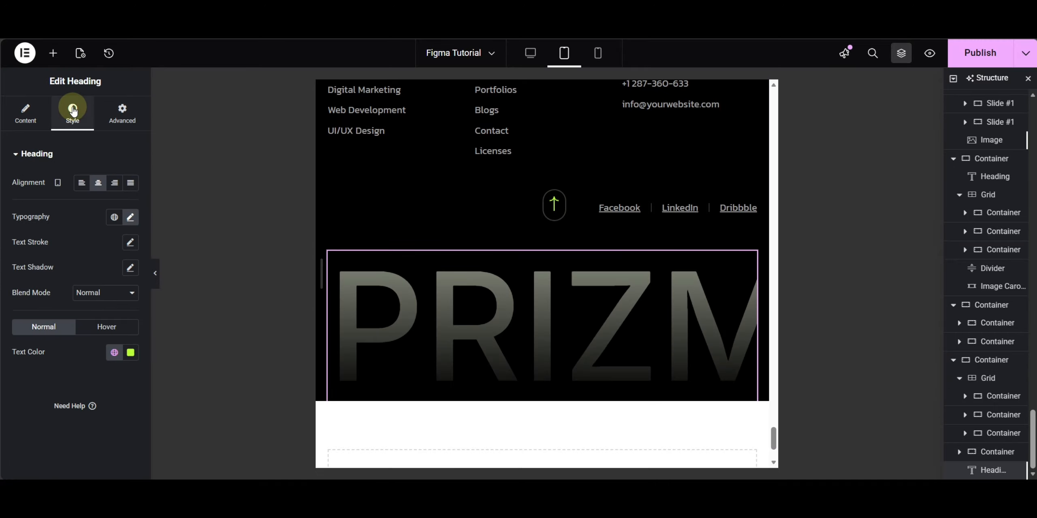
{"action": "left_click", "coordinate": [129, 218]}
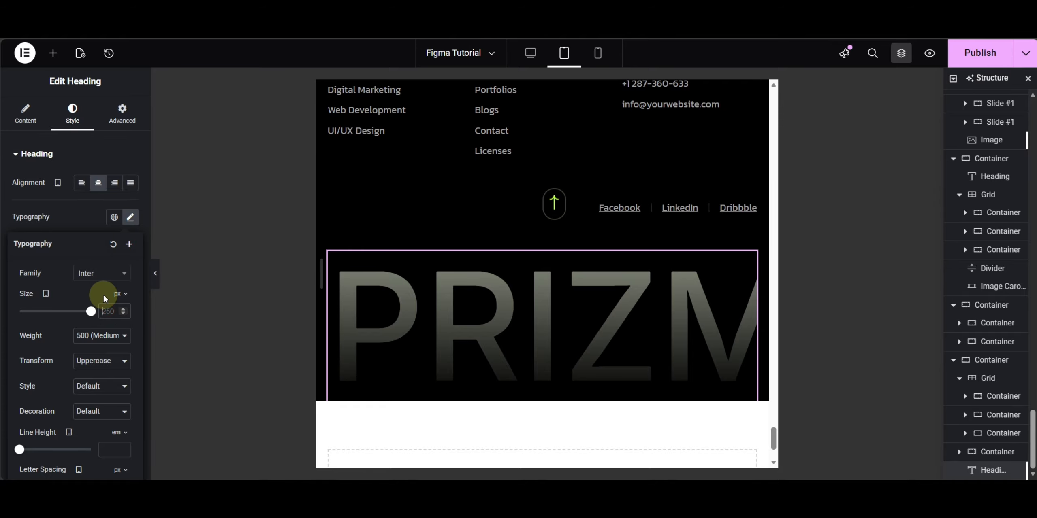
{"action": "type", "text": "150"}
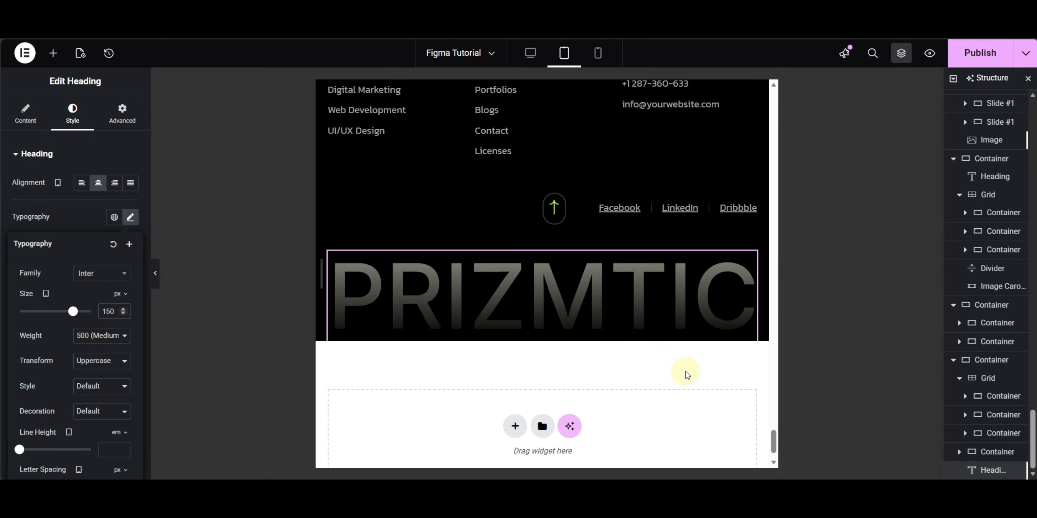
{"action": "scroll", "coordinate": [687, 374], "scroll_direction": "up", "scroll_amount": 5}
{"action": "scroll", "coordinate": [687, 374], "scroll_direction": "down", "scroll_amount": 5}
{"action": "scroll", "coordinate": [687, 375], "scroll_direction": "up", "scroll_amount": 3}
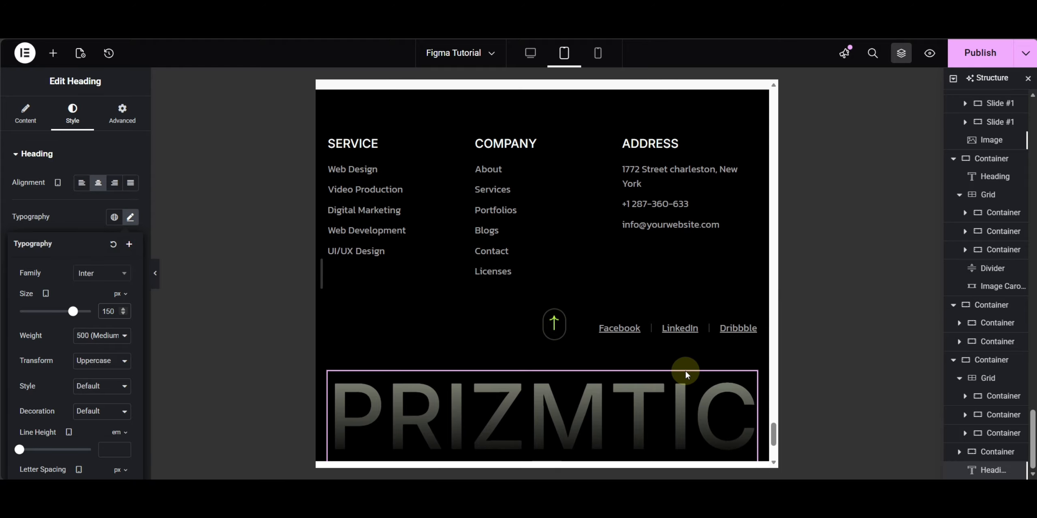
Set the horizontal offset of the footer's up-arrow icon to 2% from the start edge.
{"action": "left_click", "coordinate": [559, 319]}
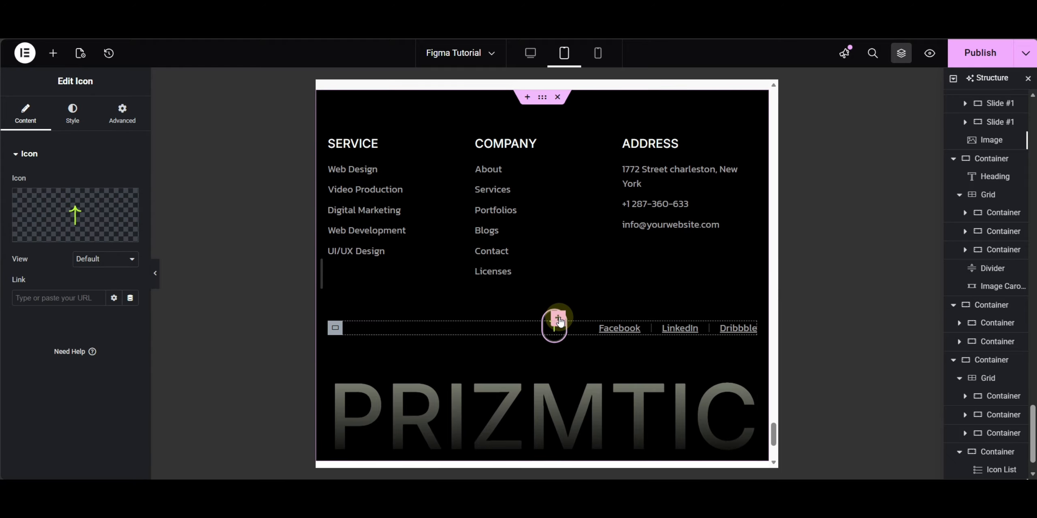
{"action": "left_click", "coordinate": [108, 112]}
{"action": "scroll", "coordinate": [85, 328], "scroll_direction": "down", "scroll_amount": 5}
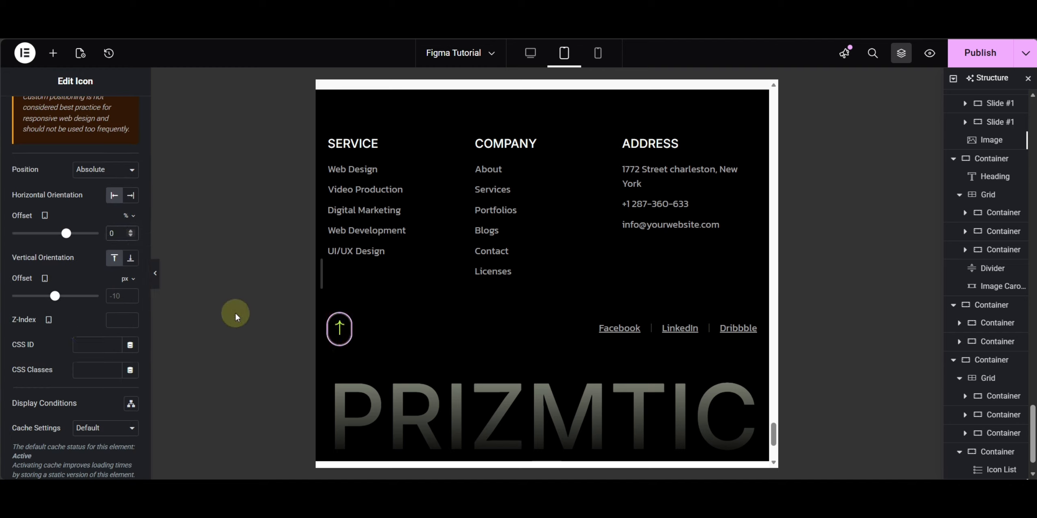
{"action": "key", "text": "BackSpace"}
{"action": "type", "text": "4"}
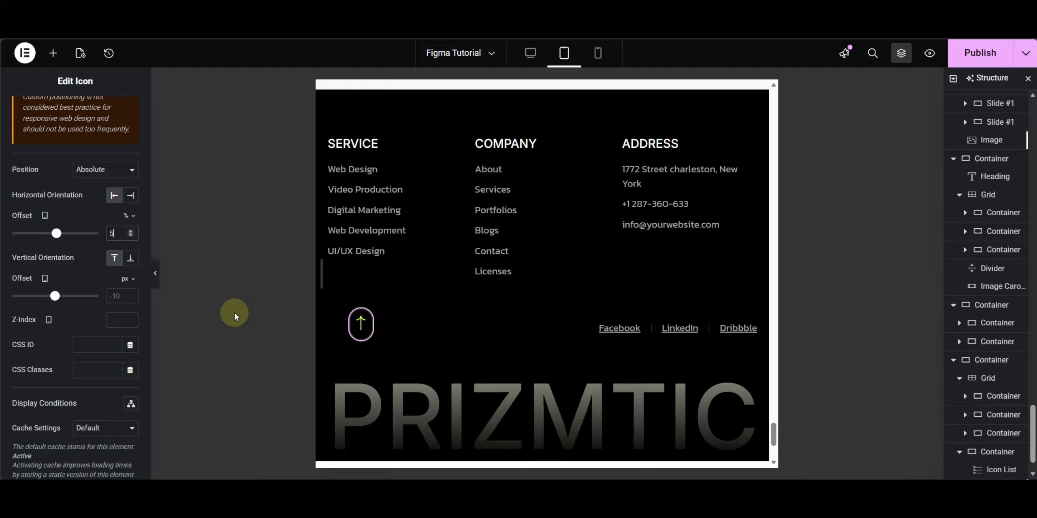
{"action": "key", "text": "BackSpace"}
{"action": "type", "text": "2"}
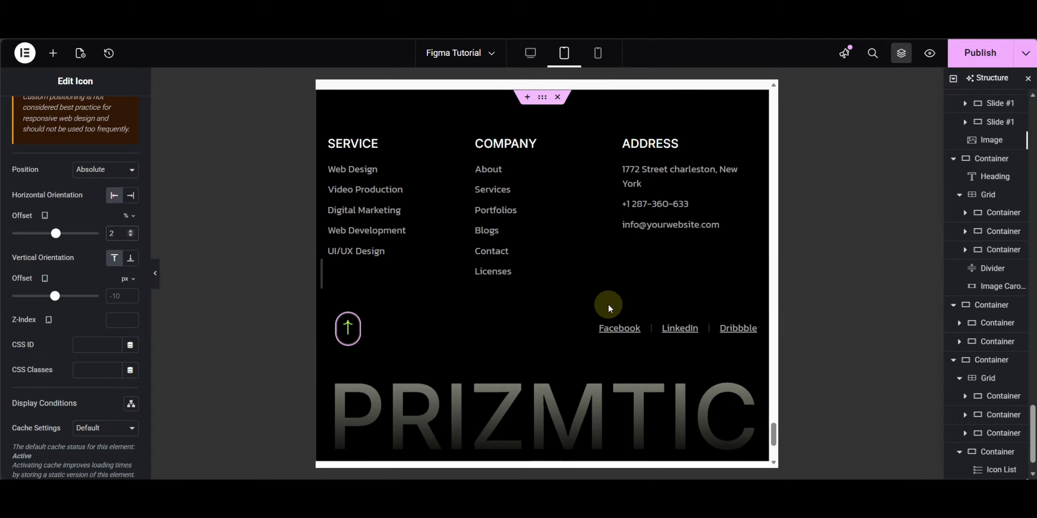
Review the tablet layout from the footer up to the hero section and publish the page.
{"action": "scroll", "coordinate": [681, 285], "scroll_direction": "up", "scroll_amount": 10}
{"action": "scroll", "coordinate": [655, 311], "scroll_direction": "up", "scroll_amount": 8}
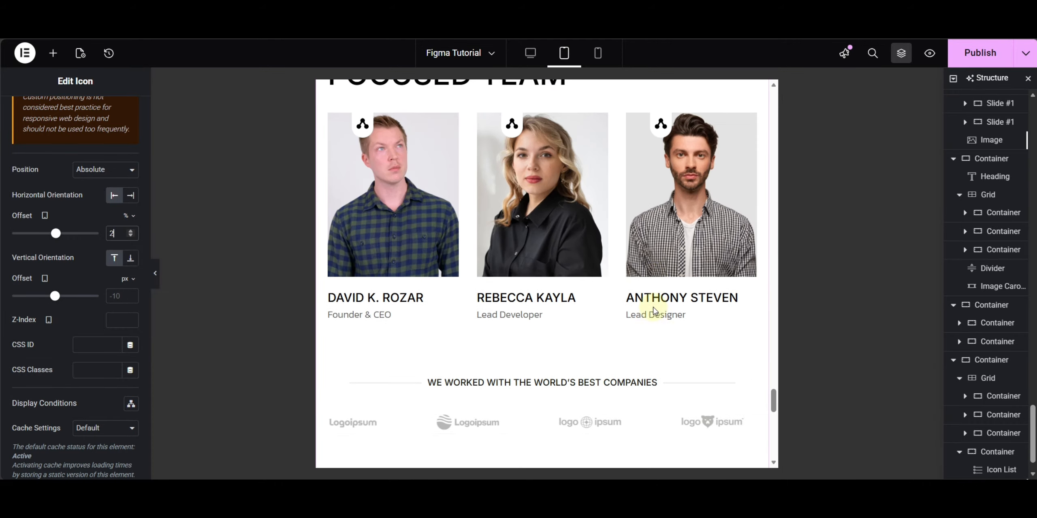
{"action": "scroll", "coordinate": [655, 311], "scroll_direction": "up", "scroll_amount": 12}
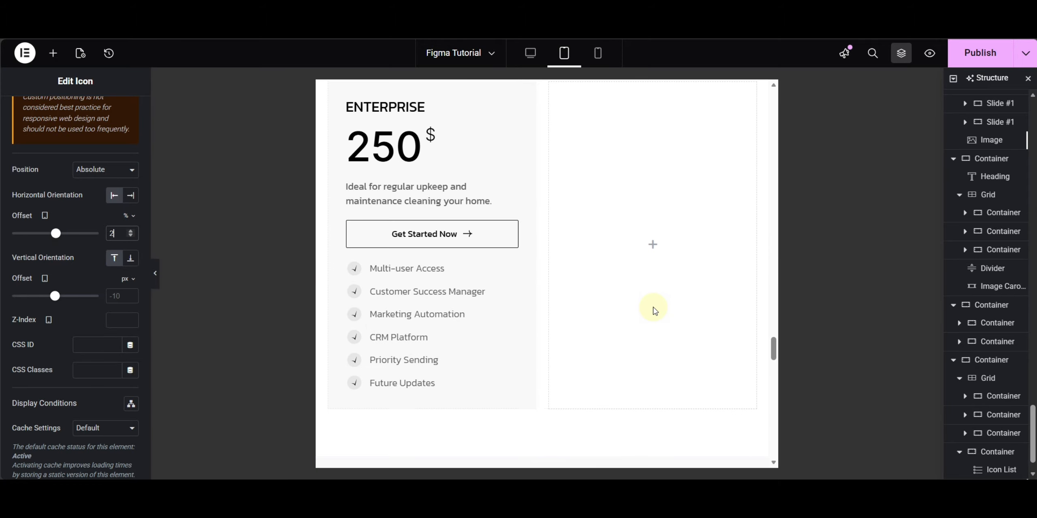
{"action": "scroll", "coordinate": [664, 307], "scroll_direction": "up", "scroll_amount": 12}
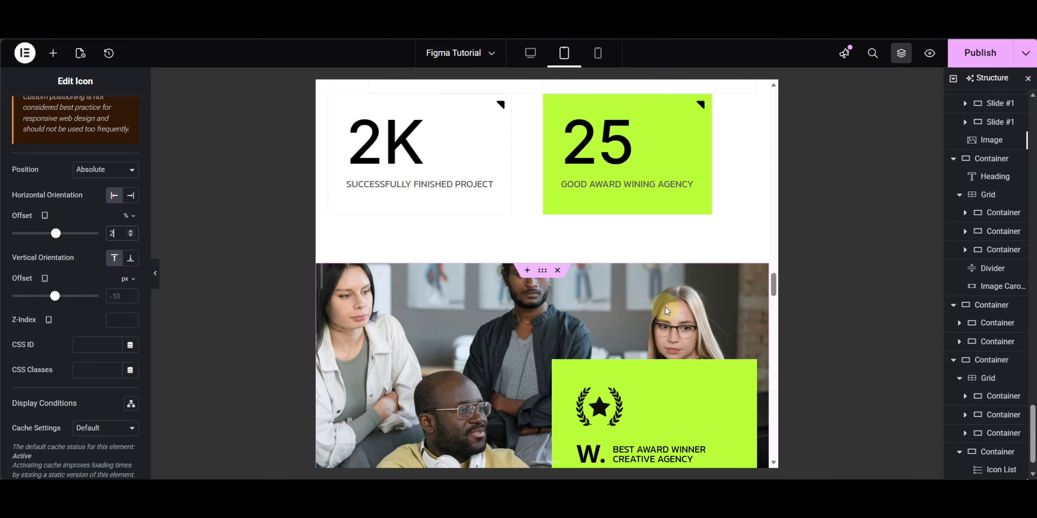
{"action": "scroll", "coordinate": [666, 310], "scroll_direction": "up", "scroll_amount": 12}
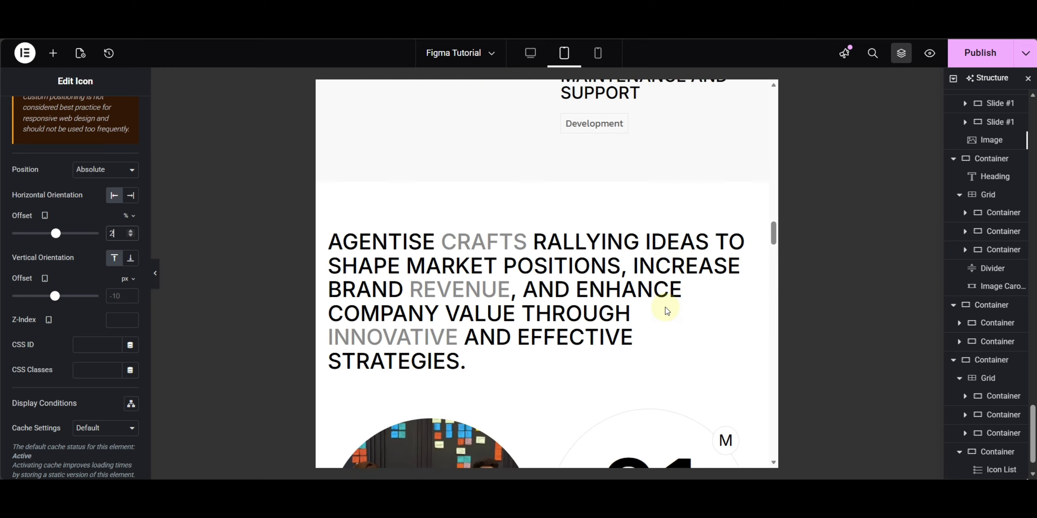
{"action": "scroll", "coordinate": [667, 310], "scroll_direction": "up", "scroll_amount": 12}
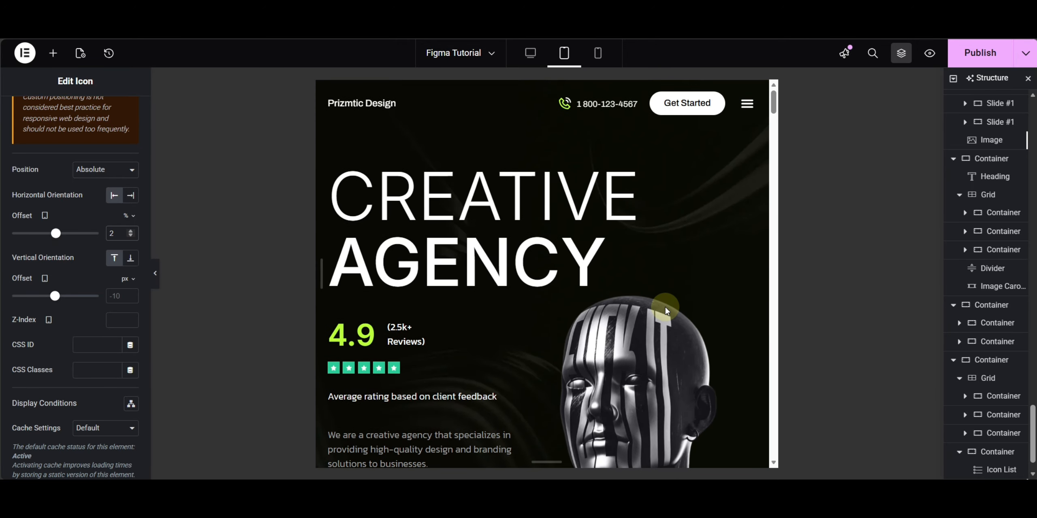
{"action": "left_click", "coordinate": [992, 52]}
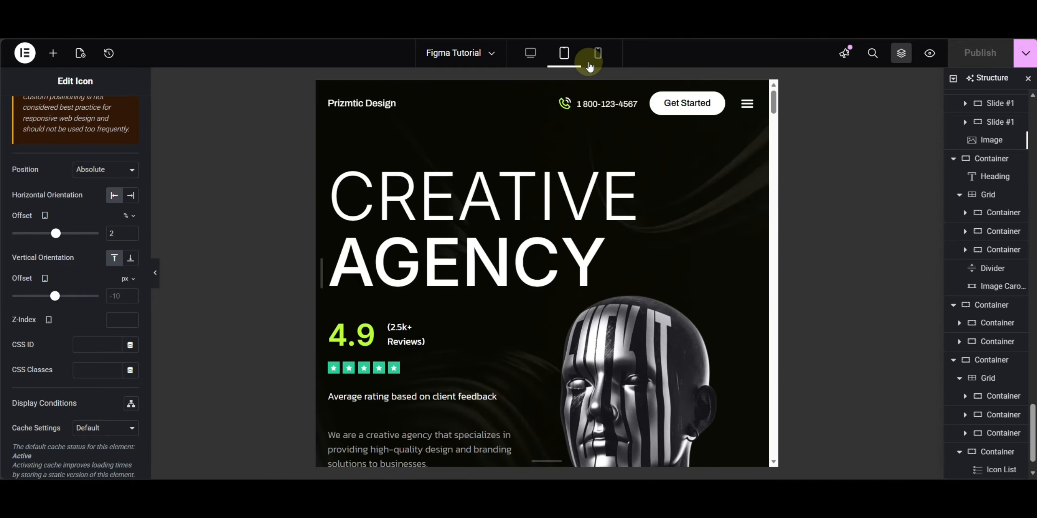
Switch to the mobile portrait view and slightly widen the preview at the hero section.
{"action": "left_click", "coordinate": [599, 53]}
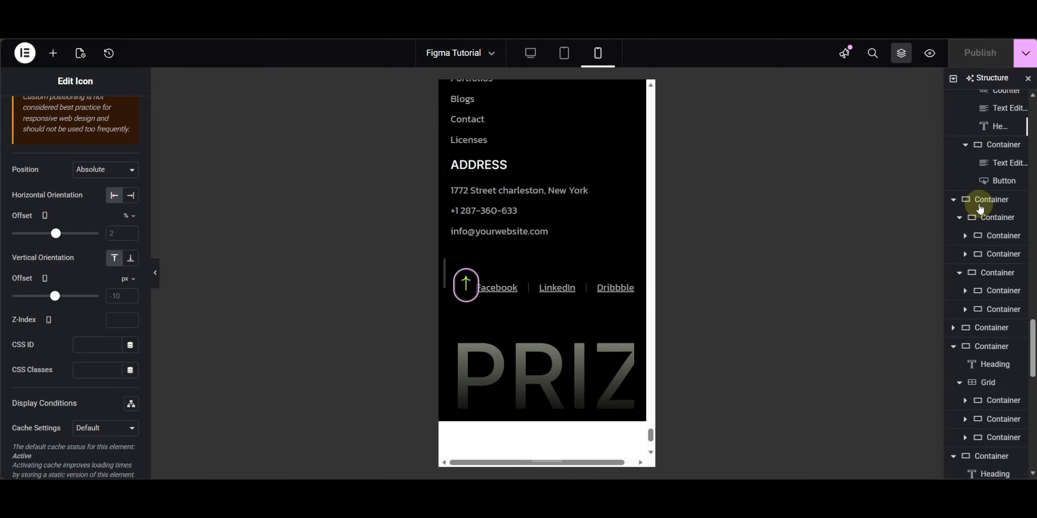
{"action": "scroll", "coordinate": [979, 208], "scroll_direction": "up", "scroll_amount": 10}
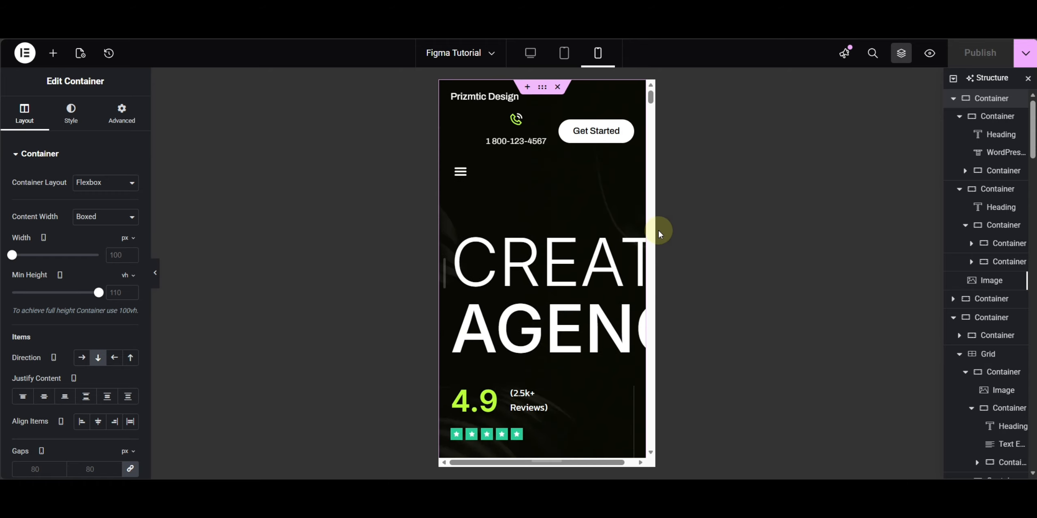
{"action": "left_click_drag", "start_coordinate": [654, 230], "coordinate": [684, 229]}
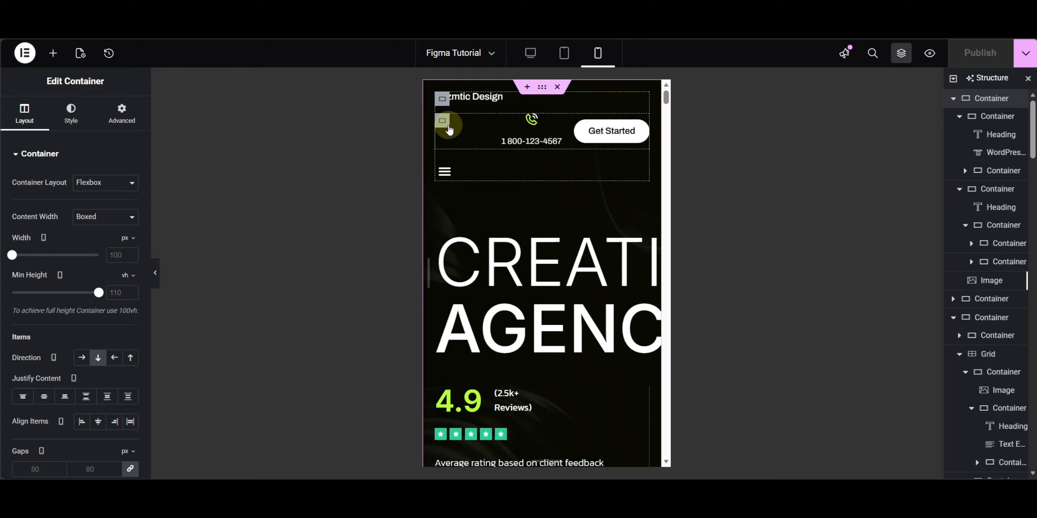
Hide the header container with the phone number and Get Started button on mobile portrait, and check the collapsed menu.
{"action": "left_click", "coordinate": [445, 125]}
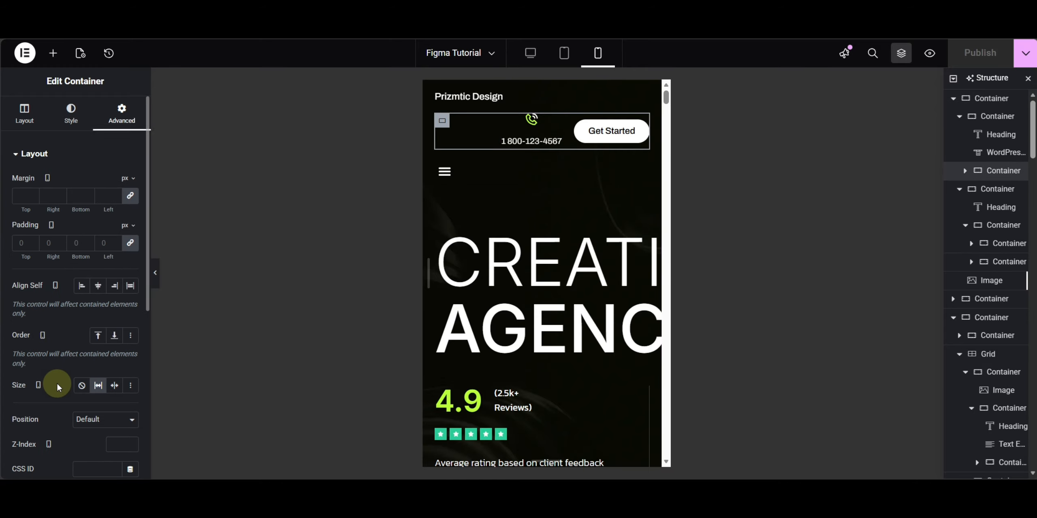
{"action": "scroll", "coordinate": [58, 384], "scroll_direction": "down", "scroll_amount": 6}
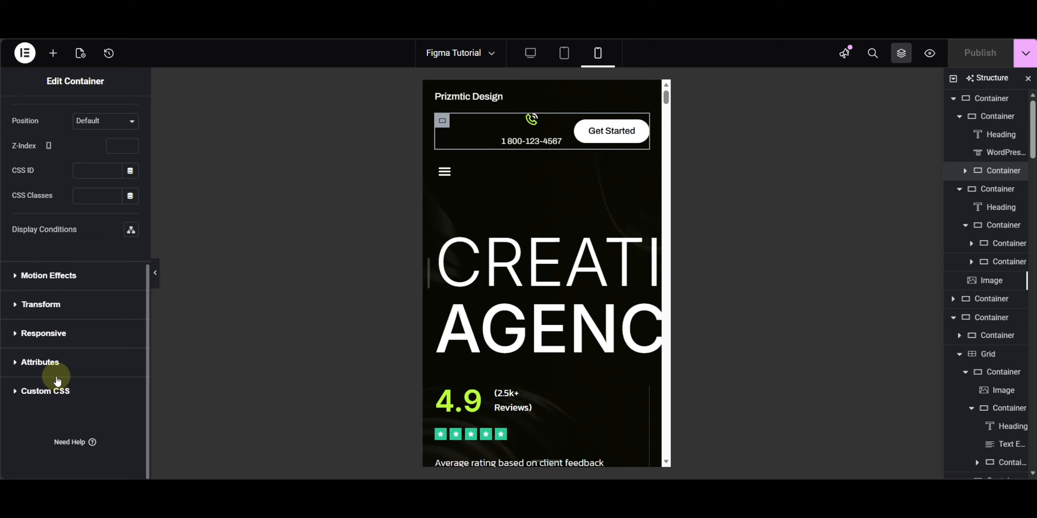
{"action": "left_click", "coordinate": [59, 332]}
{"action": "left_click", "coordinate": [121, 363]}
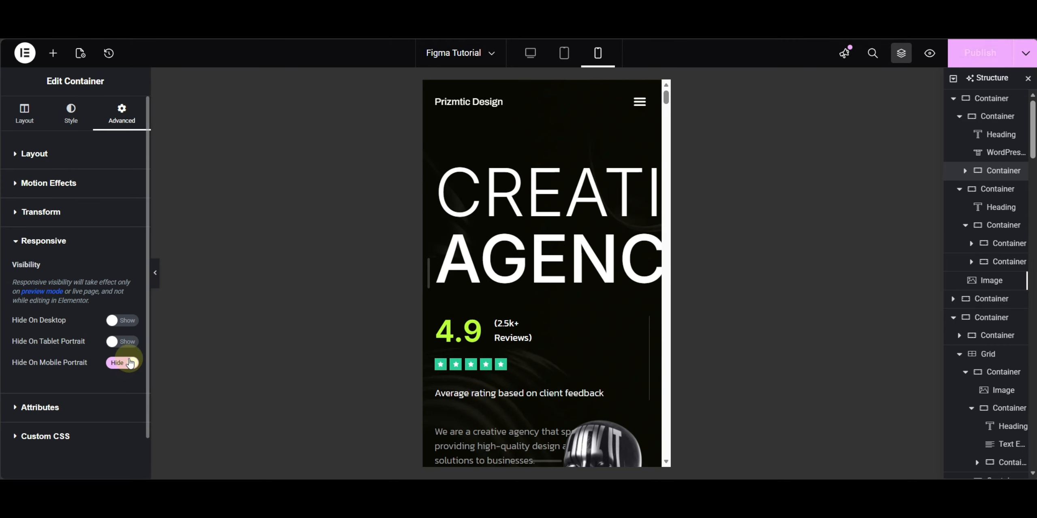
{"action": "left_click", "coordinate": [635, 110]}
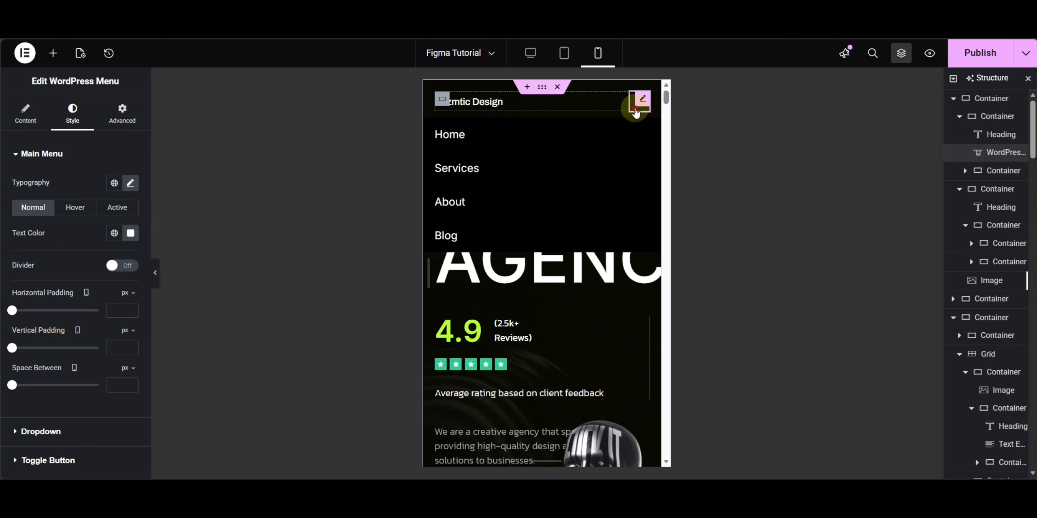
{"action": "left_click", "coordinate": [635, 111]}
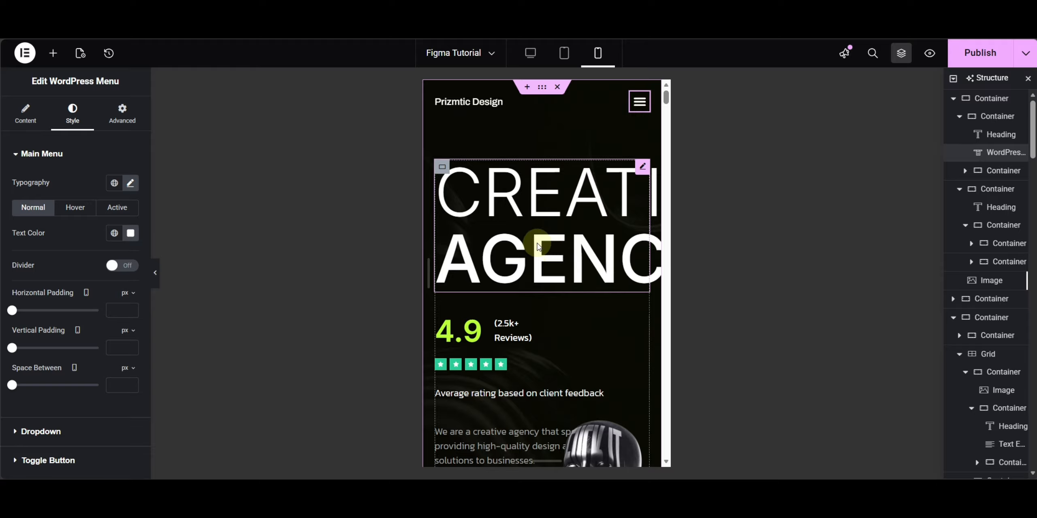
Set the mobile font size of the Creative Agency hero heading to 60 px.
{"action": "left_click", "coordinate": [524, 207]}
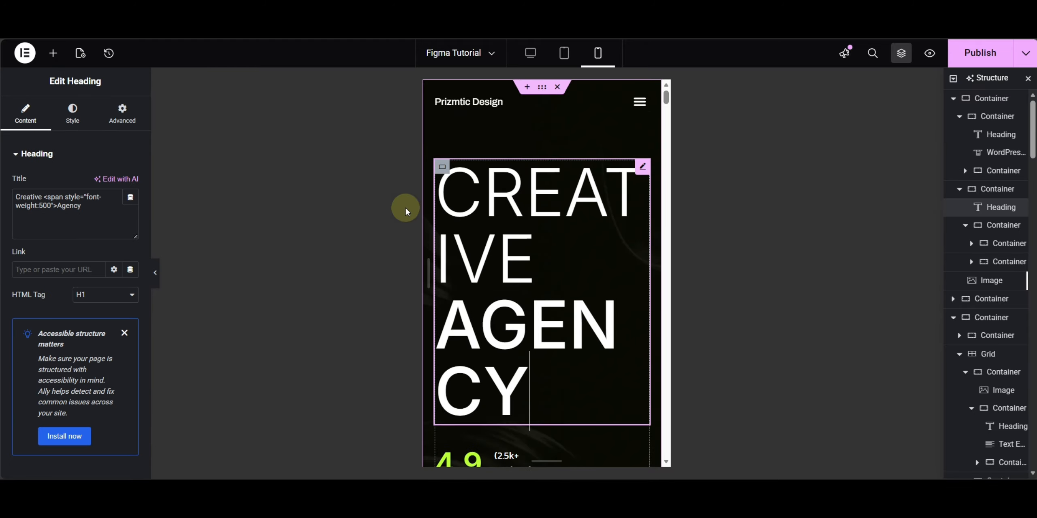
{"action": "left_click", "coordinate": [72, 114]}
{"action": "left_click", "coordinate": [130, 218]}
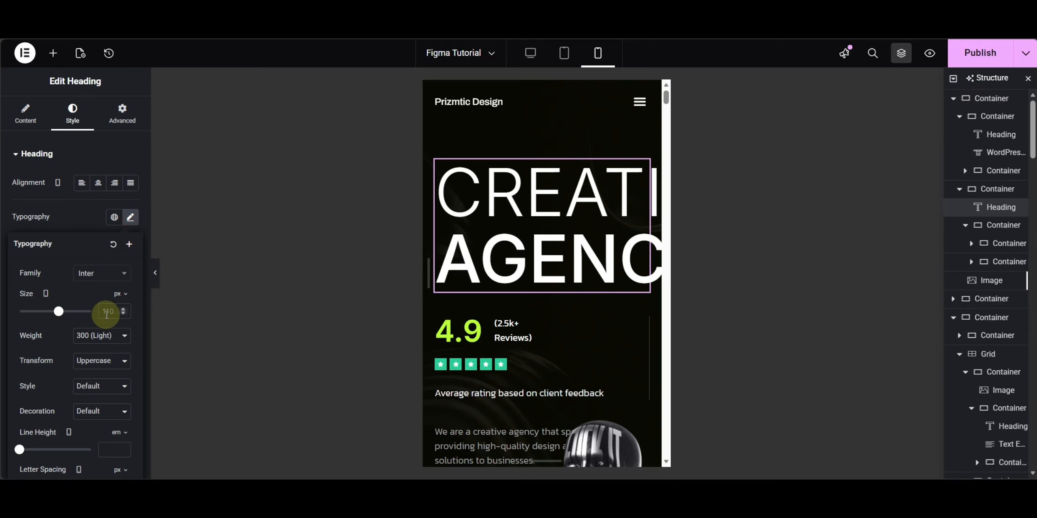
{"action": "type", "text": "62"}
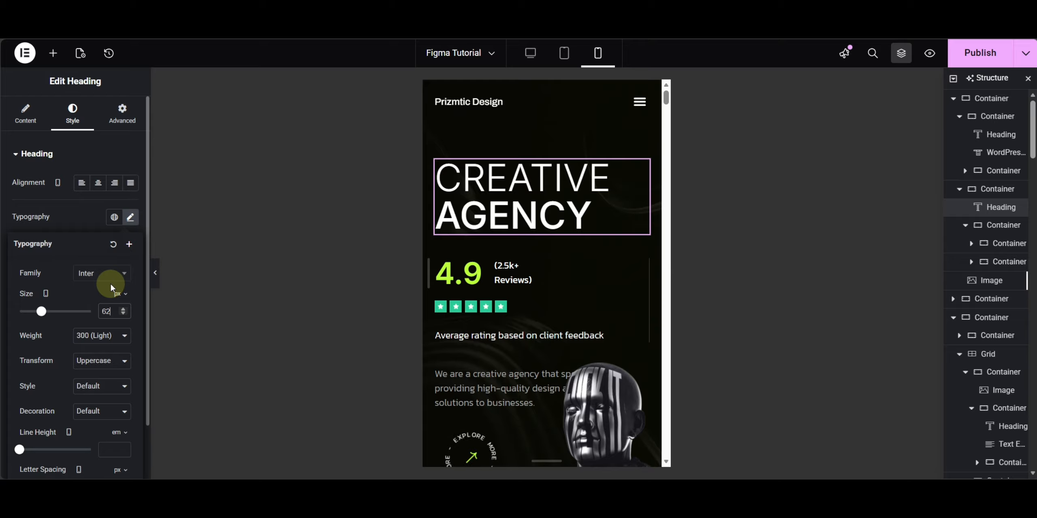
{"action": "key", "text": "BackSpace"}
{"action": "type", "text": "0"}
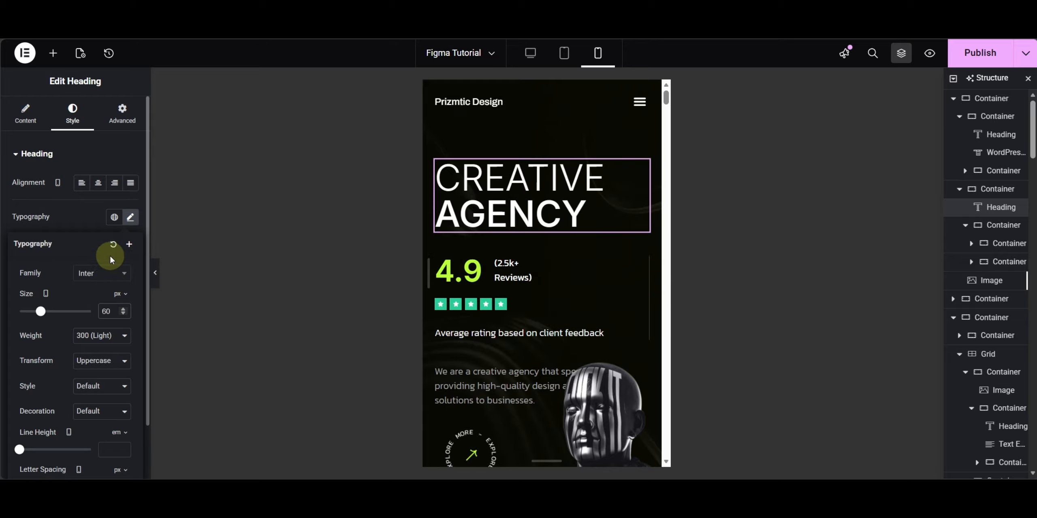
{"action": "left_click", "coordinate": [75, 220]}
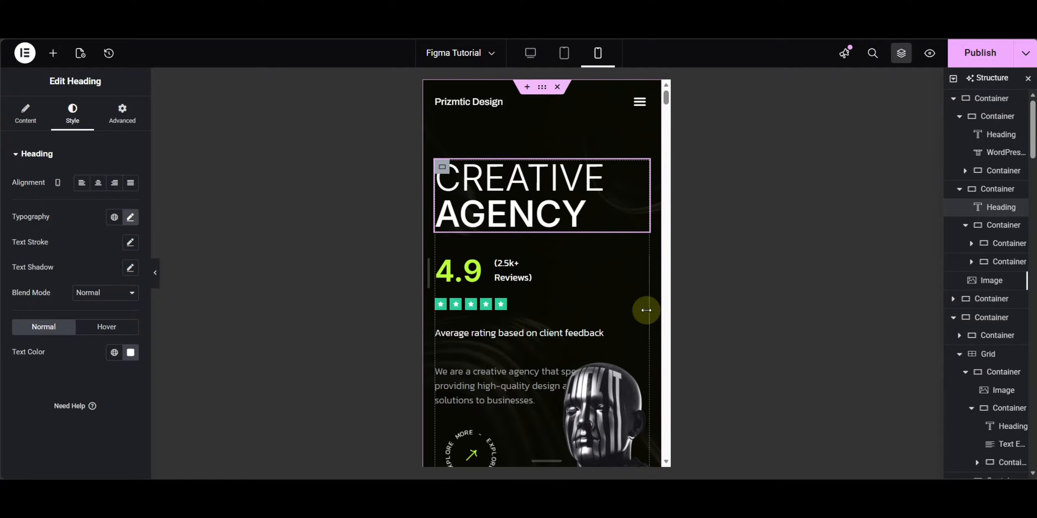
Set the border width of the hero's 4.9 rating container to 0 px in tablet view, and return to mobile view.
{"action": "left_click", "coordinate": [441, 265]}
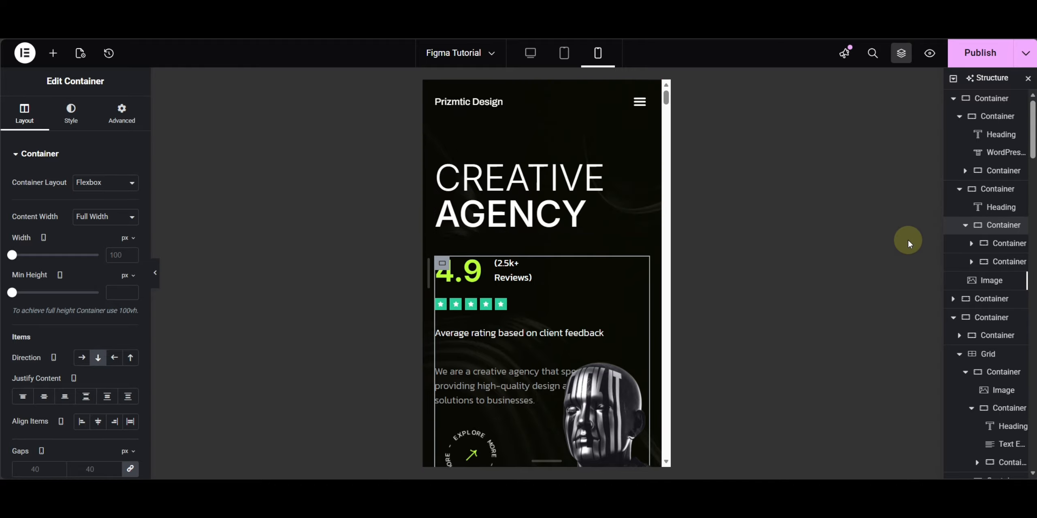
{"action": "left_click", "coordinate": [986, 243]}
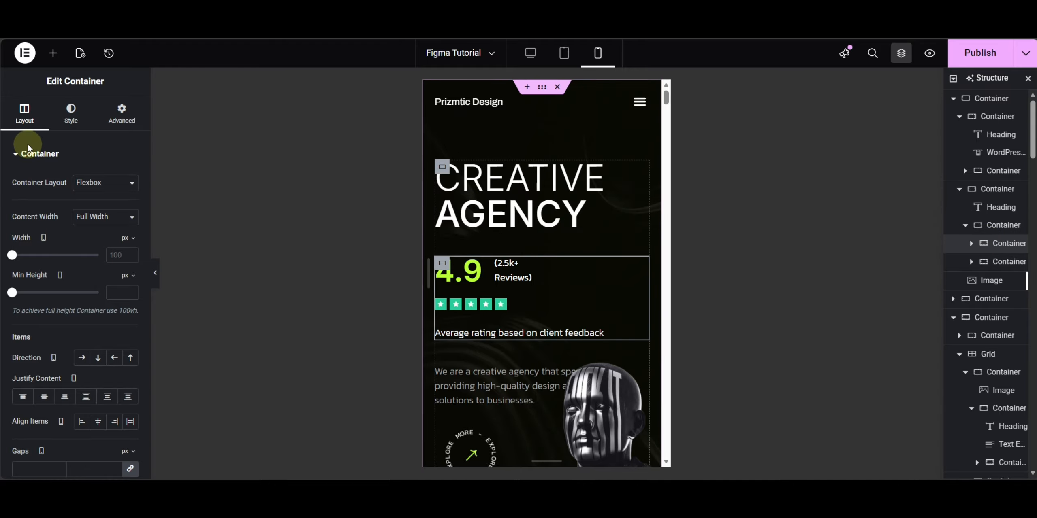
{"action": "left_click", "coordinate": [71, 114]}
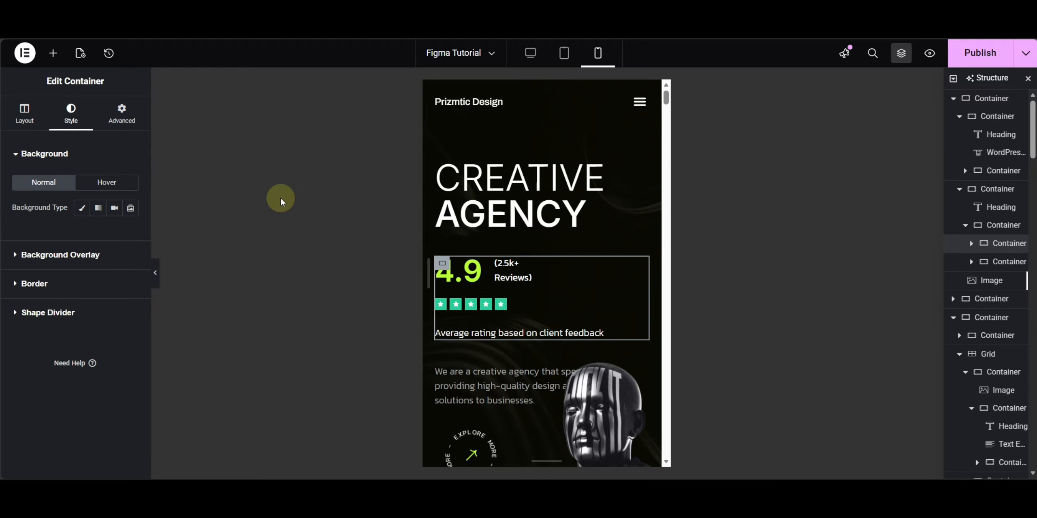
{"action": "left_click", "coordinate": [564, 53]}
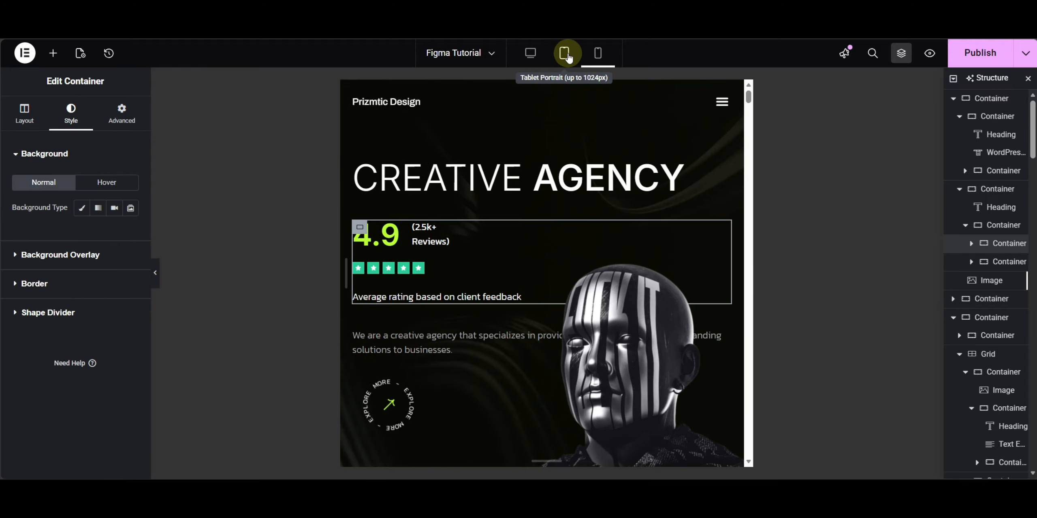
{"action": "left_click", "coordinate": [39, 285]}
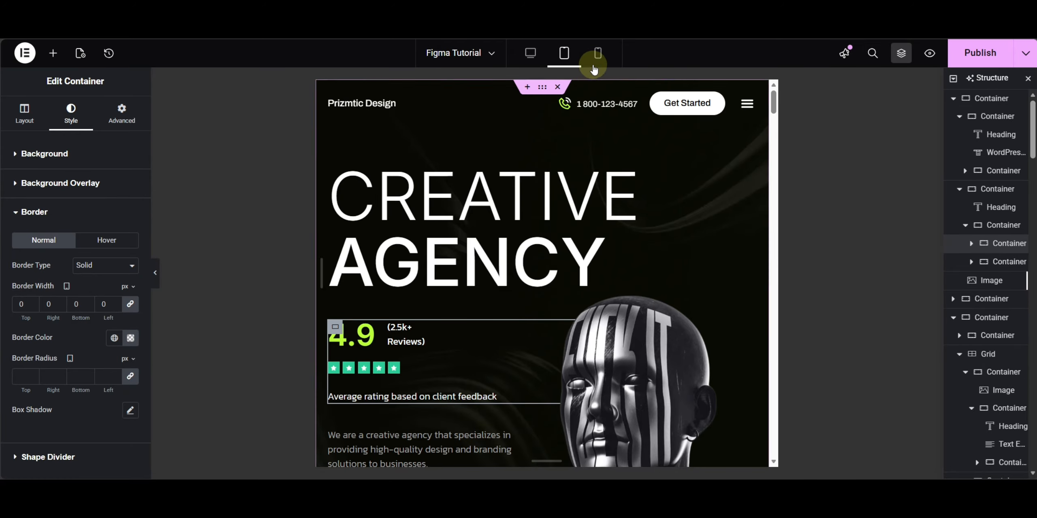
{"action": "left_click", "coordinate": [601, 53]}
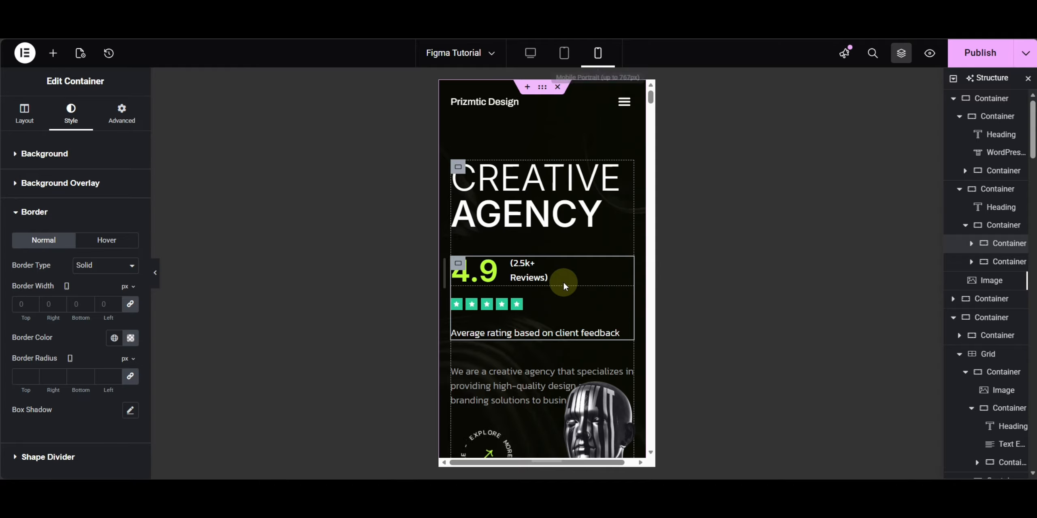
Set the mobile column and row gaps of the container holding the hero heading and rating to 20 px.
{"action": "left_click", "coordinate": [992, 226]}
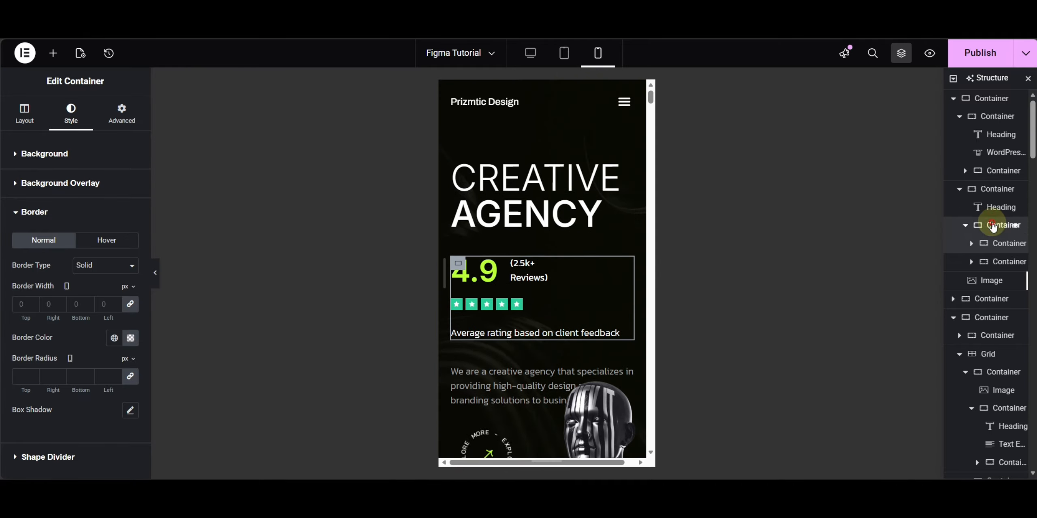
{"action": "left_click", "coordinate": [996, 190]}
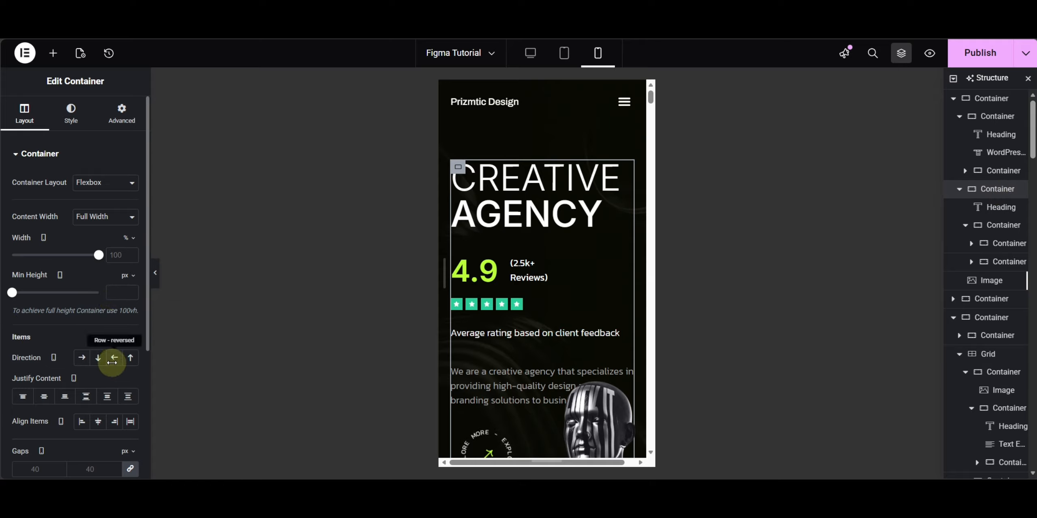
{"action": "scroll", "coordinate": [112, 361], "scroll_direction": "down", "scroll_amount": 3}
{"action": "left_click", "coordinate": [95, 349]}
{"action": "type", "text": "20"}
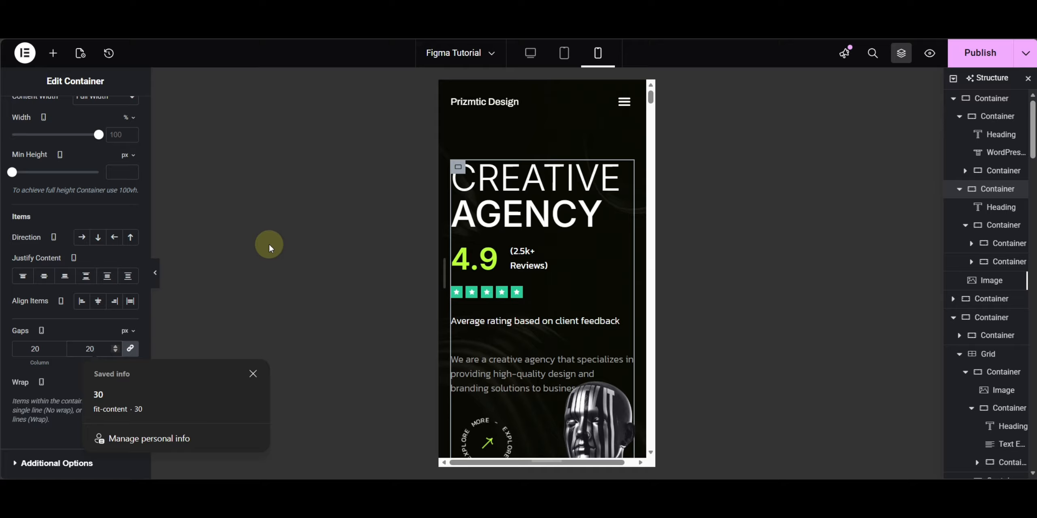
Set the mobile column and row gaps of the outermost hero section container to 20 px.
{"action": "left_click", "coordinate": [987, 100]}
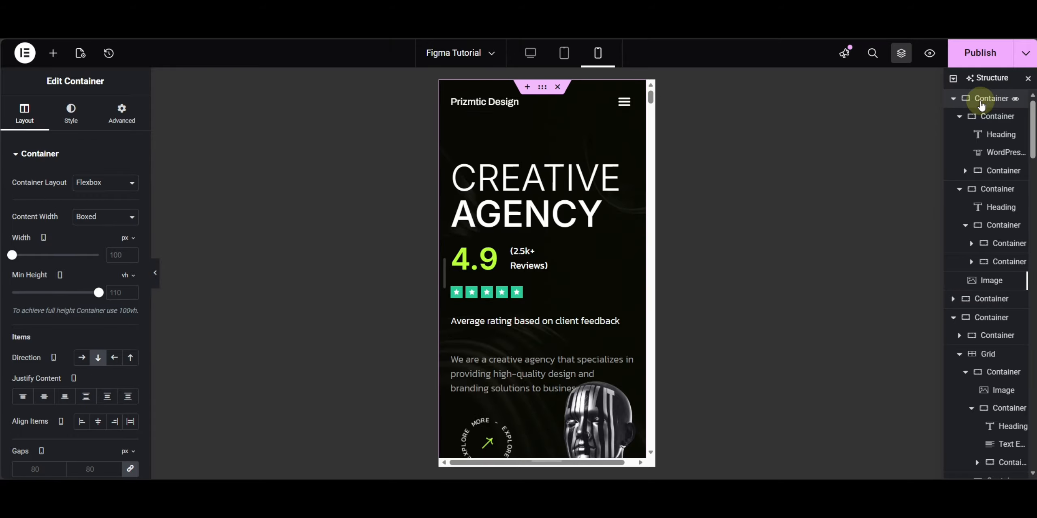
{"action": "scroll", "coordinate": [58, 419], "scroll_direction": "down", "scroll_amount": 5}
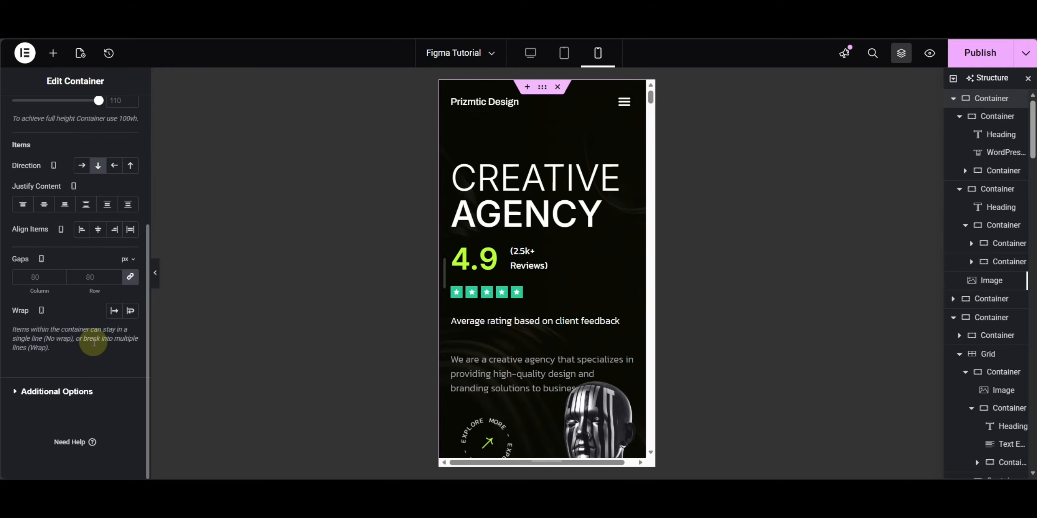
{"action": "left_click", "coordinate": [93, 278]}
{"action": "type", "text": "20"}
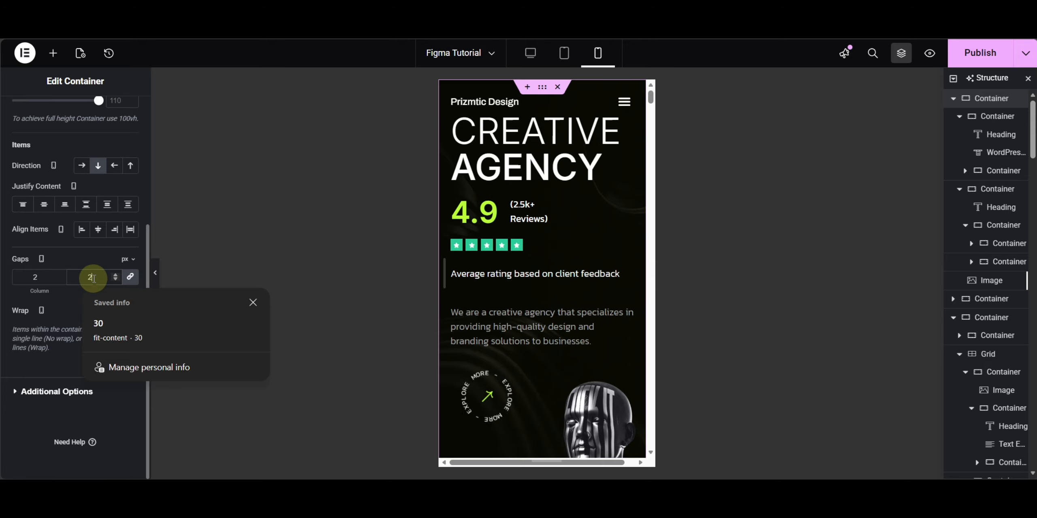
Set the mobile column and row gaps of the outermost hero section container to 40 px.
{"action": "key", "text": "BackSpace"}
{"action": "key", "text": "BackSpace"}
{"action": "type", "text": "40"}
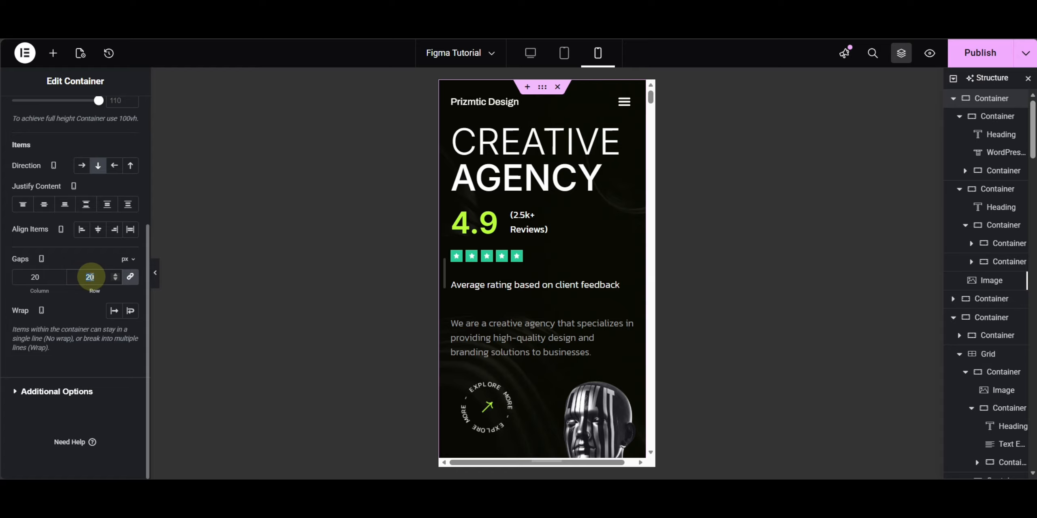
Set the mobile column and row gaps of the container holding the 4.9 rating and agency description to 20 px.
{"action": "left_click", "coordinate": [457, 227]}
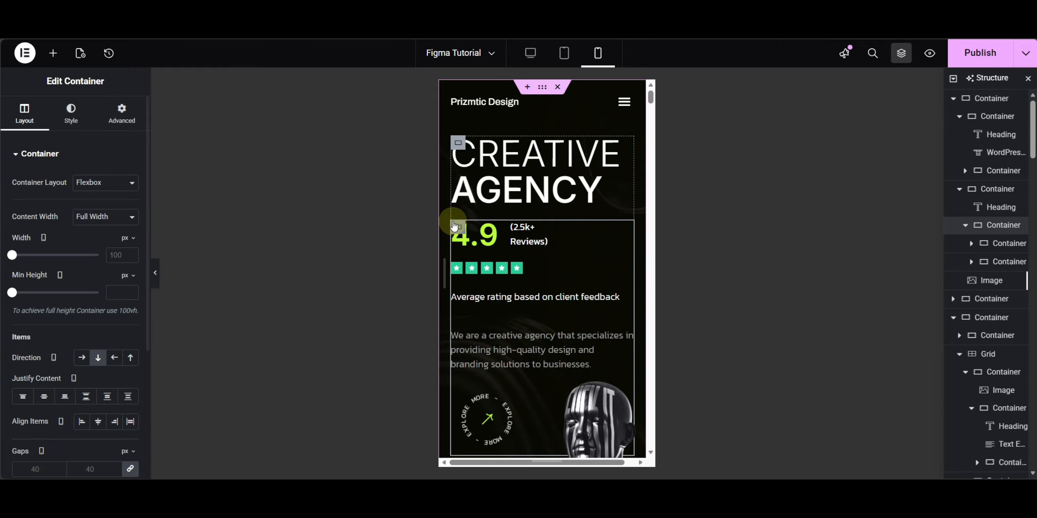
{"action": "scroll", "coordinate": [79, 304], "scroll_direction": "down", "scroll_amount": 5}
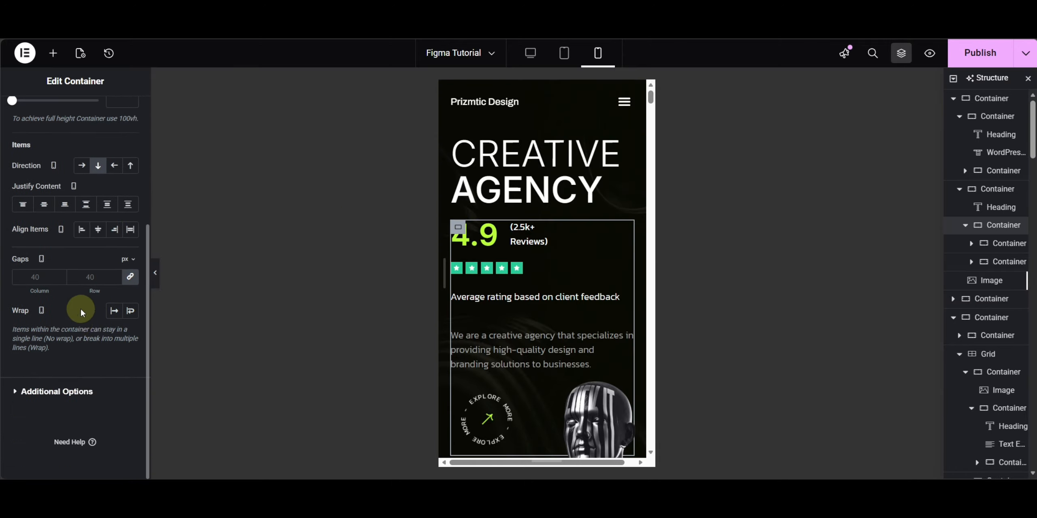
{"action": "left_click", "coordinate": [95, 283]}
{"action": "type", "text": "20"}
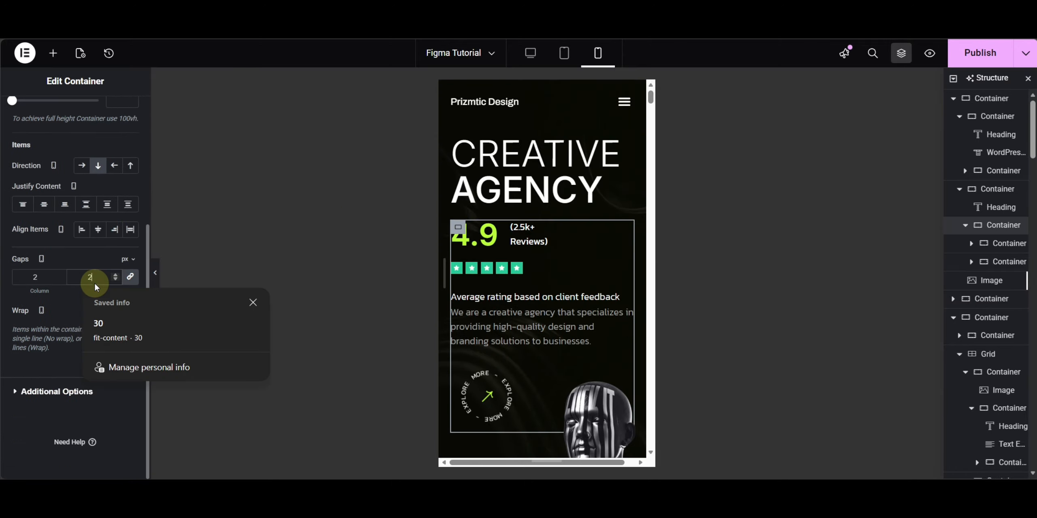
{"action": "left_click", "coordinate": [70, 297]}
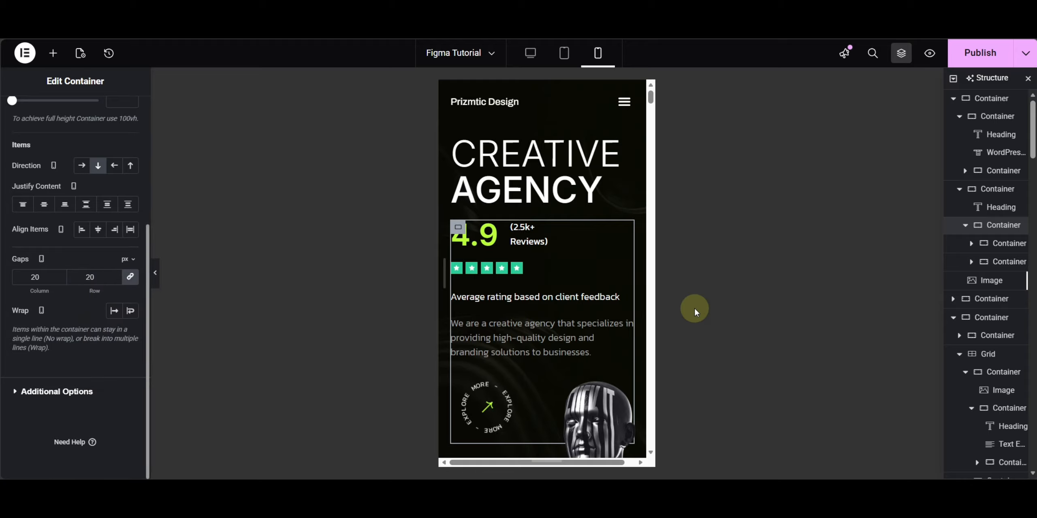
Set the mobile width of the container holding the rating and agency description to 60%.
{"action": "scroll", "coordinate": [86, 171], "scroll_direction": "up", "scroll_amount": 5}
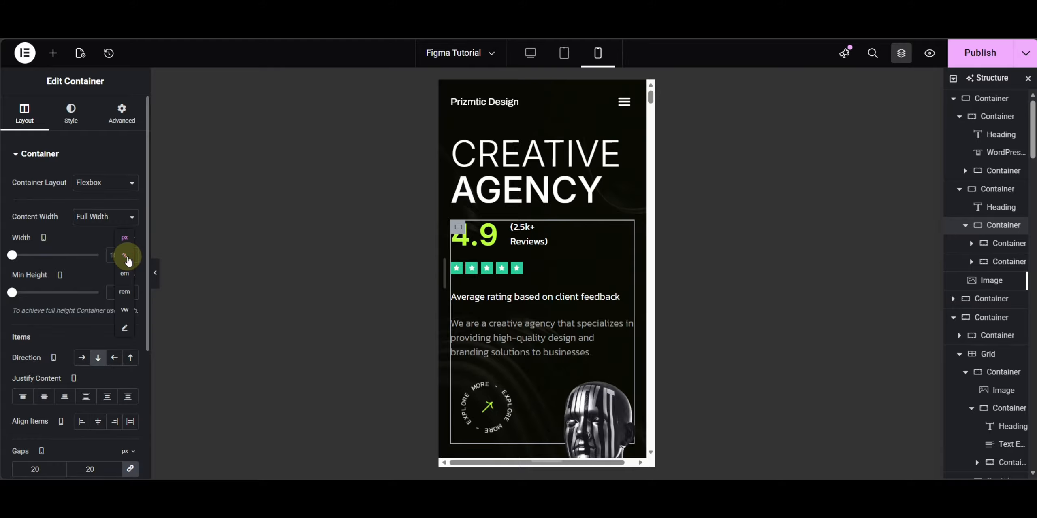
{"action": "left_click", "coordinate": [125, 255]}
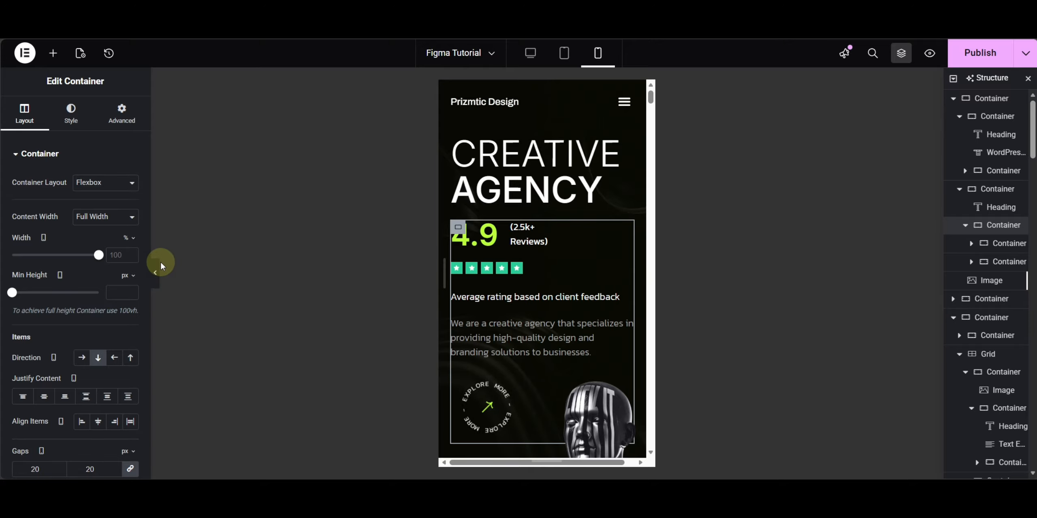
{"action": "left_click", "coordinate": [116, 255]}
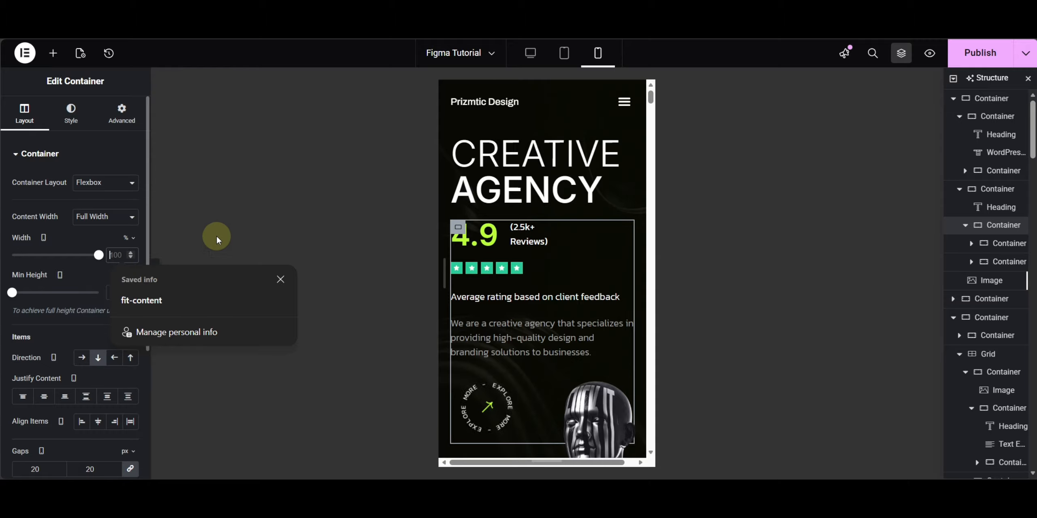
{"action": "key", "text": "ctrl+a"}
{"action": "type", "text": "60"}
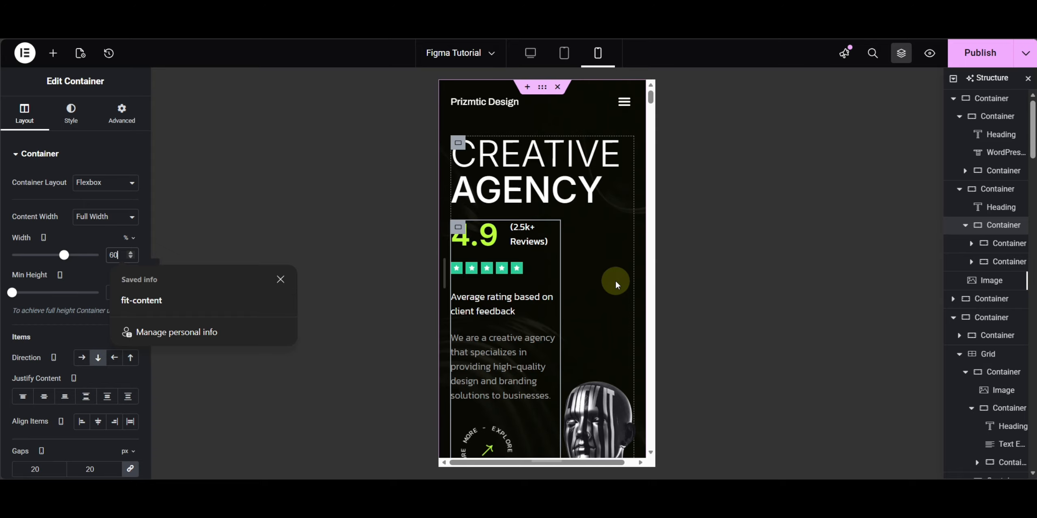
Set the mobile custom width of the hero's striped-face portrait image to 100%.
{"action": "scroll", "coordinate": [615, 279], "scroll_direction": "down", "scroll_amount": 3}
{"action": "scroll", "coordinate": [615, 279], "scroll_direction": "up", "scroll_amount": 3}
{"action": "scroll", "coordinate": [614, 280], "scroll_direction": "down", "scroll_amount": 3}
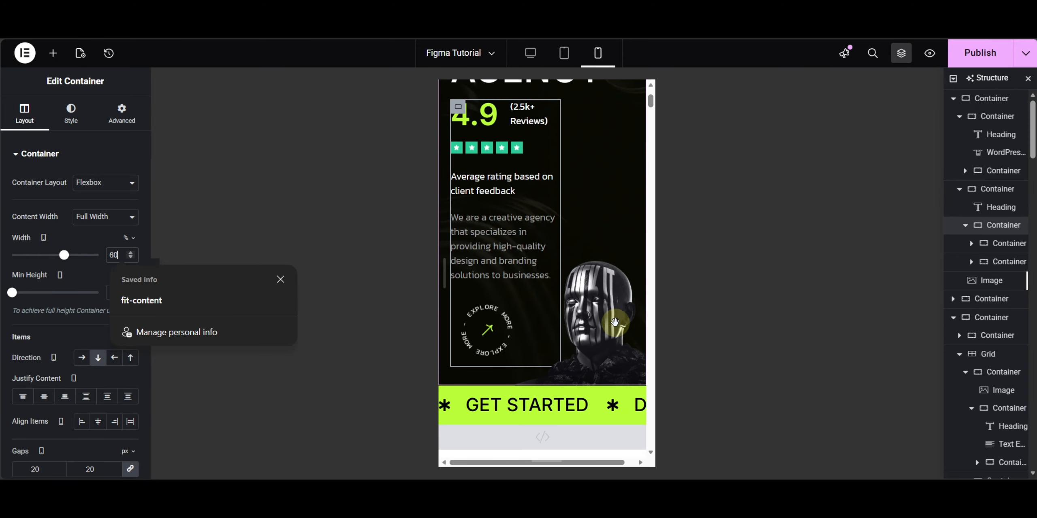
{"action": "left_click", "coordinate": [592, 310]}
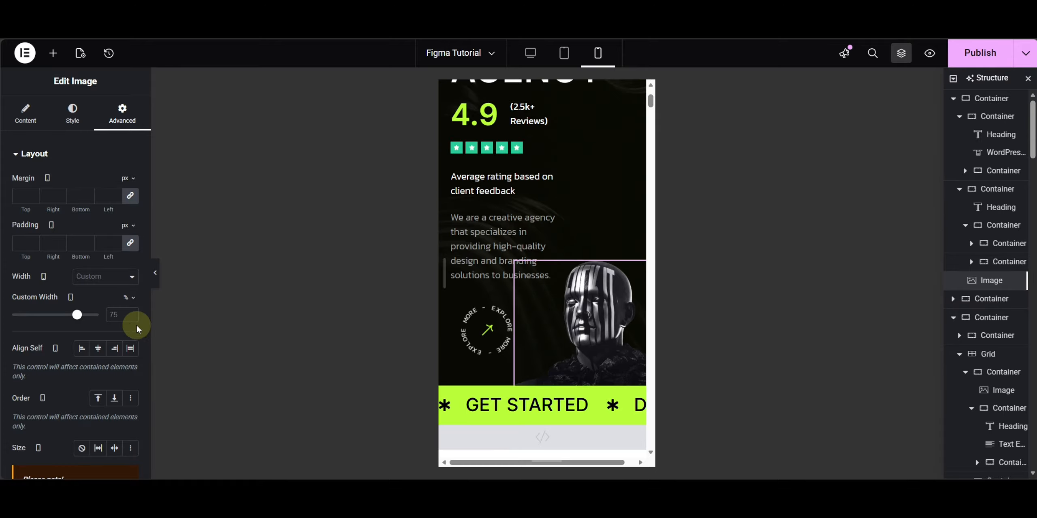
{"action": "double_click", "coordinate": [116, 315]}
{"action": "type", "text": "100"}
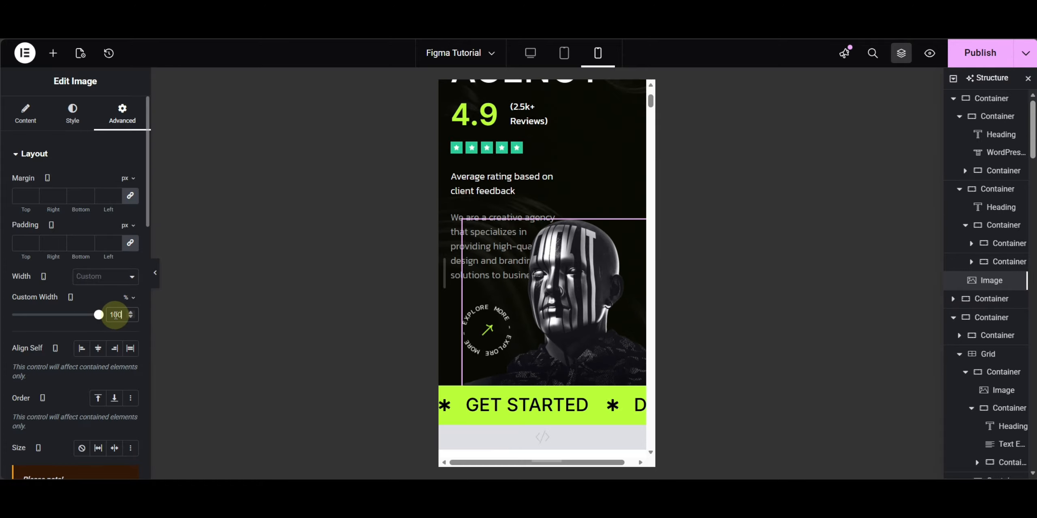
Set the hero portrait image's mobile horizontal offset to -130 px.
{"action": "scroll", "coordinate": [115, 314], "scroll_direction": "down", "scroll_amount": 10}
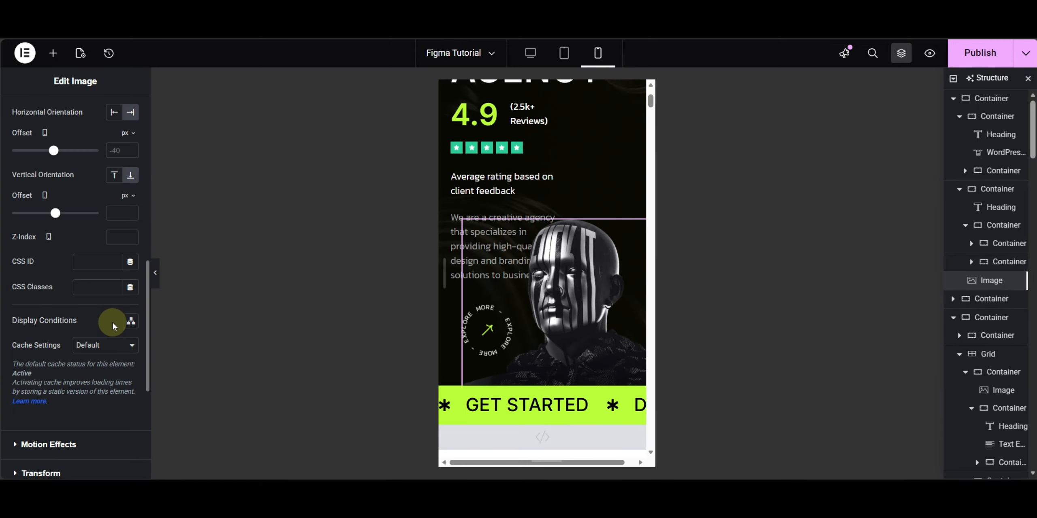
{"action": "left_click", "coordinate": [118, 149]}
{"action": "type", "text": "130"}
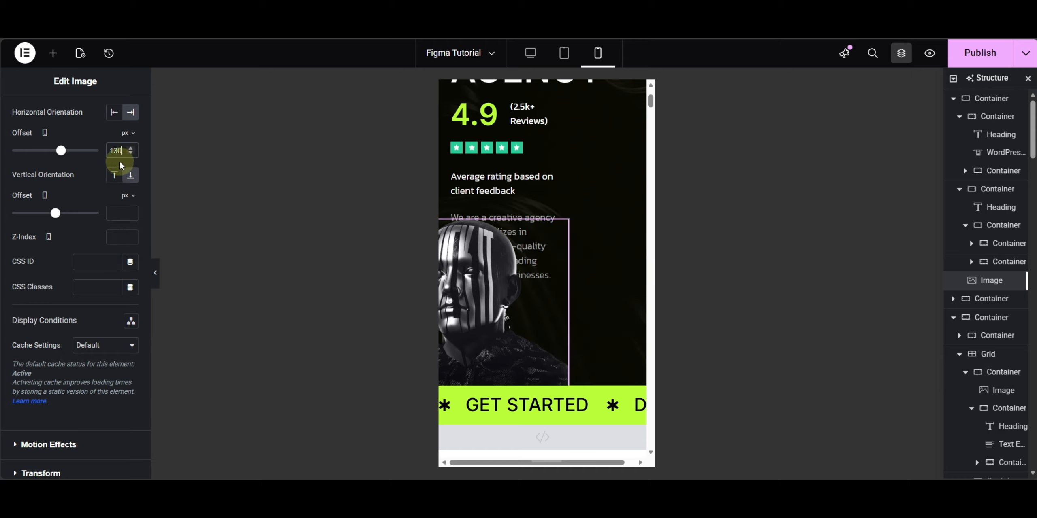
{"action": "left_click", "coordinate": [114, 150]}
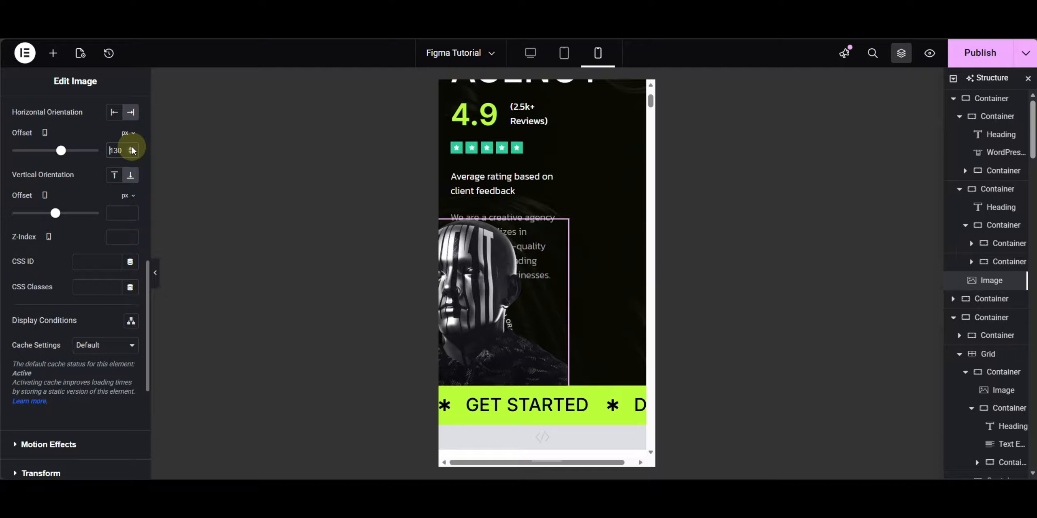
{"action": "type", "text": "-"}
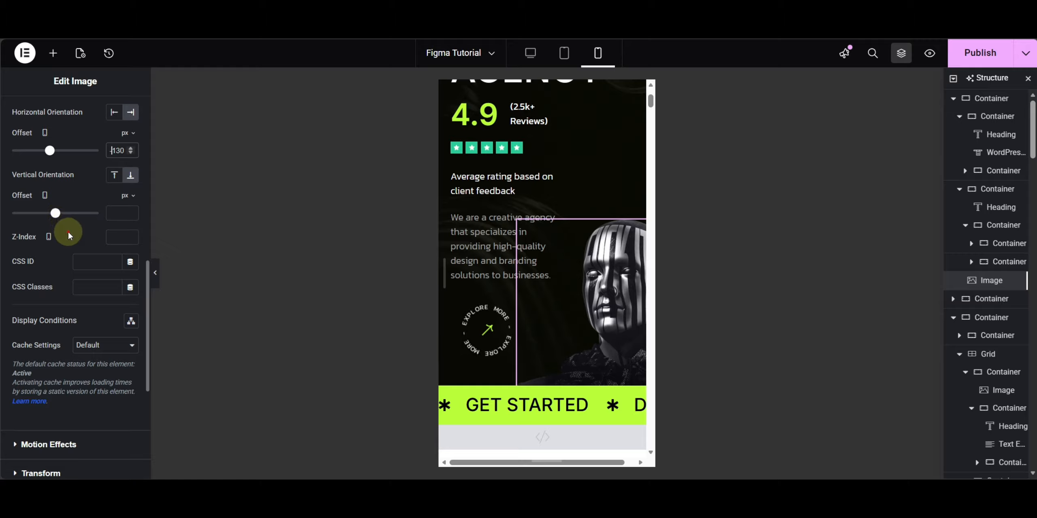
{"action": "scroll", "coordinate": [587, 323], "scroll_direction": "up", "scroll_amount": 3}
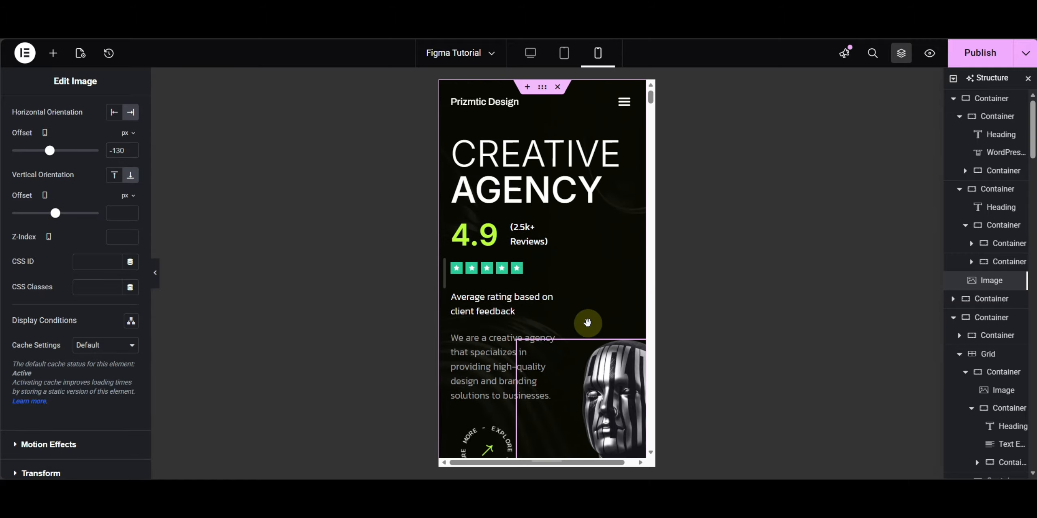
{"action": "scroll", "coordinate": [587, 322], "scroll_direction": "down", "scroll_amount": 3}
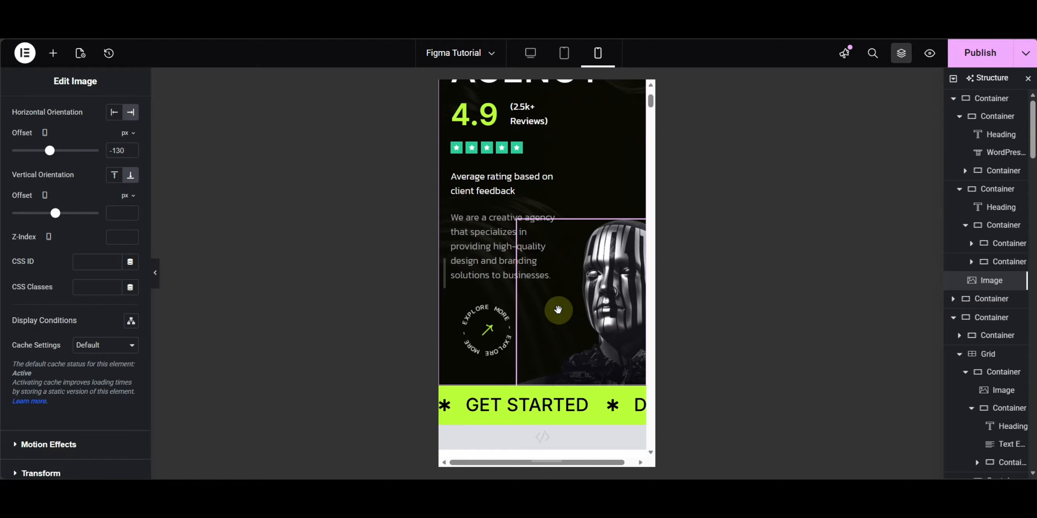
{"action": "scroll", "coordinate": [555, 308], "scroll_direction": "up", "scroll_amount": 3}
{"action": "scroll", "coordinate": [615, 147], "scroll_direction": "down", "scroll_amount": 1}
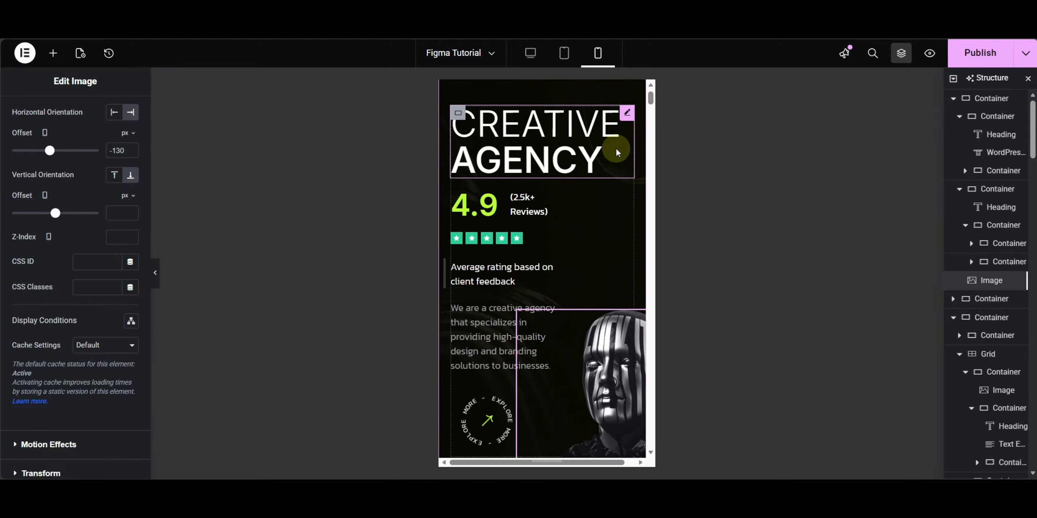
{"action": "scroll", "coordinate": [599, 182], "scroll_direction": "up", "scroll_amount": 1}
{"action": "scroll", "coordinate": [578, 213], "scroll_direction": "down", "scroll_amount": 3}
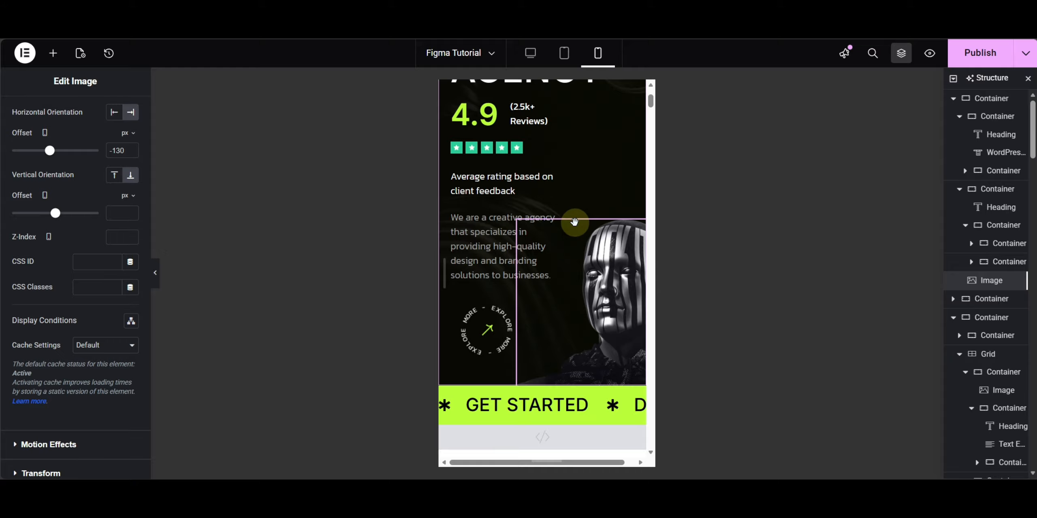
Set the mobile text size of the green icon list starting with GET STARTED to 24 px.
{"action": "scroll", "coordinate": [574, 222], "scroll_direction": "down", "scroll_amount": 3}
{"action": "scroll", "coordinate": [575, 222], "scroll_direction": "down", "scroll_amount": 1}
{"action": "scroll", "coordinate": [576, 224], "scroll_direction": "up", "scroll_amount": 3}
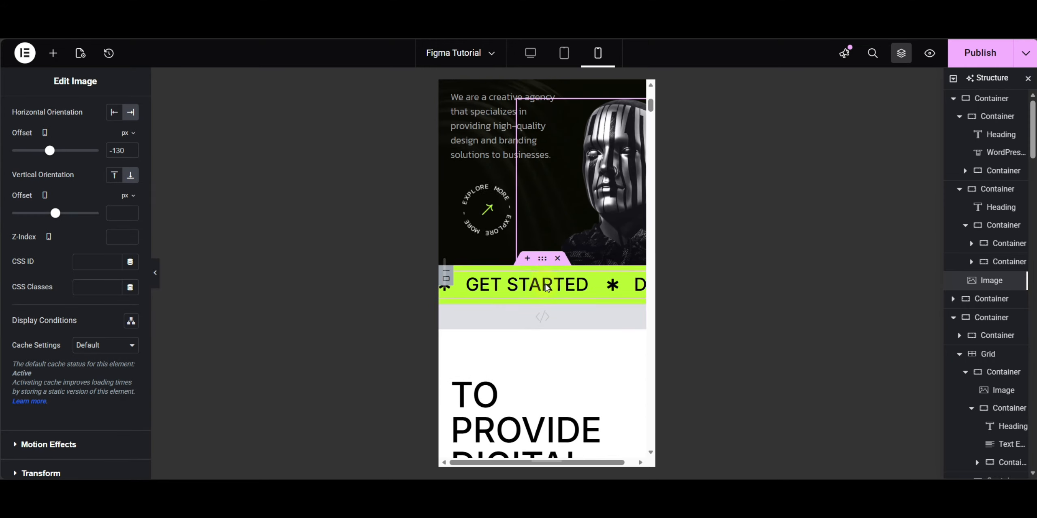
{"action": "left_click", "coordinate": [497, 287]}
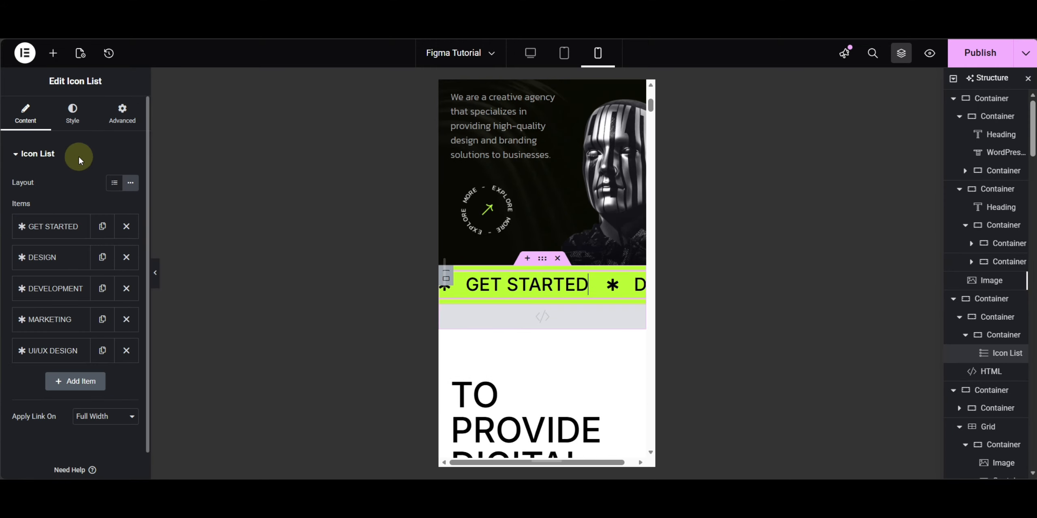
{"action": "left_click", "coordinate": [69, 121]}
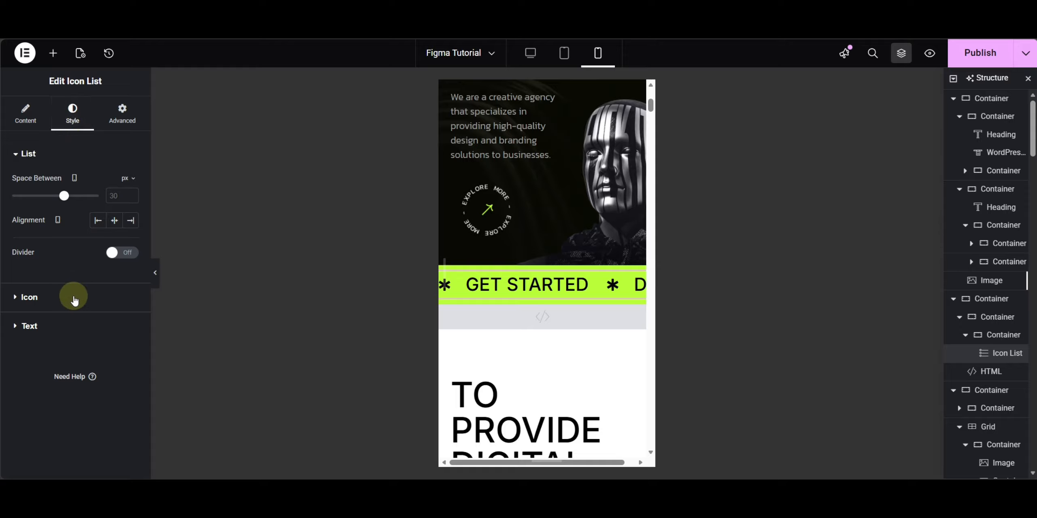
{"action": "left_click", "coordinate": [58, 324]}
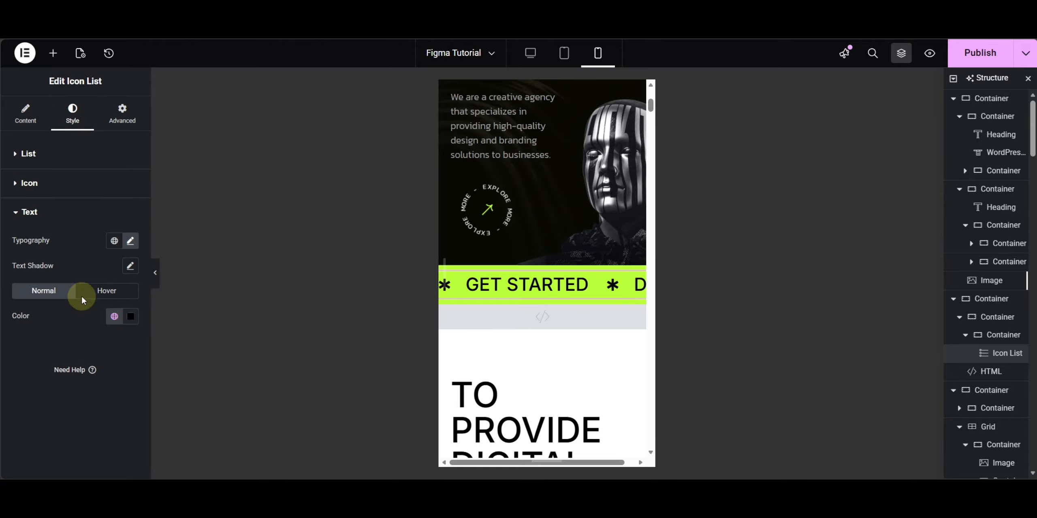
{"action": "left_click", "coordinate": [130, 240]}
{"action": "type", "text": "24"}
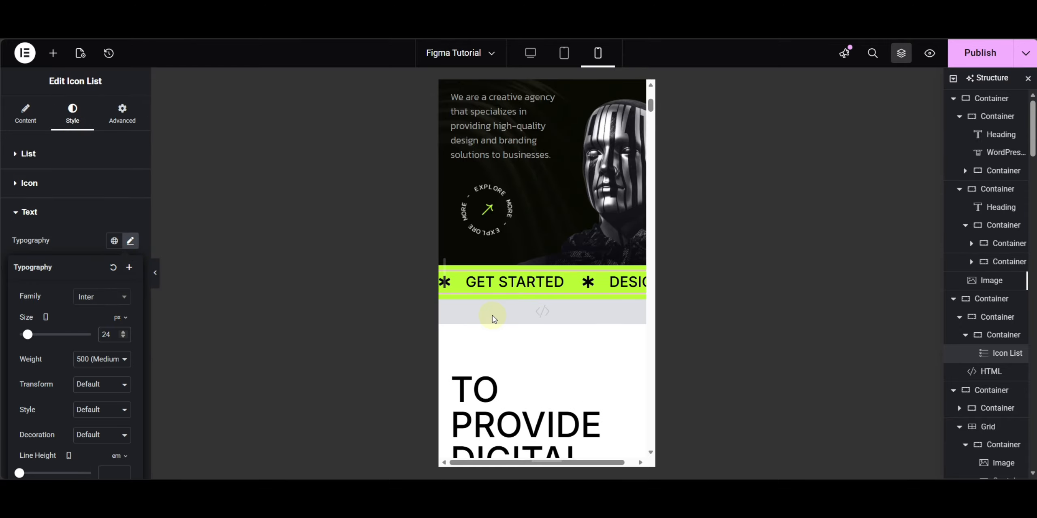
Set the mobile font size of the "TO PROVIDE digital SOLUTION." heading to 36 px.
{"action": "scroll", "coordinate": [624, 301], "scroll_direction": "down", "scroll_amount": 3}
{"action": "scroll", "coordinate": [624, 301], "scroll_direction": "down", "scroll_amount": 3}
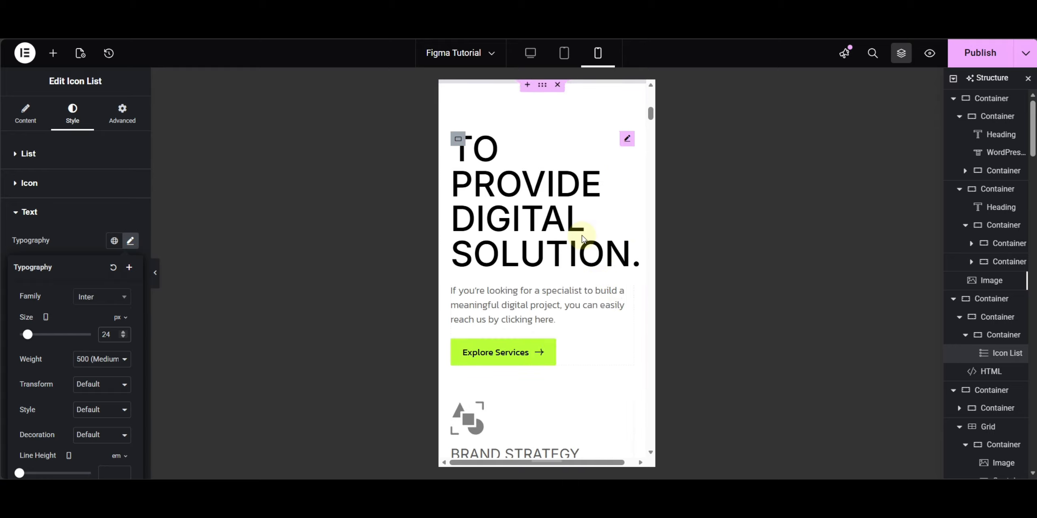
{"action": "left_click", "coordinate": [511, 215]}
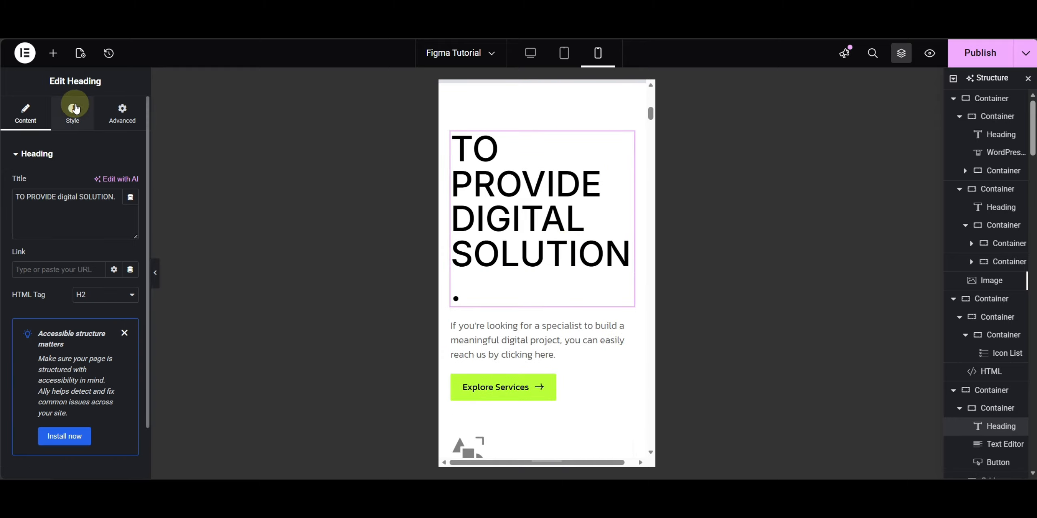
{"action": "left_click", "coordinate": [74, 107]}
{"action": "left_click", "coordinate": [130, 217]}
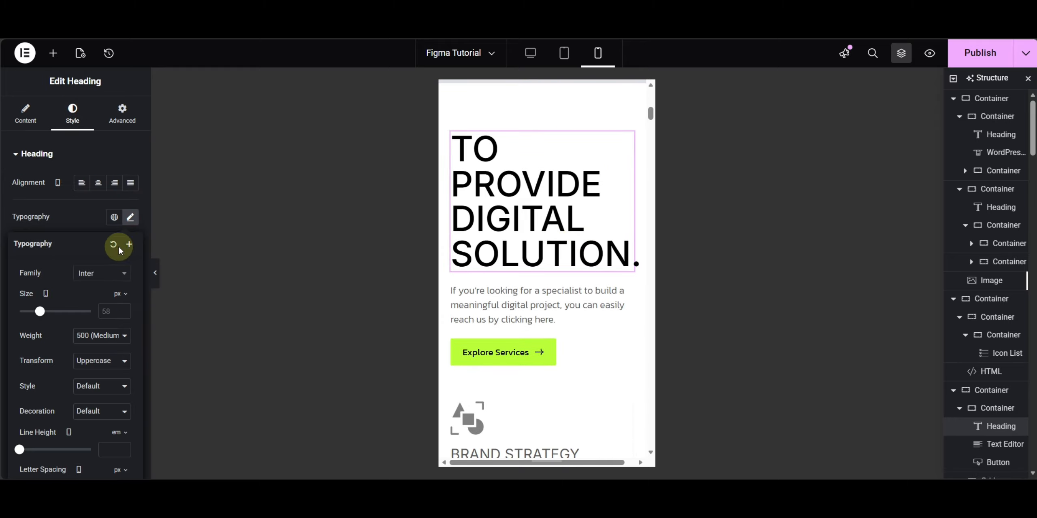
{"action": "type", "text": "36"}
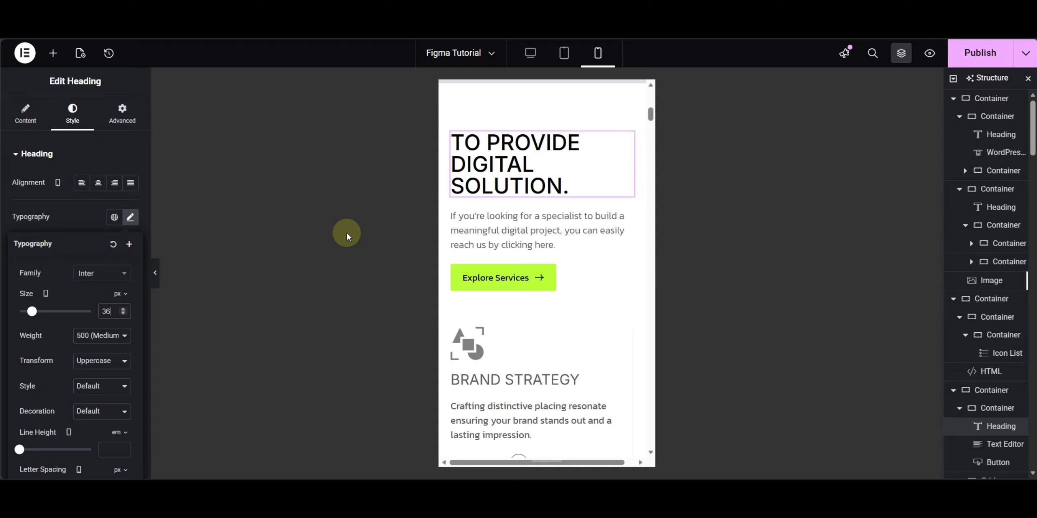
Set the Brand Strategy card container's mobile padding to 0 px on all four sides.
{"action": "scroll", "coordinate": [544, 217], "scroll_direction": "down", "scroll_amount": 12}
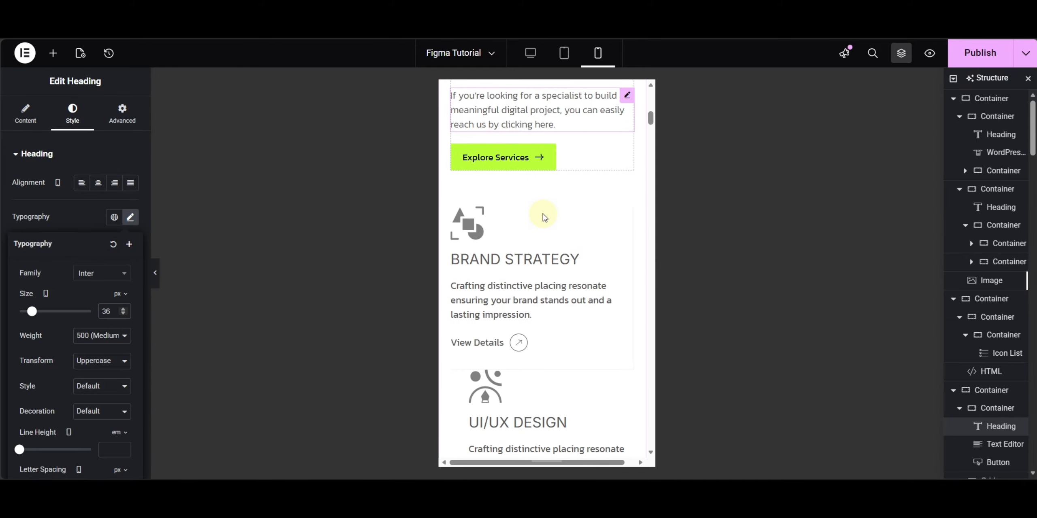
{"action": "scroll", "coordinate": [544, 218], "scroll_direction": "up", "scroll_amount": 5}
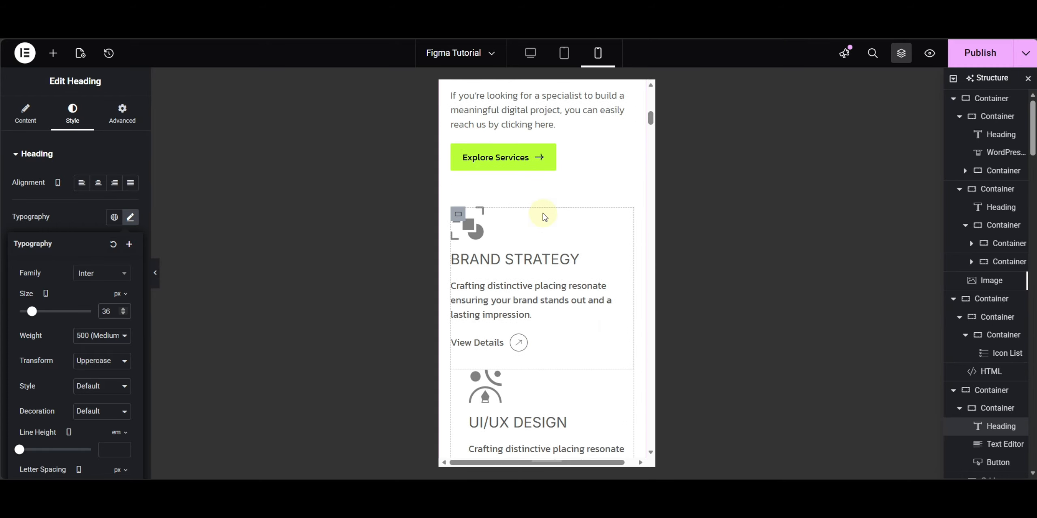
{"action": "left_click", "coordinate": [457, 217]}
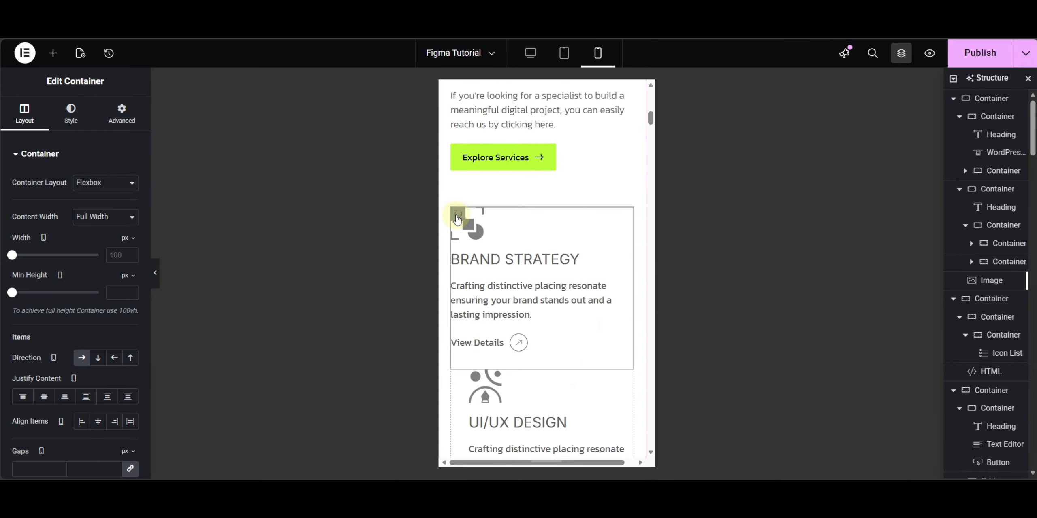
{"action": "left_click", "coordinate": [121, 113]}
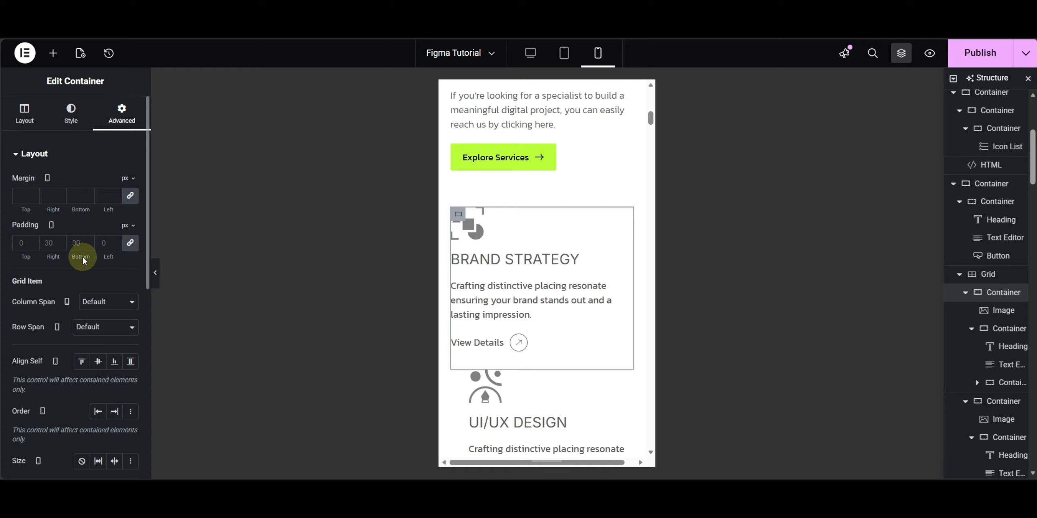
{"action": "left_click", "coordinate": [130, 243]}
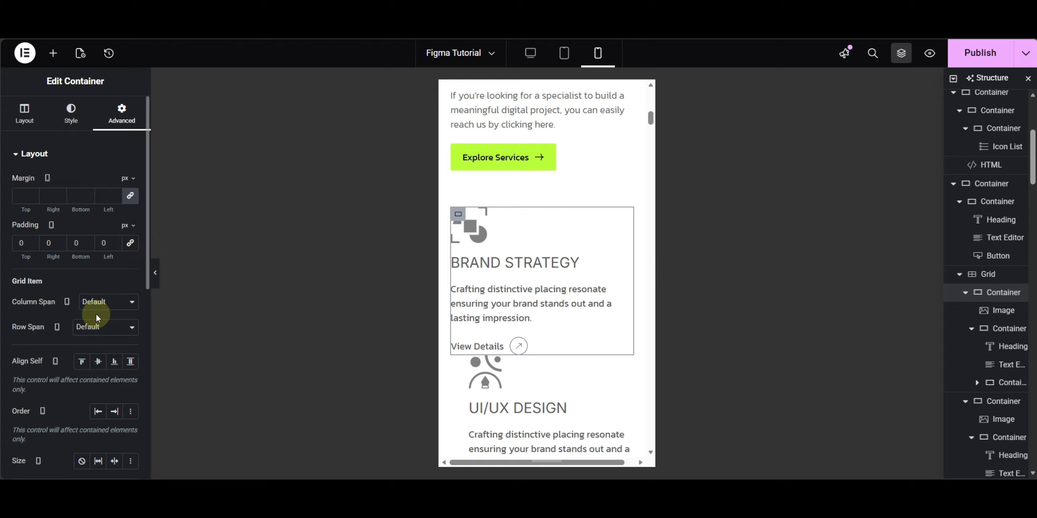
Open the Brand Strategy card's border settings and continue removing the mobile padding from the other service card containers.
{"action": "left_click", "coordinate": [68, 130]}
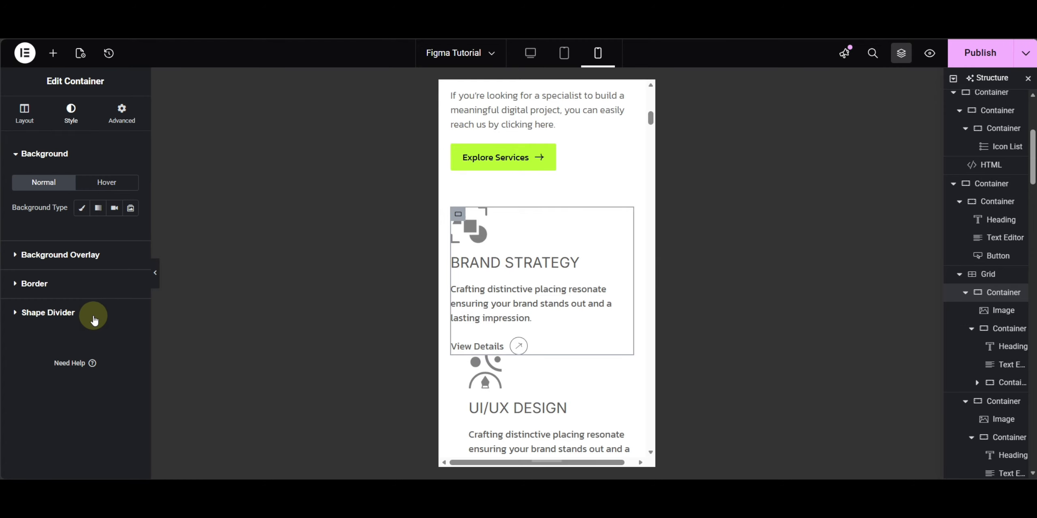
{"action": "left_click", "coordinate": [51, 286]}
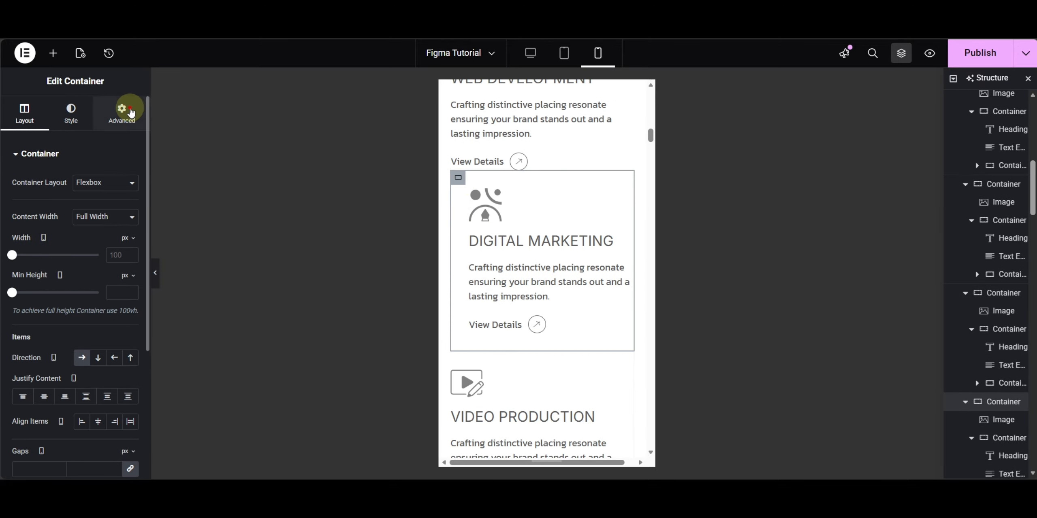
{"action": "left_click", "coordinate": [130, 112]}
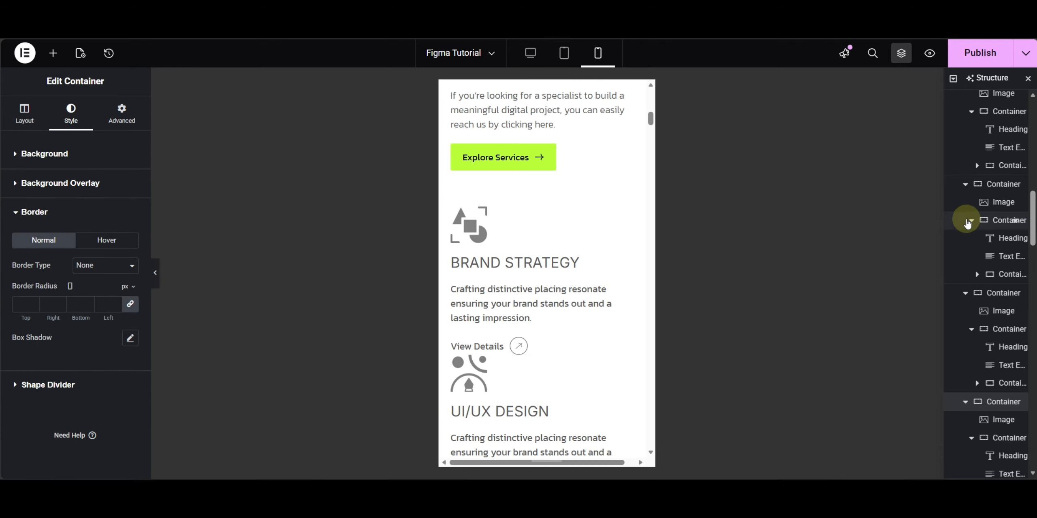
Set the column and row gaps of the service cards grid to 40 px on mobile.
{"action": "scroll", "coordinate": [972, 215], "scroll_direction": "up", "scroll_amount": 5}
{"action": "scroll", "coordinate": [987, 209], "scroll_direction": "up", "scroll_amount": 2}
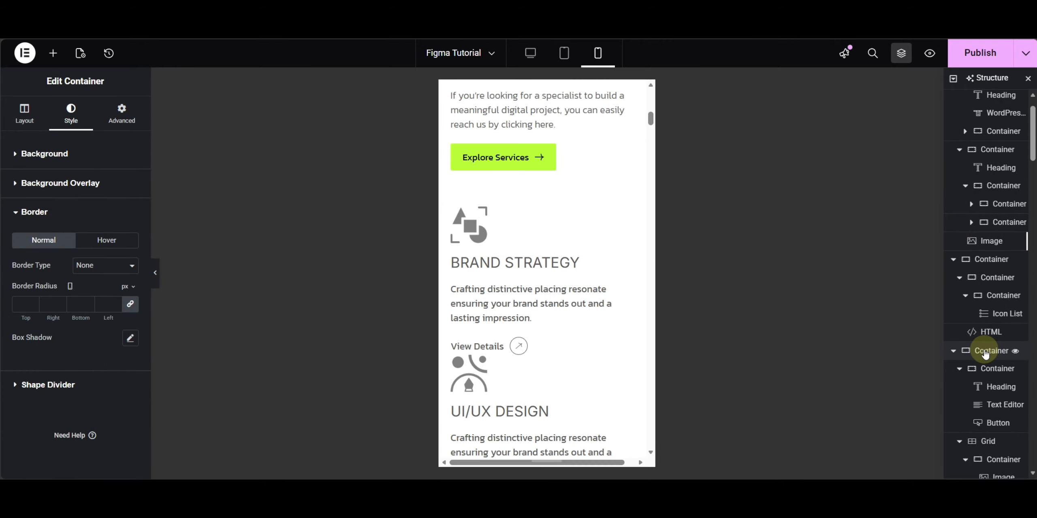
{"action": "left_click", "coordinate": [980, 443]}
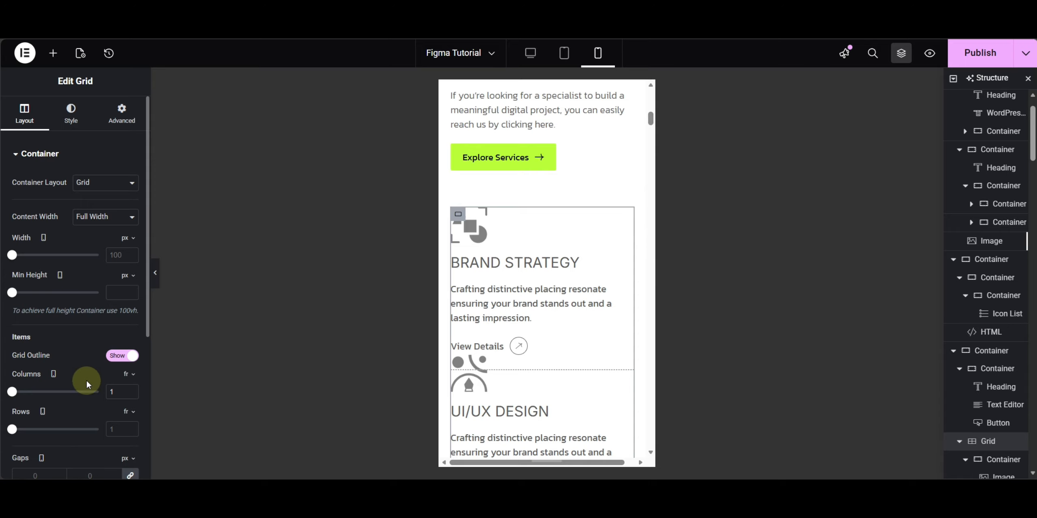
{"action": "scroll", "coordinate": [86, 380], "scroll_direction": "down", "scroll_amount": 3}
{"action": "left_click", "coordinate": [86, 355]}
{"action": "type", "text": "40"}
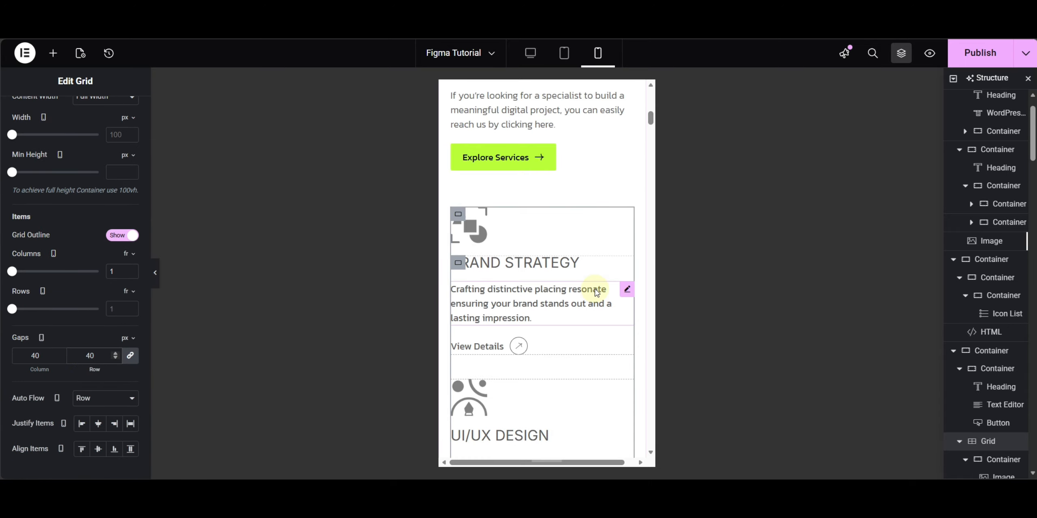
Check the service cards' spacing and set the mobile font size of the 300 counter number to 140 px.
{"action": "scroll", "coordinate": [595, 292], "scroll_direction": "down", "scroll_amount": 3}
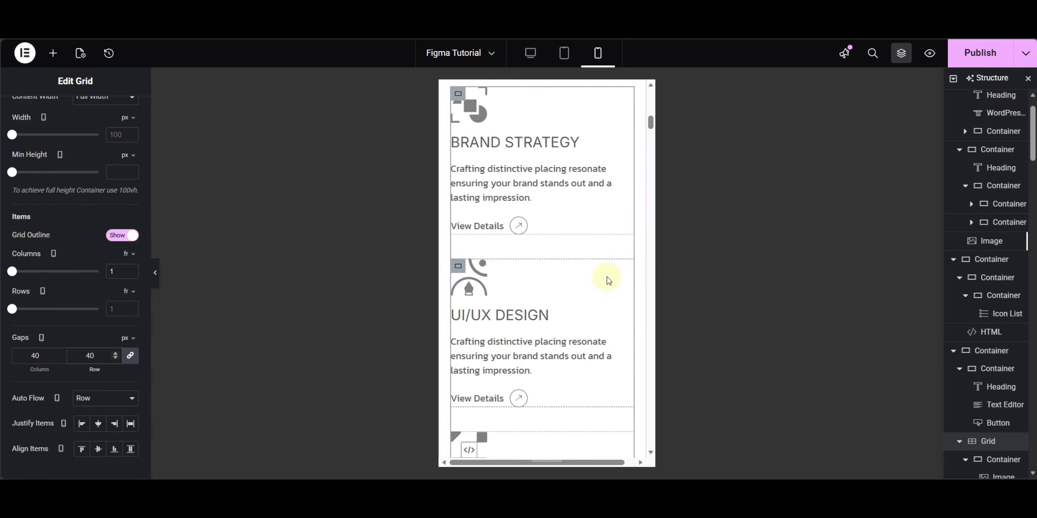
{"action": "scroll", "coordinate": [607, 280], "scroll_direction": "down", "scroll_amount": 8}
{"action": "scroll", "coordinate": [608, 280], "scroll_direction": "up", "scroll_amount": 8}
{"action": "scroll", "coordinate": [607, 279], "scroll_direction": "up", "scroll_amount": 5}
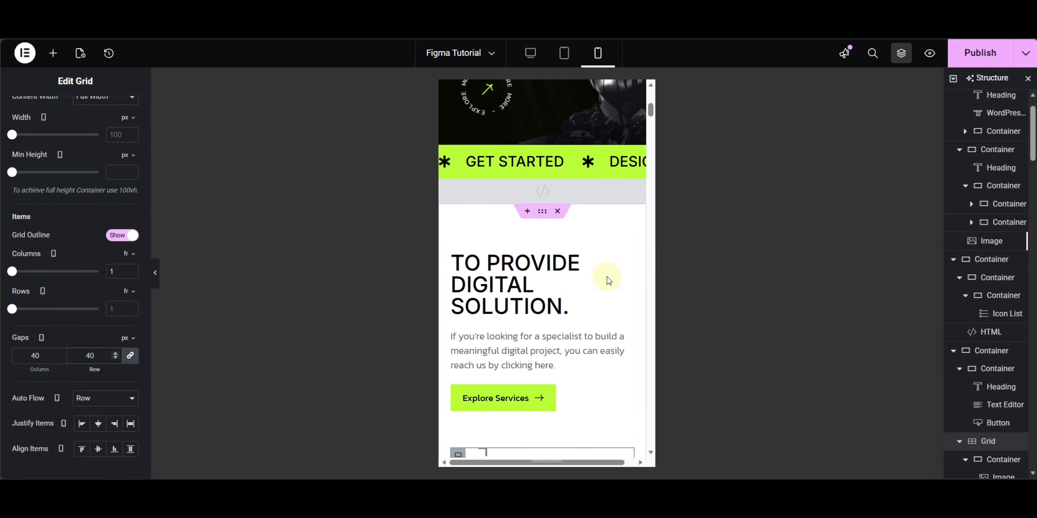
{"action": "scroll", "coordinate": [607, 280], "scroll_direction": "down", "scroll_amount": 10}
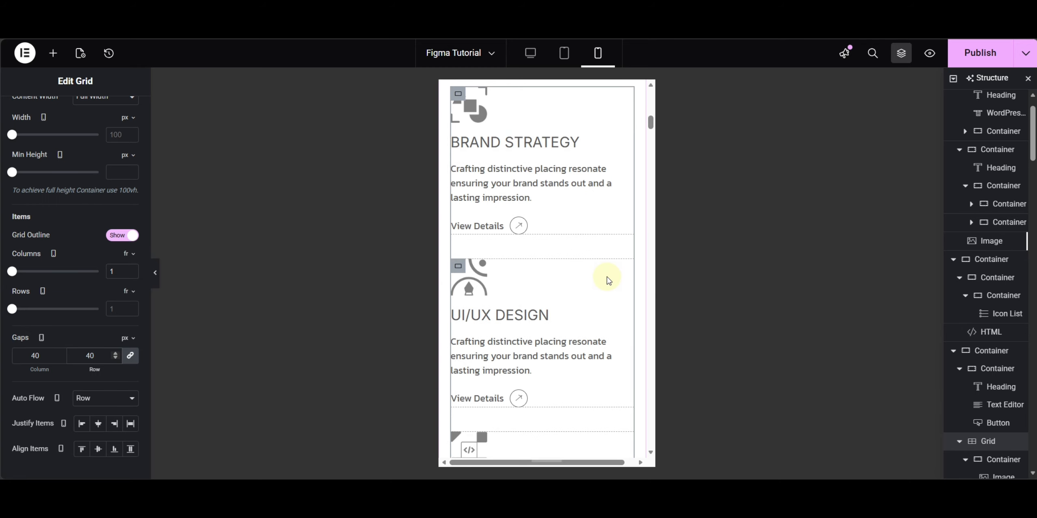
{"action": "scroll", "coordinate": [607, 279], "scroll_direction": "down", "scroll_amount": 10}
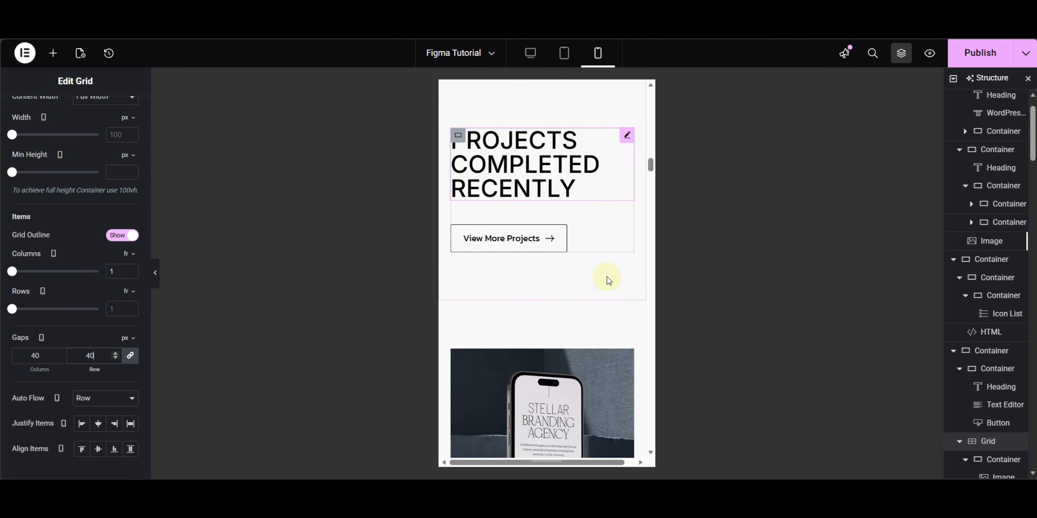
{"action": "scroll", "coordinate": [612, 278], "scroll_direction": "up", "scroll_amount": 5}
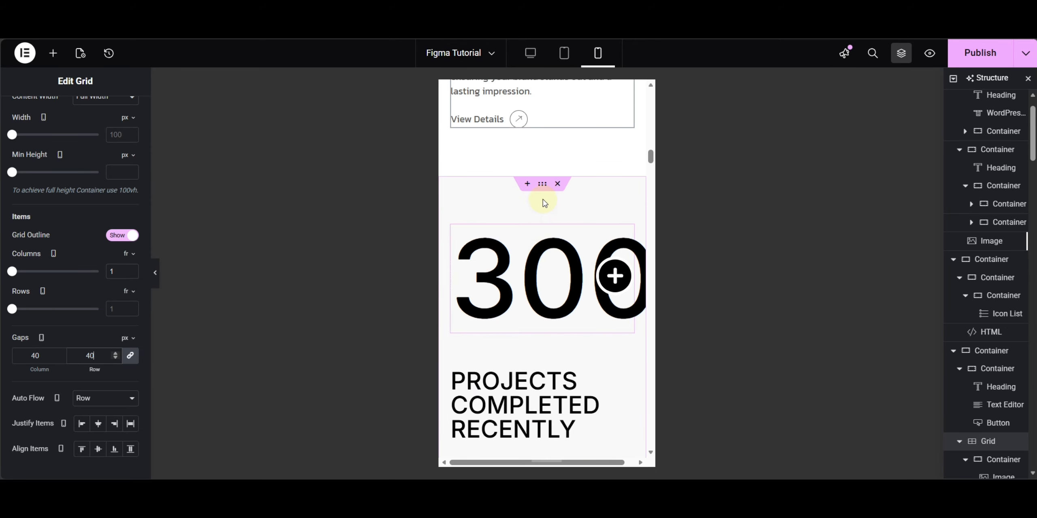
{"action": "left_click", "coordinate": [543, 187]}
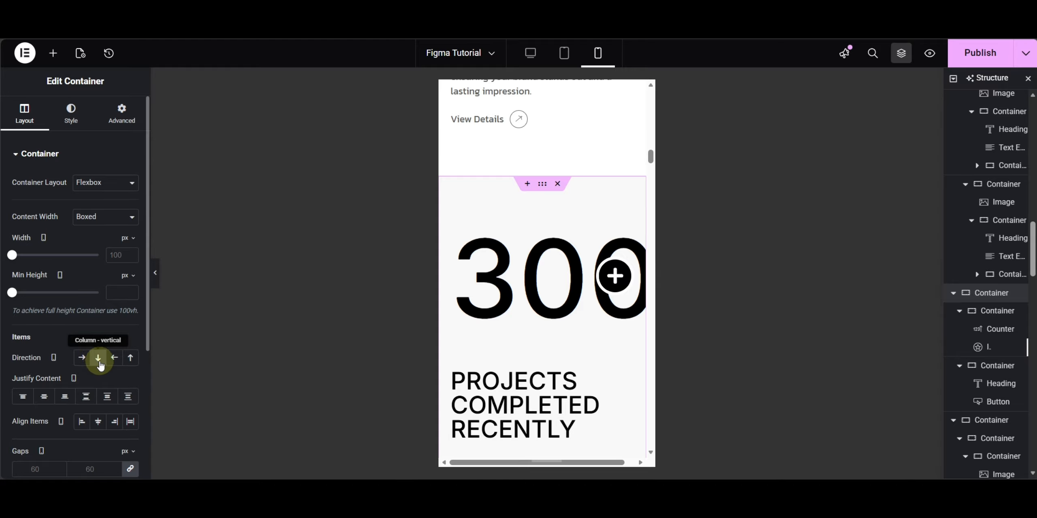
{"action": "left_click", "coordinate": [520, 280]}
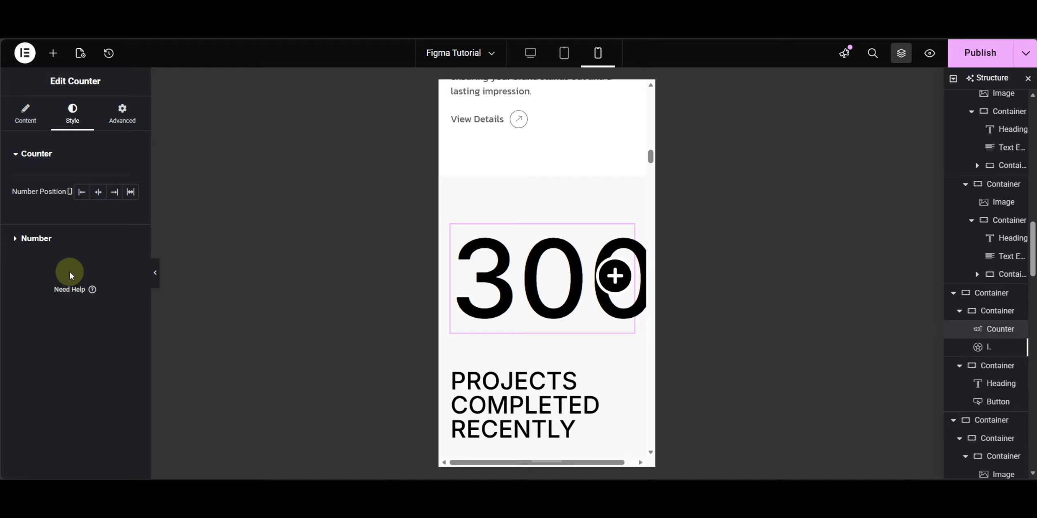
{"action": "left_click", "coordinate": [48, 238]}
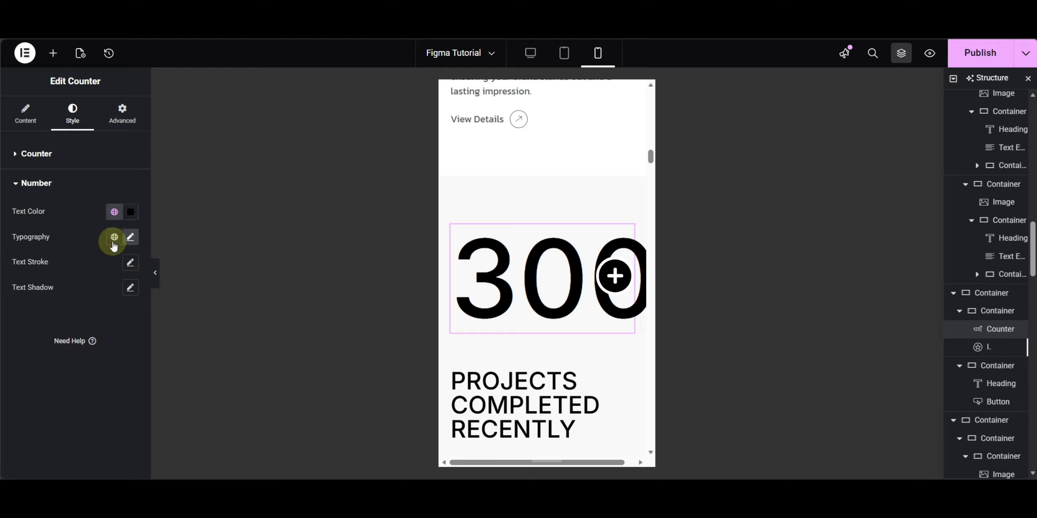
{"action": "left_click", "coordinate": [130, 237]}
{"action": "type", "text": "140"}
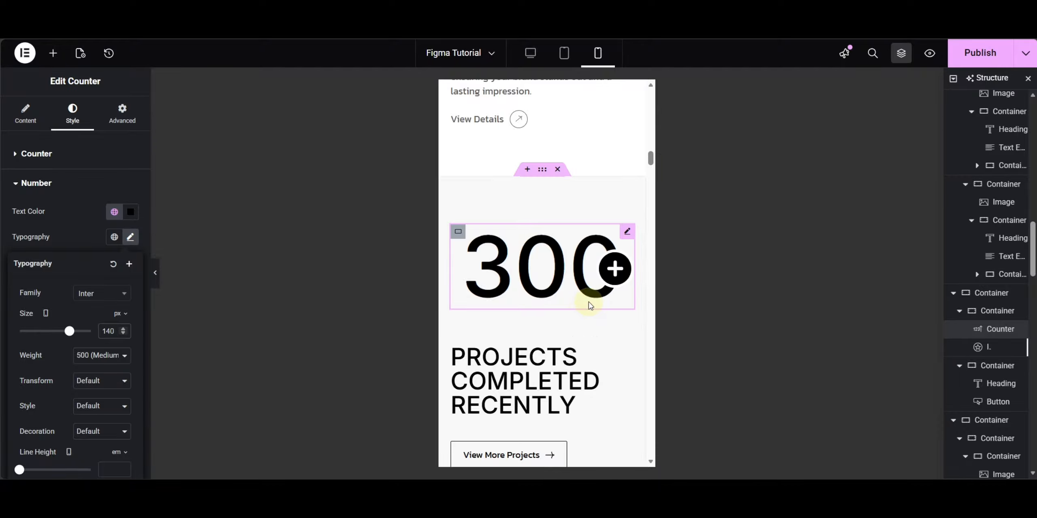
Set the size of the plus icon next to the 300 counter to 14 px on mobile.
{"action": "left_click", "coordinate": [615, 275]}
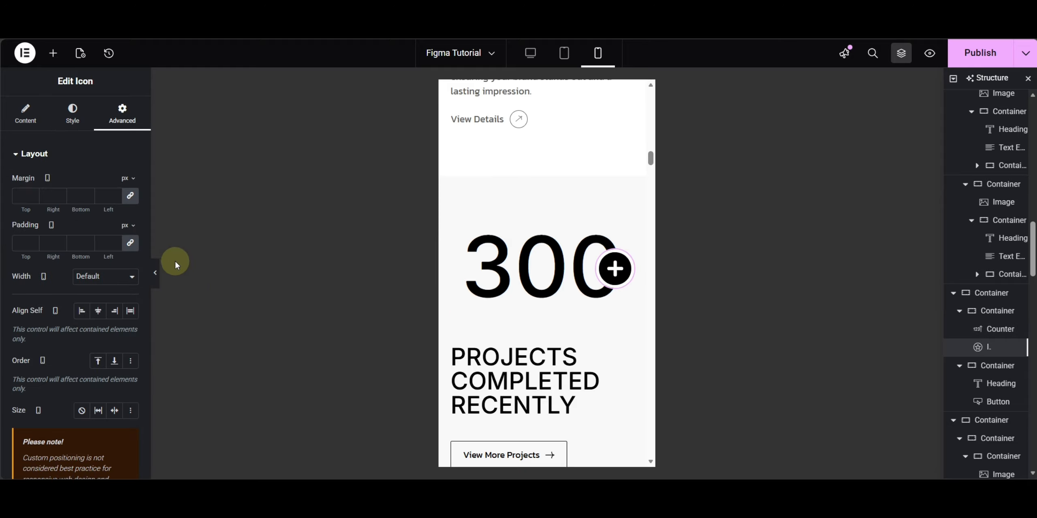
{"action": "left_click", "coordinate": [71, 113]}
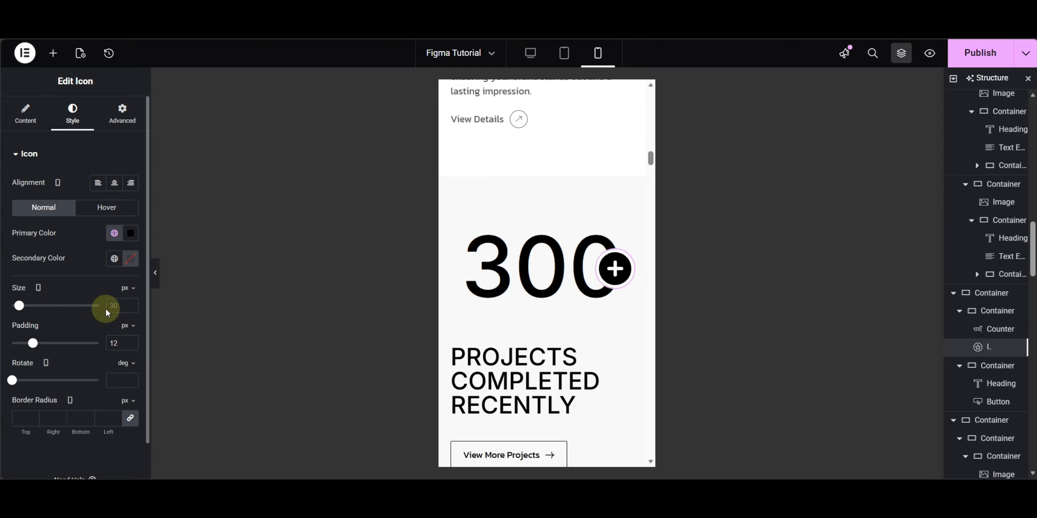
{"action": "type", "text": "12"}
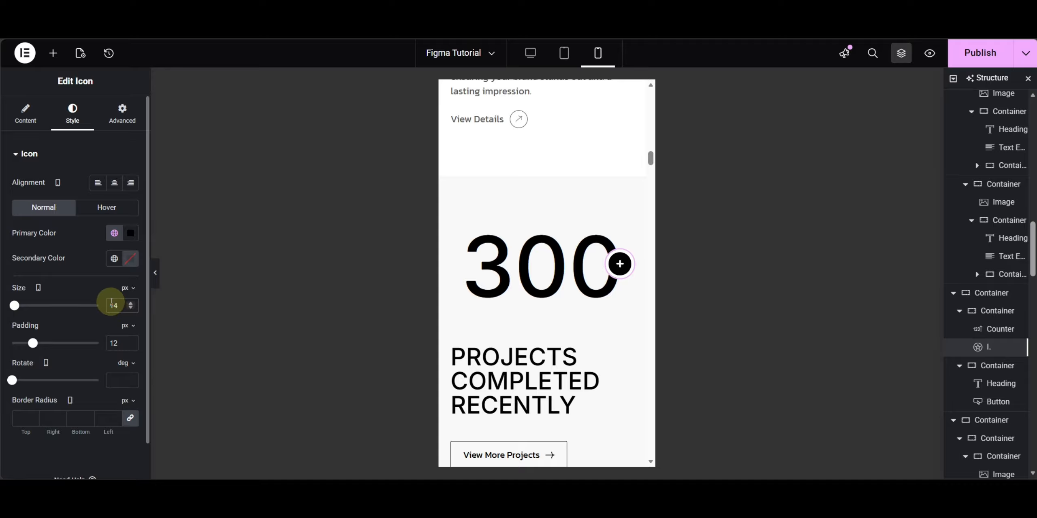
Set the plus icon's mobile offsets beside the 300 counter to 8 px horizontally and 27% vertically.
{"action": "left_click", "coordinate": [116, 115]}
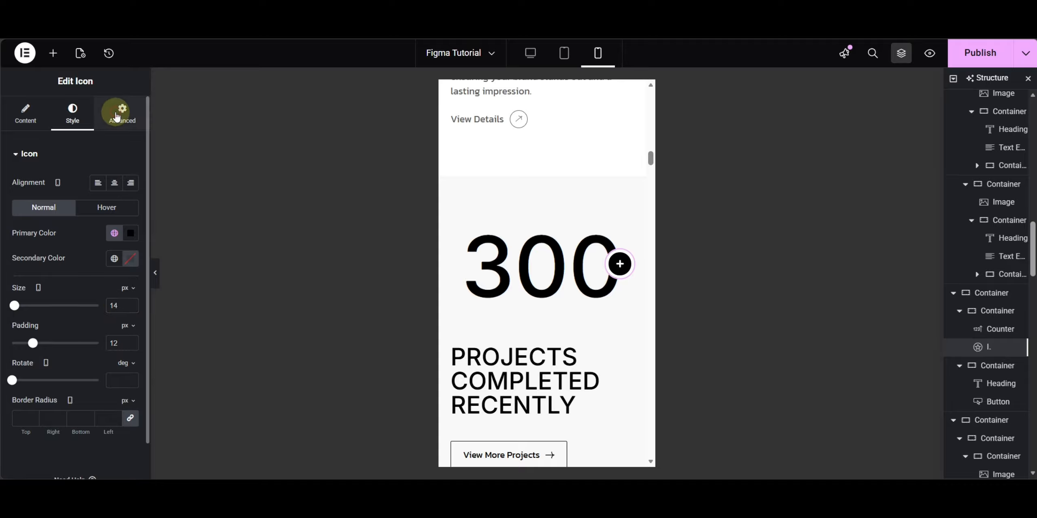
{"action": "scroll", "coordinate": [49, 352], "scroll_direction": "down", "scroll_amount": 8}
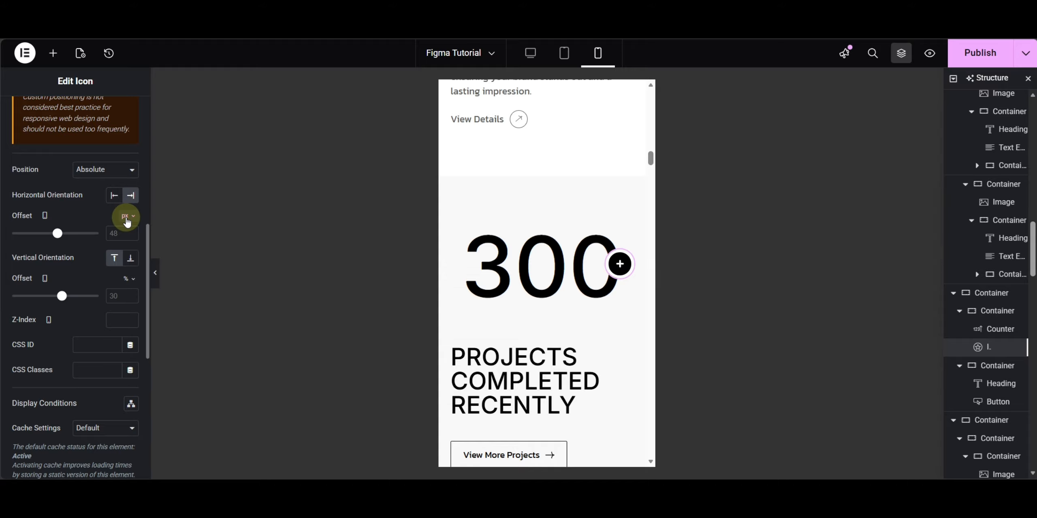
{"action": "left_click", "coordinate": [117, 234]}
{"action": "key", "text": "BackSpace"}
{"action": "key", "text": "BackSpace"}
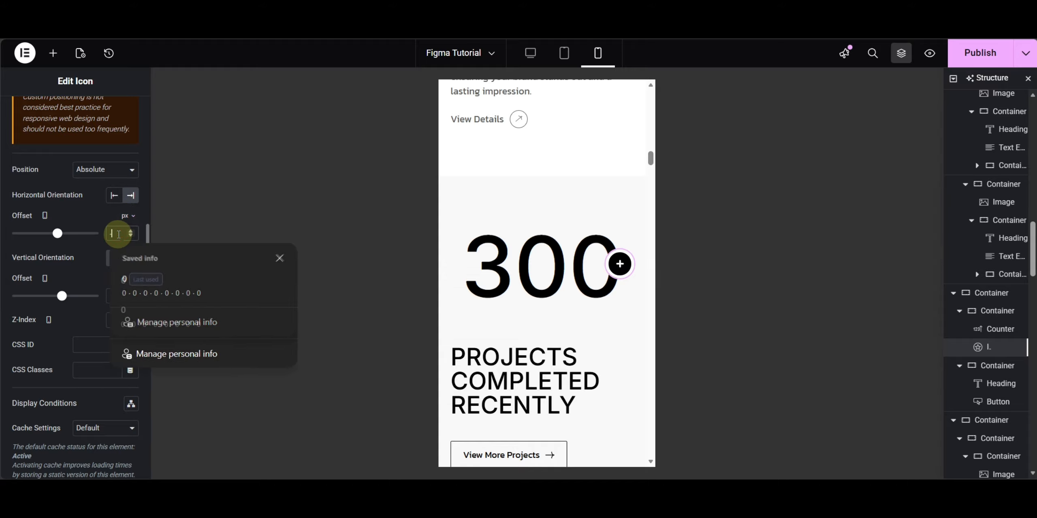
{"action": "type", "text": "-3"}
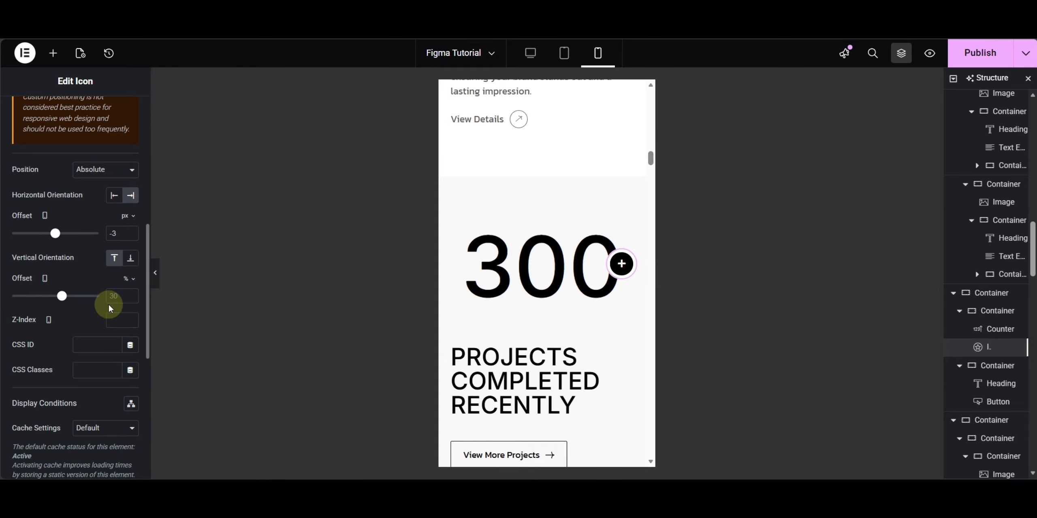
{"action": "left_click", "coordinate": [120, 297]}
{"action": "key", "text": "BackSpace"}
{"action": "key", "text": "BackSpace"}
{"action": "type", "text": "27"}
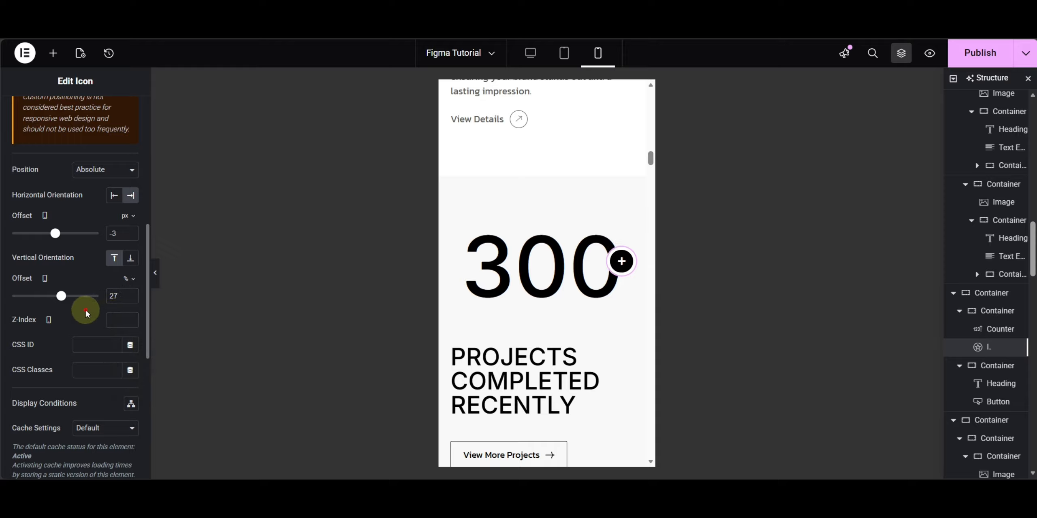
{"action": "left_click", "coordinate": [130, 236]}
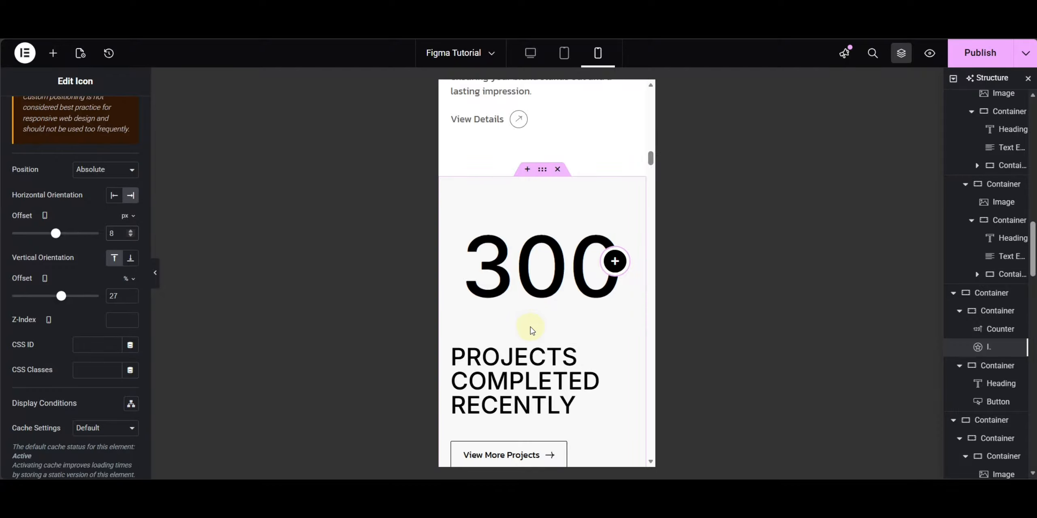
Set the mobile font size of the Projects Completed Recently heading to 36 px.
{"action": "scroll", "coordinate": [529, 323], "scroll_direction": "down", "scroll_amount": 3}
{"action": "left_click", "coordinate": [528, 258]}
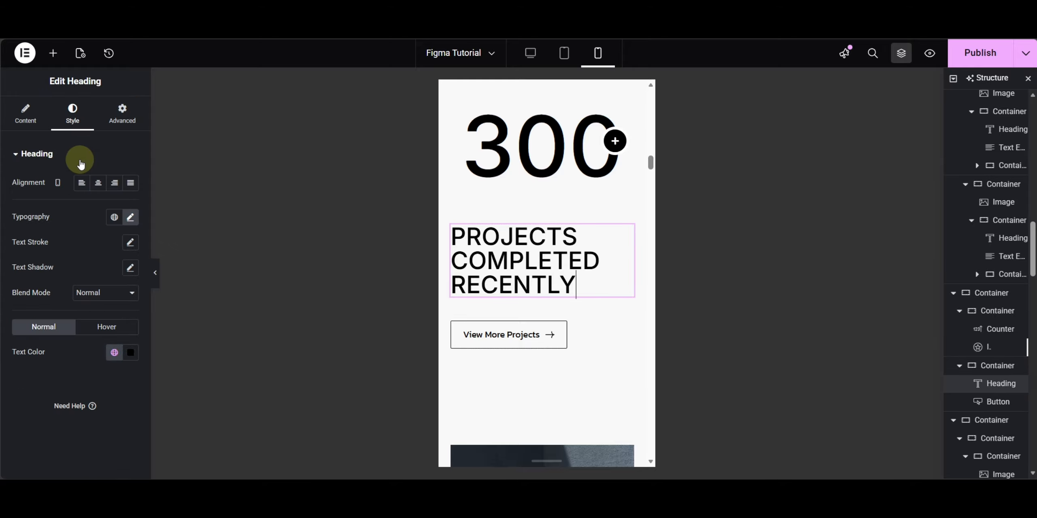
{"action": "left_click", "coordinate": [130, 217]}
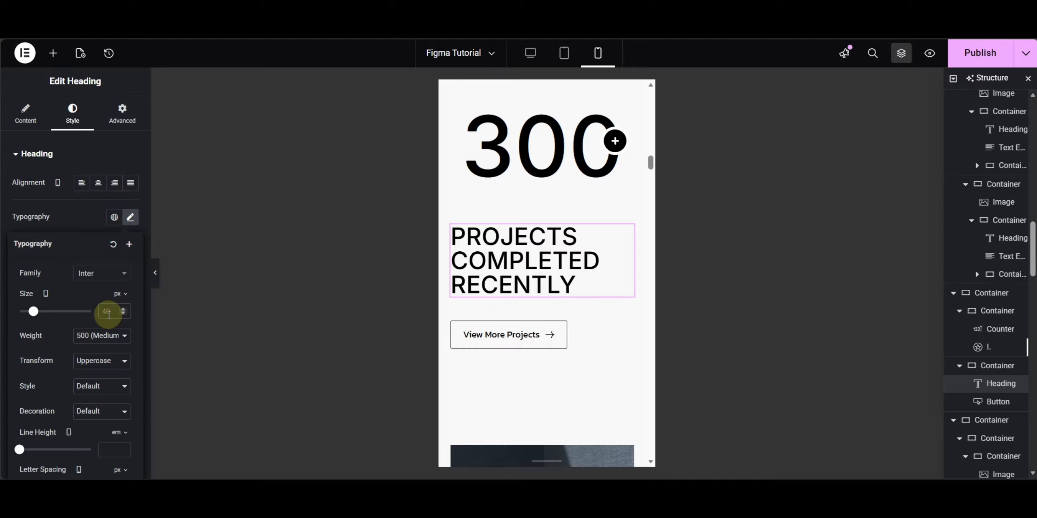
{"action": "type", "text": "36"}
{"action": "left_click", "coordinate": [57, 222]}
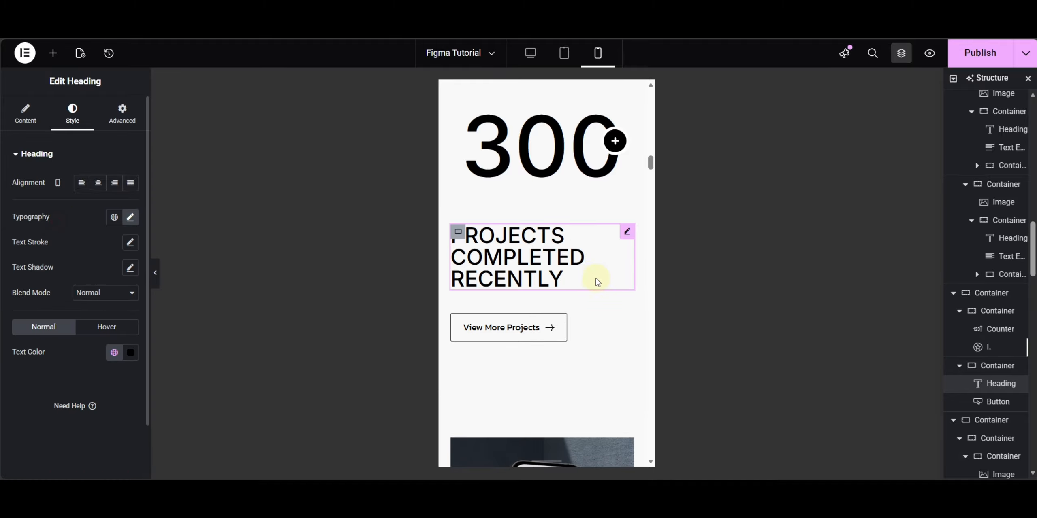
Set the column and row gaps of the 300 counter section's outer container to 30 px on mobile.
{"action": "scroll", "coordinate": [598, 282], "scroll_direction": "up", "scroll_amount": 3}
{"action": "left_click", "coordinate": [542, 186]}
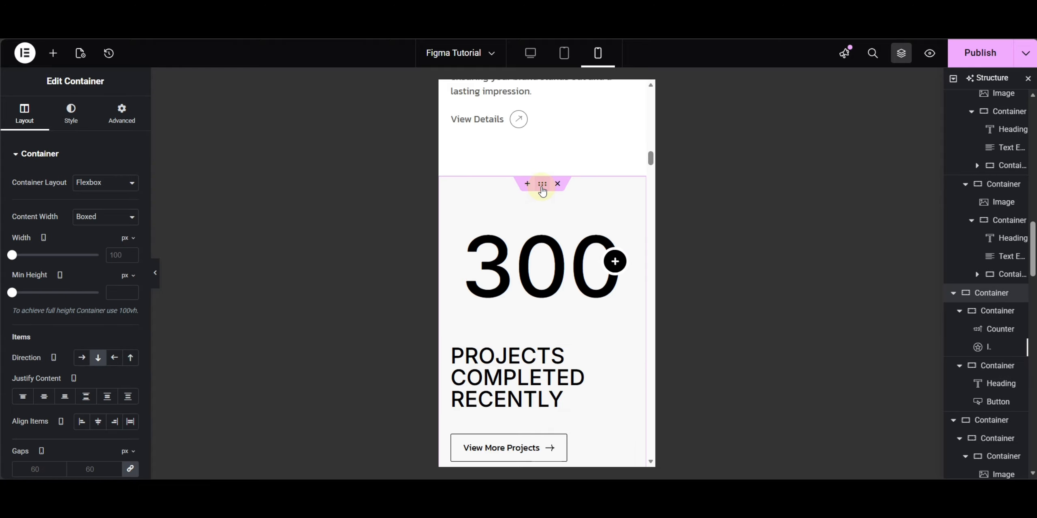
{"action": "scroll", "coordinate": [75, 324], "scroll_direction": "down", "scroll_amount": 3}
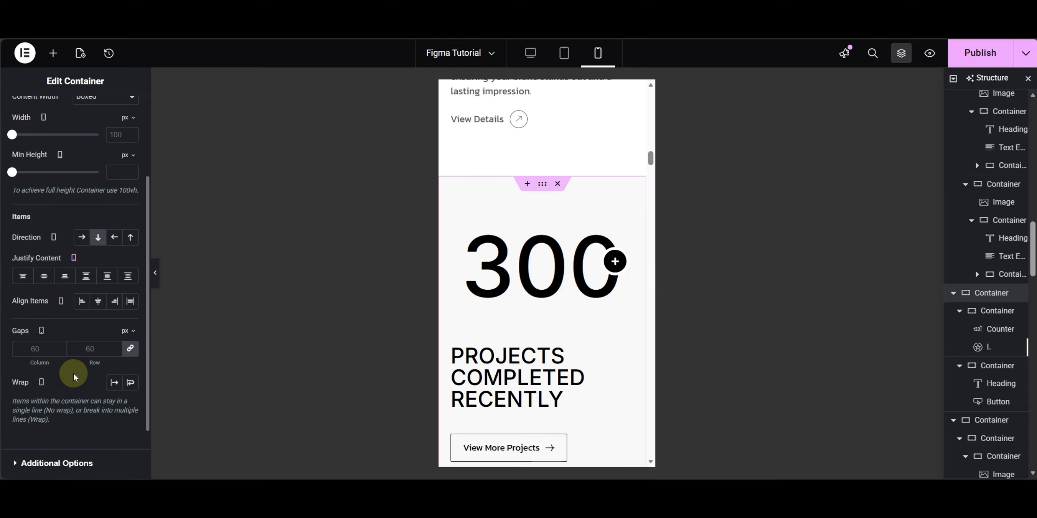
{"action": "left_click", "coordinate": [88, 349]}
{"action": "type", "text": "30"}
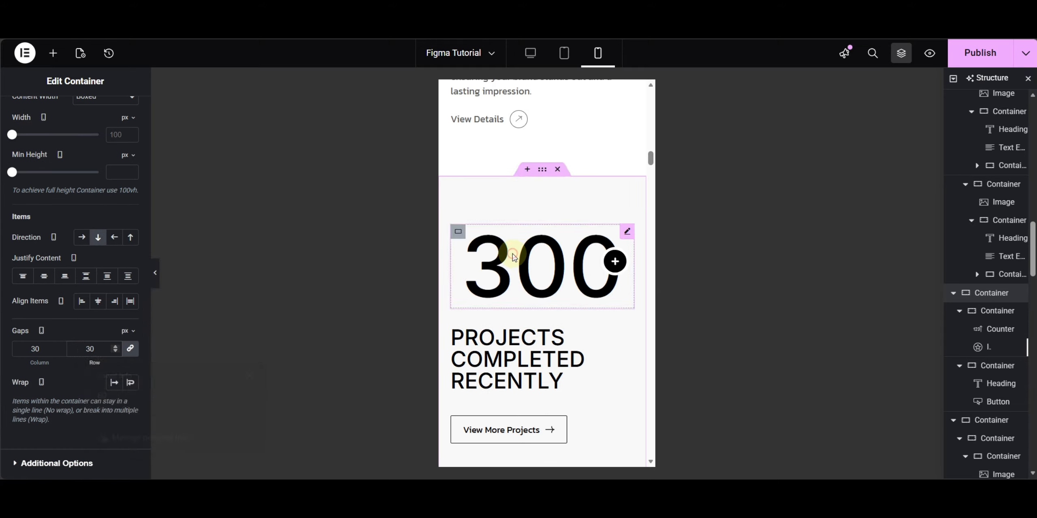
Align the 300 counter number to the start and set the plus icon's horizontal offset to 24 px on mobile.
{"action": "left_click", "coordinate": [556, 275]}
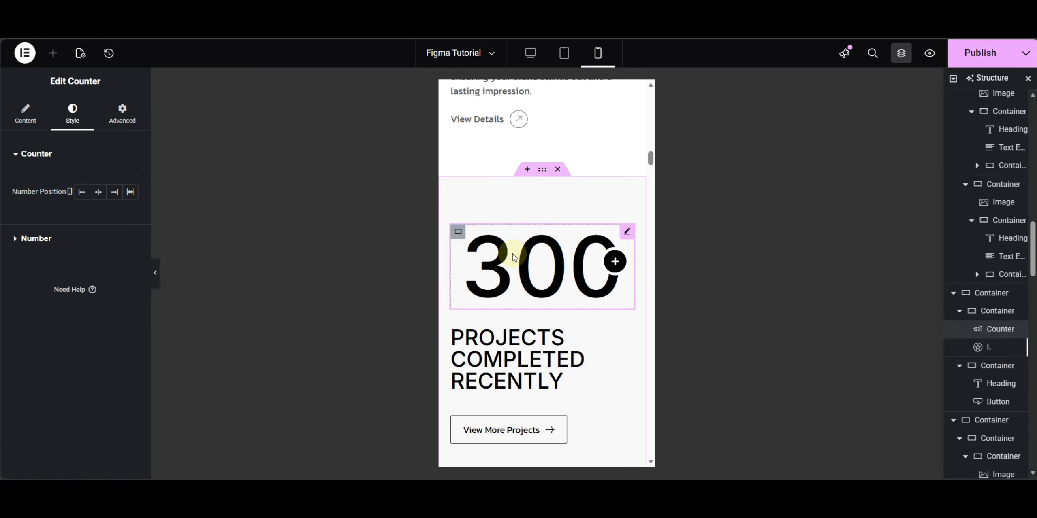
{"action": "left_click", "coordinate": [81, 194]}
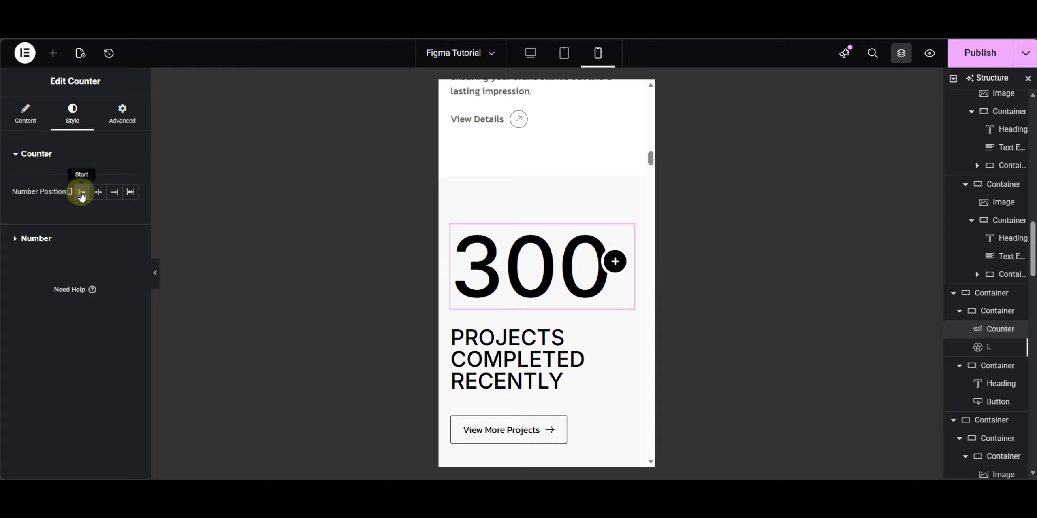
{"action": "left_click", "coordinate": [614, 265]}
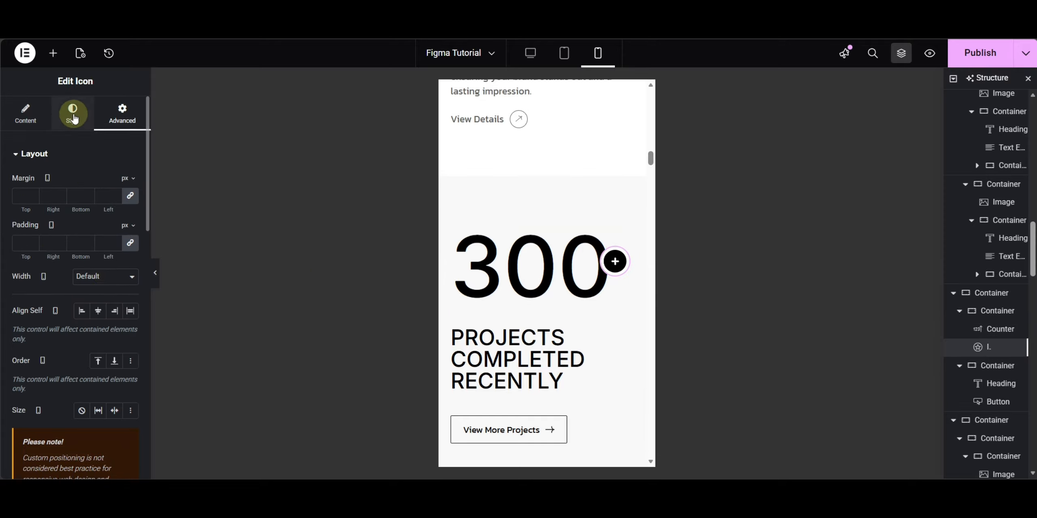
{"action": "scroll", "coordinate": [107, 322], "scroll_direction": "down", "scroll_amount": 8}
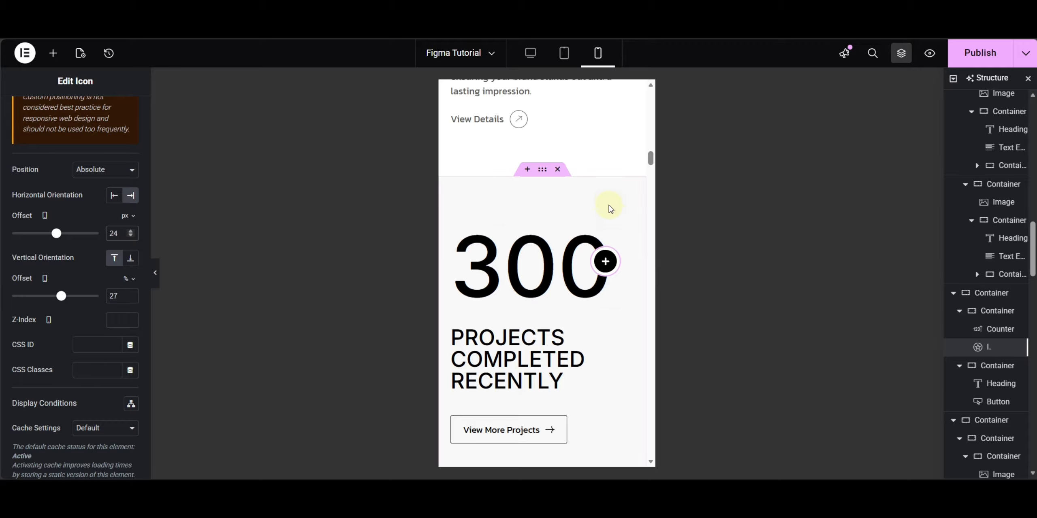
Review the project cards' spacing and set the column and row gaps of their outer section container to 30 px on mobile.
{"action": "scroll", "coordinate": [610, 234], "scroll_direction": "down", "scroll_amount": 5}
{"action": "scroll", "coordinate": [609, 234], "scroll_direction": "up", "scroll_amount": 3}
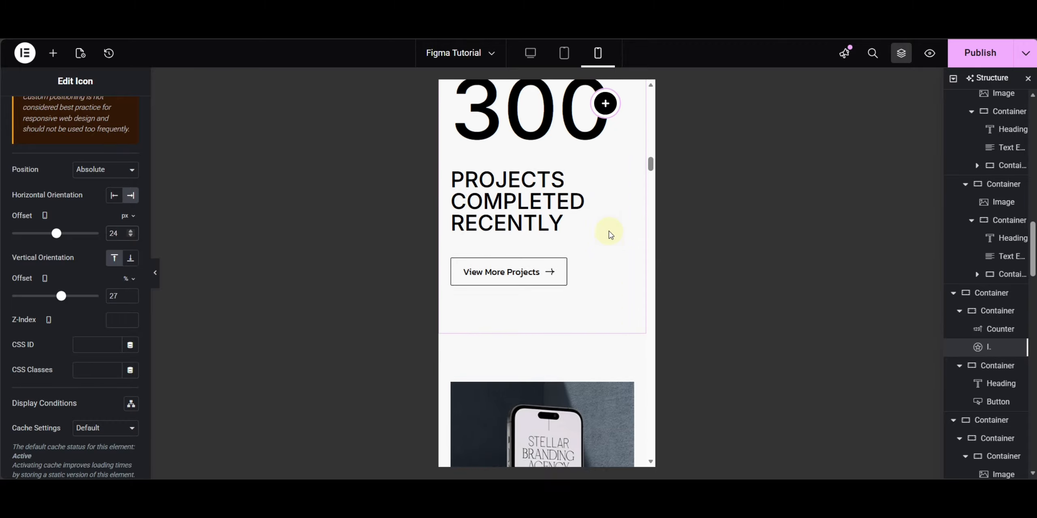
{"action": "scroll", "coordinate": [610, 234], "scroll_direction": "down", "scroll_amount": 6}
{"action": "scroll", "coordinate": [595, 257], "scroll_direction": "up", "scroll_amount": 3}
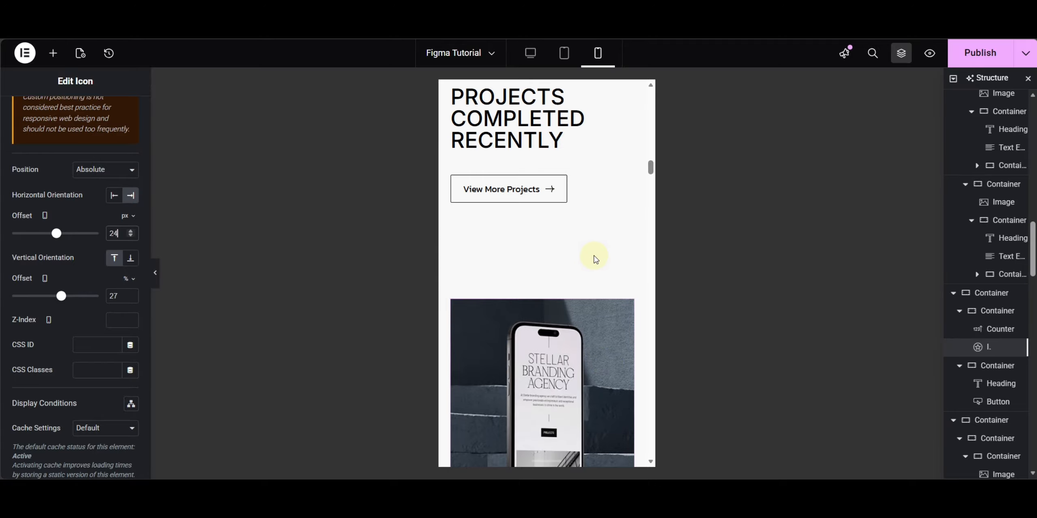
{"action": "scroll", "coordinate": [595, 259], "scroll_direction": "down", "scroll_amount": 8}
{"action": "scroll", "coordinate": [539, 259], "scroll_direction": "down", "scroll_amount": 7}
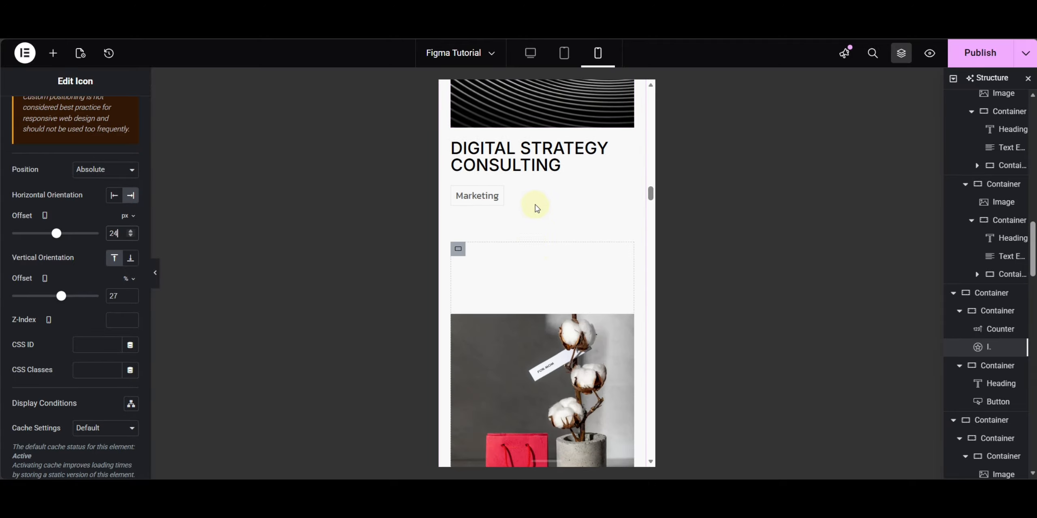
{"action": "scroll", "coordinate": [538, 243], "scroll_direction": "up", "scroll_amount": 12}
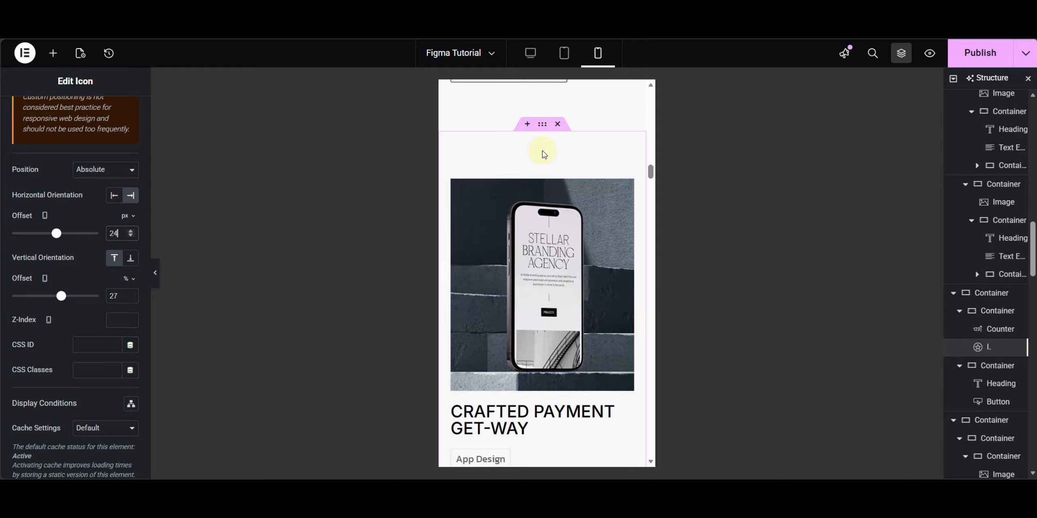
{"action": "left_click", "coordinate": [433, 201]}
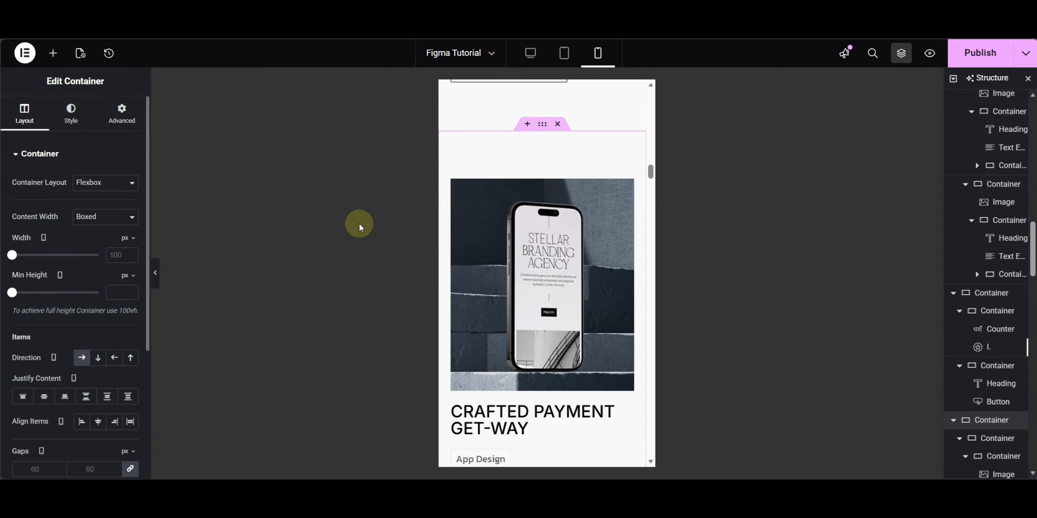
{"action": "scroll", "coordinate": [73, 377], "scroll_direction": "down", "scroll_amount": 5}
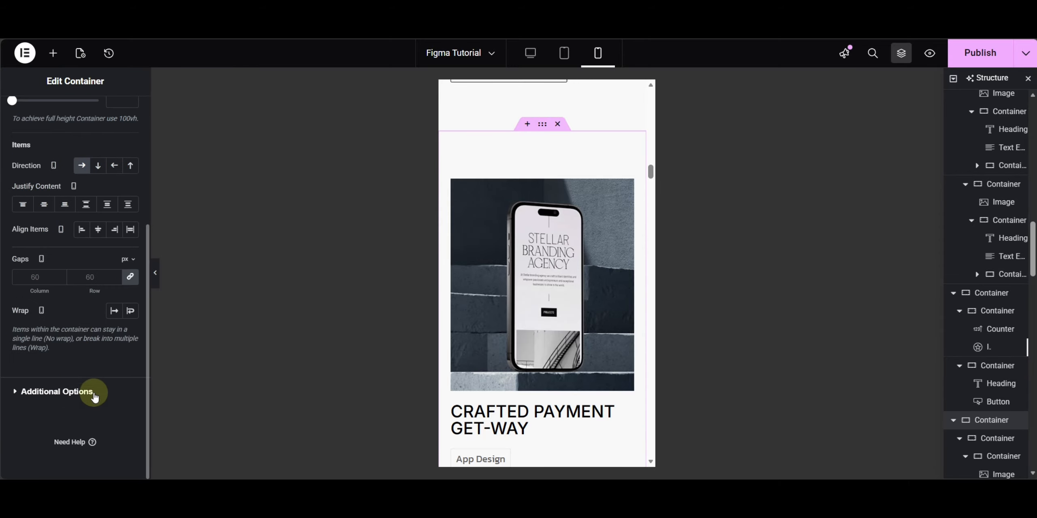
{"action": "left_click", "coordinate": [89, 277]}
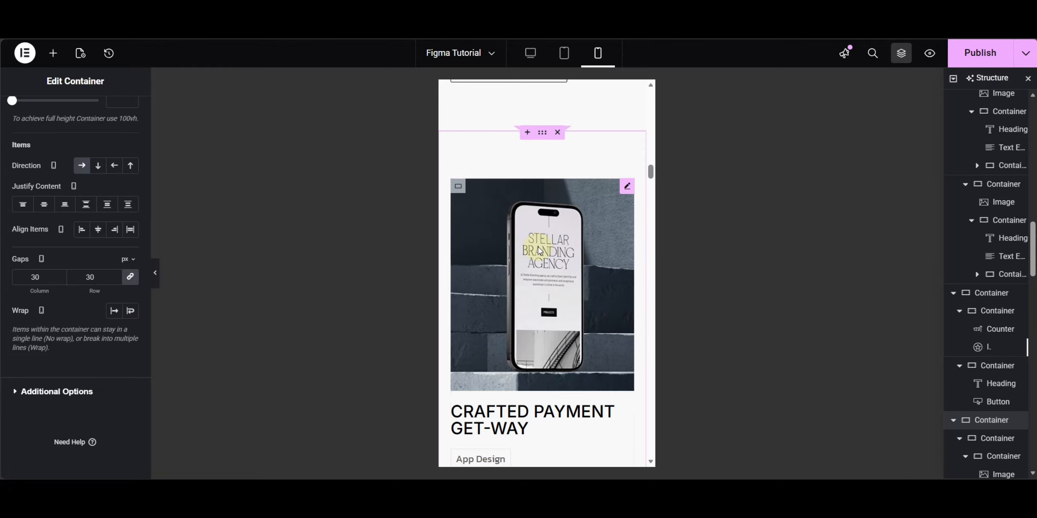
Set the mobile padding of the container holding the Brand Surveillance and Analysis project to 0 on all sides.
{"action": "scroll", "coordinate": [538, 251], "scroll_direction": "down", "scroll_amount": 8}
{"action": "scroll", "coordinate": [538, 250], "scroll_direction": "down", "scroll_amount": 5}
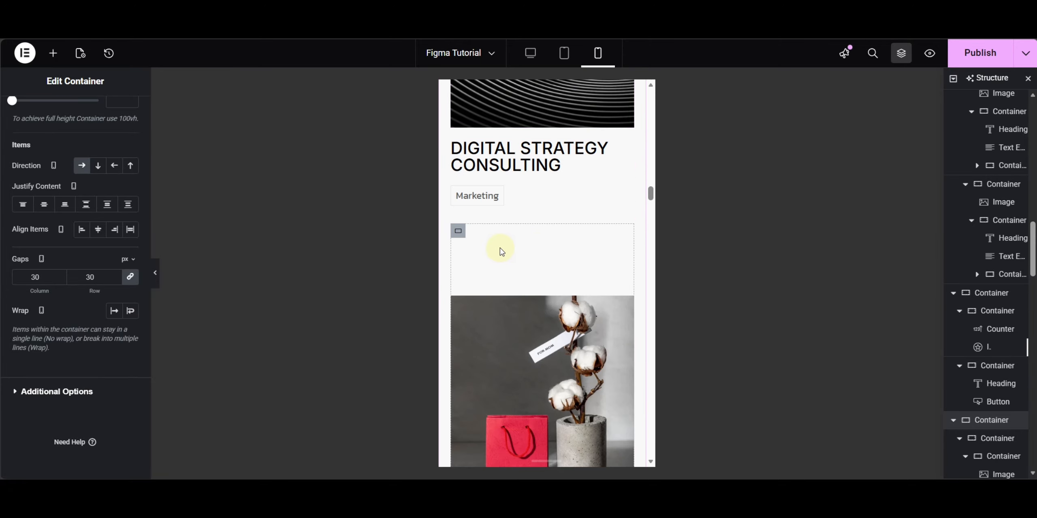
{"action": "left_click", "coordinate": [458, 232]}
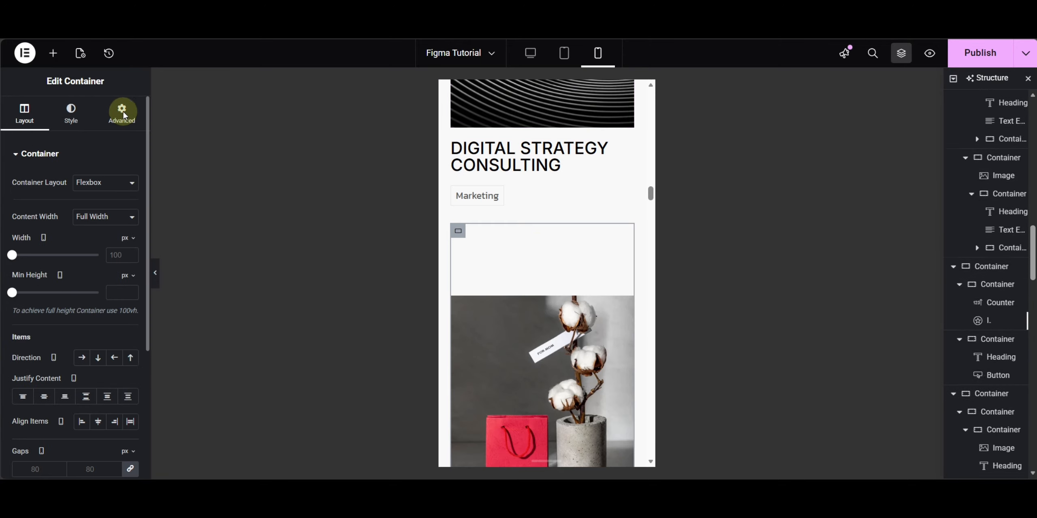
{"action": "left_click", "coordinate": [118, 116]}
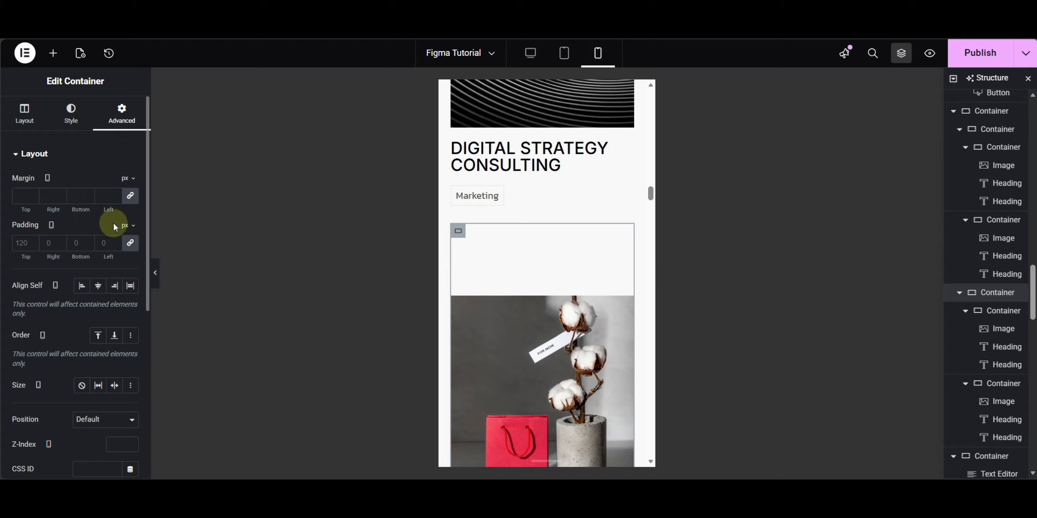
{"action": "left_click", "coordinate": [130, 244]}
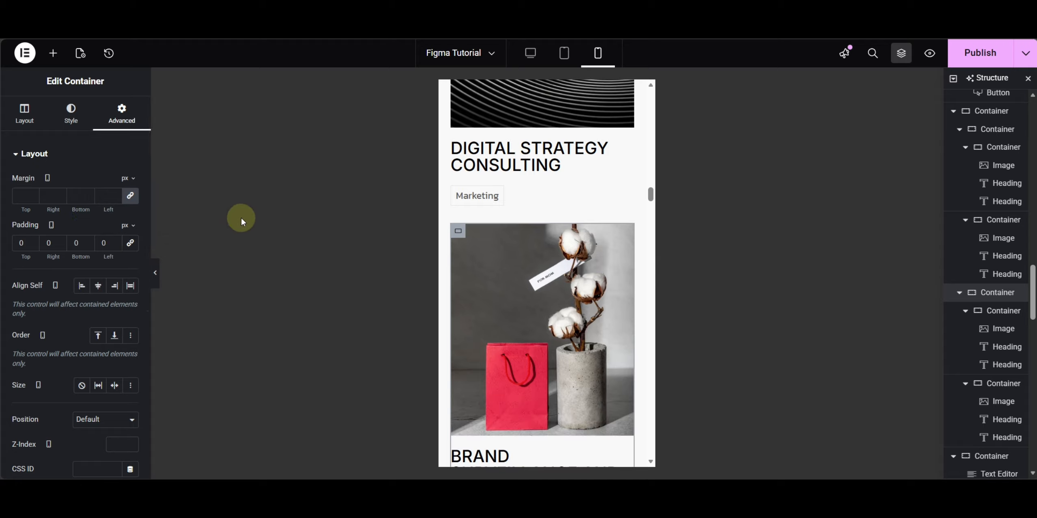
Set the column and row gaps between the Brand Surveillance and Analysis project and the project below it to 30 px on mobile.
{"action": "scroll", "coordinate": [589, 286], "scroll_direction": "down", "scroll_amount": 4}
{"action": "scroll", "coordinate": [589, 287], "scroll_direction": "up", "scroll_amount": 4}
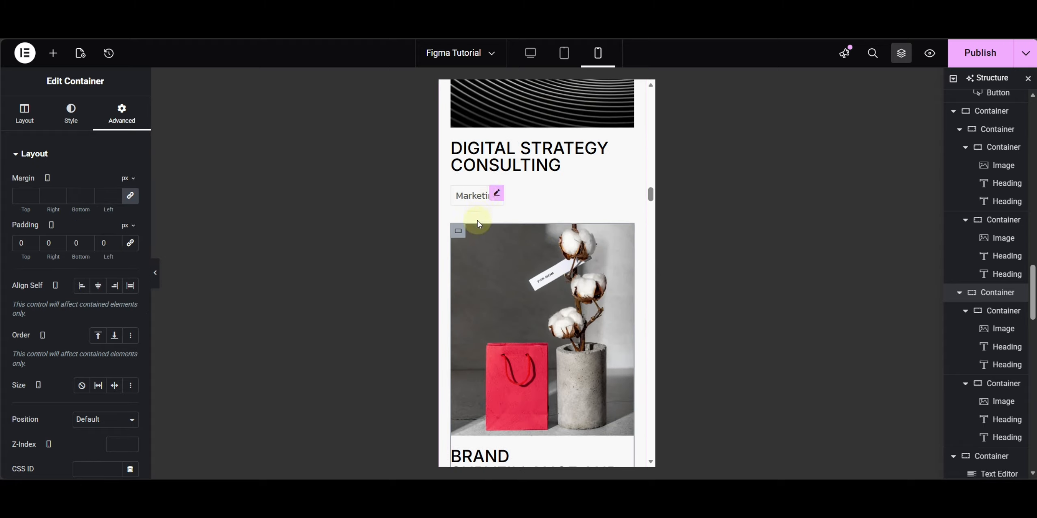
{"action": "left_click", "coordinate": [458, 232]}
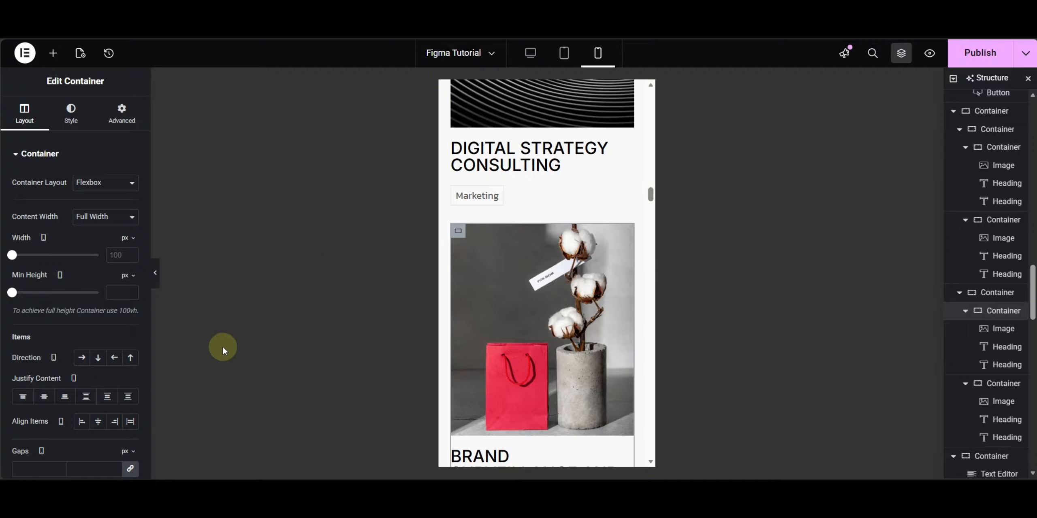
{"action": "scroll", "coordinate": [85, 284], "scroll_direction": "down", "scroll_amount": 5}
{"action": "scroll", "coordinate": [563, 324], "scroll_direction": "down", "scroll_amount": 5}
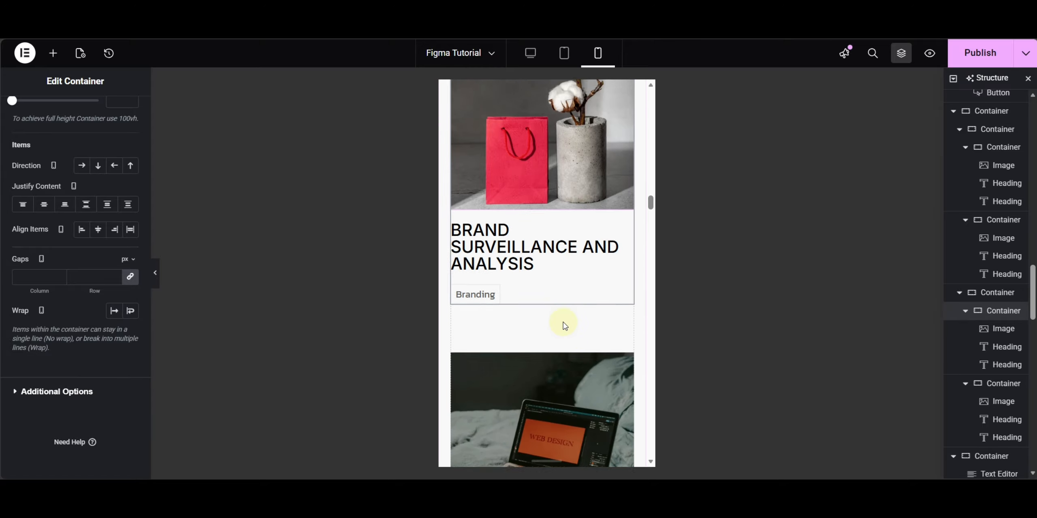
{"action": "left_click", "coordinate": [986, 295]}
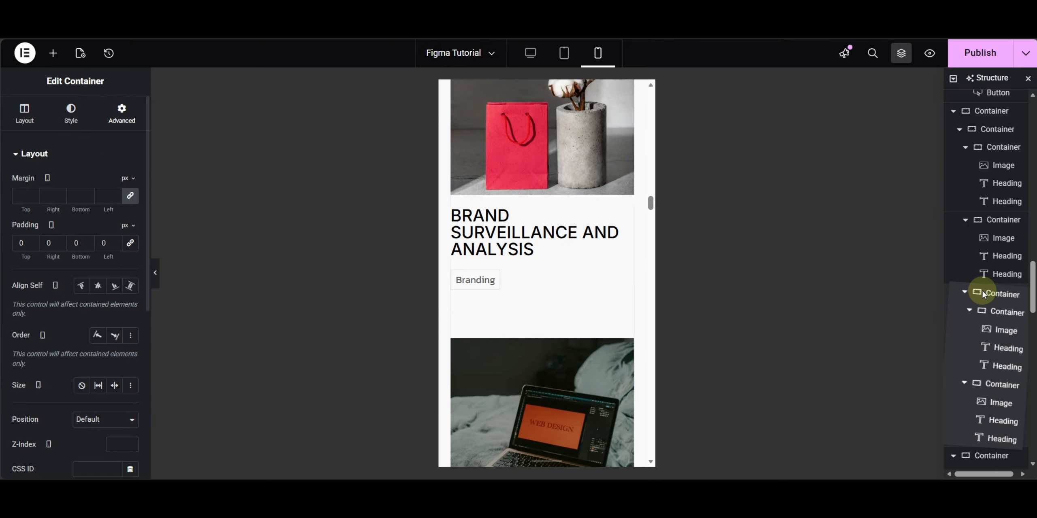
{"action": "left_click", "coordinate": [24, 117]}
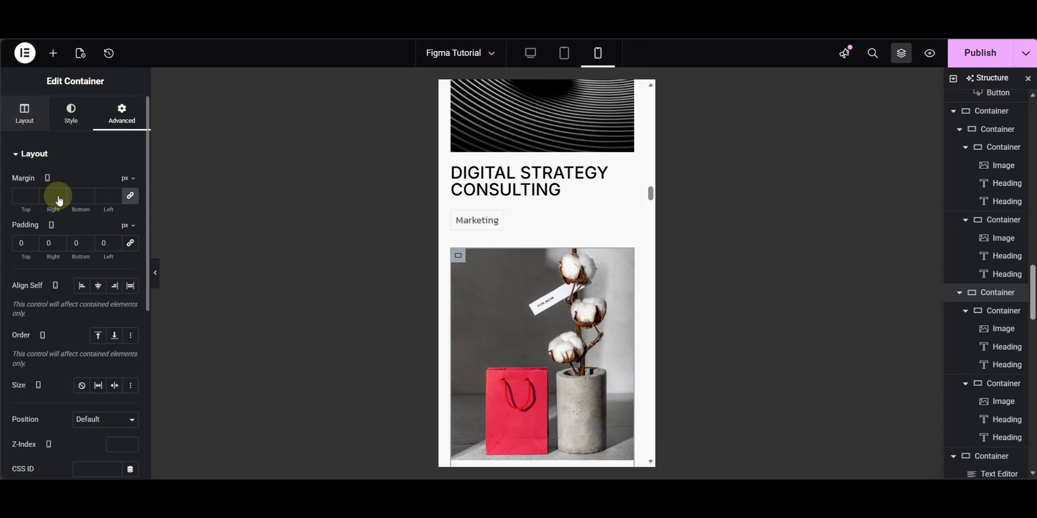
{"action": "scroll", "coordinate": [92, 277], "scroll_direction": "down", "scroll_amount": 5}
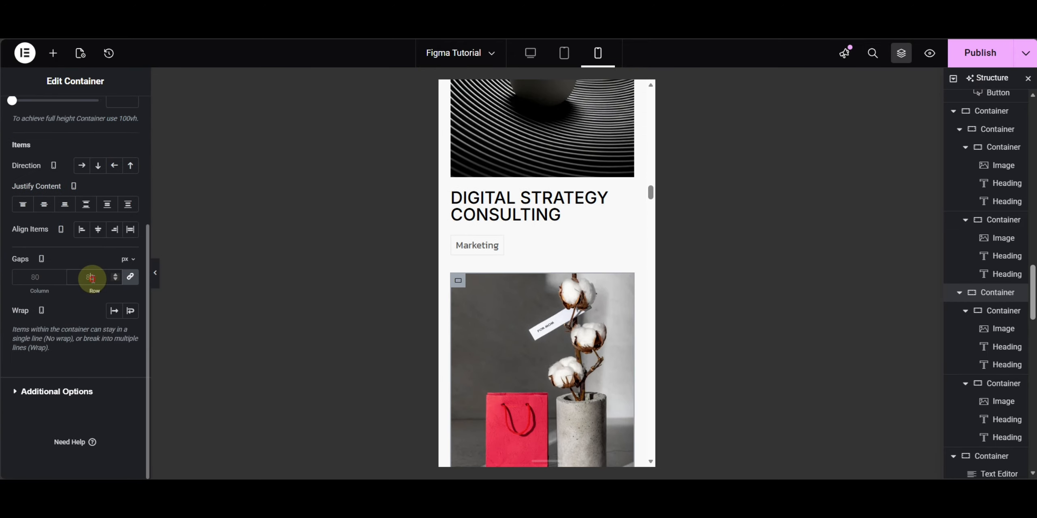
{"action": "left_click", "coordinate": [92, 277]}
{"action": "type", "text": "30"}
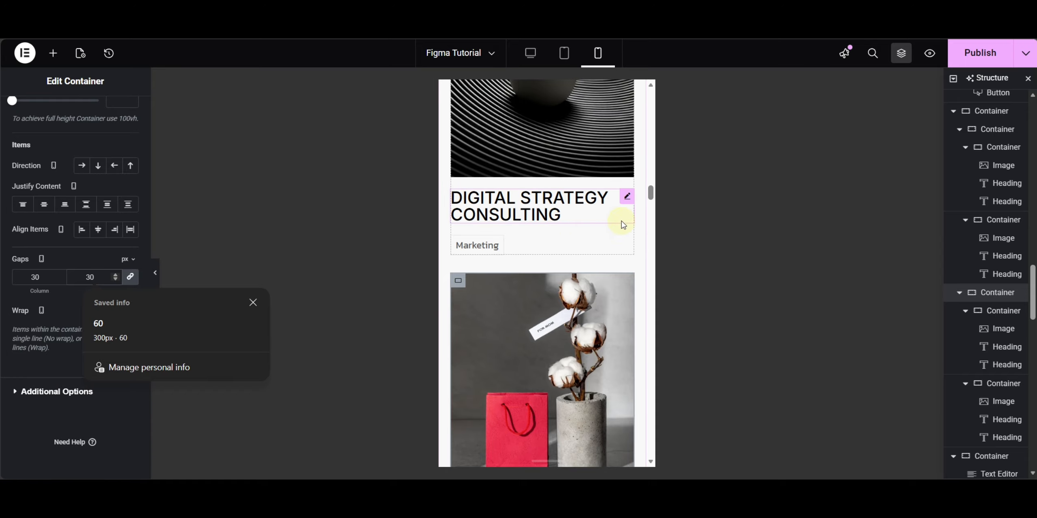
Set the column and row gaps of the first project pair's container to 30 px on mobile.
{"action": "left_click", "coordinate": [987, 129]}
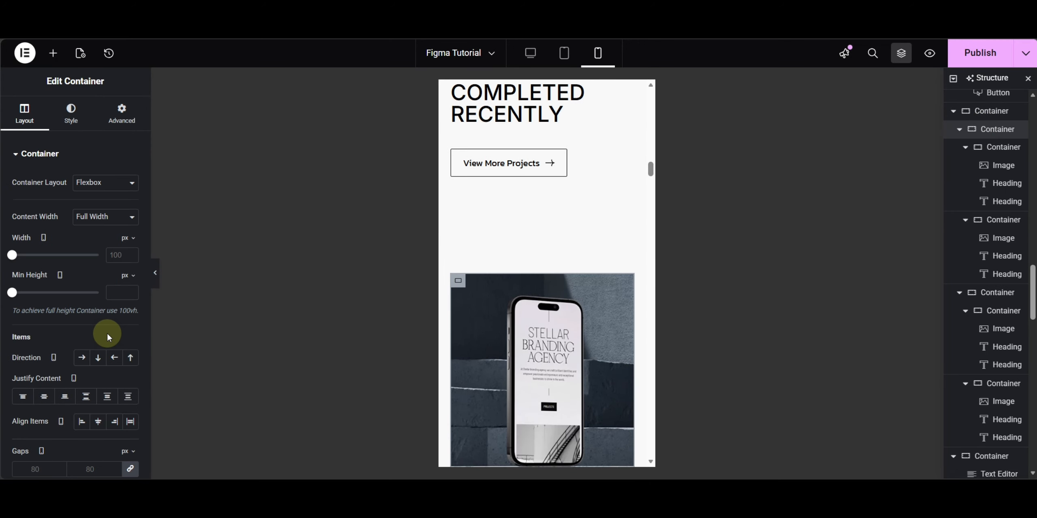
{"action": "scroll", "coordinate": [101, 316], "scroll_direction": "down", "scroll_amount": 5}
{"action": "left_click", "coordinate": [90, 278]}
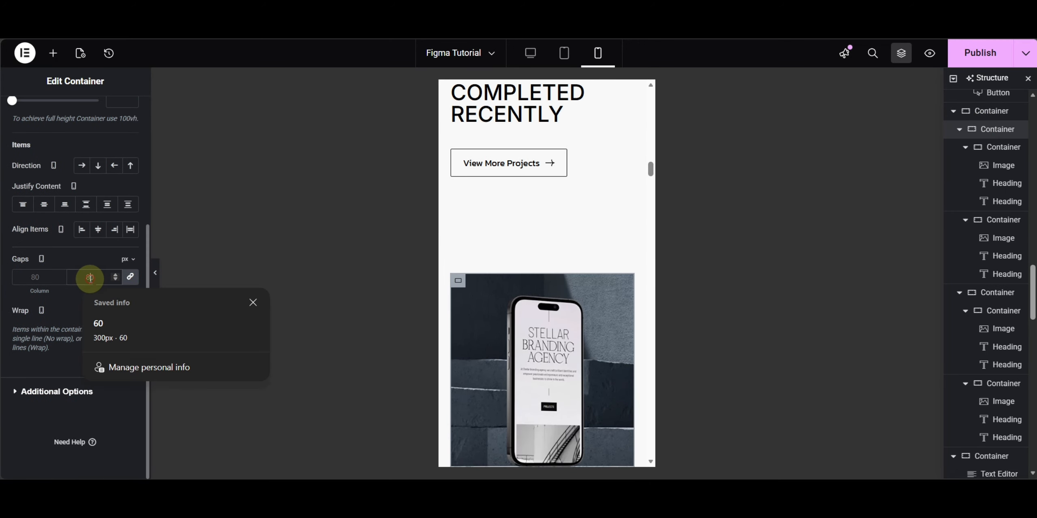
{"action": "left_click", "coordinate": [30, 365]}
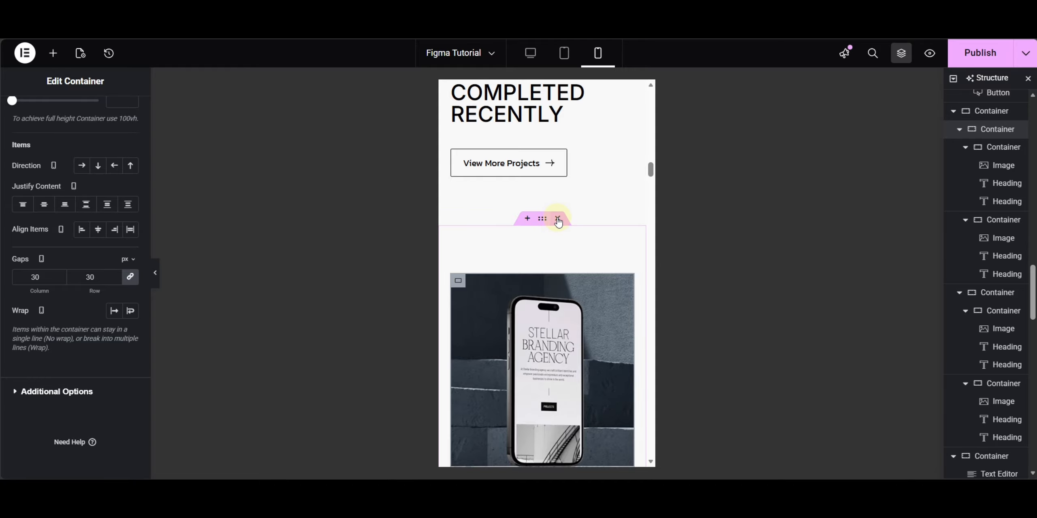
Set the font size of the "Agentise crafts rallying ideas" text to 28 px on mobile.
{"action": "scroll", "coordinate": [600, 198], "scroll_direction": "down", "scroll_amount": 15}
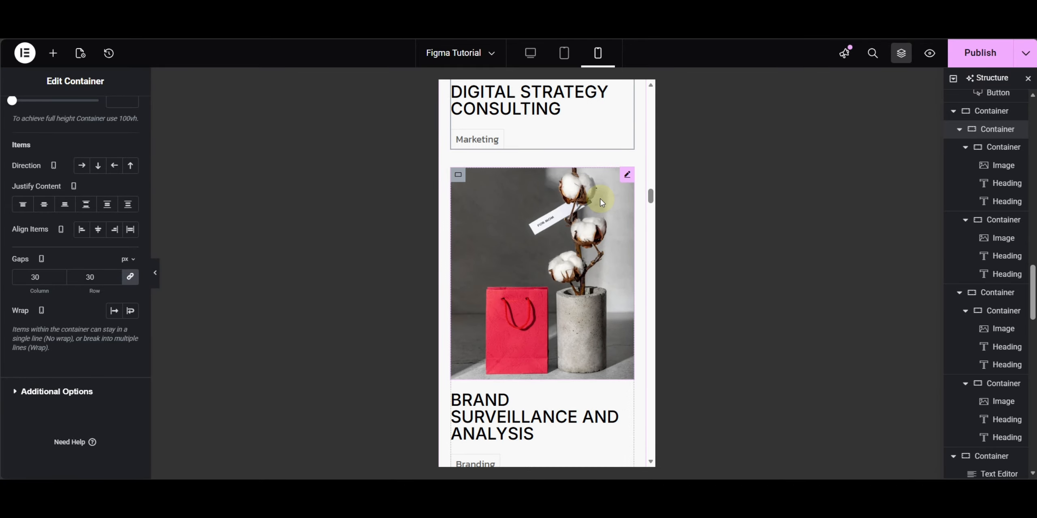
{"action": "scroll", "coordinate": [601, 201], "scroll_direction": "down", "scroll_amount": 8}
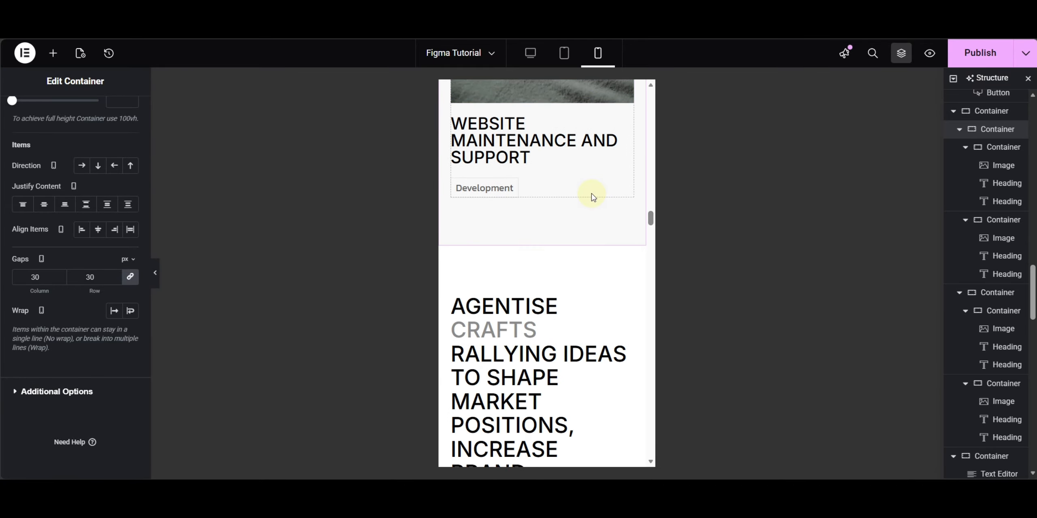
{"action": "scroll", "coordinate": [592, 196], "scroll_direction": "down", "scroll_amount": 2}
{"action": "scroll", "coordinate": [594, 200], "scroll_direction": "down", "scroll_amount": 4}
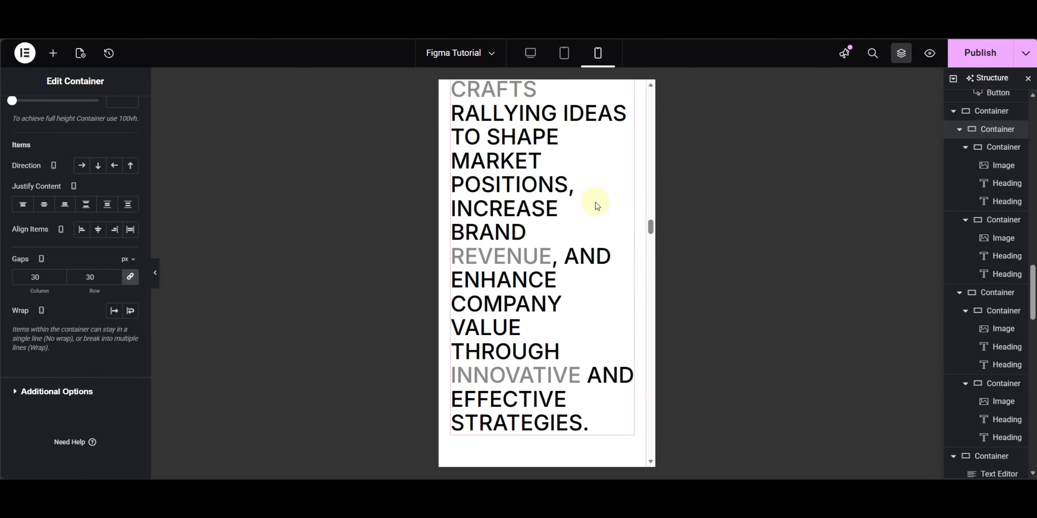
{"action": "left_click", "coordinate": [453, 242]}
{"action": "left_click", "coordinate": [130, 217]}
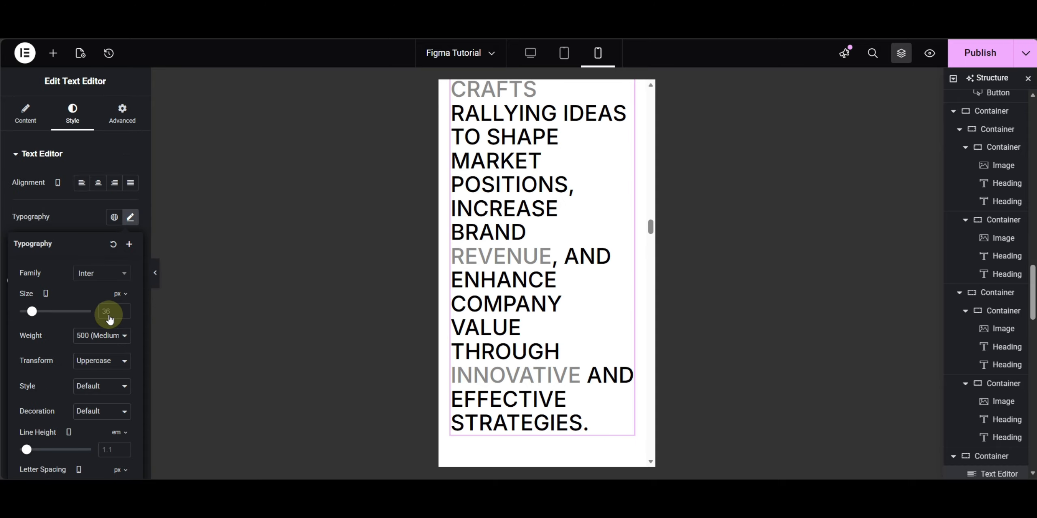
{"action": "type", "text": "28"}
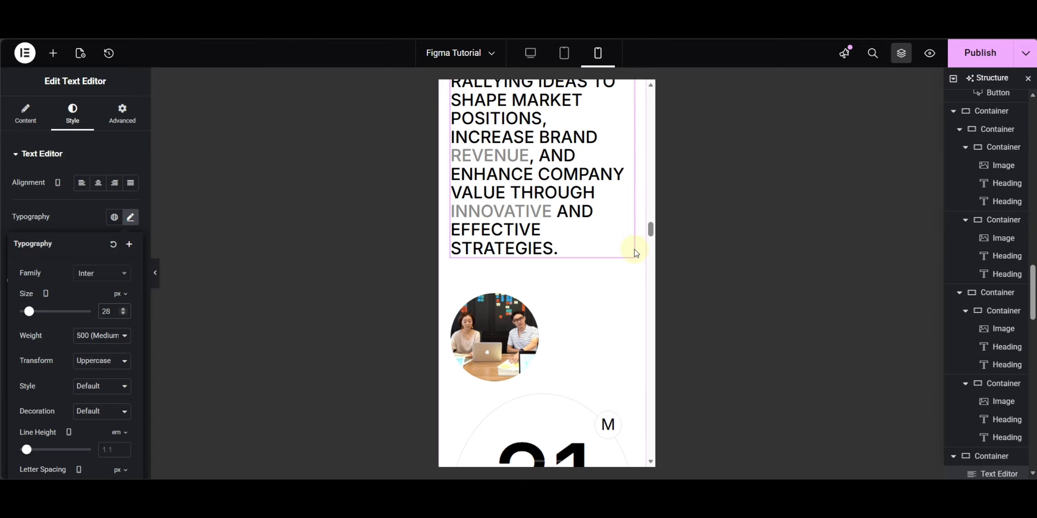
Make the circular team photo full width and set its parent container's direction to column on mobile.
{"action": "scroll", "coordinate": [608, 241], "scroll_direction": "up", "scroll_amount": 3}
{"action": "scroll", "coordinate": [609, 241], "scroll_direction": "down", "scroll_amount": 10}
{"action": "scroll", "coordinate": [608, 241], "scroll_direction": "up", "scroll_amount": 3}
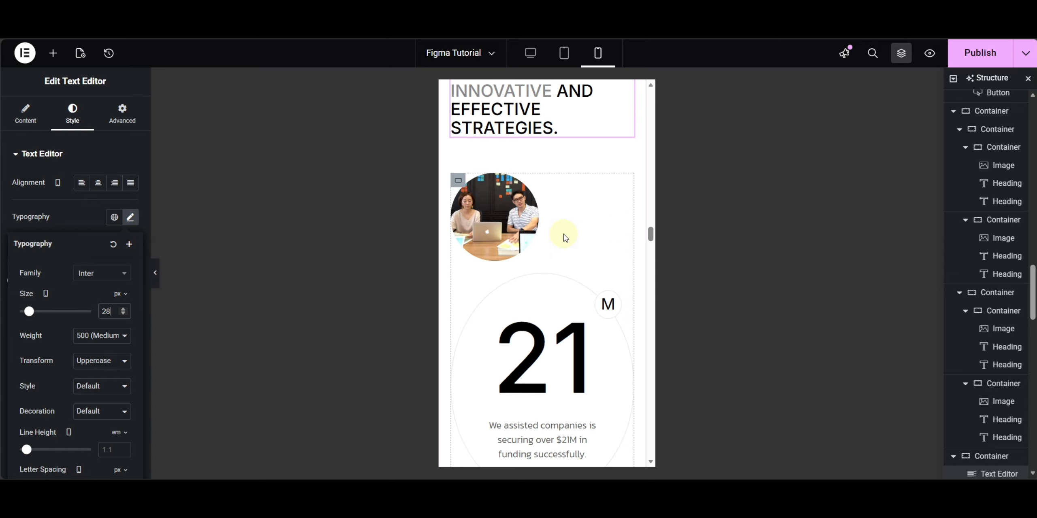
{"action": "left_click", "coordinate": [512, 218]}
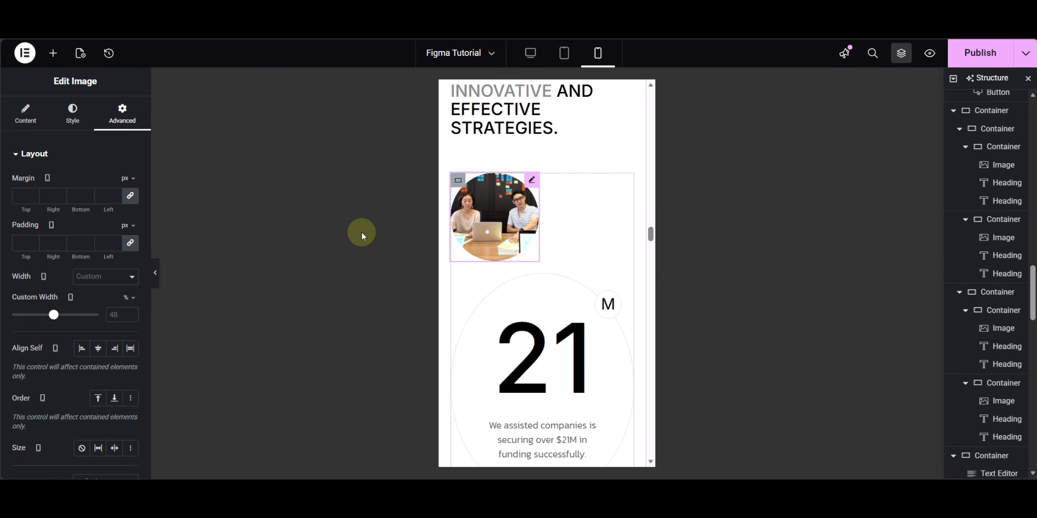
{"action": "left_click", "coordinate": [104, 276]}
{"action": "left_click", "coordinate": [104, 310]}
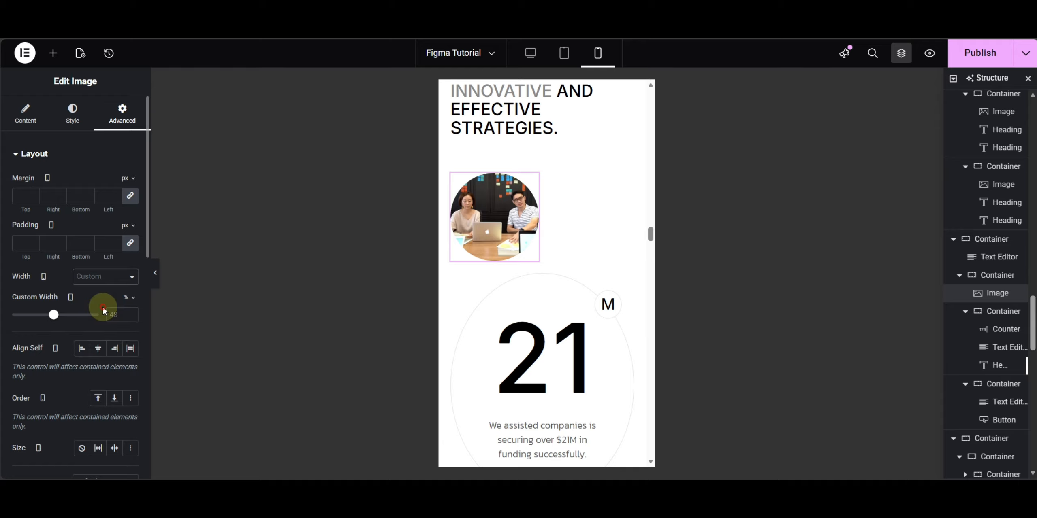
{"action": "left_click", "coordinate": [456, 180]}
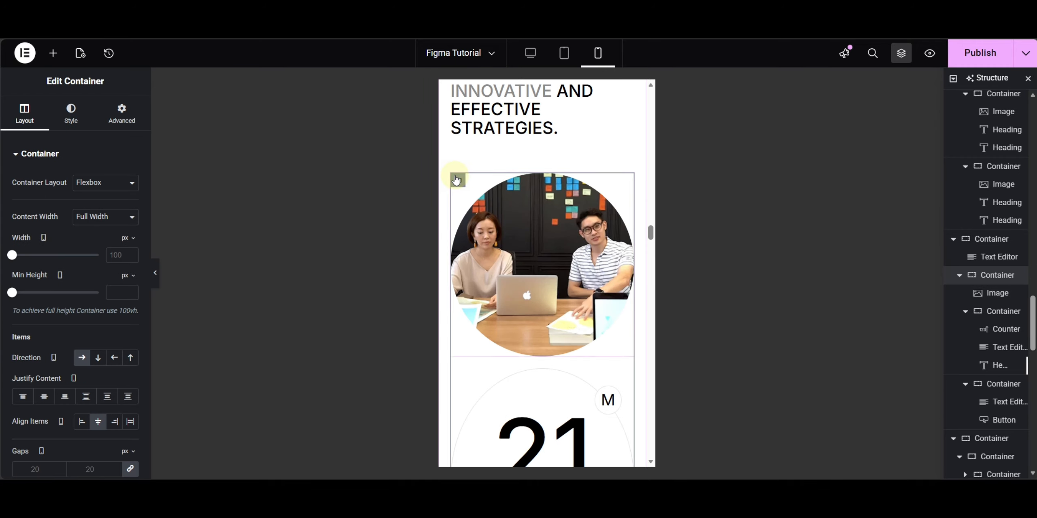
{"action": "left_click", "coordinate": [98, 358]}
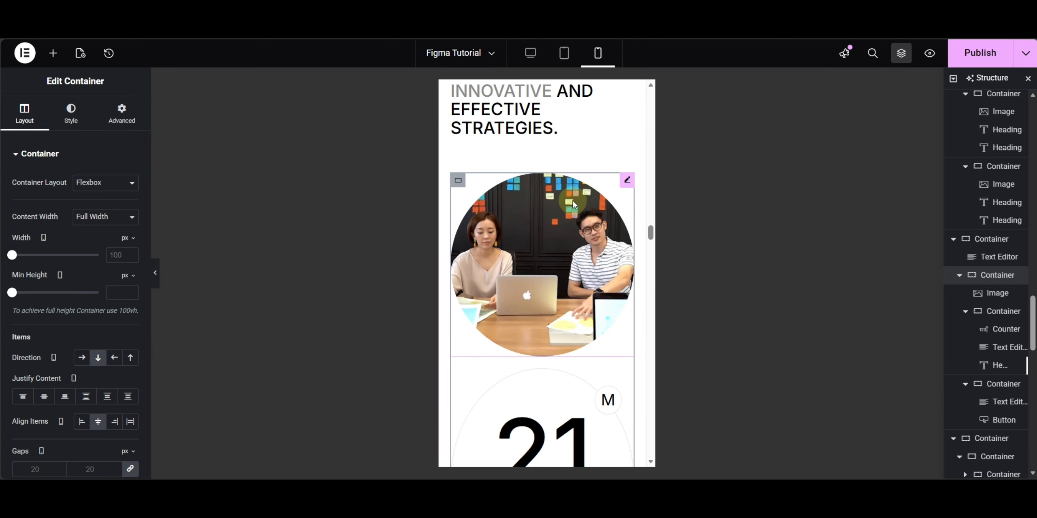
Set the mobile width of the circular container around the 21 counter to 300px.
{"action": "scroll", "coordinate": [573, 201], "scroll_direction": "down", "scroll_amount": 5}
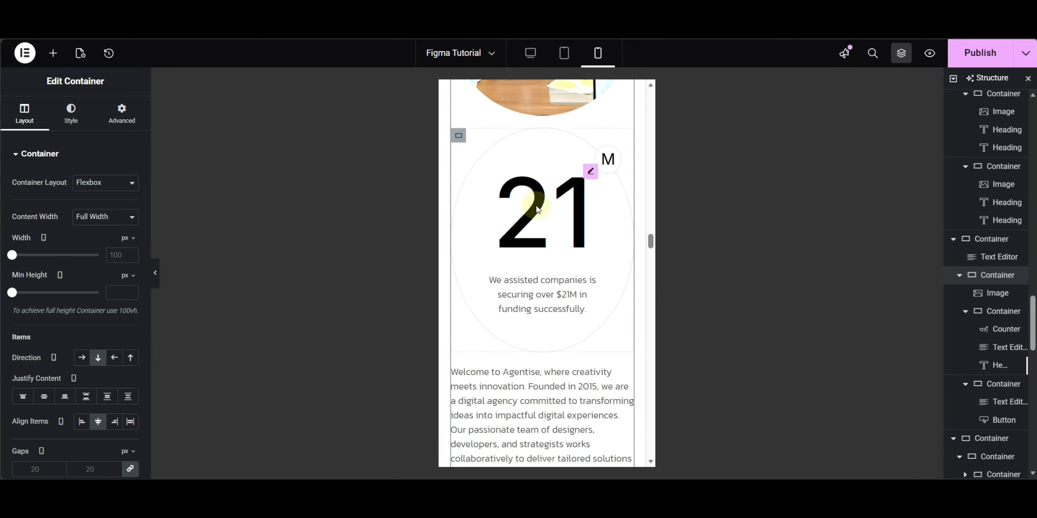
{"action": "left_click", "coordinate": [1000, 329]}
{"action": "left_click", "coordinate": [988, 314]}
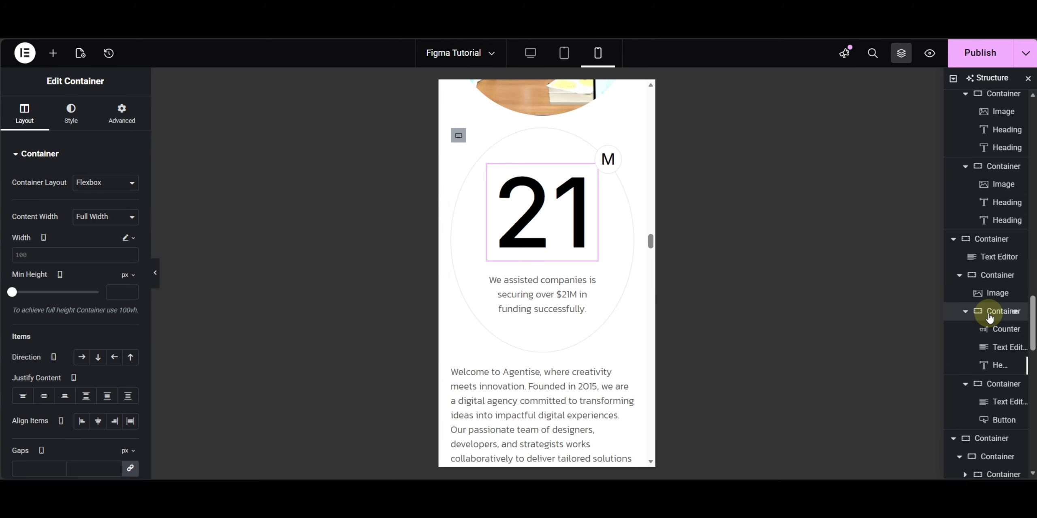
{"action": "left_click", "coordinate": [53, 258]}
{"action": "type", "text": "300p"}
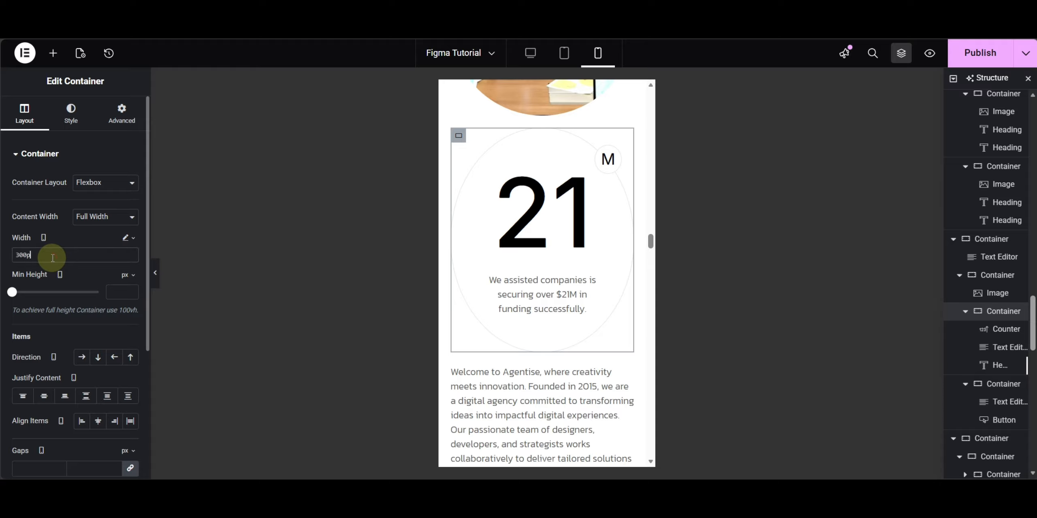
{"action": "type", "text": "x"}
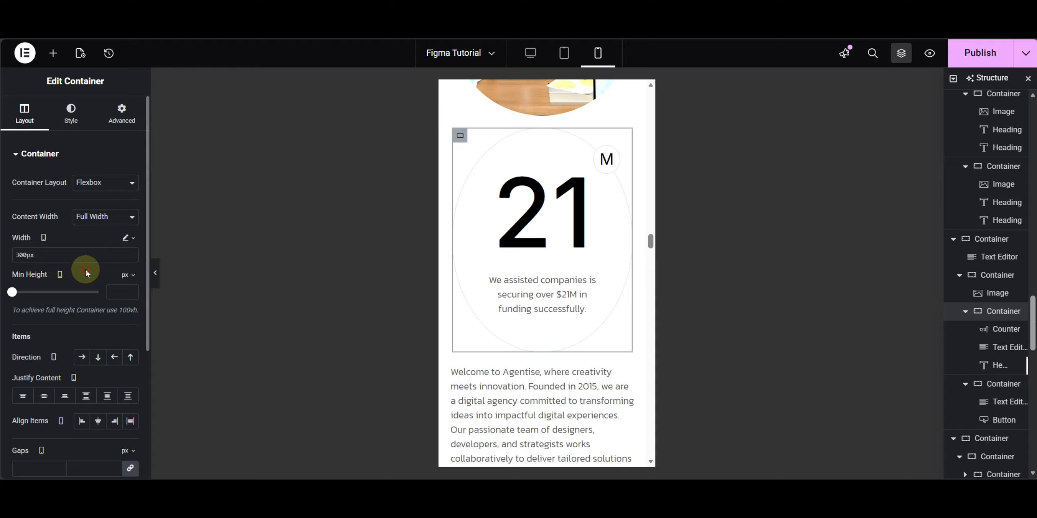
Set the 21 counter's number size to 100 px on mobile and widen the mobile preview slightly.
{"action": "left_click", "coordinate": [554, 221]}
{"action": "left_click", "coordinate": [72, 110]}
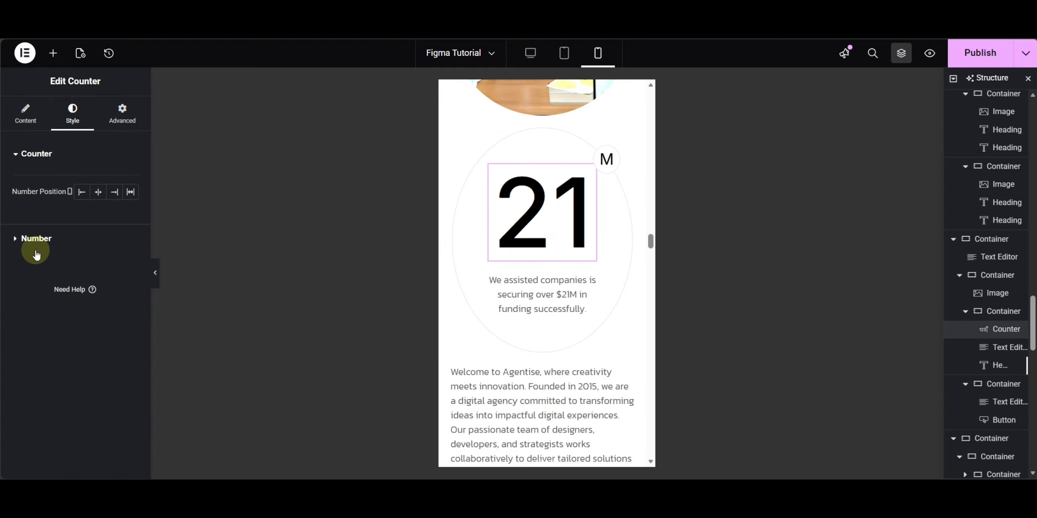
{"action": "left_click", "coordinate": [36, 252]}
{"action": "left_click", "coordinate": [131, 237]}
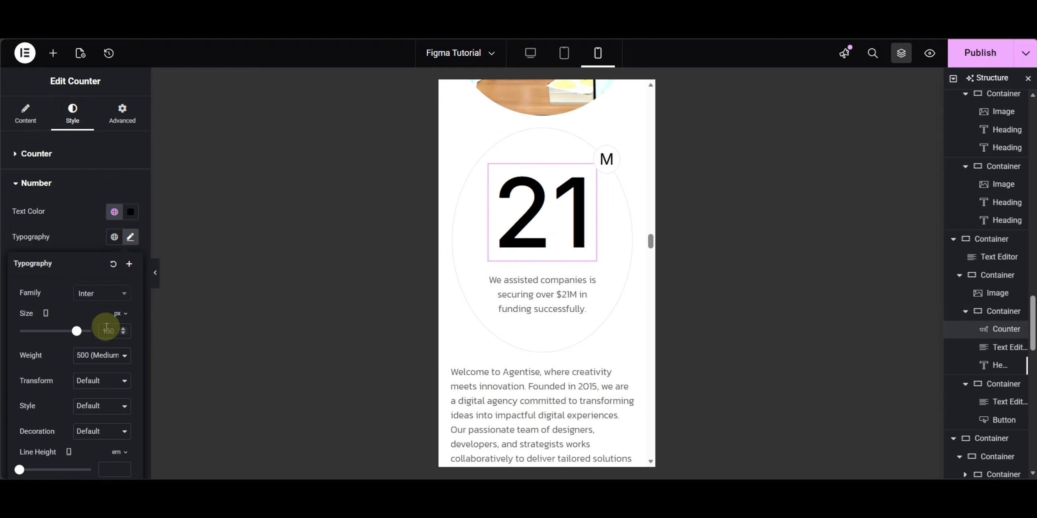
{"action": "type", "text": "100"}
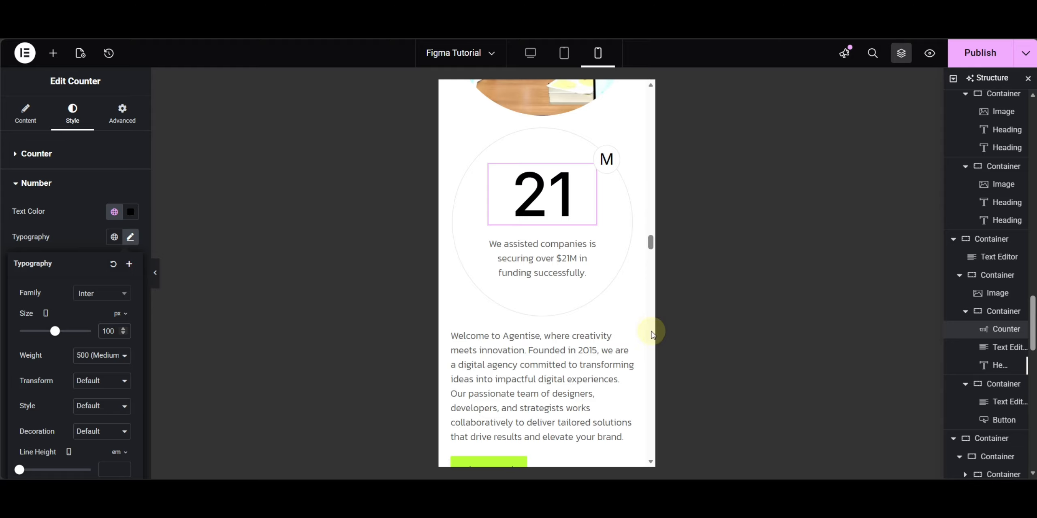
{"action": "left_click_drag", "start_coordinate": [659, 330], "coordinate": [680, 327]}
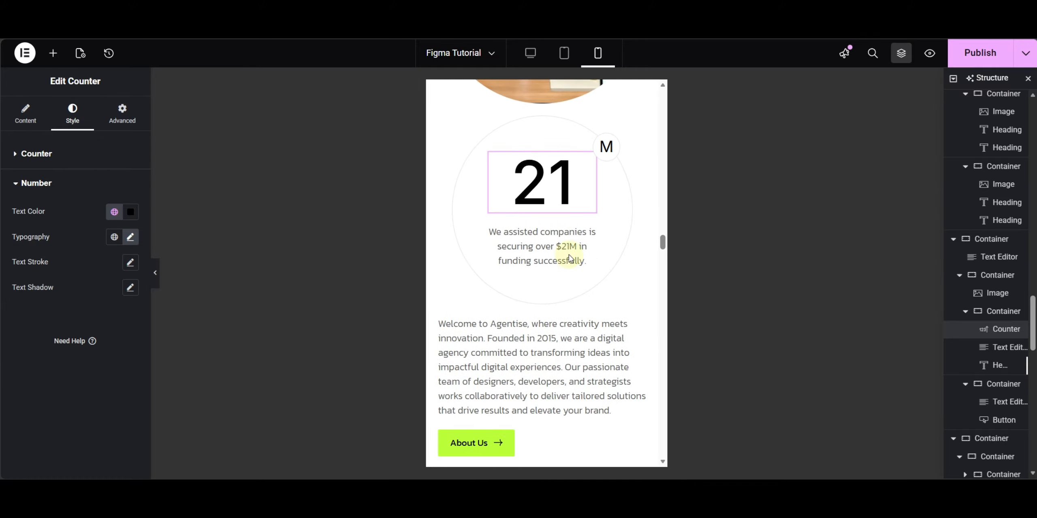
Review the statistics cards and set the number size of the 26 years of agency experience counter to 70 px.
{"action": "scroll", "coordinate": [569, 359], "scroll_direction": "down", "scroll_amount": 5}
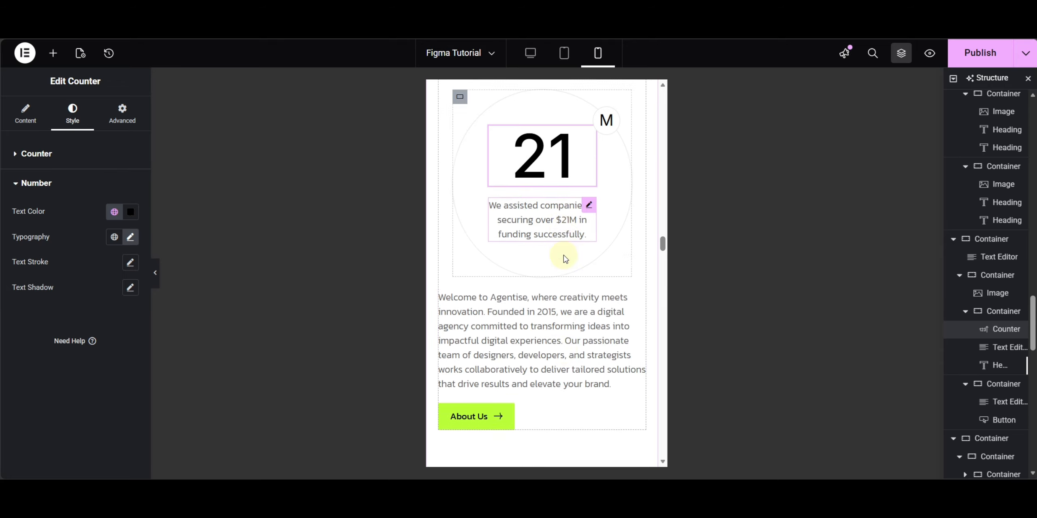
{"action": "scroll", "coordinate": [569, 168], "scroll_direction": "up", "scroll_amount": 3}
{"action": "scroll", "coordinate": [569, 168], "scroll_direction": "down", "scroll_amount": 5}
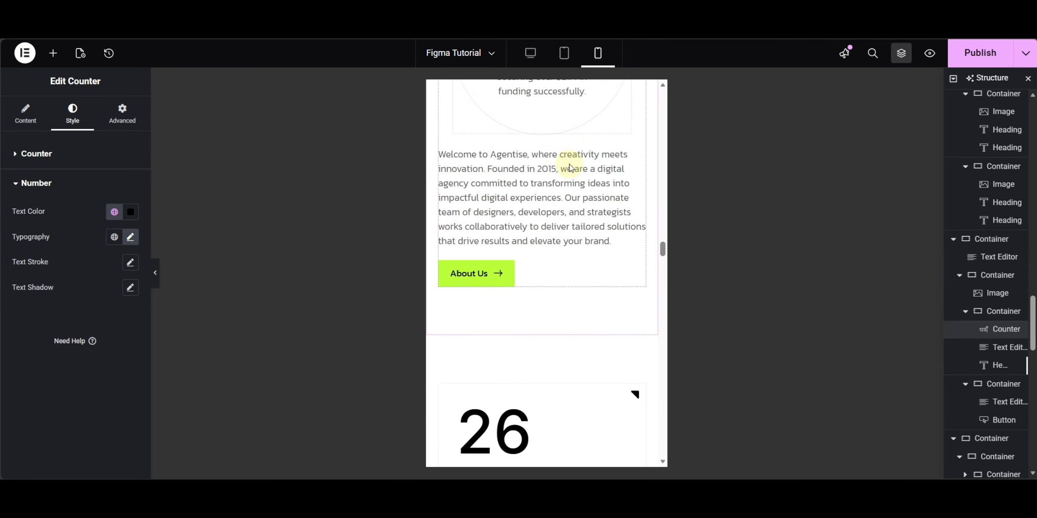
{"action": "scroll", "coordinate": [568, 168], "scroll_direction": "down", "scroll_amount": 5}
{"action": "scroll", "coordinate": [568, 164], "scroll_direction": "down", "scroll_amount": 2}
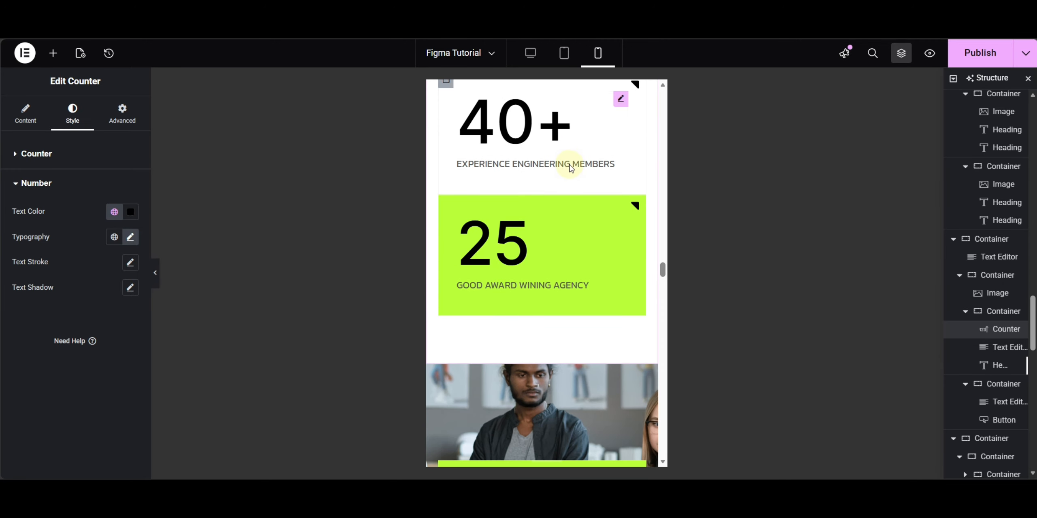
{"action": "scroll", "coordinate": [579, 277], "scroll_direction": "up", "scroll_amount": 7}
{"action": "left_click", "coordinate": [620, 219]}
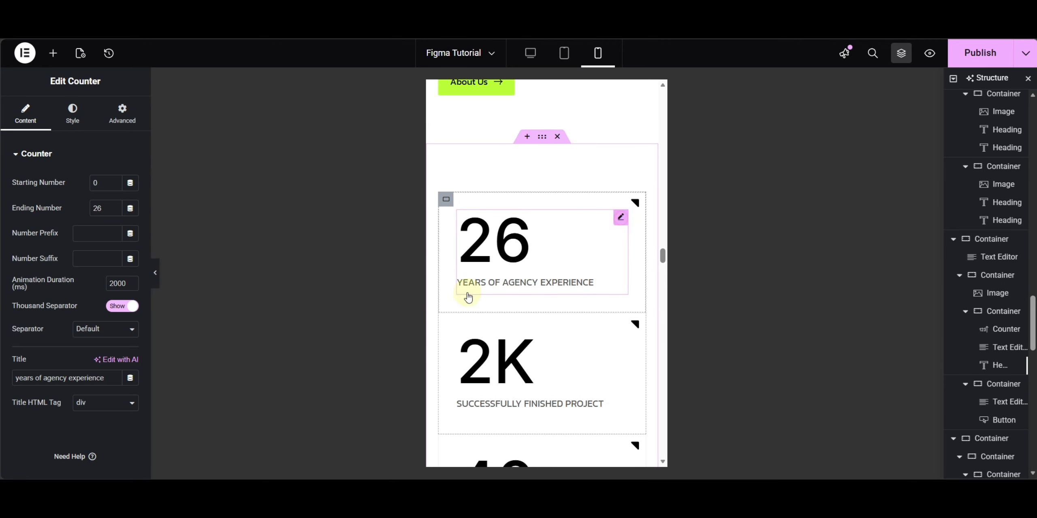
{"action": "left_click", "coordinate": [73, 112]}
{"action": "left_click", "coordinate": [71, 345]}
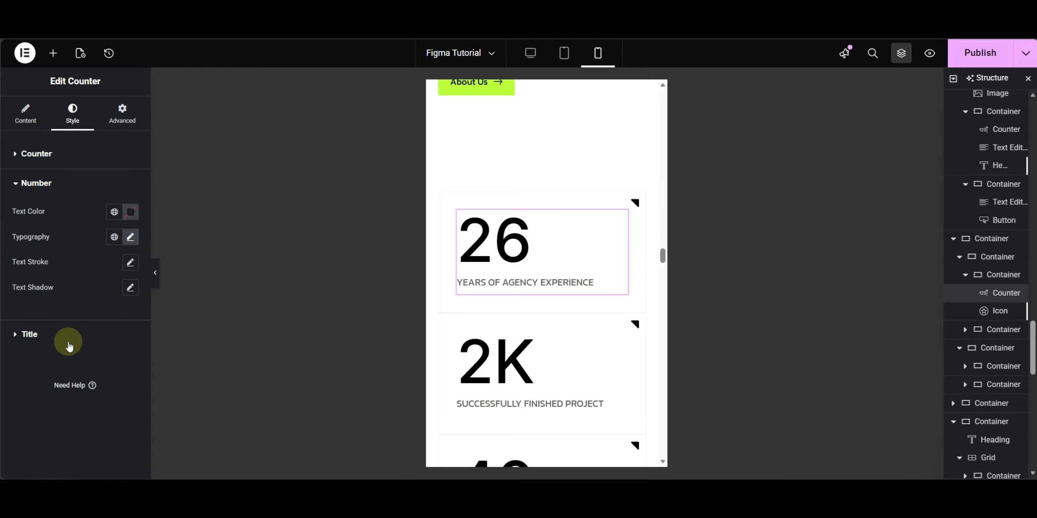
{"action": "left_click", "coordinate": [130, 239]}
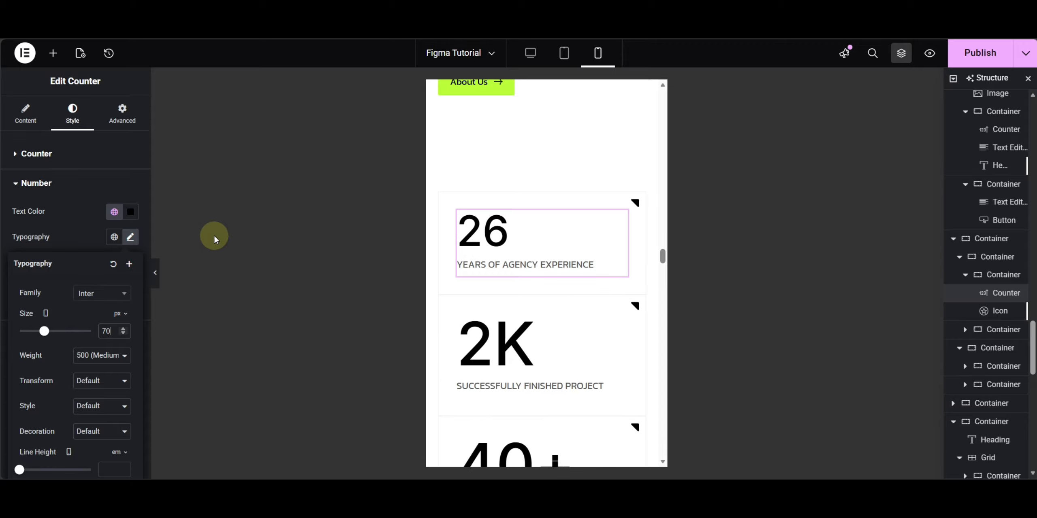
Set the number size of the 2K, 40+ and 25 counters to 70 px on mobile.
{"action": "left_click", "coordinate": [621, 320]}
{"action": "left_click", "coordinate": [73, 119]}
{"action": "left_click", "coordinate": [131, 238]}
{"action": "scroll", "coordinate": [521, 307], "scroll_direction": "down", "scroll_amount": 3}
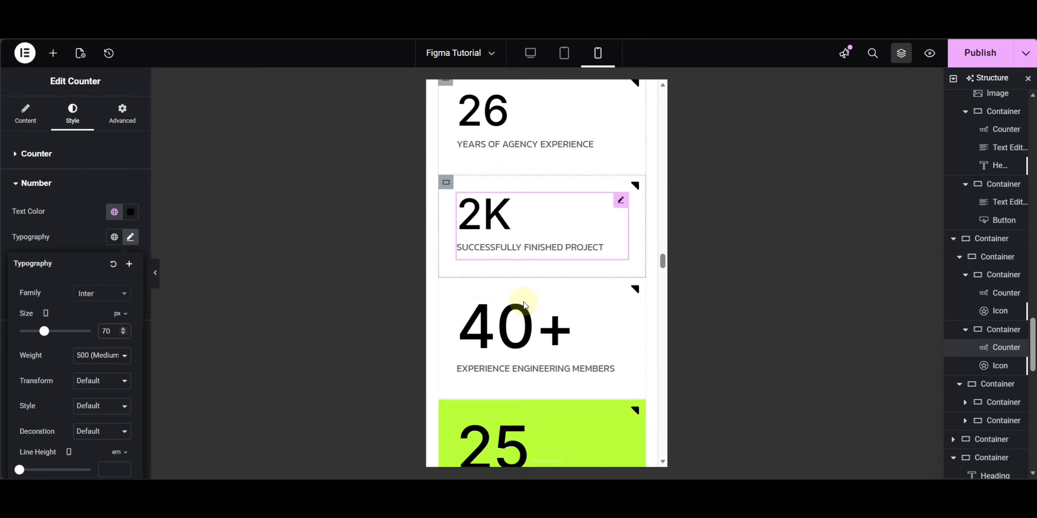
{"action": "left_click", "coordinate": [510, 300]}
{"action": "left_click", "coordinate": [44, 373]}
{"action": "scroll", "coordinate": [469, 320], "scroll_direction": "down", "scroll_amount": 3}
{"action": "left_click", "coordinate": [506, 308]}
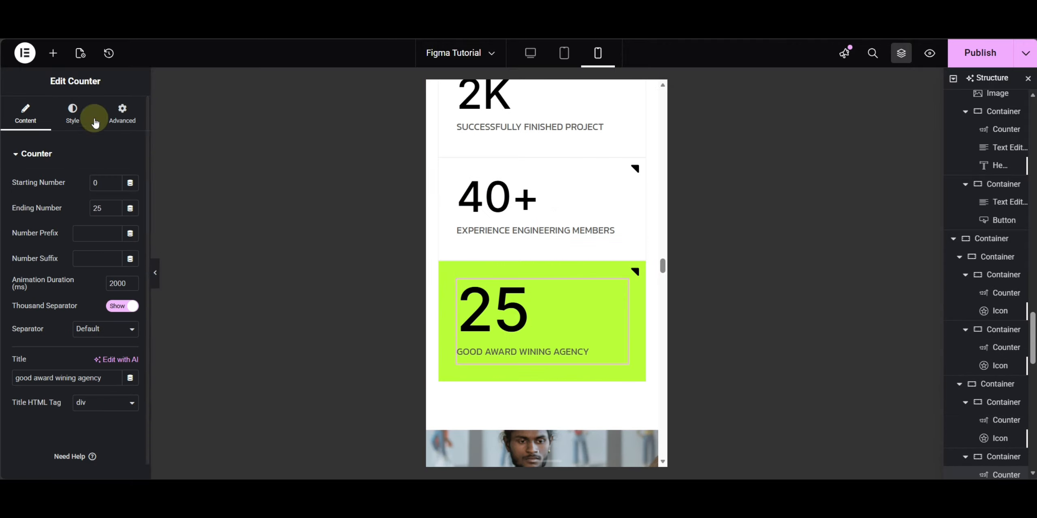
{"action": "left_click", "coordinate": [72, 113]}
{"action": "left_click", "coordinate": [130, 238]}
Set the font size of the "We believe in quality, not quantity" text to 30 px on mobile.
{"action": "scroll", "coordinate": [592, 260], "scroll_direction": "down", "scroll_amount": 8}
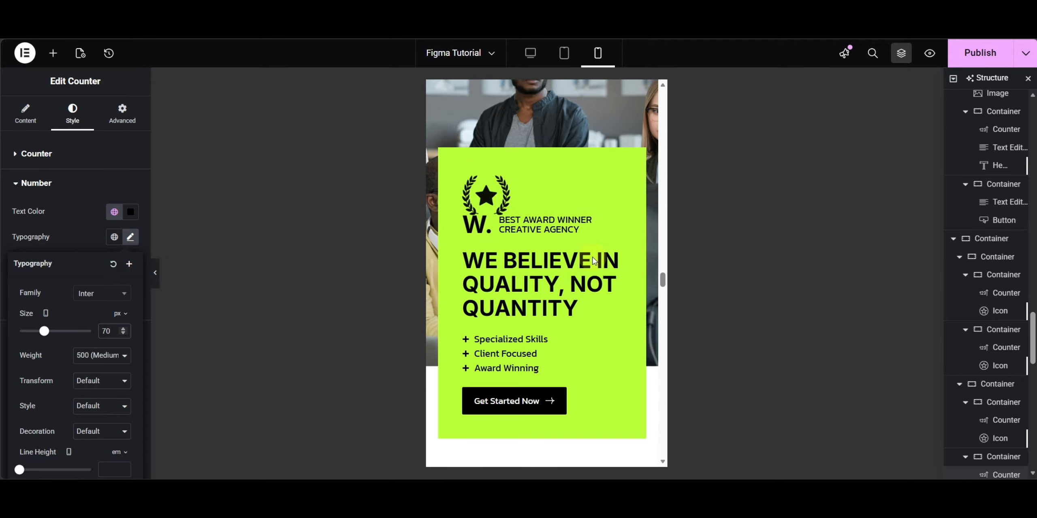
{"action": "scroll", "coordinate": [594, 260], "scroll_direction": "up", "scroll_amount": 3}
{"action": "left_click", "coordinate": [530, 267]}
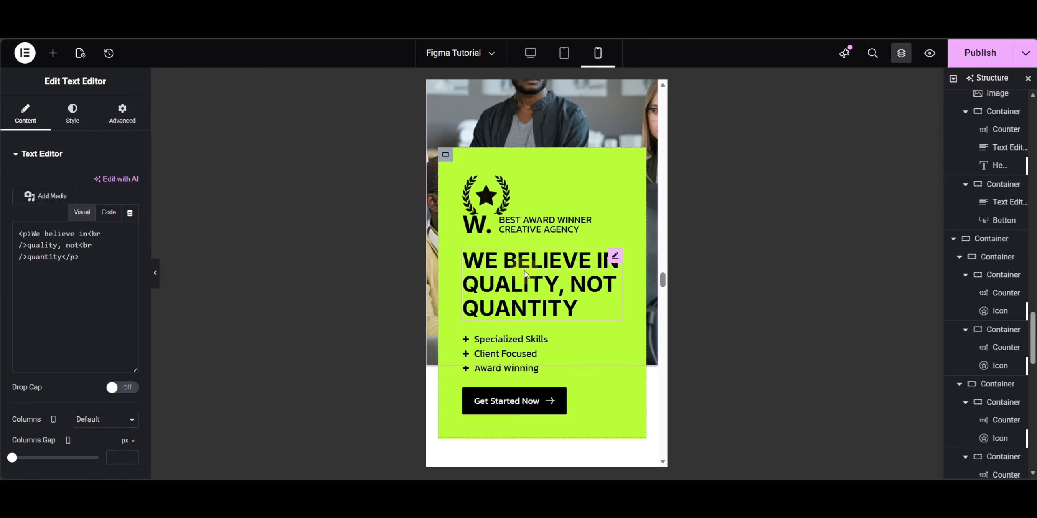
{"action": "left_click", "coordinate": [69, 114]}
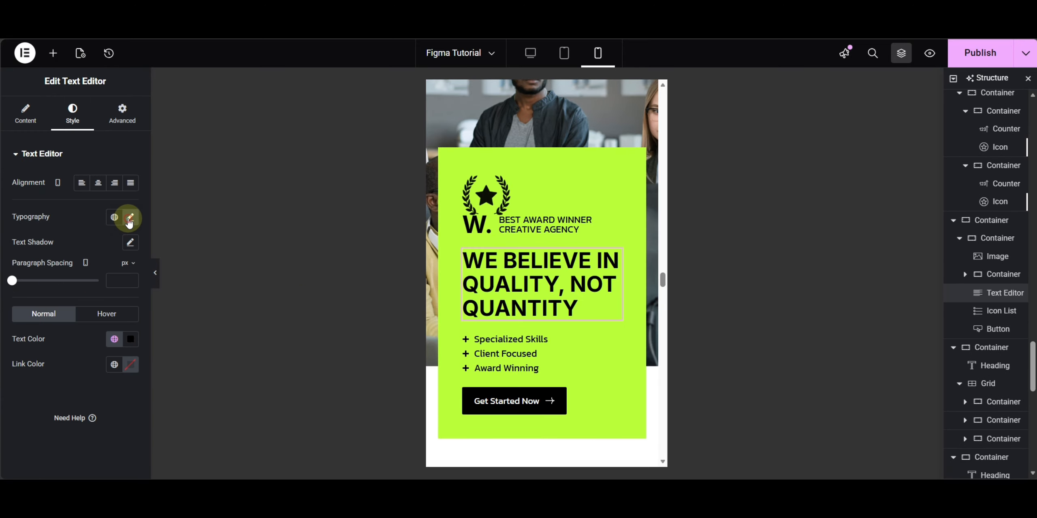
{"action": "left_click", "coordinate": [130, 218]}
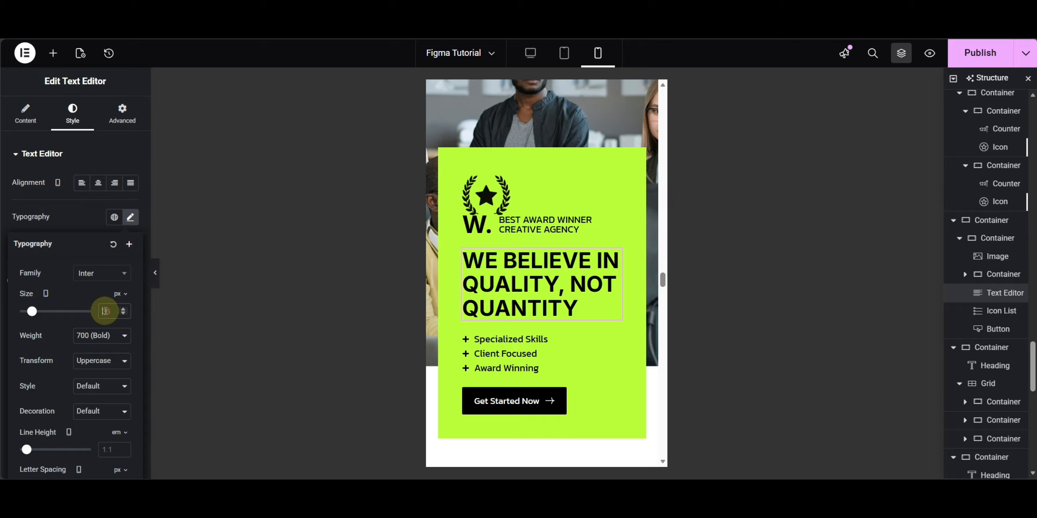
{"action": "double_click", "coordinate": [105, 311]}
{"action": "type", "text": "30"}
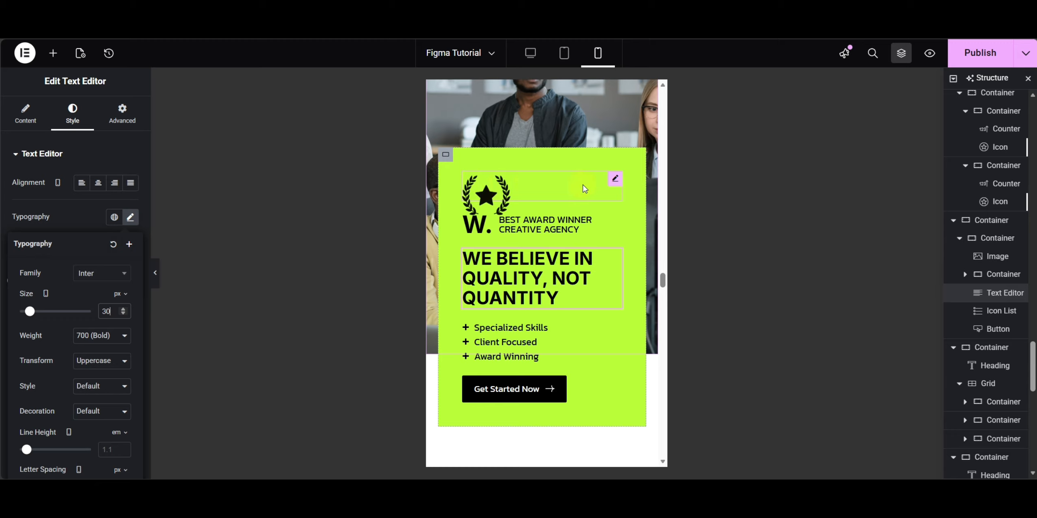
Inspect the style and spacing settings of the award image, the green card container and the "Best Award Winner Creative Agency" row container.
{"action": "left_click", "coordinate": [615, 181]}
{"action": "left_click", "coordinate": [72, 112]}
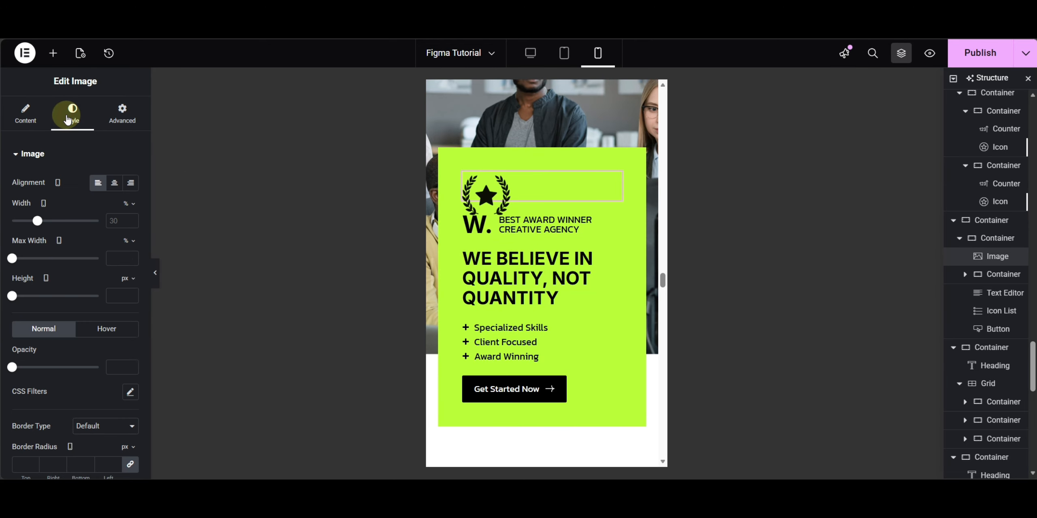
{"action": "left_click", "coordinate": [119, 117]}
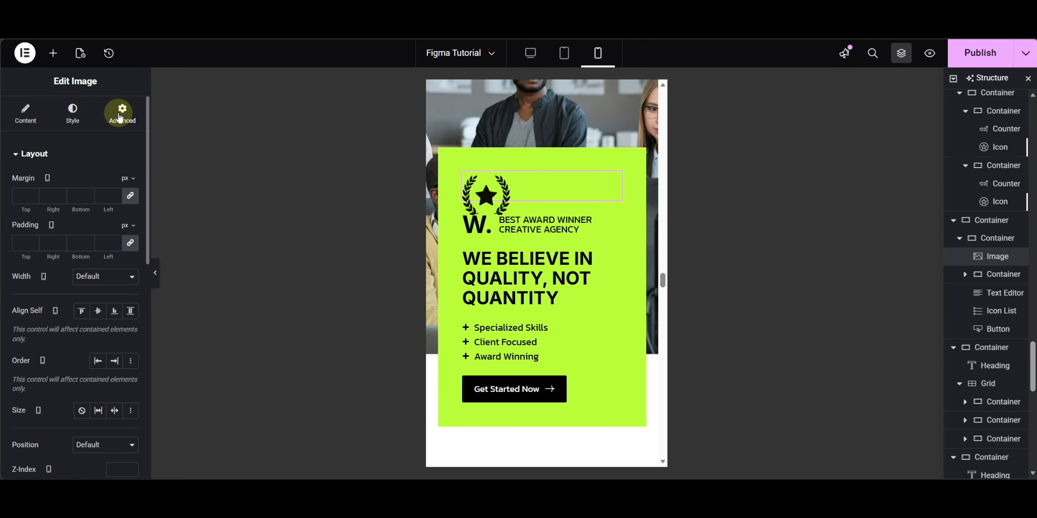
{"action": "scroll", "coordinate": [120, 344], "scroll_direction": "down", "scroll_amount": 3}
{"action": "scroll", "coordinate": [120, 348], "scroll_direction": "up", "scroll_amount": 3}
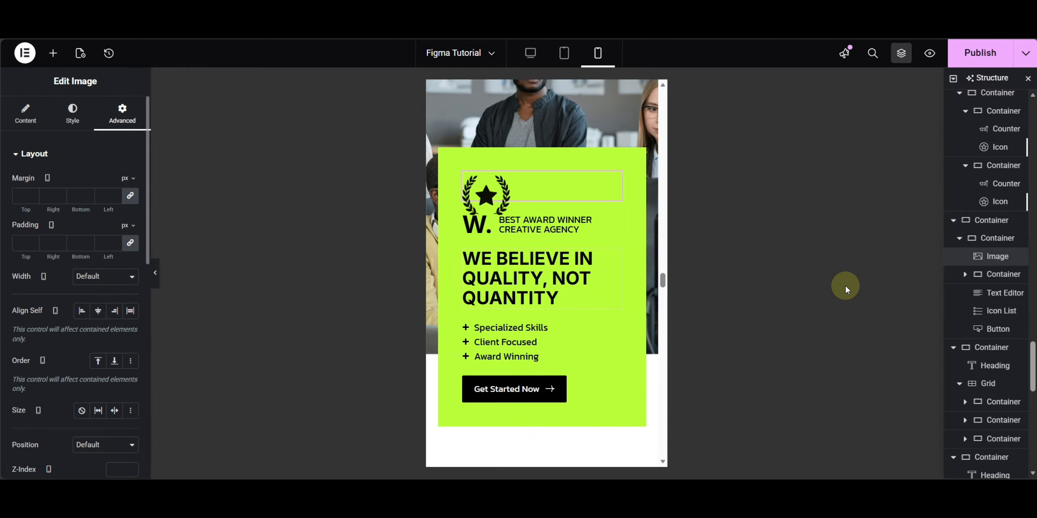
{"action": "left_click", "coordinate": [981, 243]}
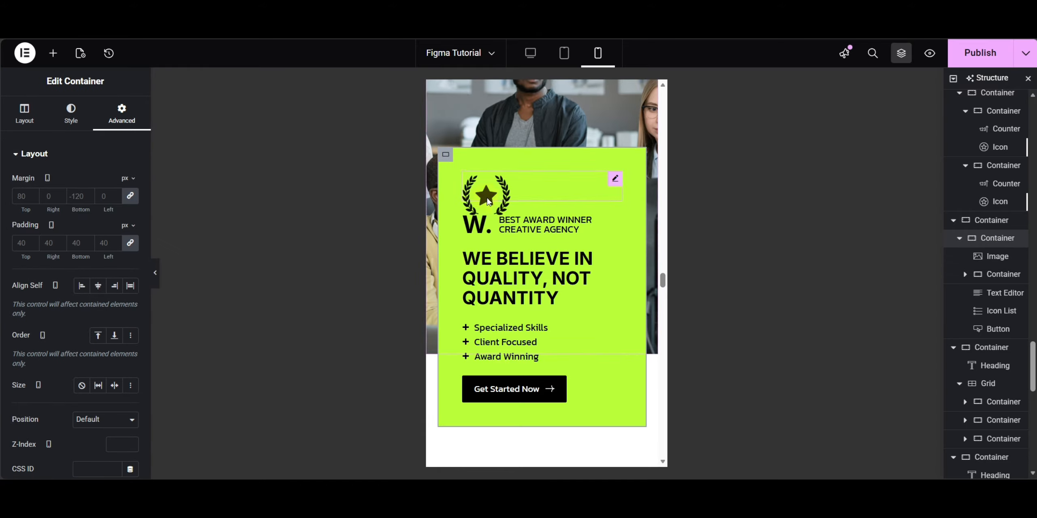
{"action": "left_click", "coordinate": [467, 220]}
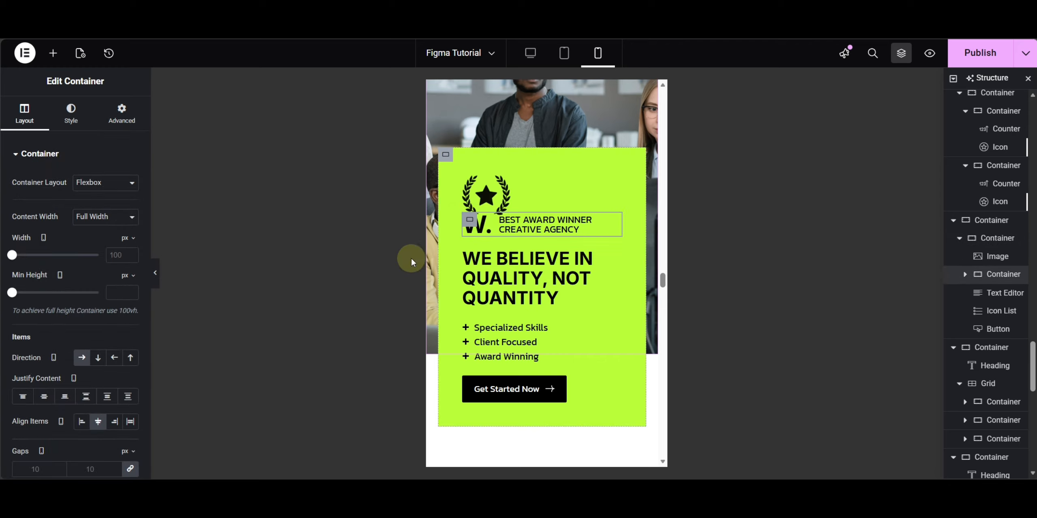
{"action": "left_click", "coordinate": [115, 114]}
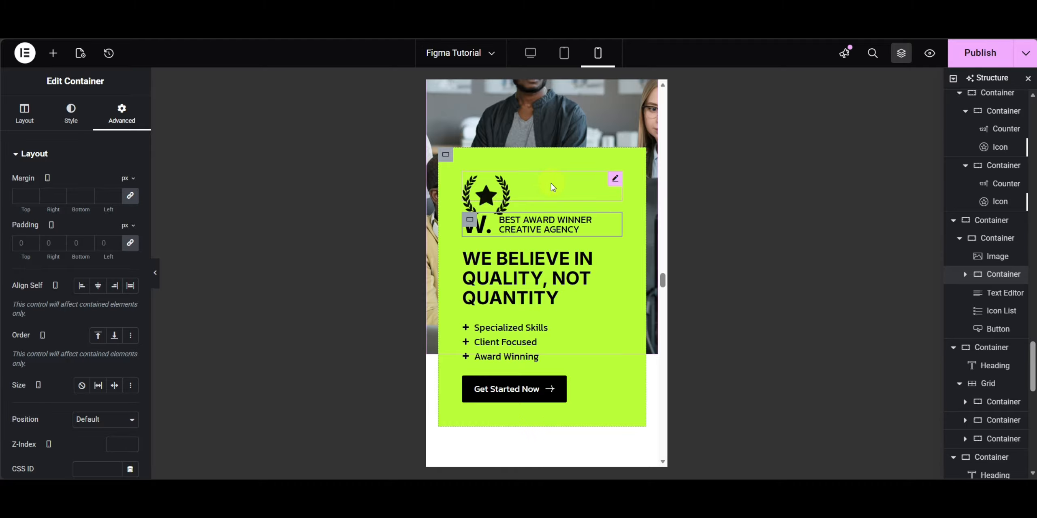
Set the "We provide the best pricing" heading's font size to 36 px and its width to Full Width (100%) on mobile.
{"action": "scroll", "coordinate": [551, 185], "scroll_direction": "down", "scroll_amount": 10}
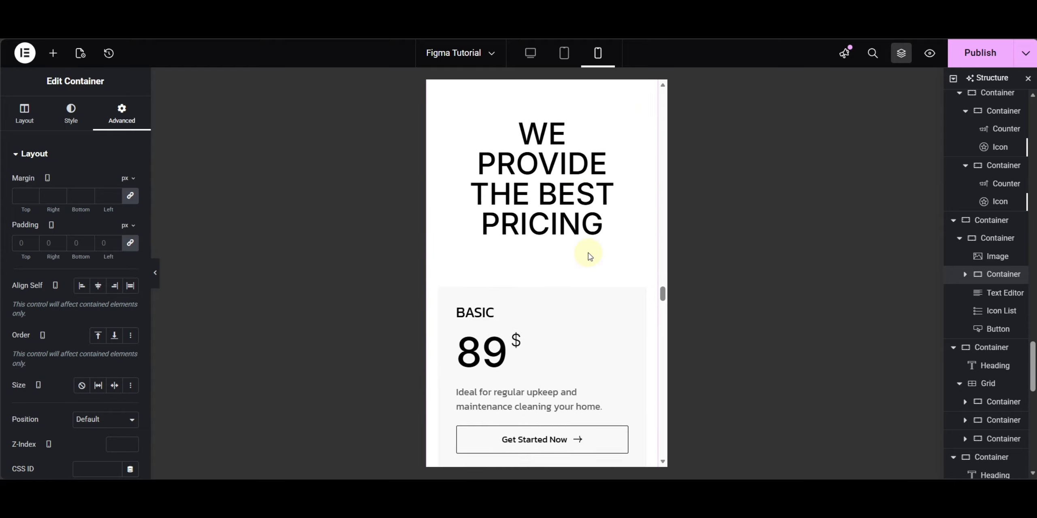
{"action": "left_click", "coordinate": [538, 186]}
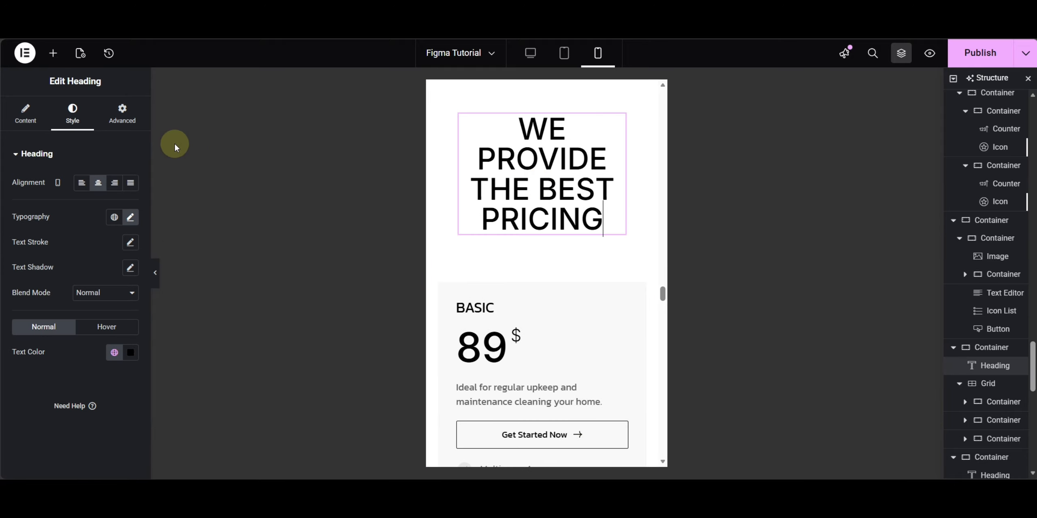
{"action": "left_click", "coordinate": [130, 217]}
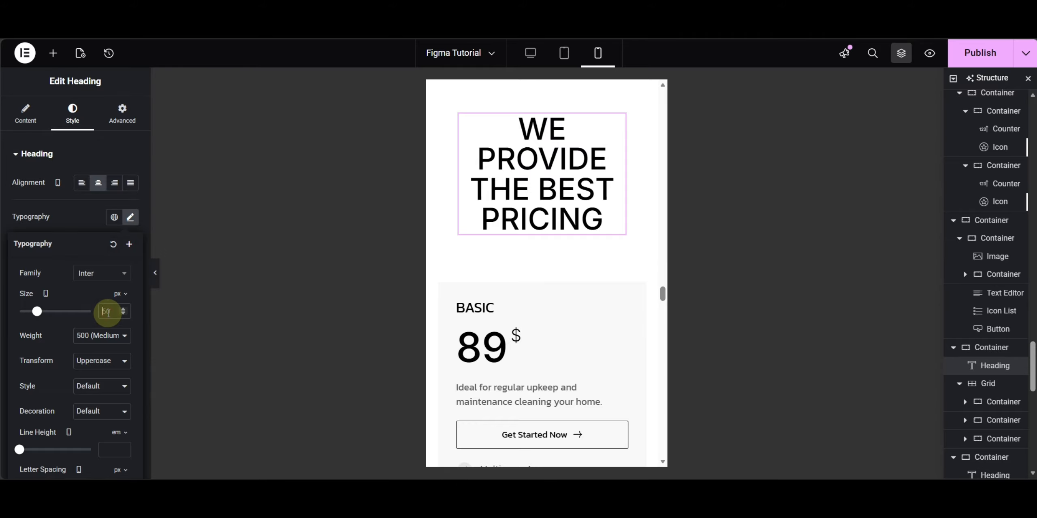
{"action": "type", "text": "36"}
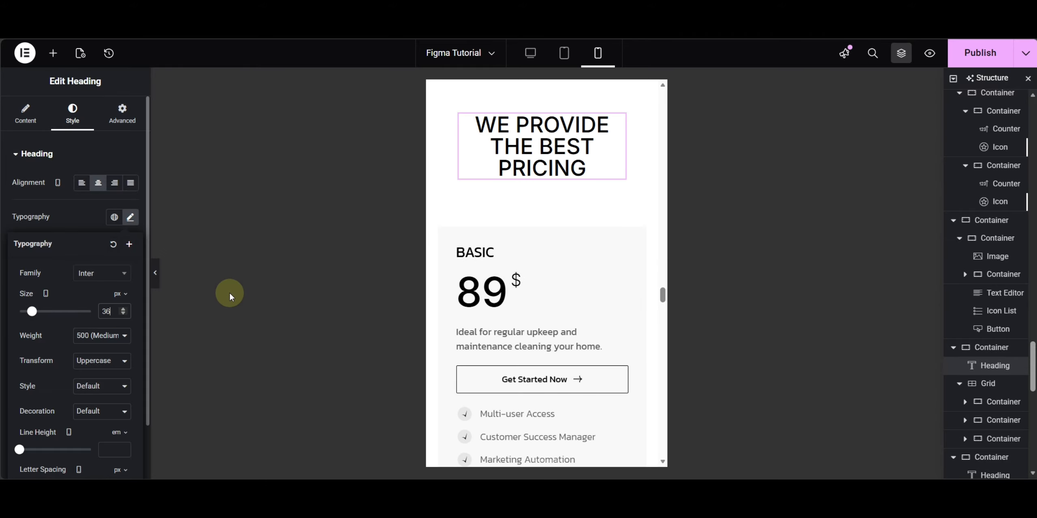
{"action": "left_click", "coordinate": [120, 130]}
{"action": "left_click", "coordinate": [103, 279]}
{"action": "left_click", "coordinate": [99, 294]}
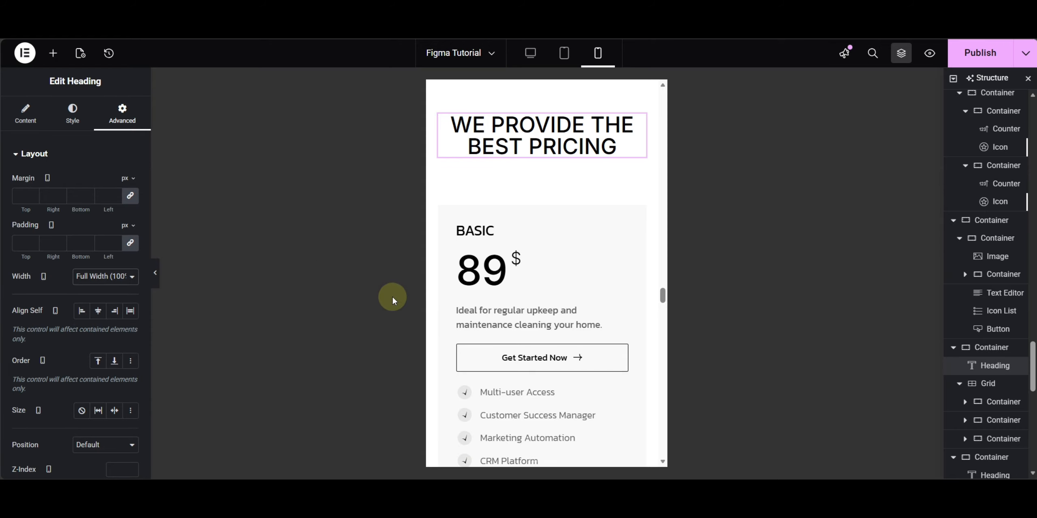
Set the font size of the "Hear what our satisfied clients have to say" heading to 36 px on mobile.
{"action": "scroll", "coordinate": [591, 287], "scroll_direction": "down", "scroll_amount": 5}
{"action": "scroll", "coordinate": [590, 287], "scroll_direction": "down", "scroll_amount": 10}
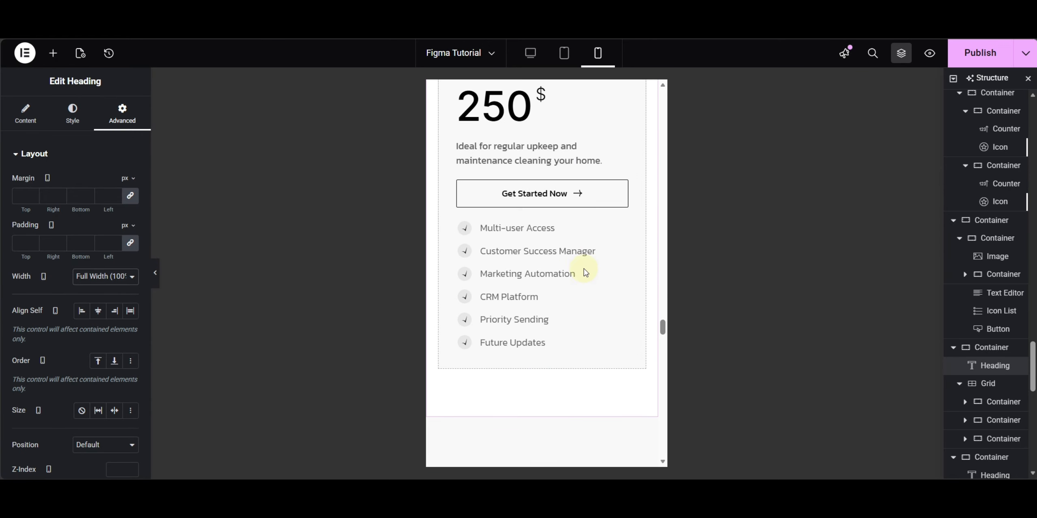
{"action": "scroll", "coordinate": [582, 266], "scroll_direction": "down", "scroll_amount": 3}
{"action": "left_click", "coordinate": [530, 209]}
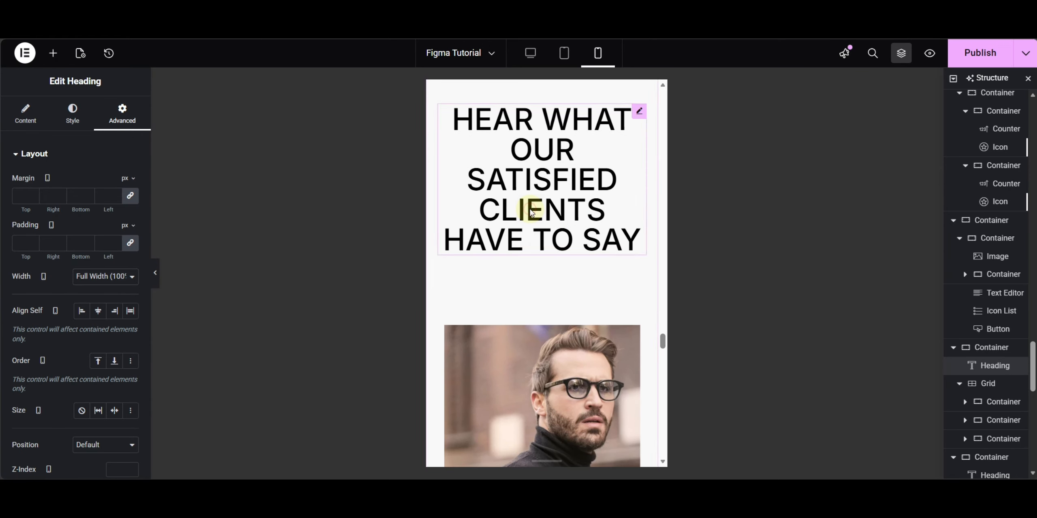
{"action": "left_click", "coordinate": [72, 117]}
{"action": "left_click", "coordinate": [131, 218]}
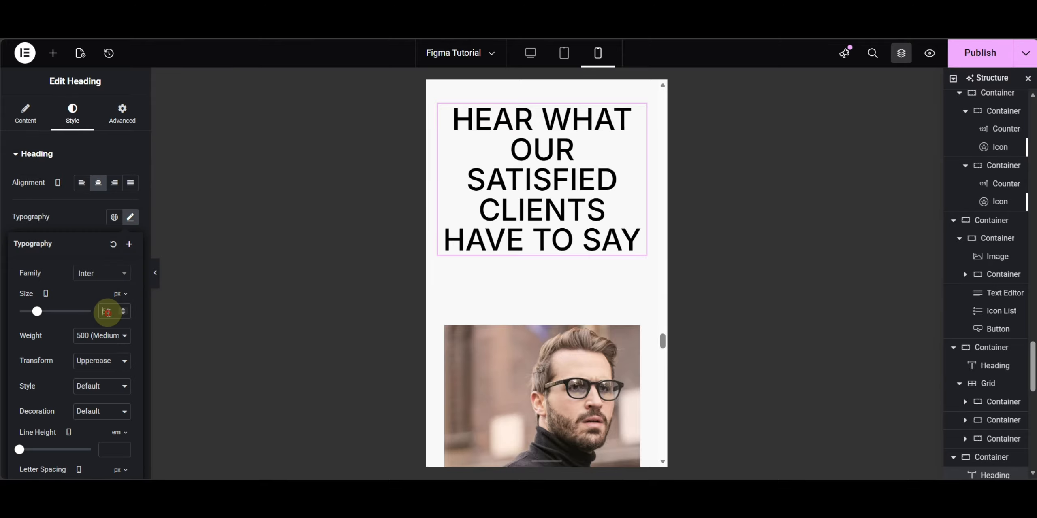
{"action": "double_click", "coordinate": [107, 312]}
{"action": "type", "text": "36"}
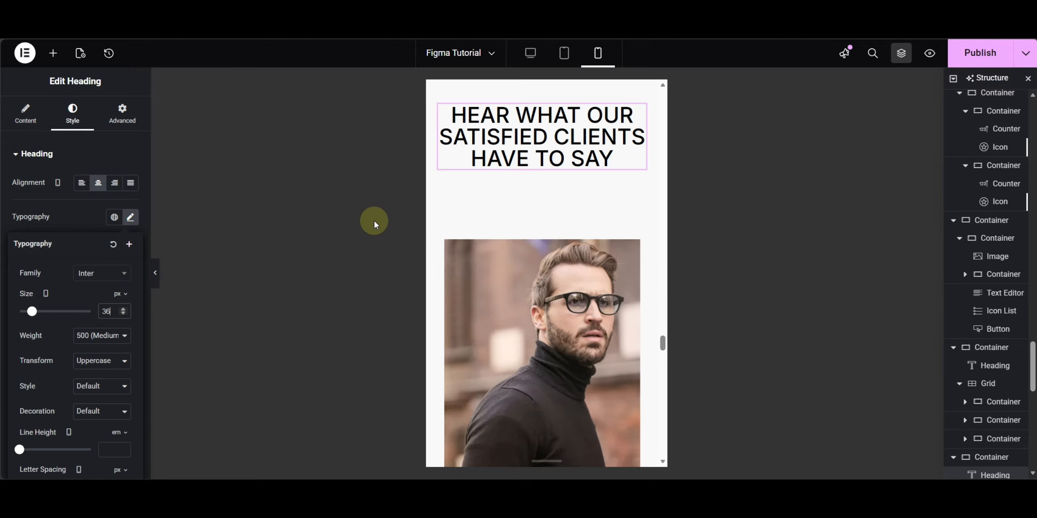
Set the padding of the testimonial carousel and its first slide to 0 on all sides on mobile.
{"action": "scroll", "coordinate": [585, 220], "scroll_direction": "down", "scroll_amount": 10}
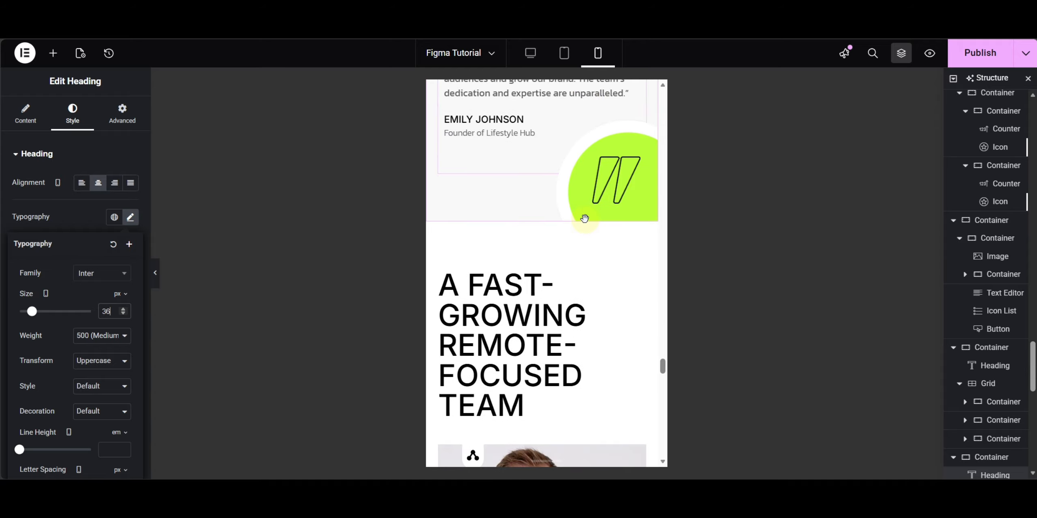
{"action": "scroll", "coordinate": [551, 225], "scroll_direction": "up", "scroll_amount": 8}
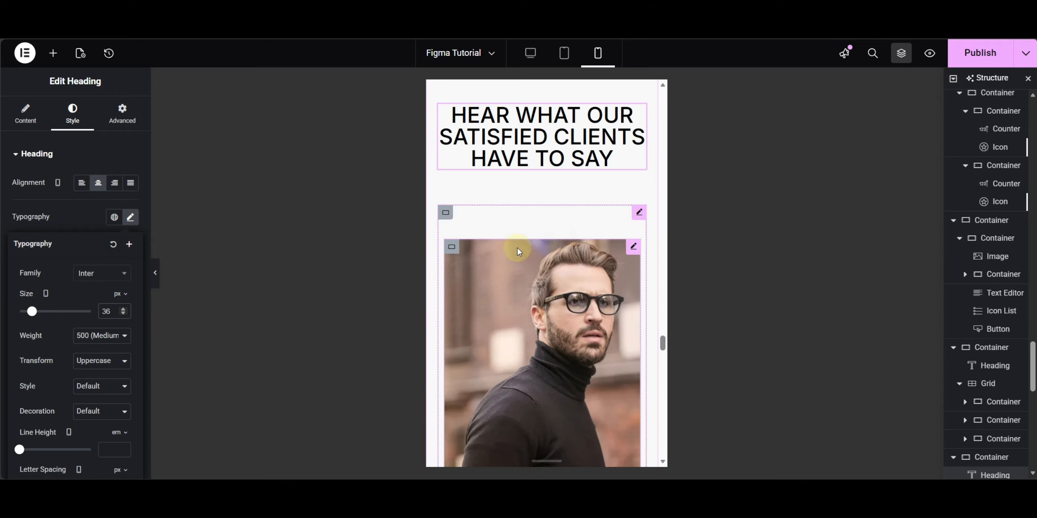
{"action": "left_click", "coordinate": [639, 216]}
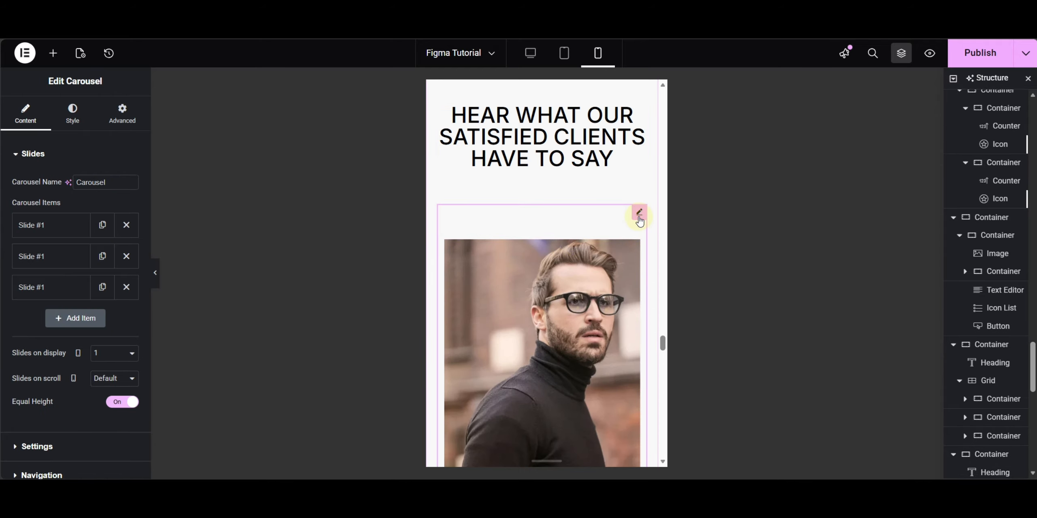
{"action": "left_click", "coordinate": [120, 116]}
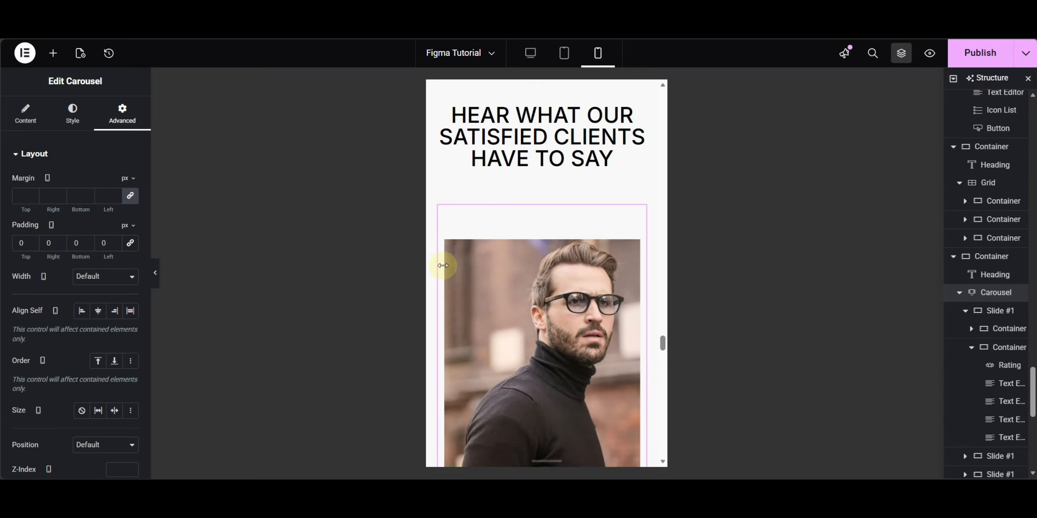
{"action": "scroll", "coordinate": [548, 272], "scroll_direction": "down", "scroll_amount": 5}
{"action": "scroll", "coordinate": [548, 272], "scroll_direction": "up", "scroll_amount": 3}
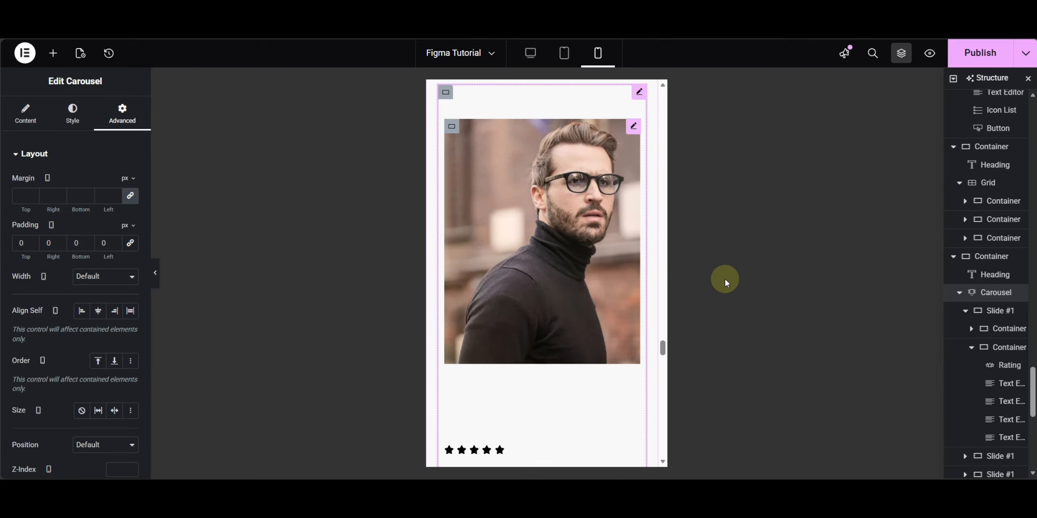
{"action": "left_click", "coordinate": [992, 311]}
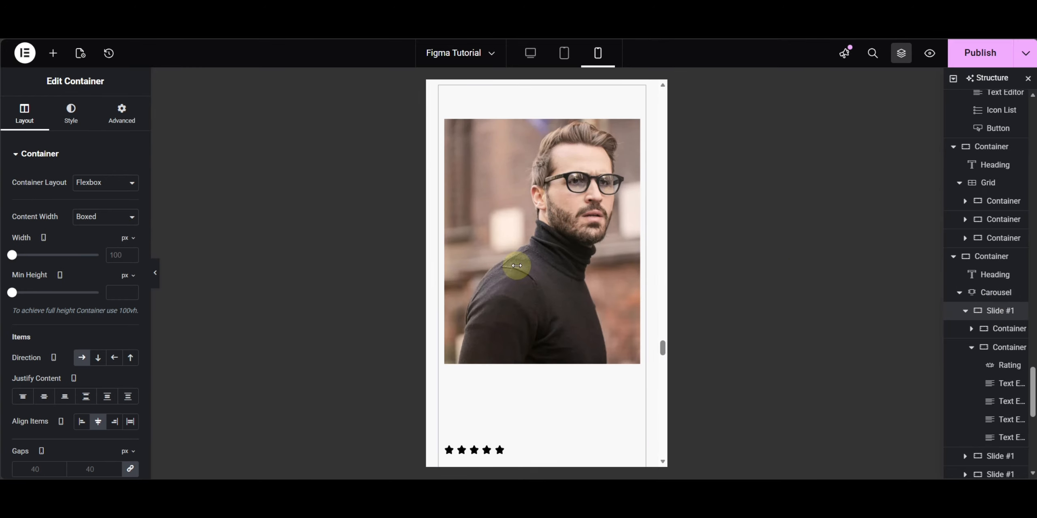
{"action": "scroll", "coordinate": [495, 278], "scroll_direction": "down", "scroll_amount": 2}
{"action": "scroll", "coordinate": [495, 278], "scroll_direction": "up", "scroll_amount": 2}
{"action": "left_click", "coordinate": [114, 126]}
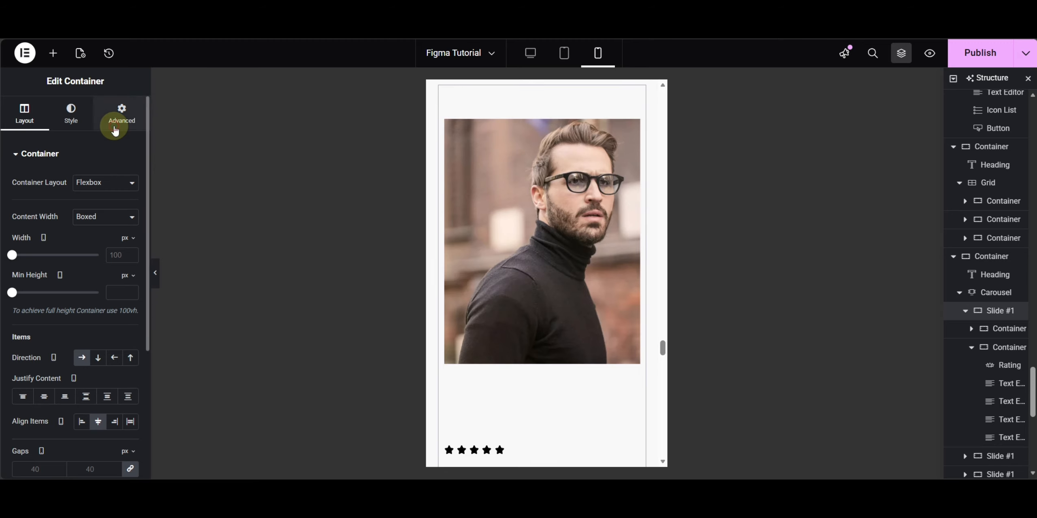
{"action": "left_click", "coordinate": [113, 127]}
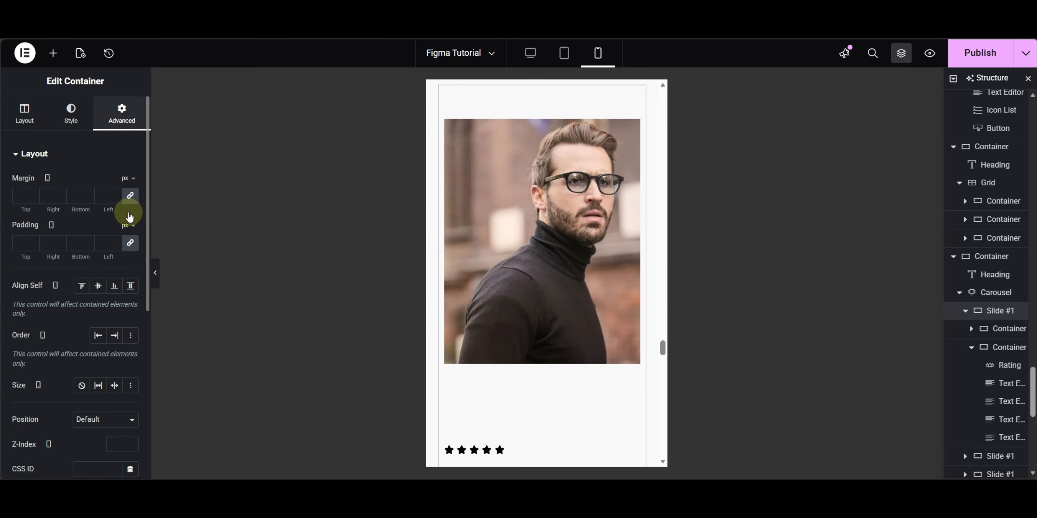
{"action": "left_click", "coordinate": [130, 243]}
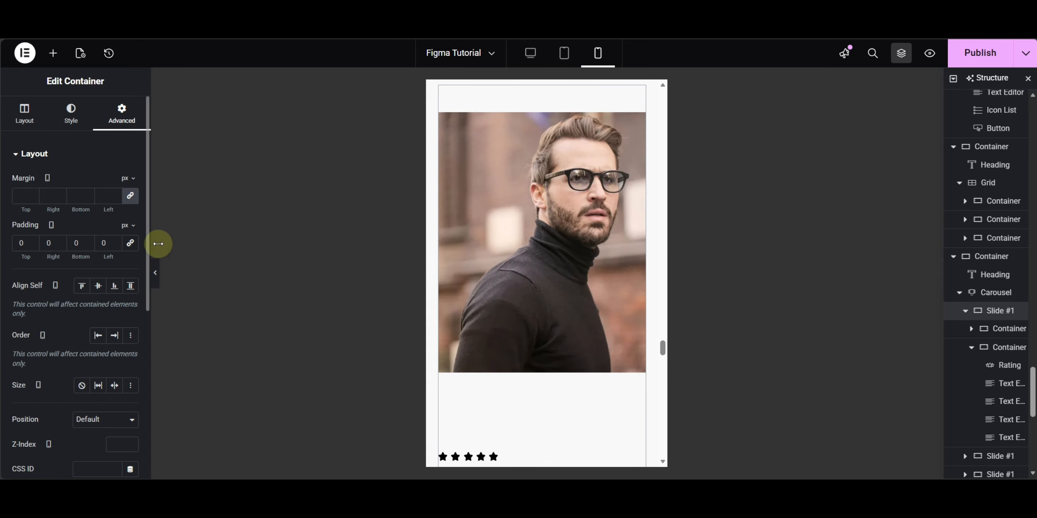
Set the first testimonial slide's column and row gaps to 20 px on mobile.
{"action": "left_click", "coordinate": [25, 110]}
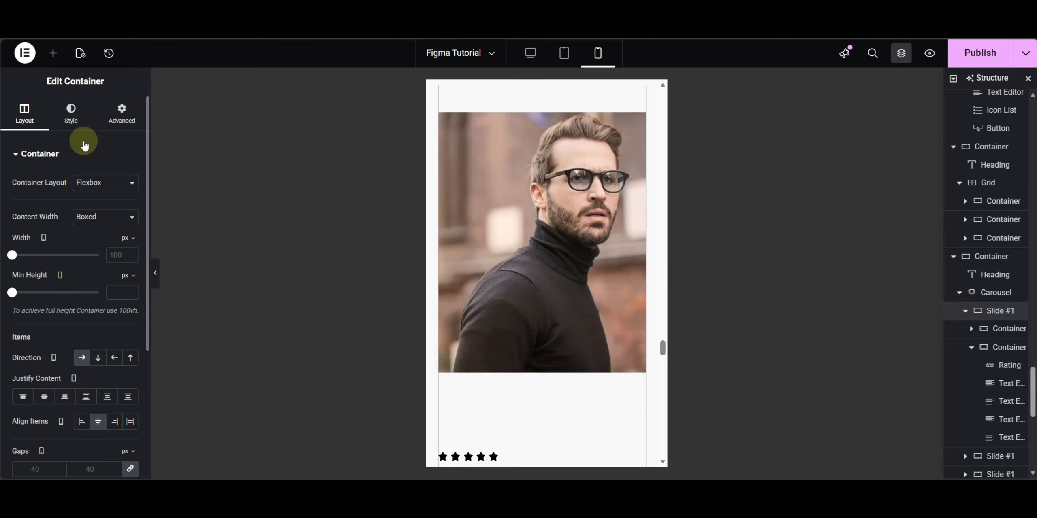
{"action": "scroll", "coordinate": [552, 227], "scroll_direction": "down", "scroll_amount": 5}
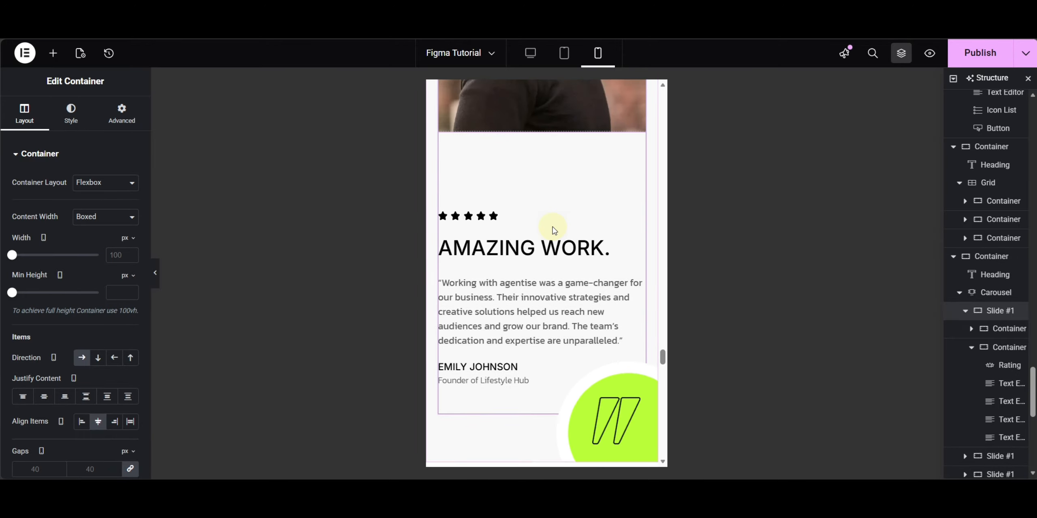
{"action": "scroll", "coordinate": [98, 331], "scroll_direction": "down", "scroll_amount": 3}
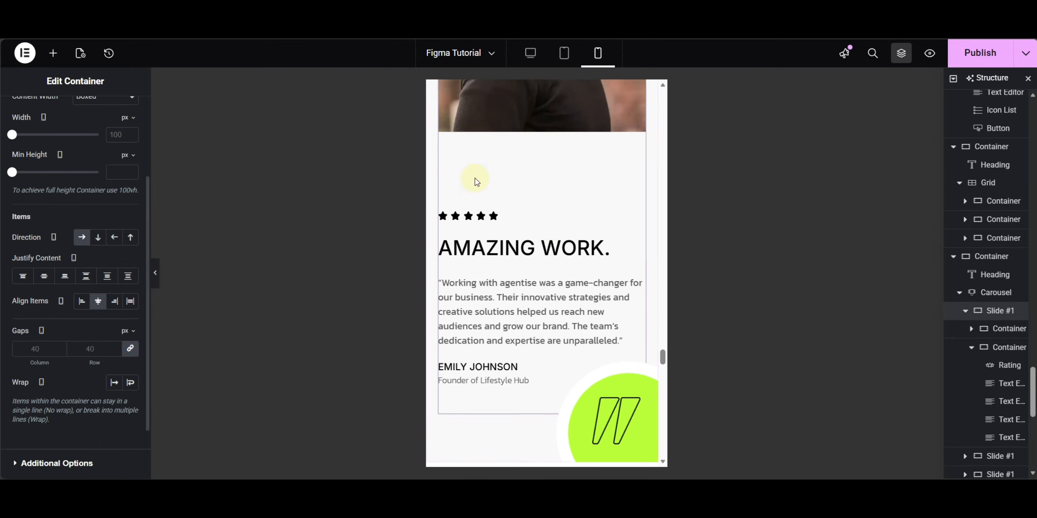
{"action": "left_click", "coordinate": [87, 348]}
{"action": "type", "text": "20"}
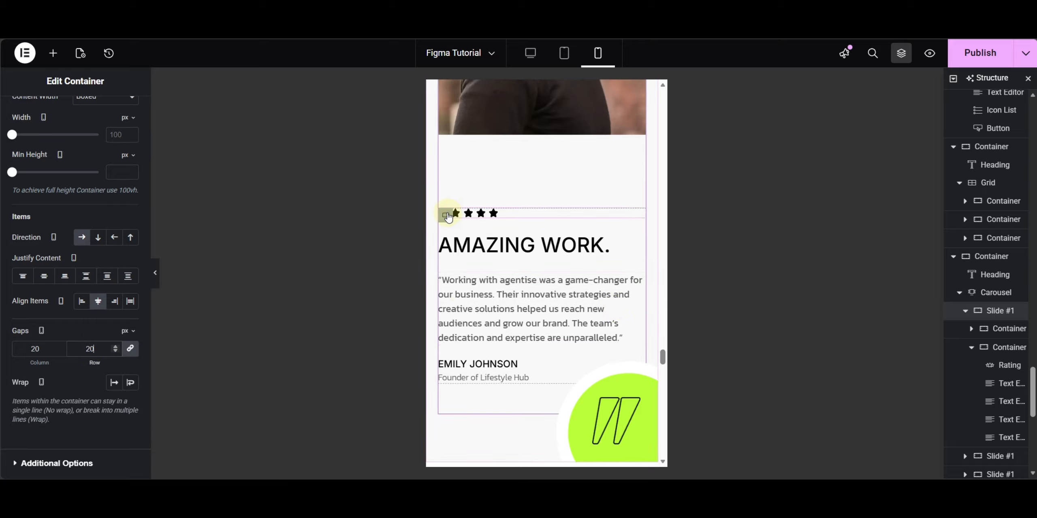
Change the first testimonial slide's item direction to column on mobile so the portrait stacks above the review text.
{"action": "scroll", "coordinate": [513, 219], "scroll_direction": "up", "scroll_amount": 3}
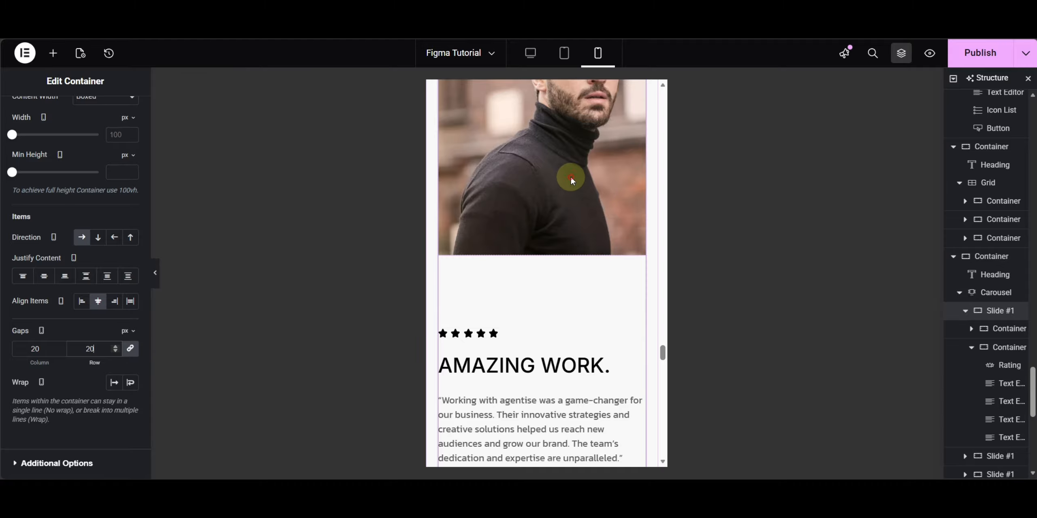
{"action": "scroll", "coordinate": [570, 176], "scroll_direction": "up", "scroll_amount": 6}
{"action": "left_click", "coordinate": [487, 241]}
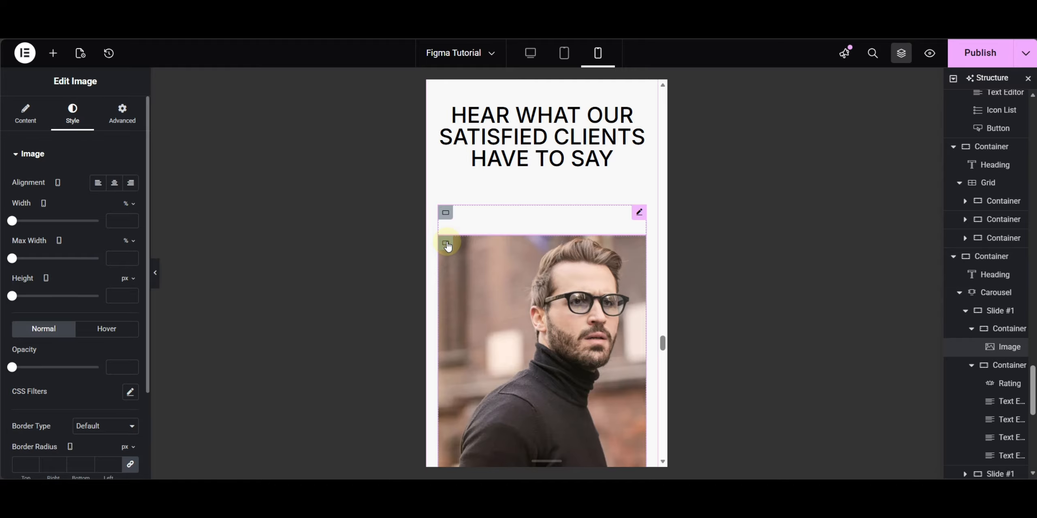
{"action": "left_click", "coordinate": [446, 244]}
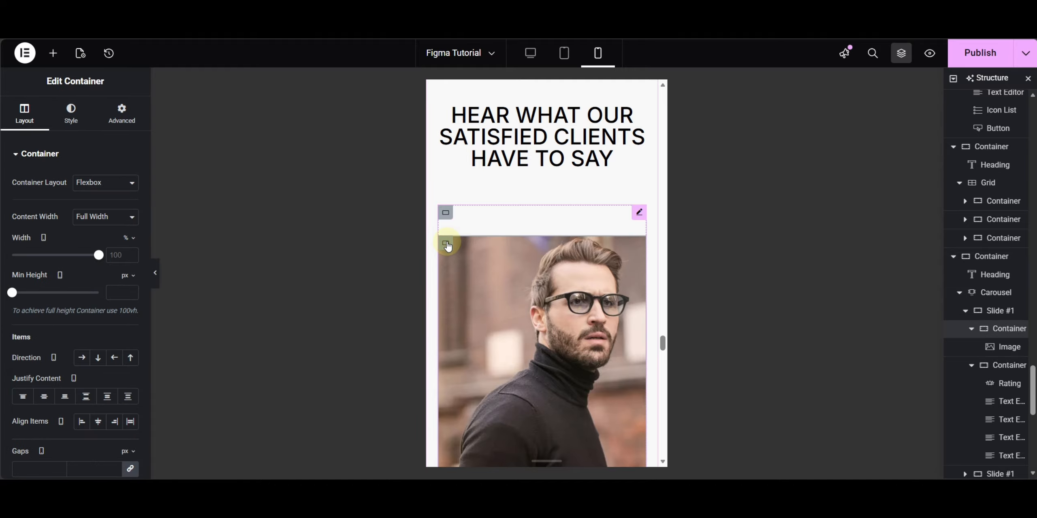
{"action": "left_click", "coordinate": [442, 213]}
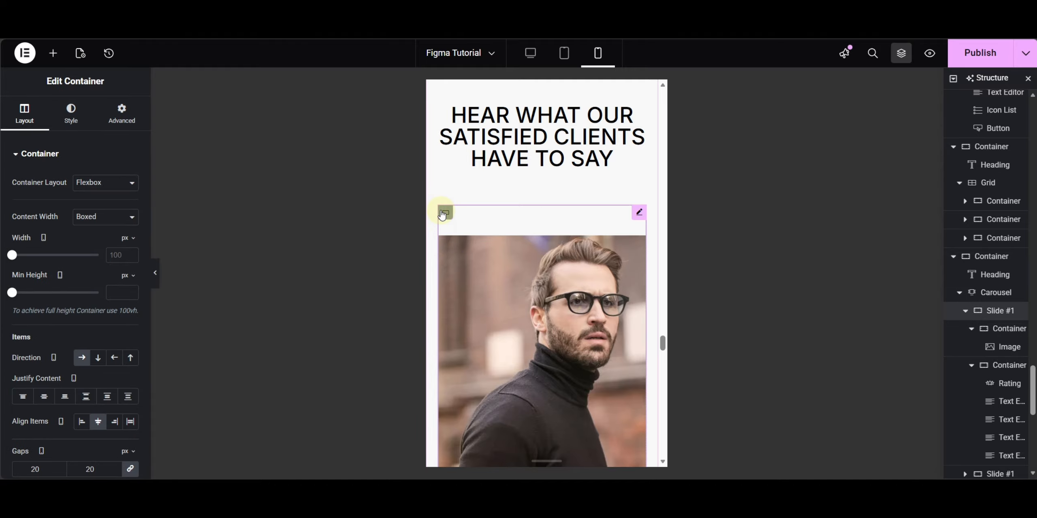
{"action": "left_click", "coordinate": [98, 358]}
{"action": "scroll", "coordinate": [586, 285], "scroll_direction": "down", "scroll_amount": 5}
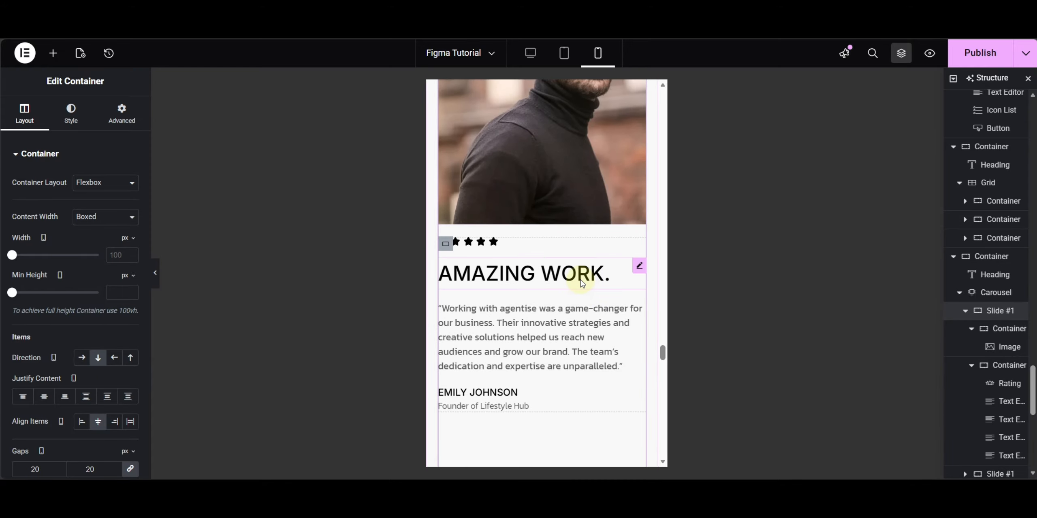
Clear the first testimonial slide's mobile column and row gap values.
{"action": "scroll", "coordinate": [101, 419], "scroll_direction": "down", "scroll_amount": 3}
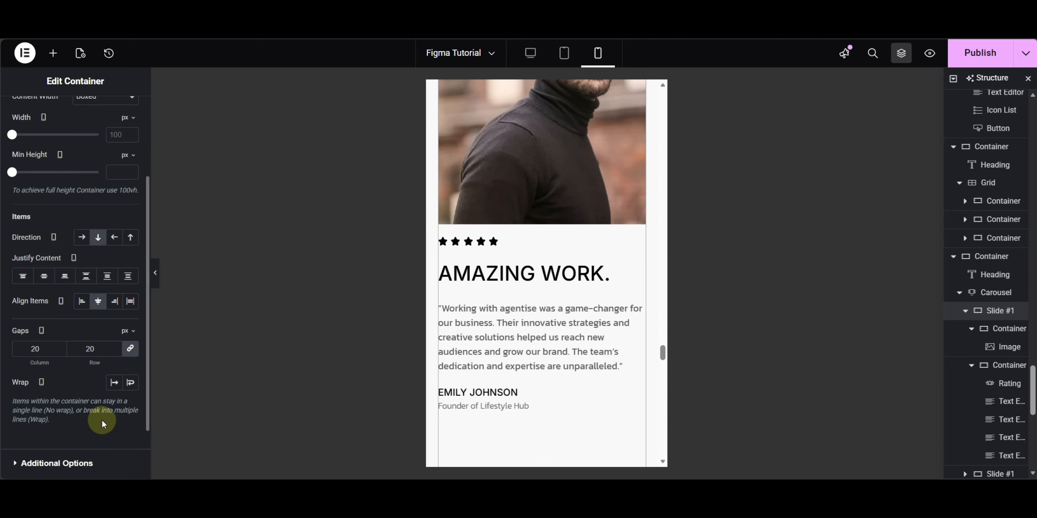
{"action": "left_click", "coordinate": [97, 350]}
{"action": "key", "text": "BackSpace"}
{"action": "key", "text": "BackSpace"}
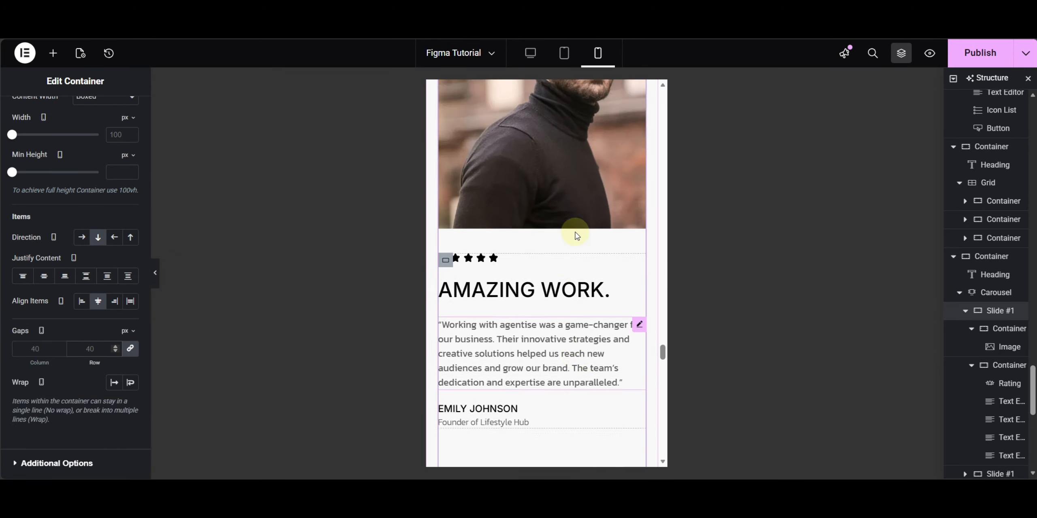
Set the testimonial carousel's previous arrow to 0% horizontal and 0% vertical position on mobile.
{"action": "scroll", "coordinate": [578, 236], "scroll_direction": "up", "scroll_amount": 5}
{"action": "scroll", "coordinate": [577, 236], "scroll_direction": "down", "scroll_amount": 8}
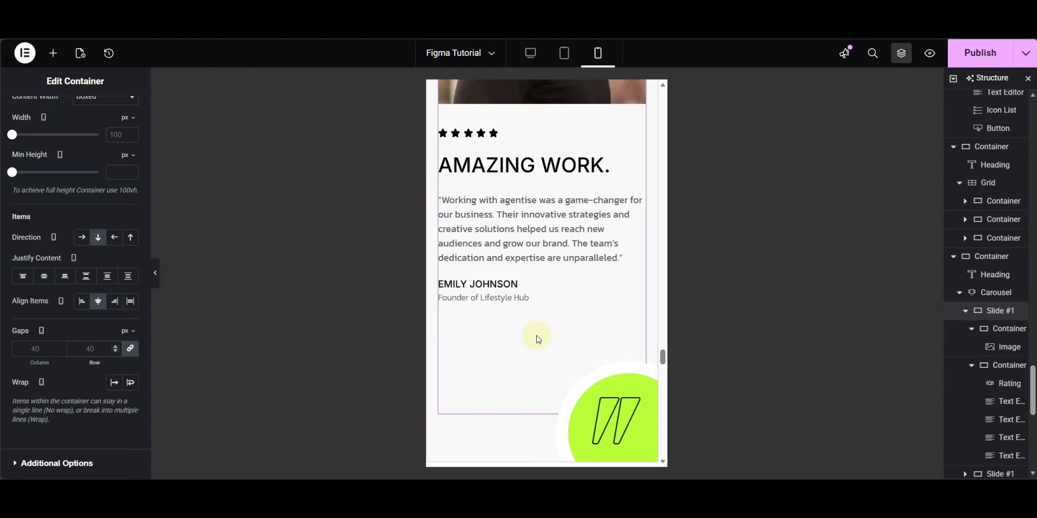
{"action": "left_click", "coordinate": [986, 295]}
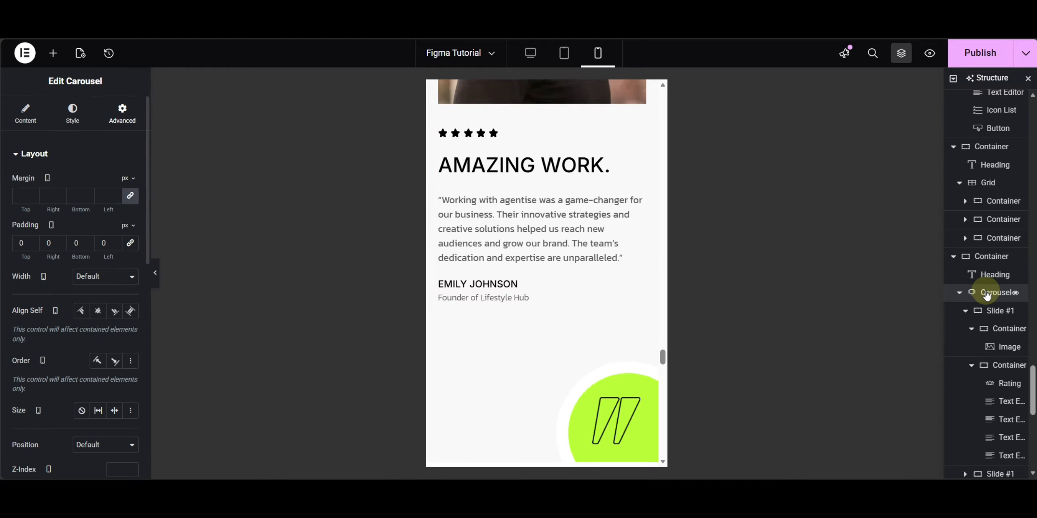
{"action": "left_click", "coordinate": [20, 119]}
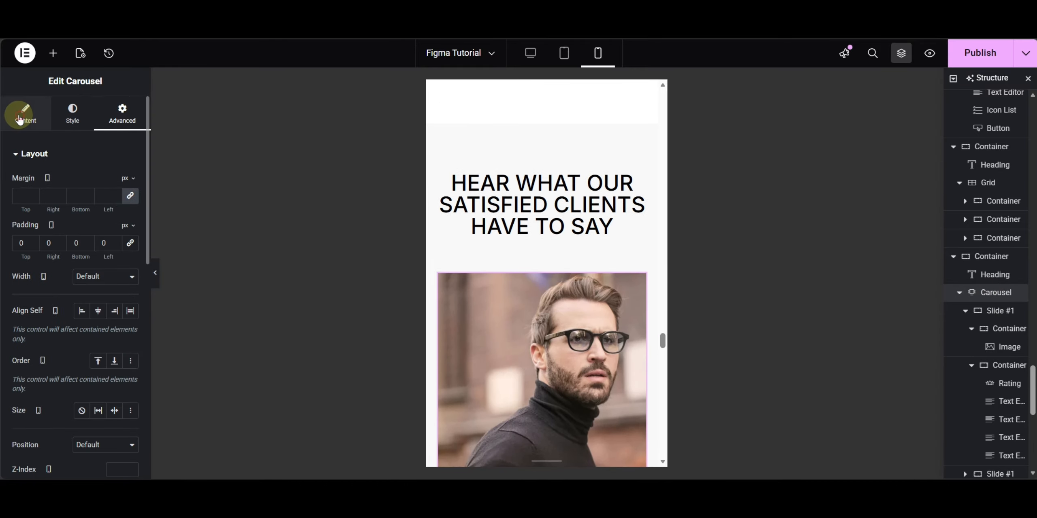
{"action": "scroll", "coordinate": [65, 381], "scroll_direction": "down", "scroll_amount": 3}
{"action": "left_click", "coordinate": [52, 368]}
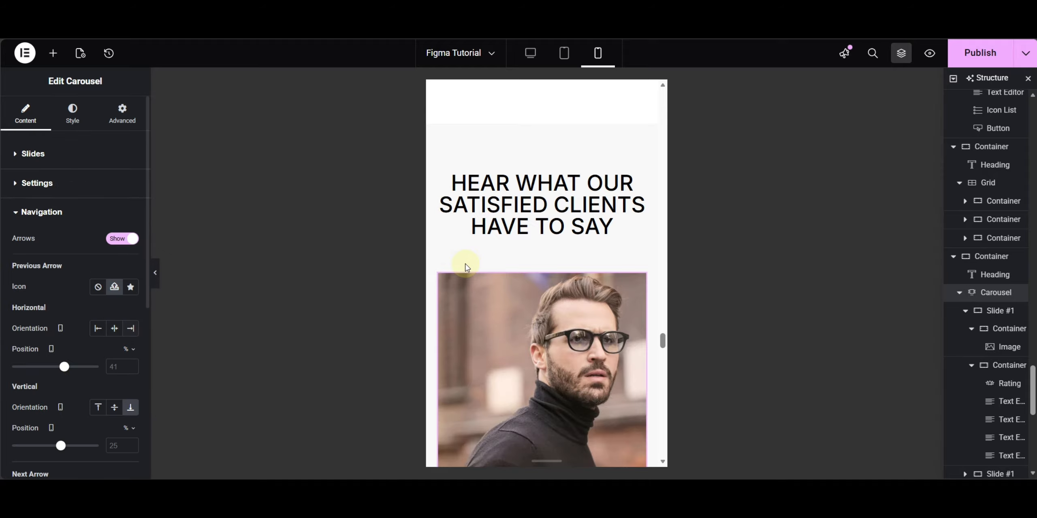
{"action": "scroll", "coordinate": [467, 267], "scroll_direction": "down", "scroll_amount": 7}
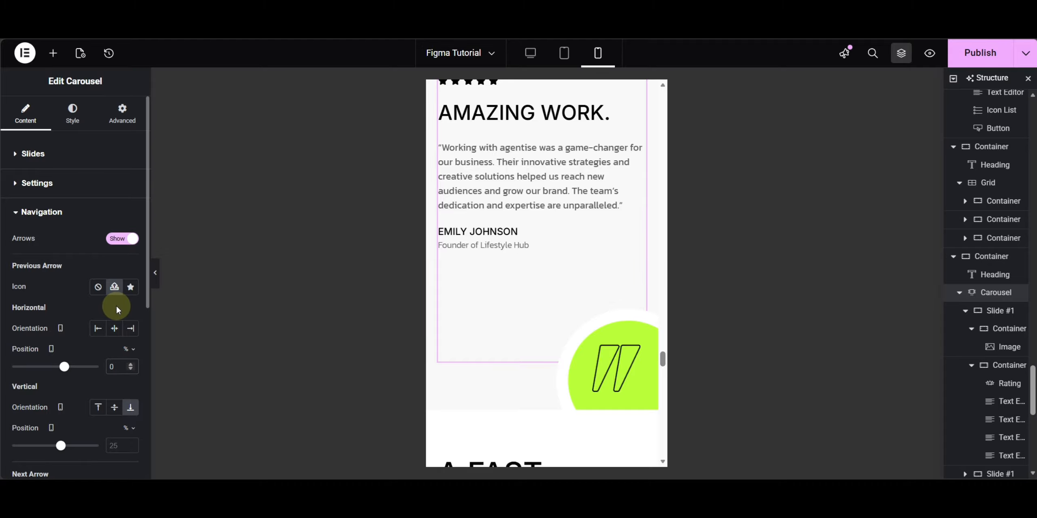
{"action": "scroll", "coordinate": [118, 308], "scroll_direction": "down", "scroll_amount": 3}
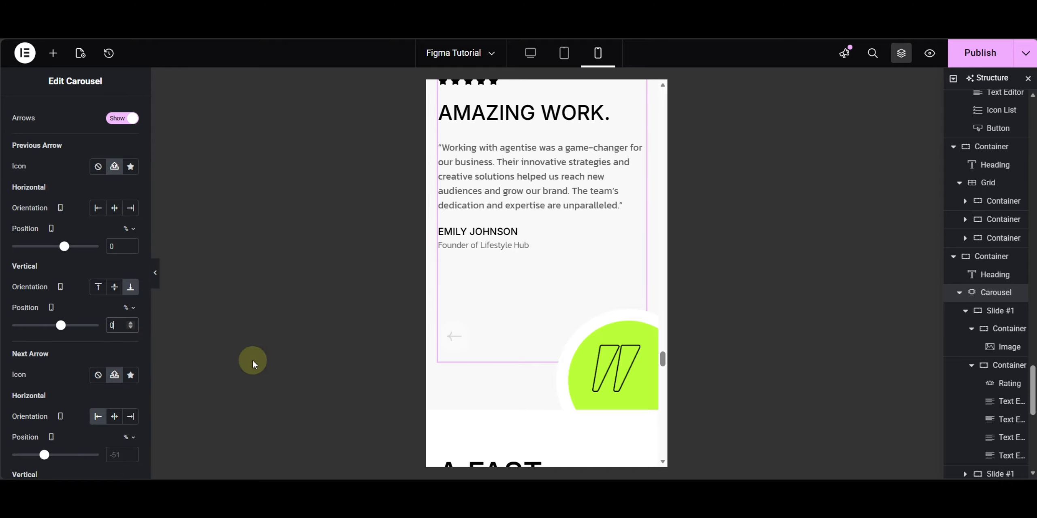
{"action": "key", "text": "Down"}
{"action": "key", "text": "Down"}
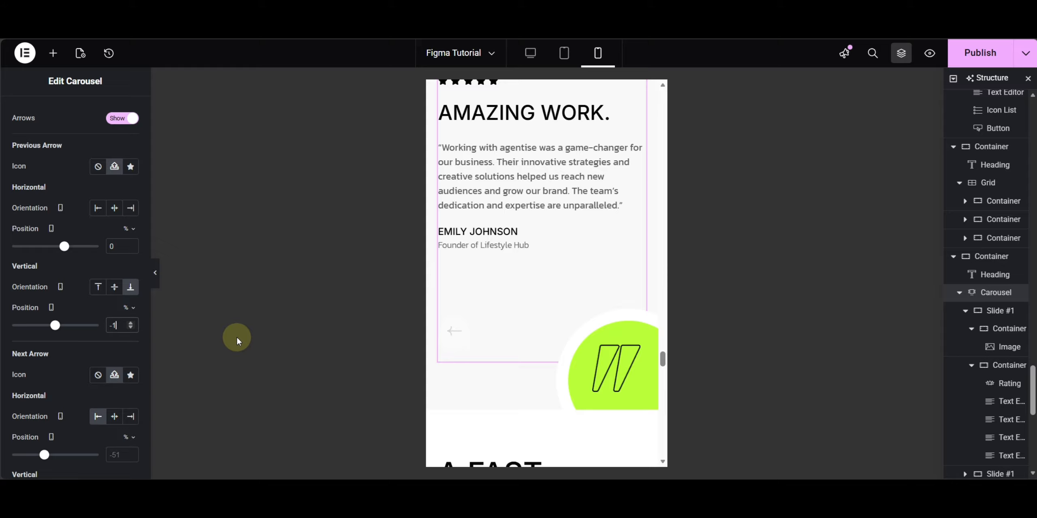
{"action": "key", "text": "Up"}
Set the carousel's next arrow to 0% horizontal and 0% vertical position on mobile.
{"action": "scroll", "coordinate": [119, 248], "scroll_direction": "down", "scroll_amount": 3}
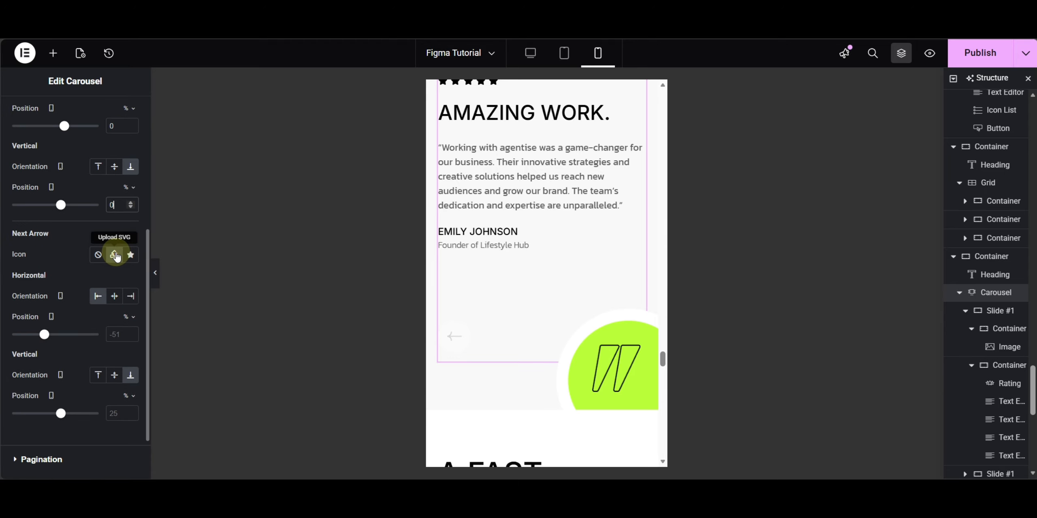
{"action": "type", "text": "0"}
{"action": "left_click", "coordinate": [116, 413]}
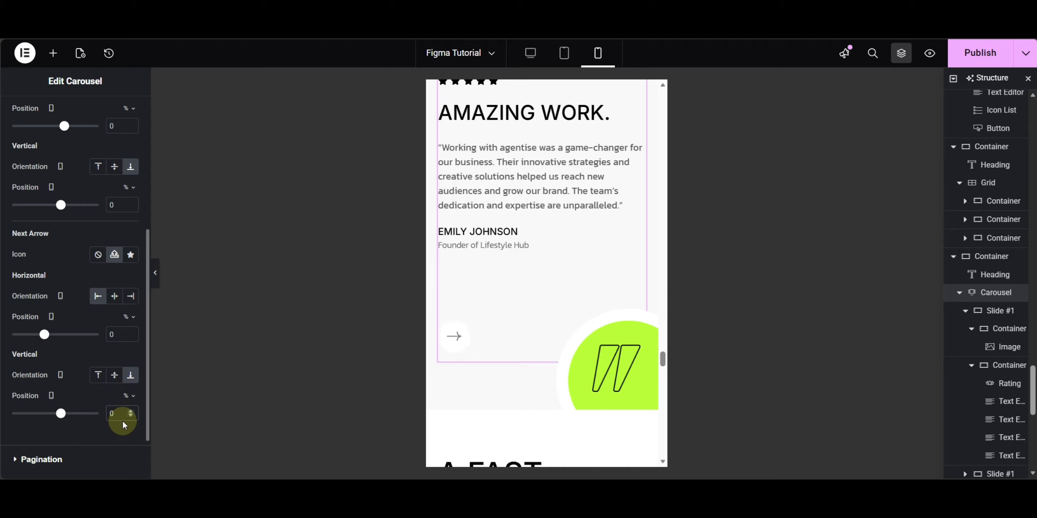
{"action": "key", "text": "BackSpace"}
{"action": "type", "text": "1"}
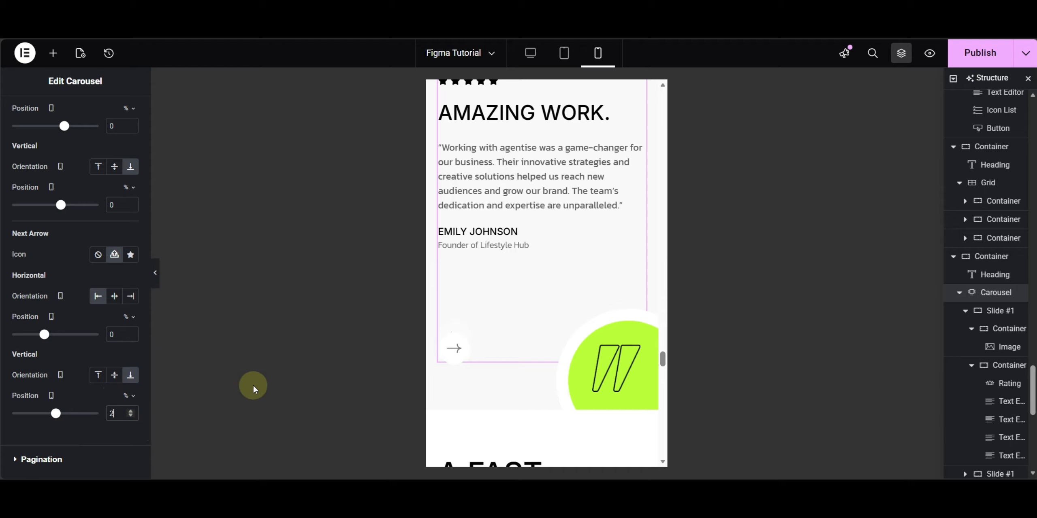
{"action": "key", "text": "Down"}
{"action": "key", "text": "Down"}
Set the next arrow's horizontal position to -18% on mobile so it sits beside the previous arrow.
{"action": "left_click", "coordinate": [117, 336]}
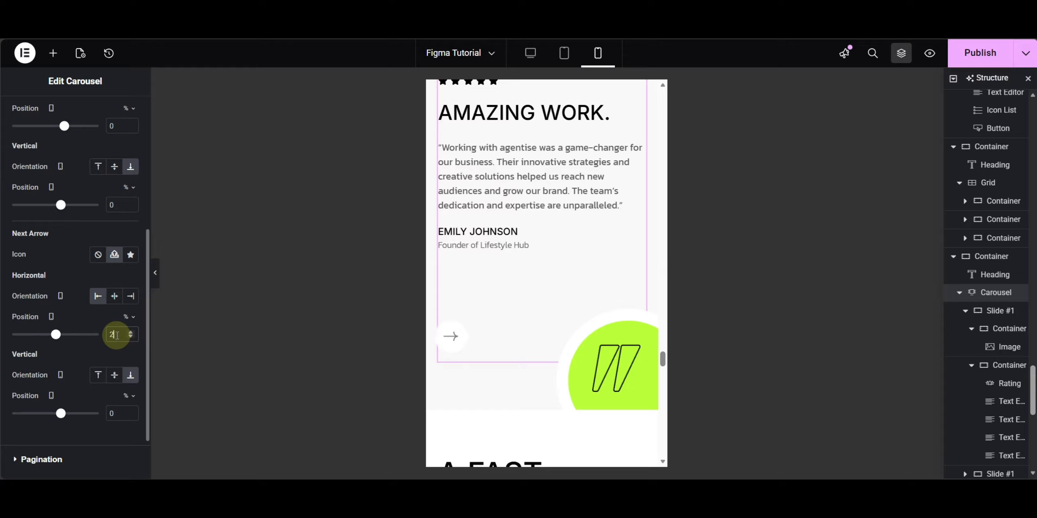
{"action": "key", "text": "Down"}
{"action": "key", "text": "Down"}
{"action": "key", "text": "Down"}
{"action": "key", "text": "Down"}
{"action": "key", "text": "Down"}
{"action": "key", "text": "Down"}
{"action": "key", "text": "Down"}
{"action": "key", "text": "Down"}
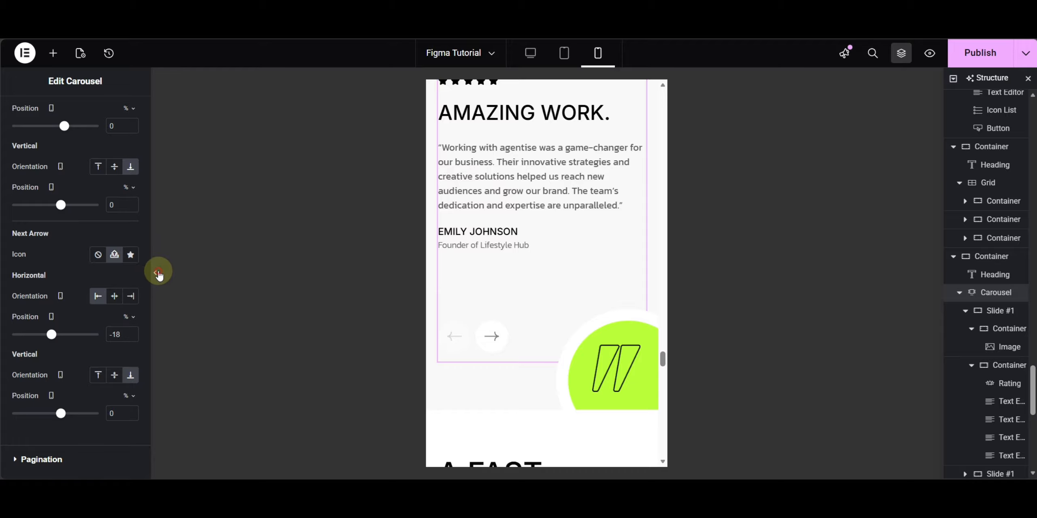
Preview the mobile page without the editing panels and step through the testimonial slides with both arrows, then return to editing.
{"action": "left_click", "coordinate": [156, 273]}
{"action": "scroll", "coordinate": [527, 322], "scroll_direction": "up", "scroll_amount": 5}
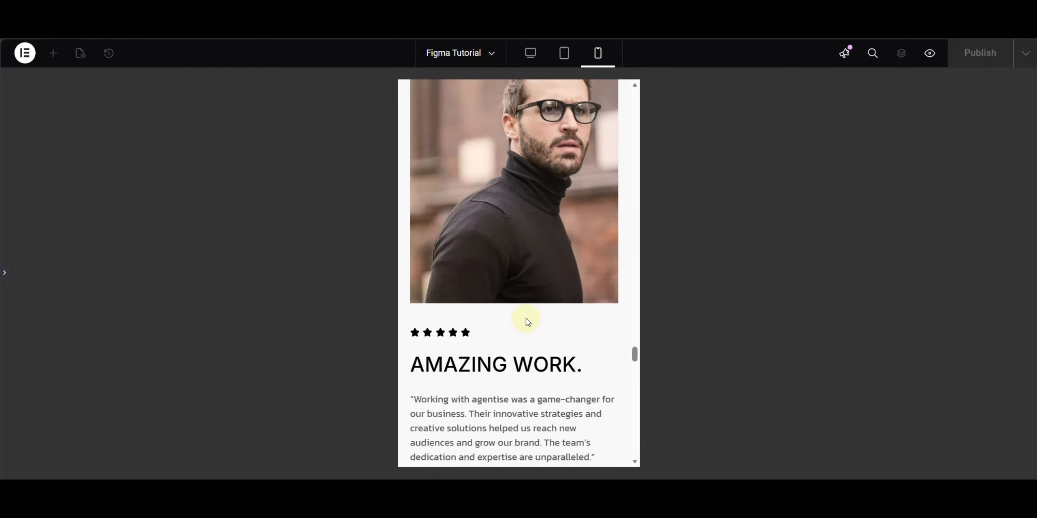
{"action": "scroll", "coordinate": [527, 320], "scroll_direction": "down", "scroll_amount": 7}
{"action": "left_click", "coordinate": [463, 225]}
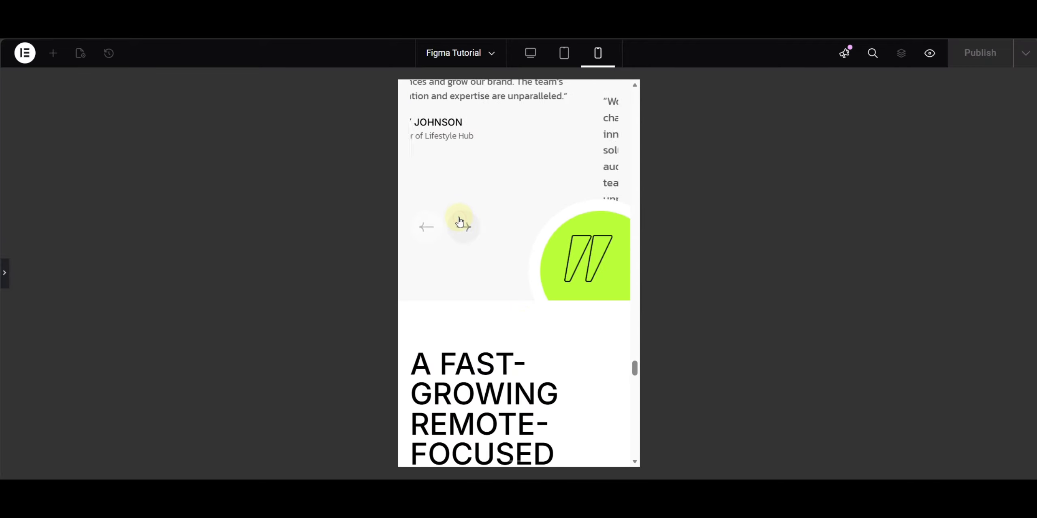
{"action": "scroll", "coordinate": [466, 243], "scroll_direction": "up", "scroll_amount": 3}
{"action": "left_click", "coordinate": [462, 354]}
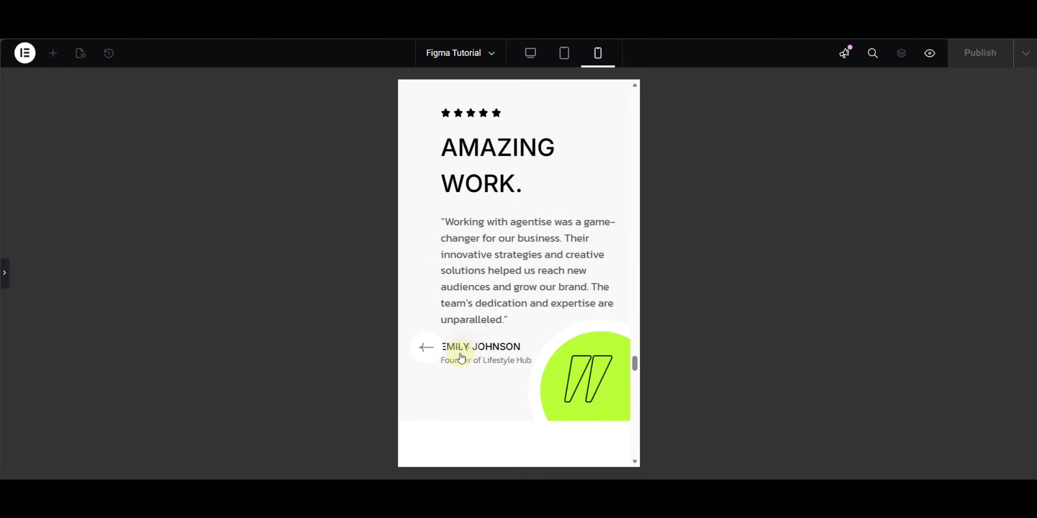
{"action": "left_click", "coordinate": [427, 349]}
{"action": "scroll", "coordinate": [484, 314], "scroll_direction": "up", "scroll_amount": 5}
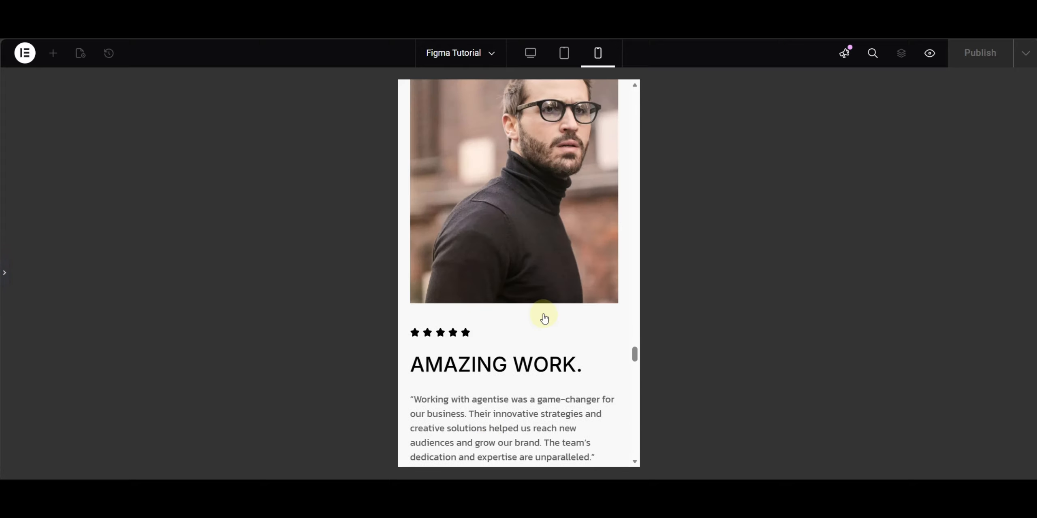
{"action": "key", "text": "ctrl+p"}
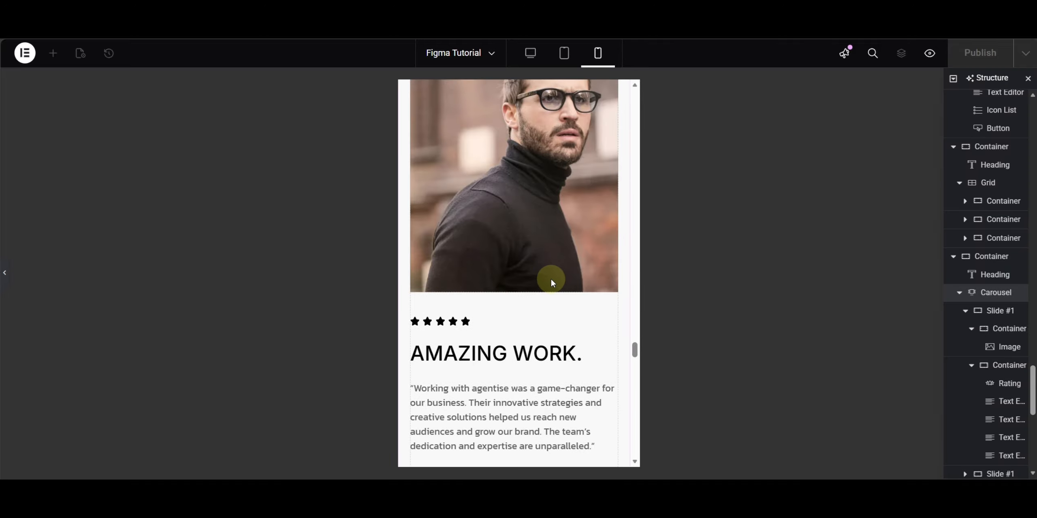
Set the vertical position of both the previous and next carousel arrows to -10% on mobile.
{"action": "scroll", "coordinate": [544, 265], "scroll_direction": "down", "scroll_amount": 6}
{"action": "scroll", "coordinate": [544, 265], "scroll_direction": "up", "scroll_amount": 2}
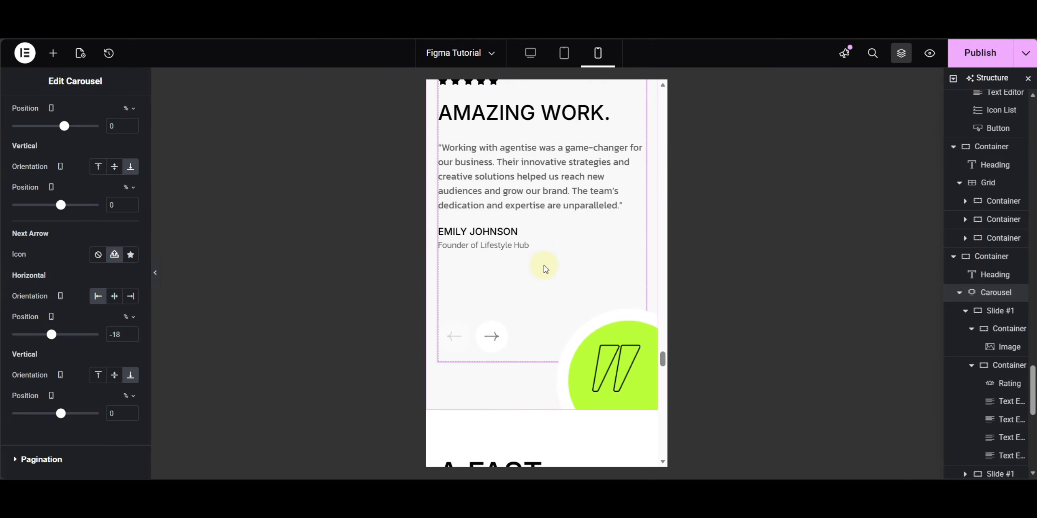
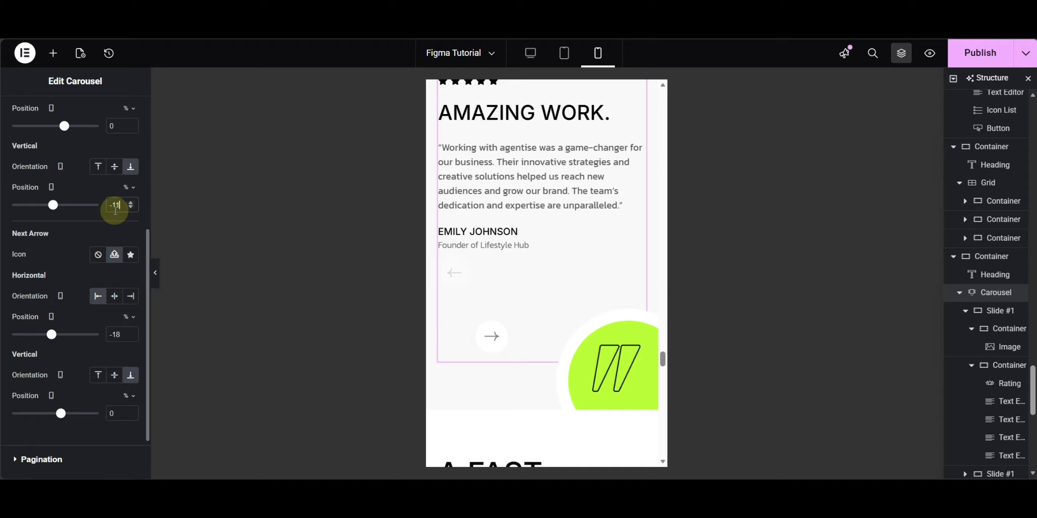
{"action": "key", "text": "Up"}
{"action": "left_click", "coordinate": [118, 418]}
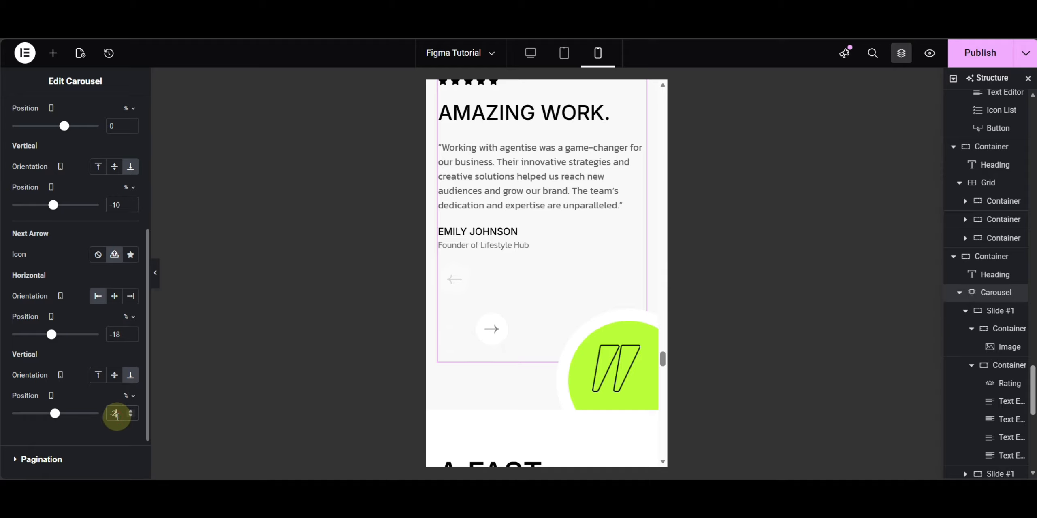
{"action": "key", "text": "Up"}
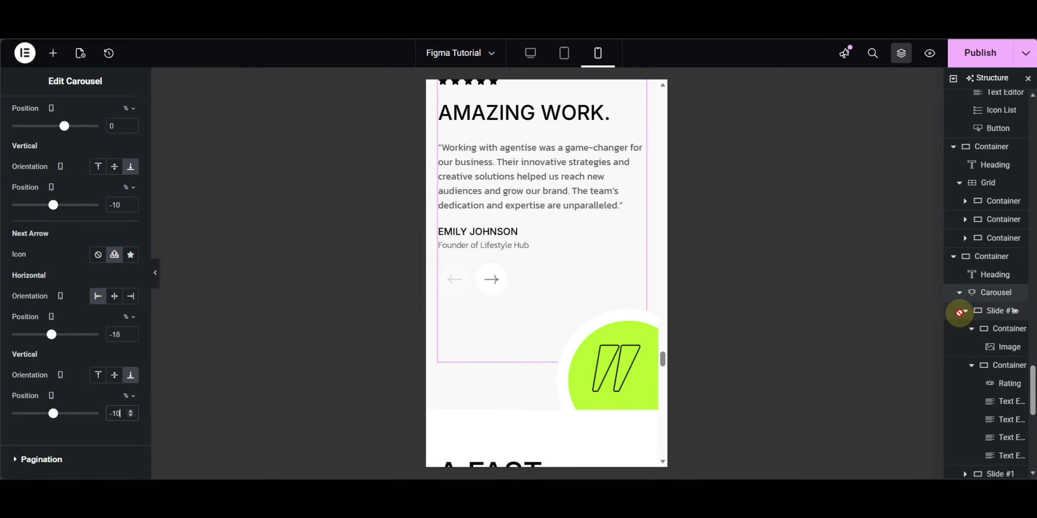
Delete the second and third testimonial slides and duplicate the first slide twice to replace them.
{"action": "left_click", "coordinate": [965, 311]}
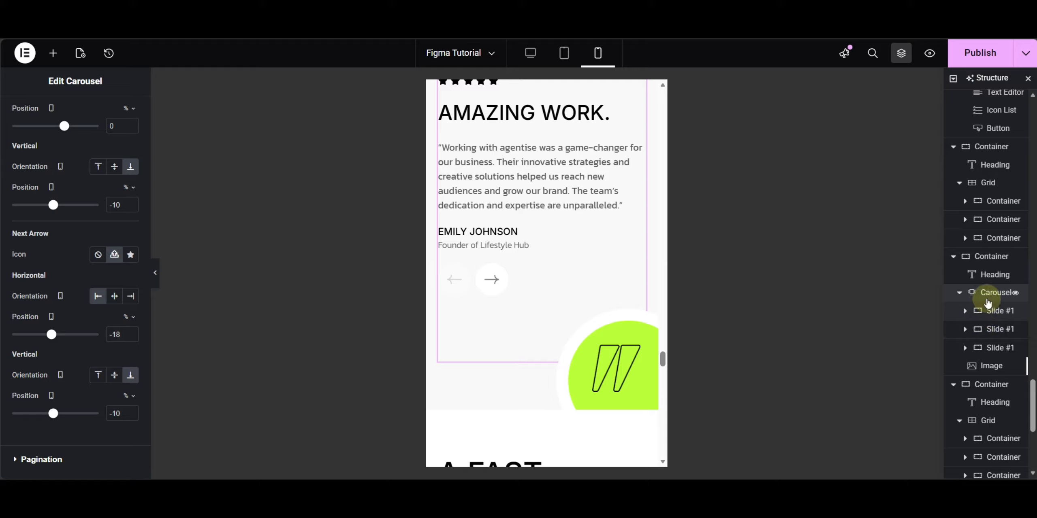
{"action": "scroll", "coordinate": [41, 106], "scroll_direction": "up", "scroll_amount": 10}
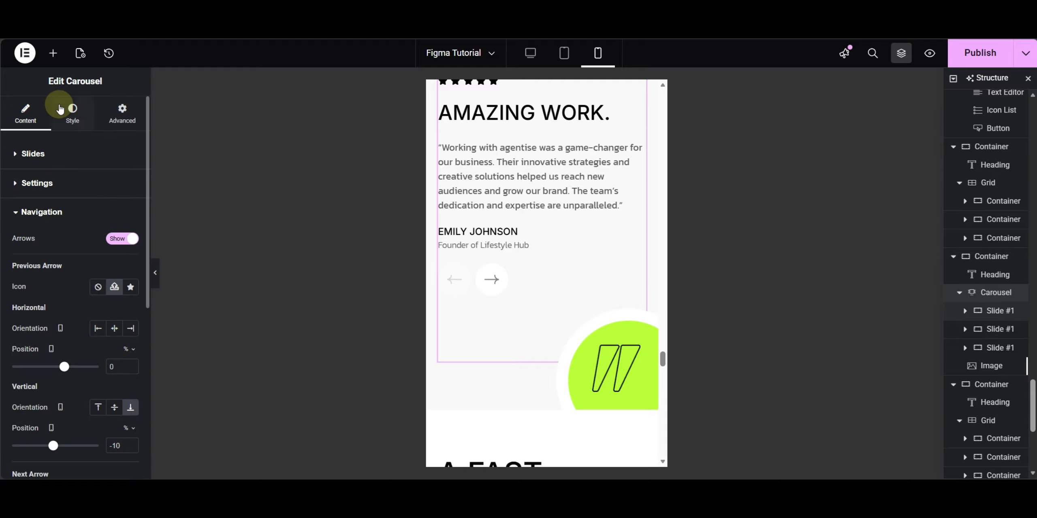
{"action": "left_click", "coordinate": [33, 159]}
{"action": "left_click", "coordinate": [126, 287]}
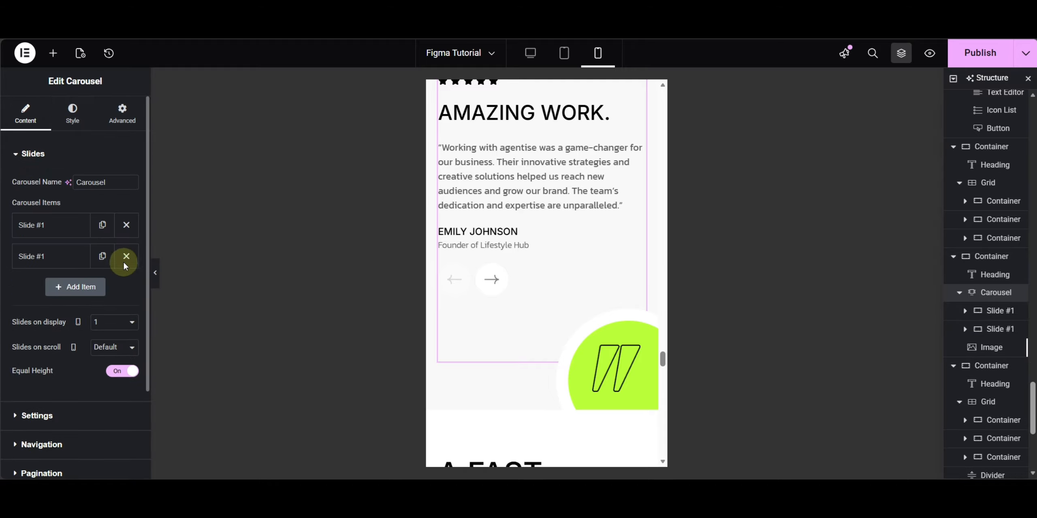
{"action": "left_click", "coordinate": [126, 257]}
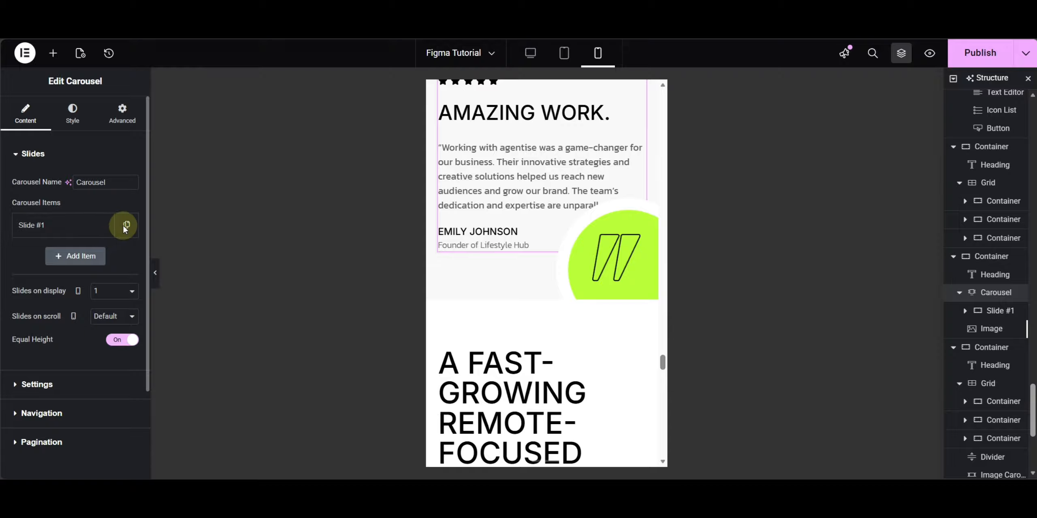
{"action": "left_click", "coordinate": [126, 226]}
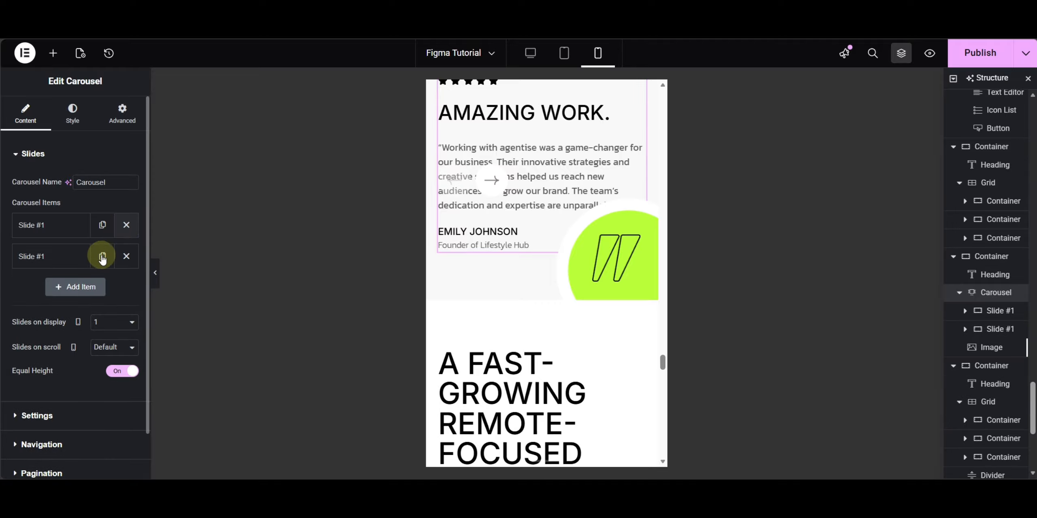
{"action": "left_click", "coordinate": [102, 256]}
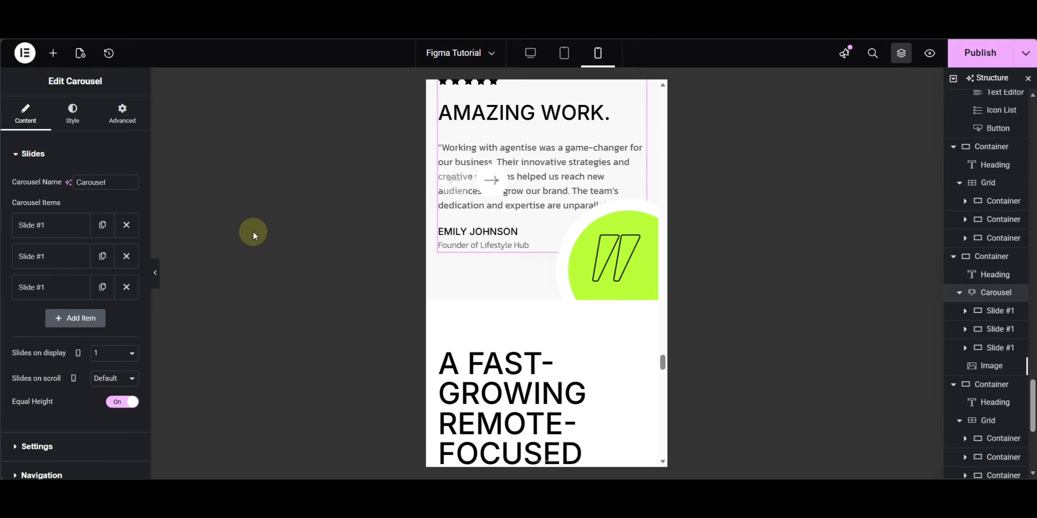
Step forward through the duplicated testimonial slides and check their mobile layout and the arrow placement.
{"action": "scroll", "coordinate": [566, 290], "scroll_direction": "up", "scroll_amount": 3}
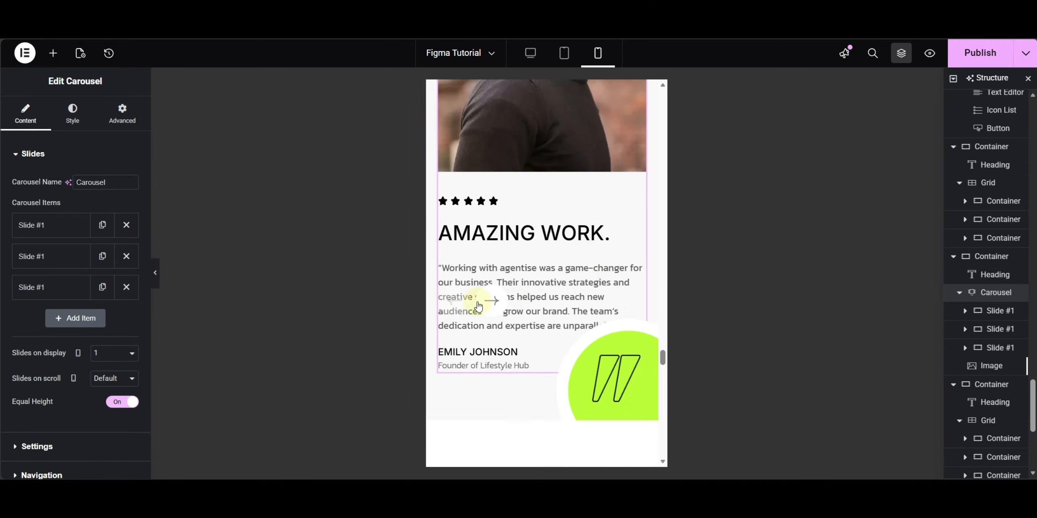
{"action": "left_click", "coordinate": [491, 303]}
{"action": "scroll", "coordinate": [600, 283], "scroll_direction": "up", "scroll_amount": 5}
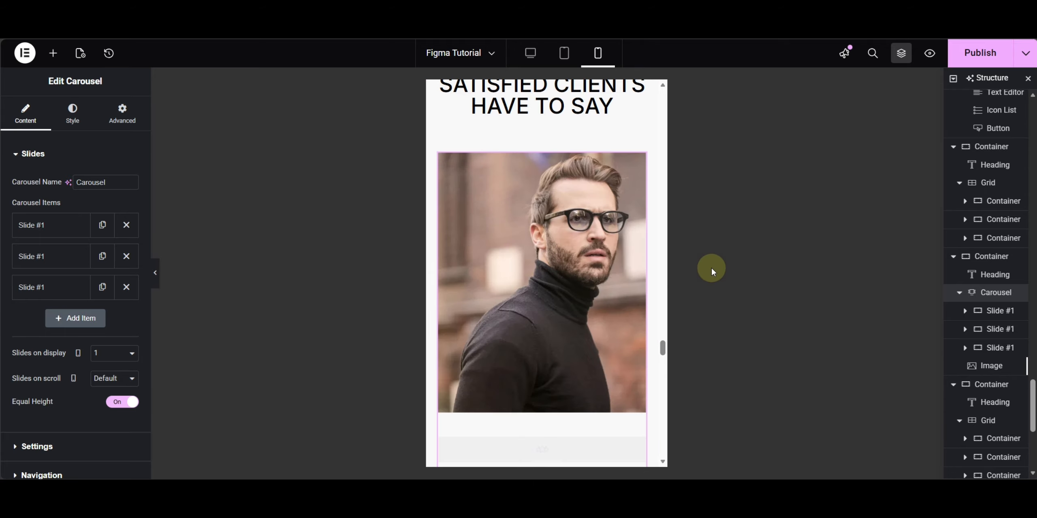
{"action": "scroll", "coordinate": [565, 261], "scroll_direction": "down", "scroll_amount": 5}
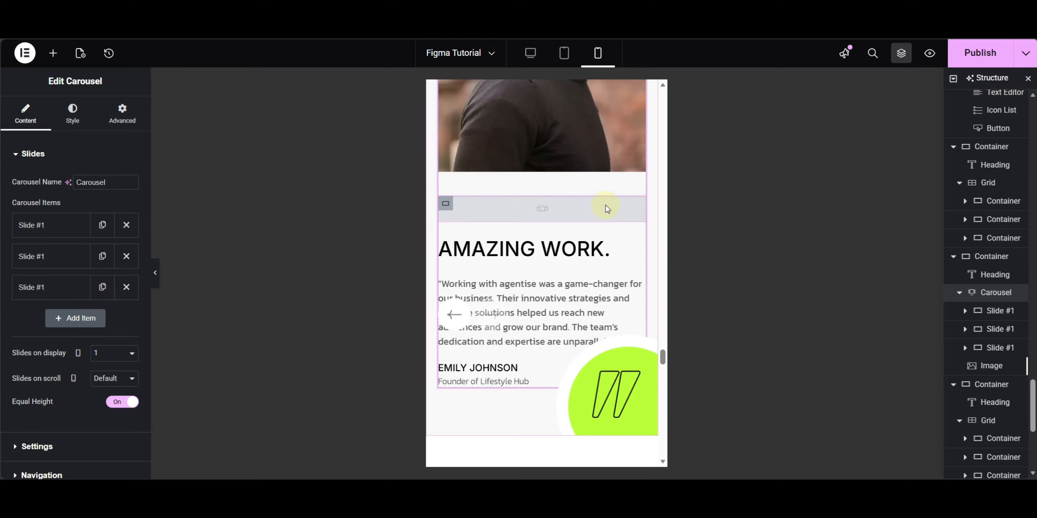
{"action": "left_click", "coordinate": [490, 303]}
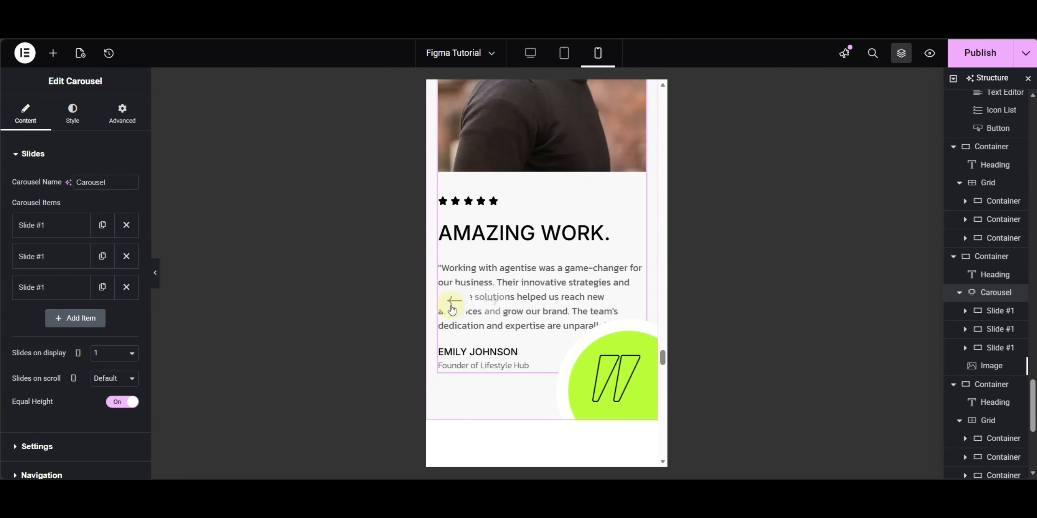
Set the vertical position of both the next and previous testimonial carousel arrows to 10% on mobile.
{"action": "scroll", "coordinate": [96, 356], "scroll_direction": "down", "scroll_amount": 3}
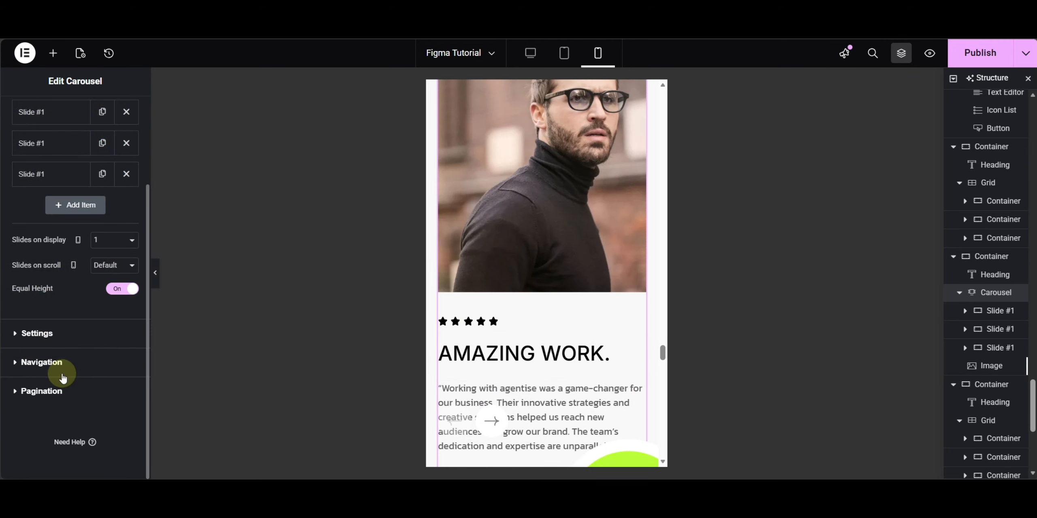
{"action": "left_click", "coordinate": [102, 359]}
{"action": "scroll", "coordinate": [549, 271], "scroll_direction": "down", "scroll_amount": 5}
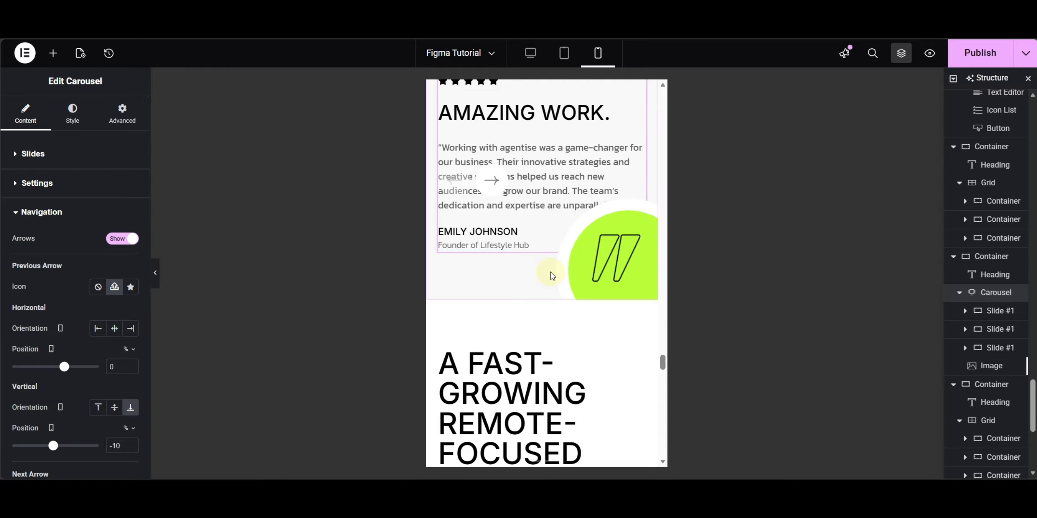
{"action": "scroll", "coordinate": [102, 261], "scroll_direction": "down", "scroll_amount": 6}
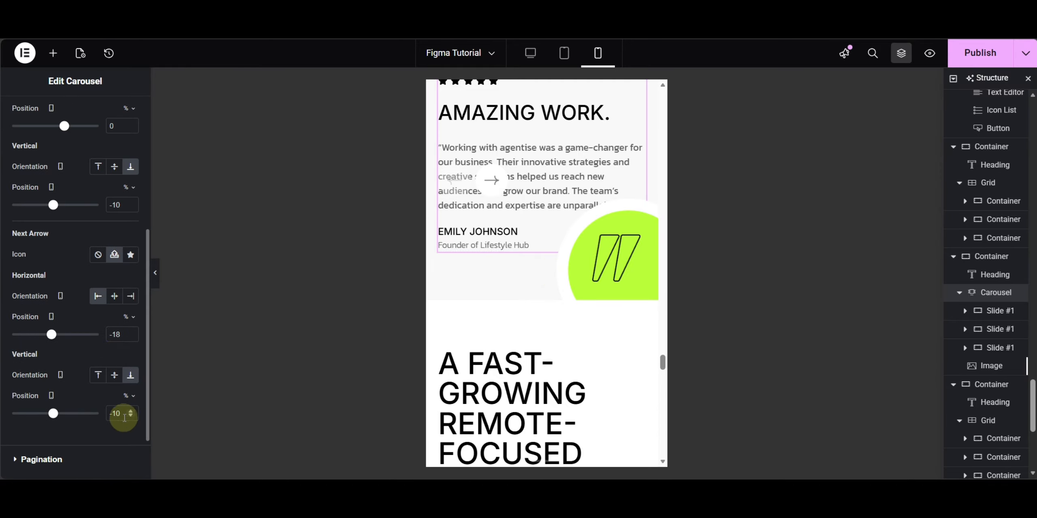
{"action": "key", "text": "Up"}
{"action": "key", "text": "Up"}
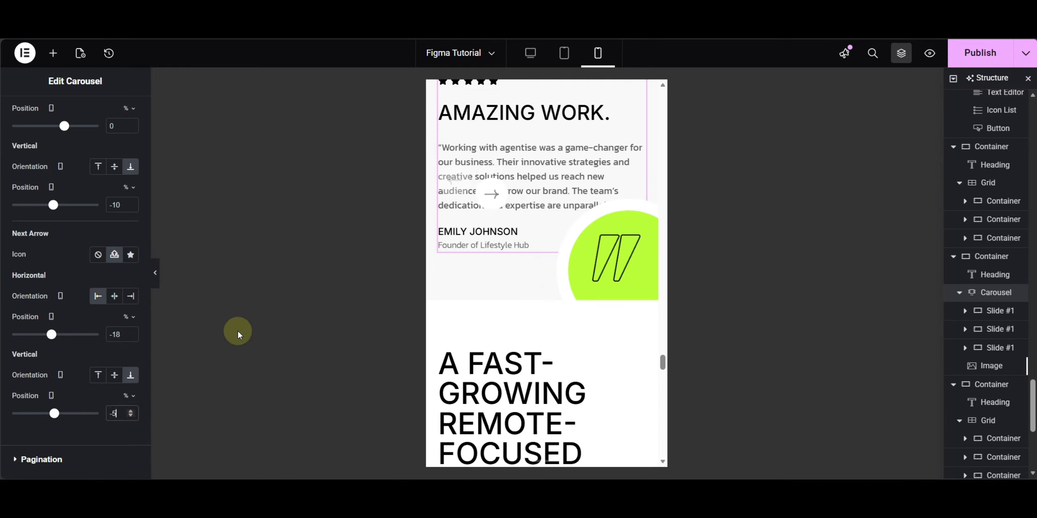
{"action": "key", "text": "Up"}
{"action": "key", "text": "Up"}
{"action": "key", "text": "Up"}
{"action": "key", "text": "Up"}
{"action": "key", "text": "Up"}
{"action": "key", "text": "Up"}
{"action": "key", "text": "Up"}
{"action": "key", "text": "Up"}
{"action": "key", "text": "Up"}
{"action": "key", "text": "Up"}
{"action": "key", "text": "Up"}
{"action": "key", "text": "Up"}
{"action": "key", "text": "Up"}
{"action": "key", "text": "Up"}
{"action": "key", "text": "Up"}
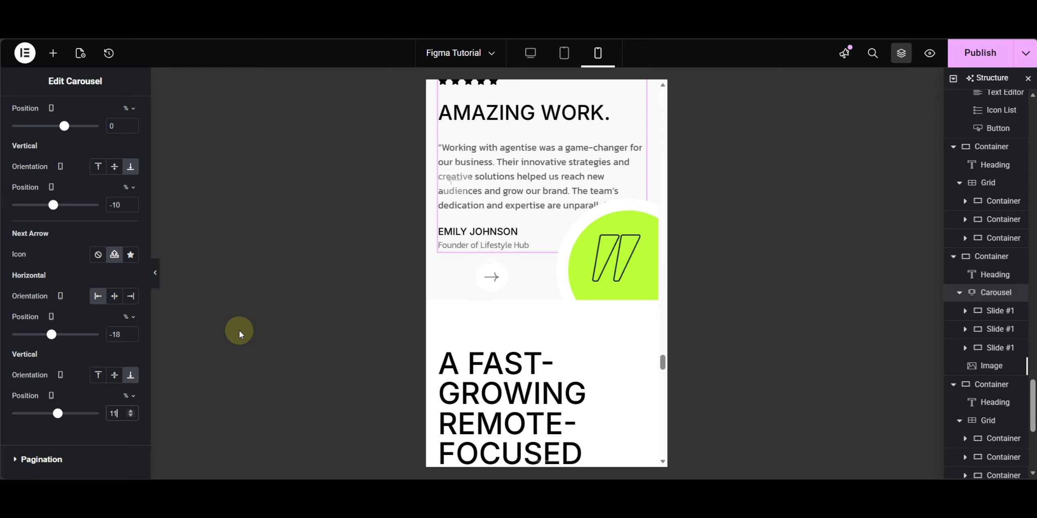
{"action": "key", "text": "Down"}
{"action": "scroll", "coordinate": [97, 339], "scroll_direction": "down", "scroll_amount": 2}
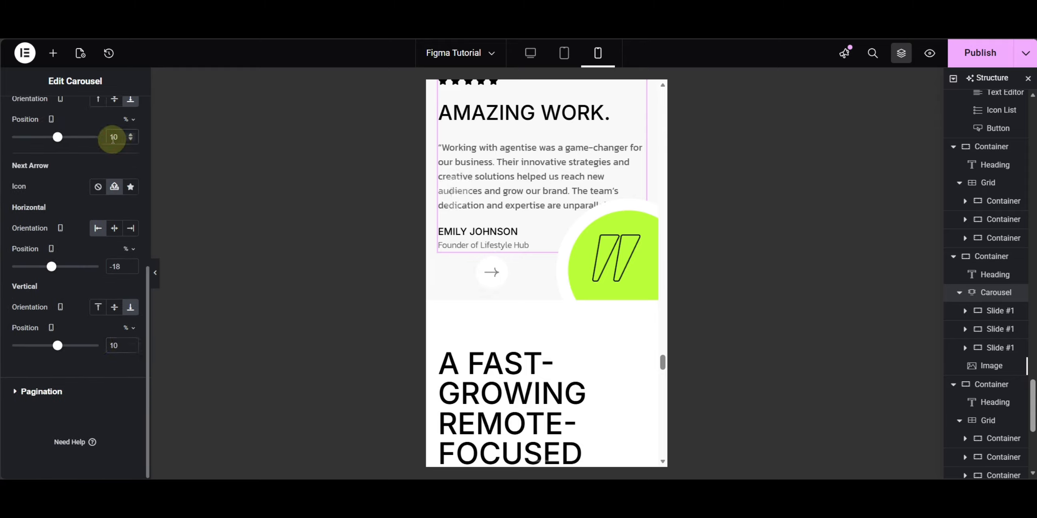
{"action": "left_click", "coordinate": [489, 272]}
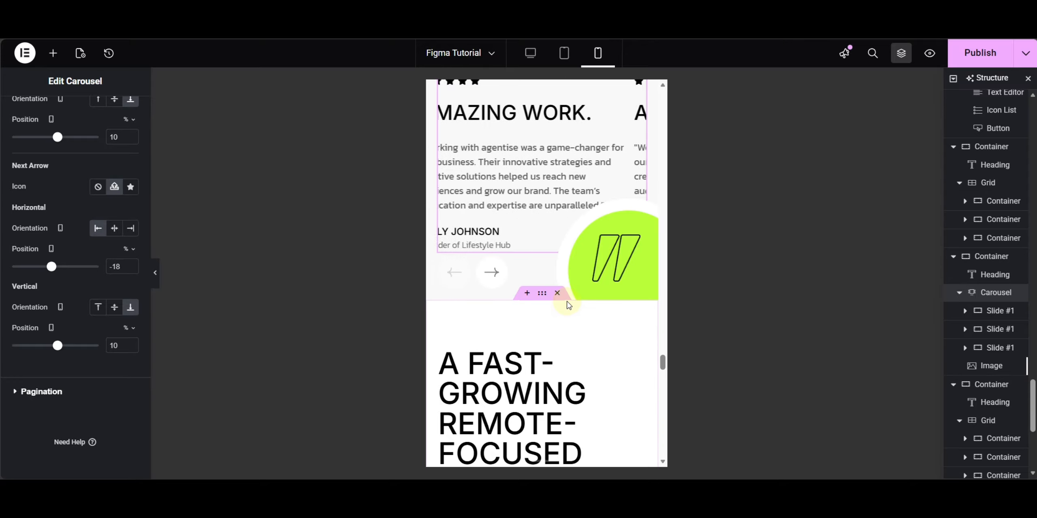
{"action": "scroll", "coordinate": [567, 305], "scroll_direction": "up", "scroll_amount": 5}
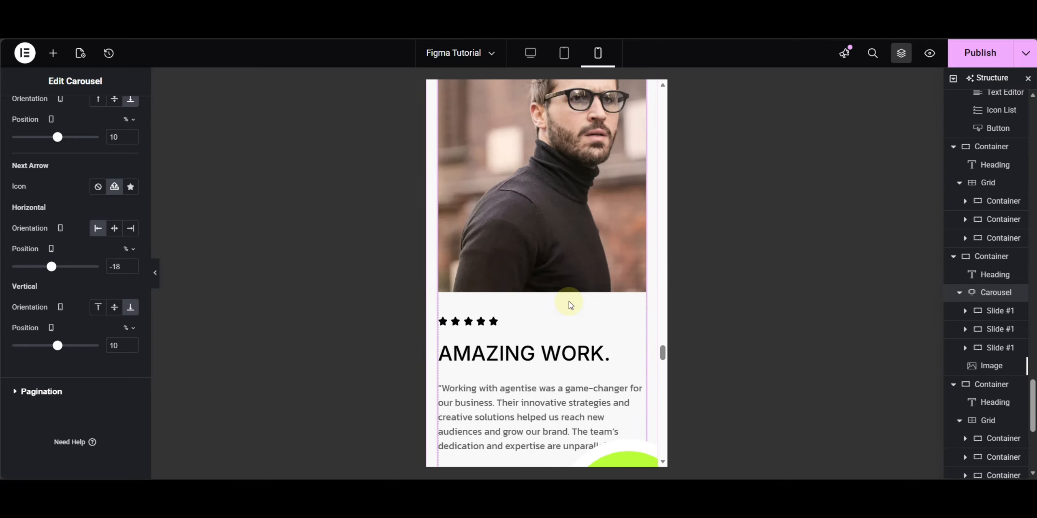
Try a custom width of 150 px for the green quote image on mobile and clear that value.
{"action": "scroll", "coordinate": [567, 303], "scroll_direction": "down", "scroll_amount": 3}
{"action": "left_click", "coordinate": [623, 375]}
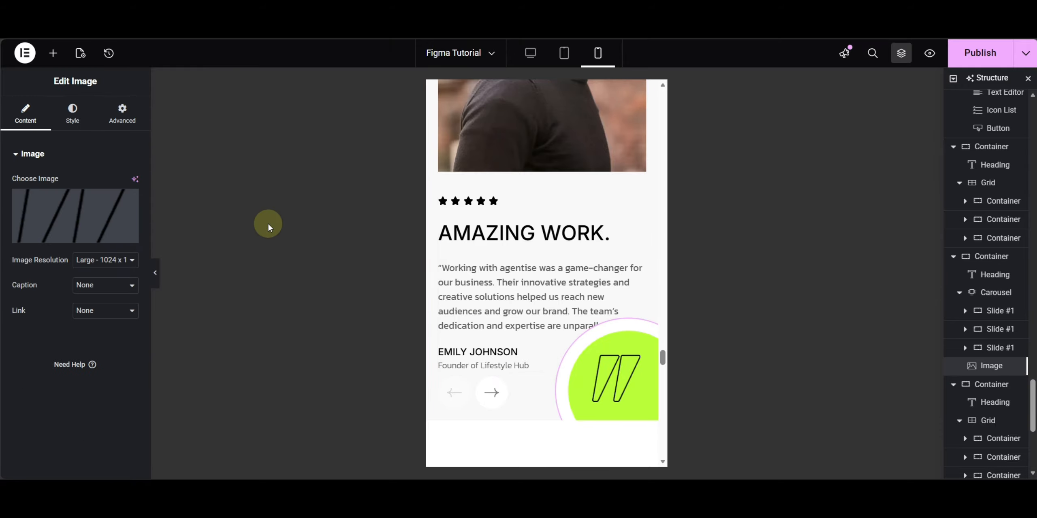
{"action": "left_click", "coordinate": [73, 115]}
{"action": "left_click", "coordinate": [123, 114]}
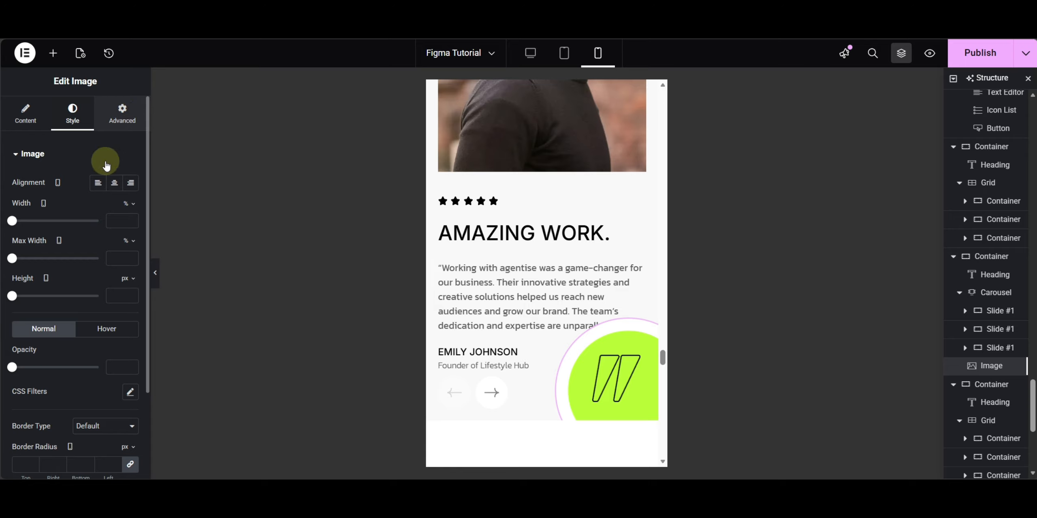
{"action": "left_click", "coordinate": [117, 316]}
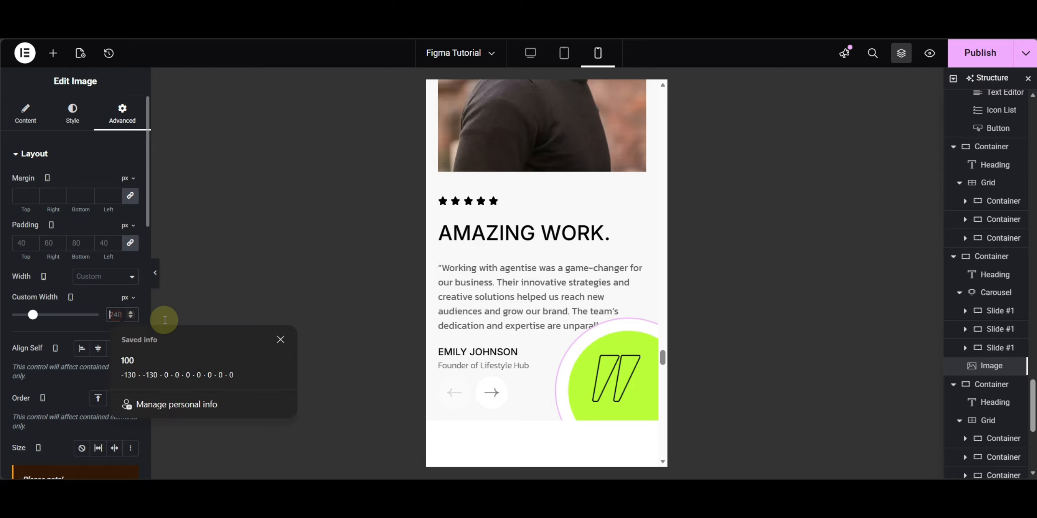
{"action": "type", "text": "150"}
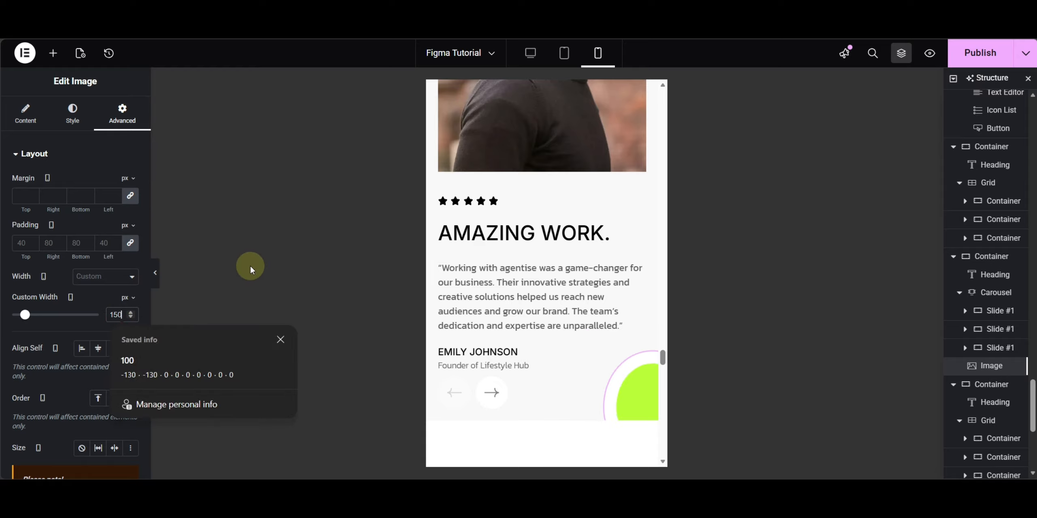
{"action": "left_click", "coordinate": [41, 327]}
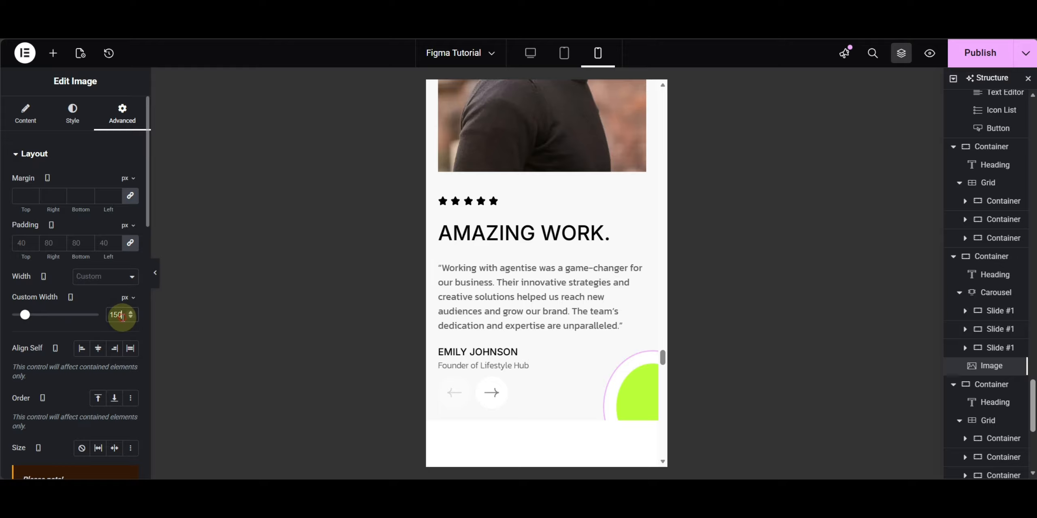
{"action": "key", "text": "BackSpace"}
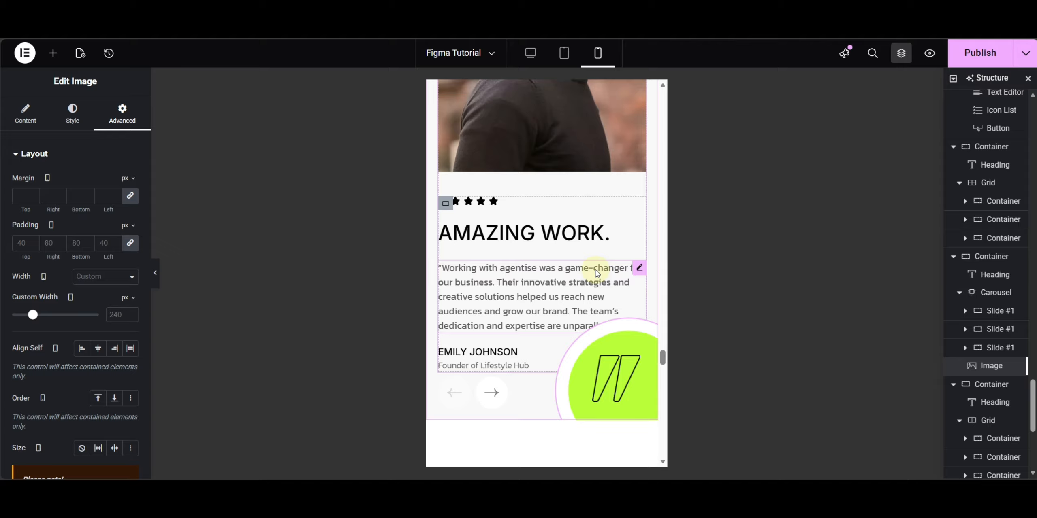
Set the green quote image's Z-Index to 0 on mobile.
{"action": "scroll", "coordinate": [88, 280], "scroll_direction": "down", "scroll_amount": 8}
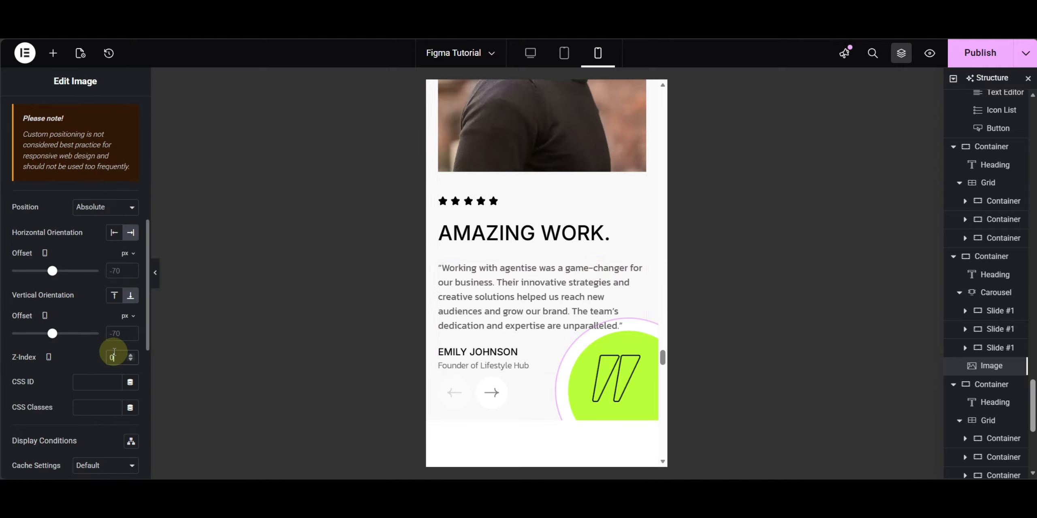
{"action": "scroll", "coordinate": [572, 268], "scroll_direction": "up", "scroll_amount": 5}
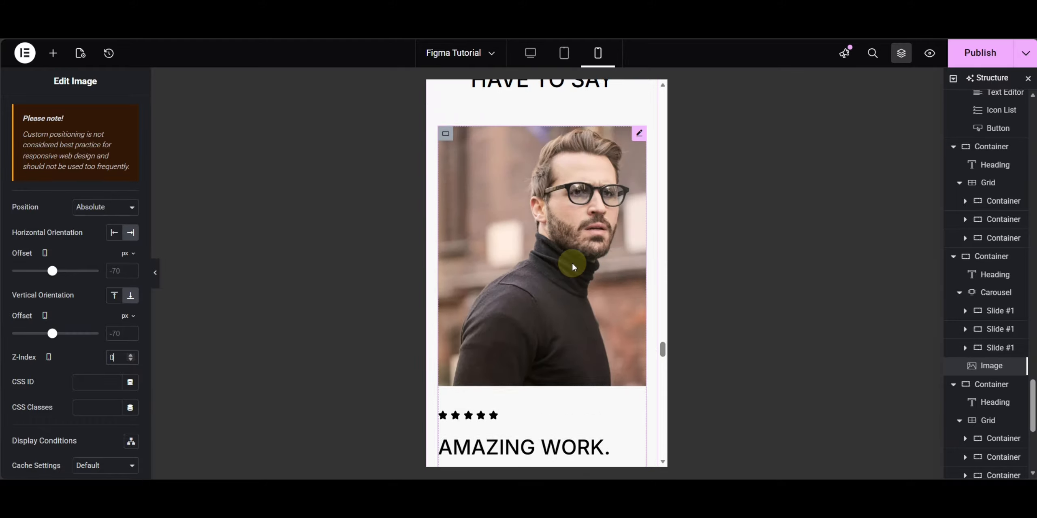
{"action": "scroll", "coordinate": [572, 268], "scroll_direction": "up", "scroll_amount": 3}
Set the font size of the "A fast-growing remote-focused team" heading to 36 px on mobile.
{"action": "scroll", "coordinate": [572, 267], "scroll_direction": "down", "scroll_amount": 12}
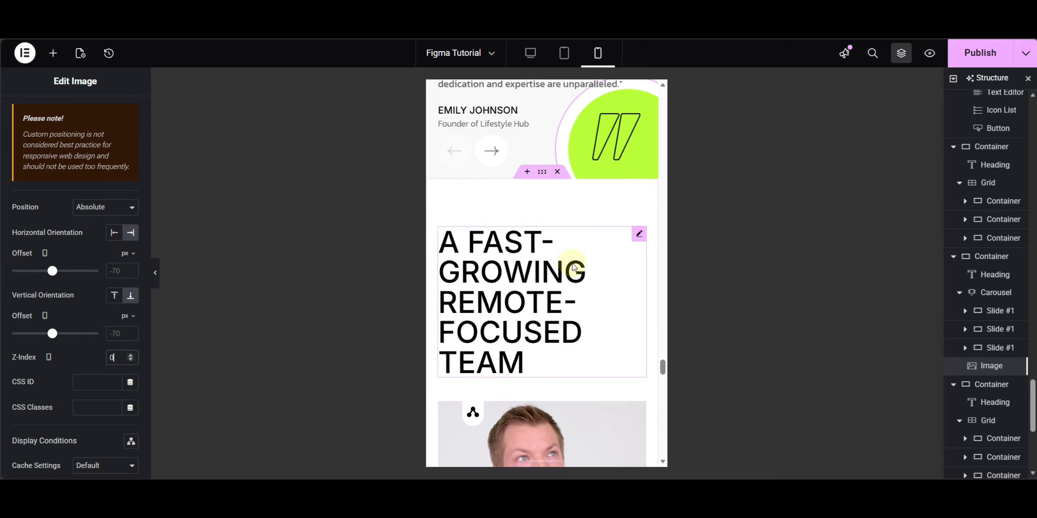
{"action": "scroll", "coordinate": [573, 267], "scroll_direction": "down", "scroll_amount": 3}
{"action": "left_click", "coordinate": [456, 208]}
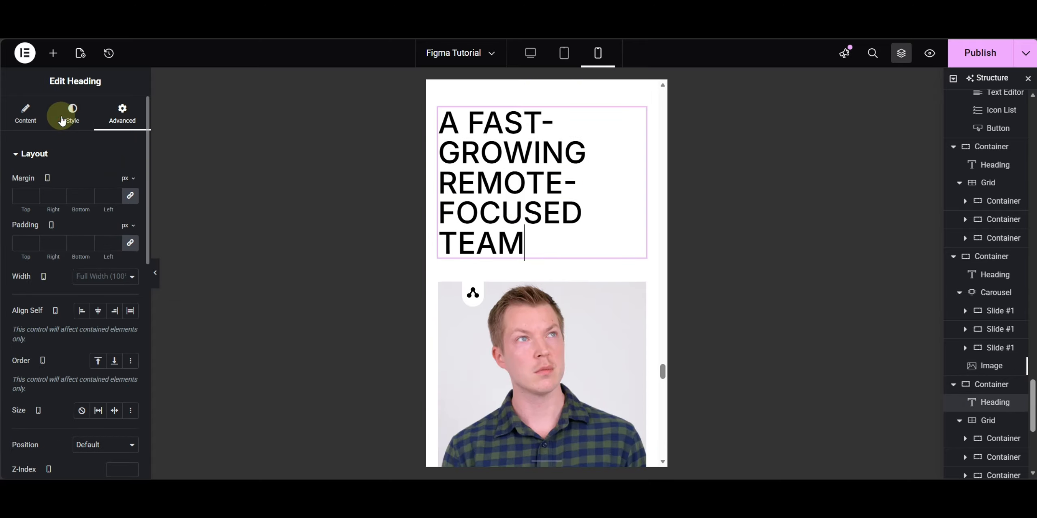
{"action": "left_click", "coordinate": [62, 120]}
{"action": "left_click", "coordinate": [130, 217]}
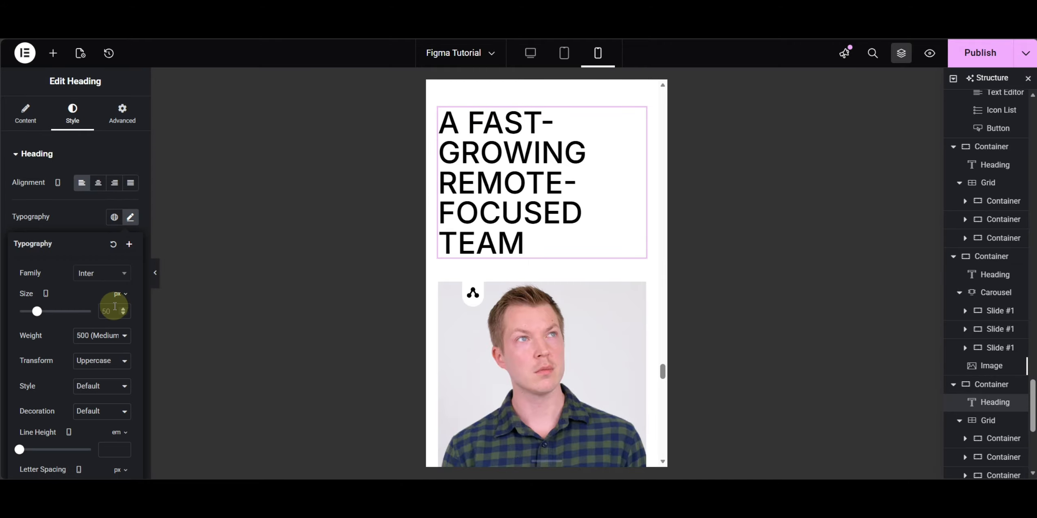
{"action": "type", "text": "36"}
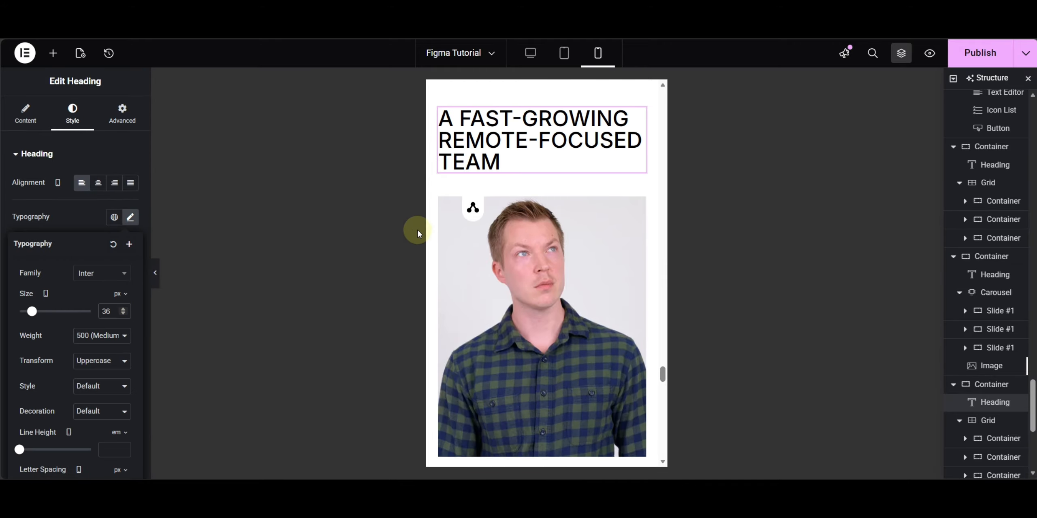
Set the company logo image carousel to show 2 slides at a time on mobile.
{"action": "scroll", "coordinate": [568, 248], "scroll_direction": "down", "scroll_amount": 5}
{"action": "scroll", "coordinate": [579, 142], "scroll_direction": "down", "scroll_amount": 5}
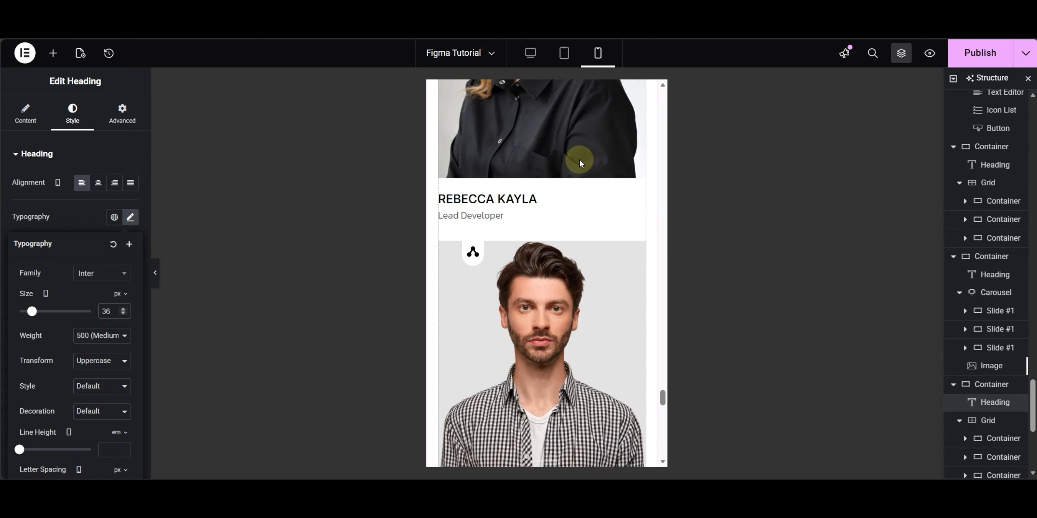
{"action": "scroll", "coordinate": [579, 160], "scroll_direction": "down", "scroll_amount": 5}
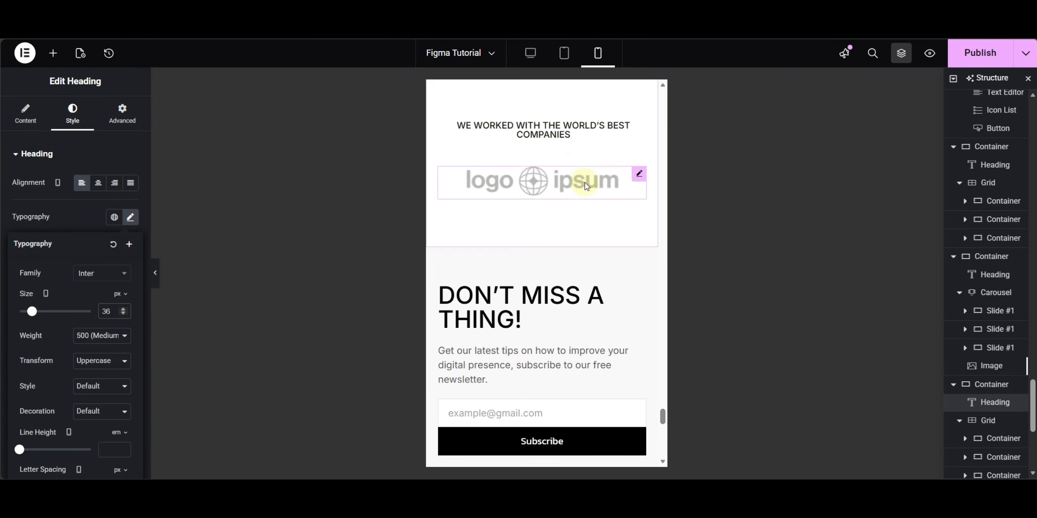
{"action": "left_click", "coordinate": [639, 174]}
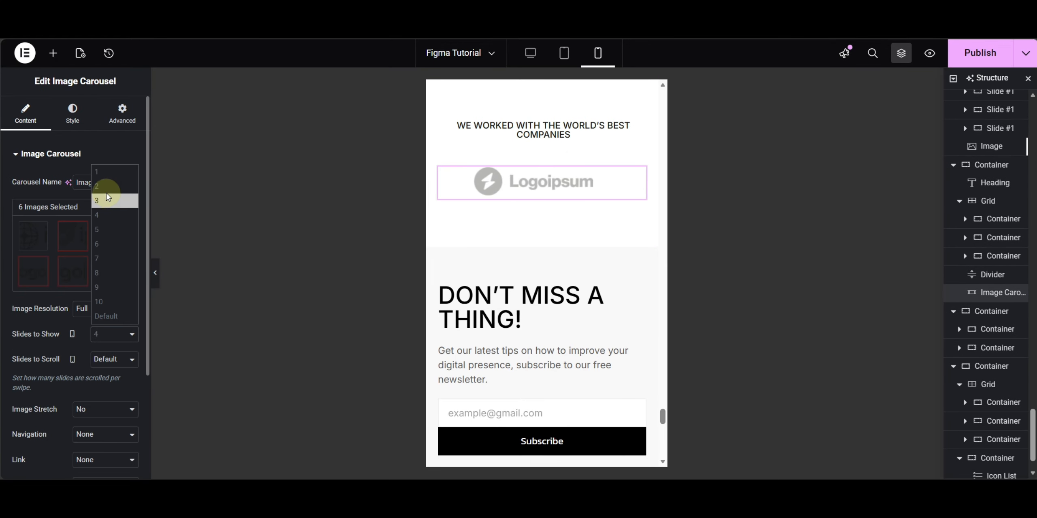
{"action": "left_click", "coordinate": [107, 206]}
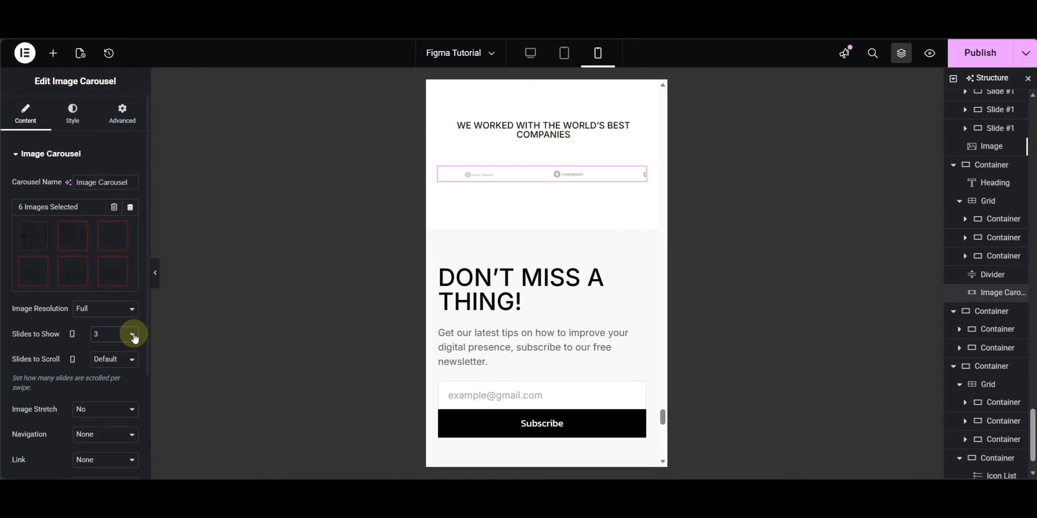
{"action": "left_click", "coordinate": [119, 334]}
{"action": "left_click", "coordinate": [106, 189]}
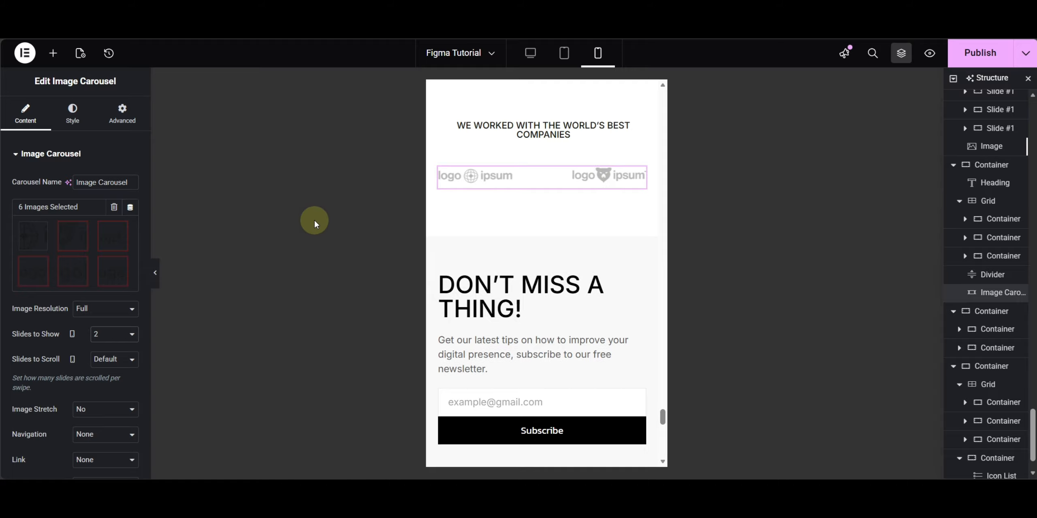
{"action": "scroll", "coordinate": [606, 249], "scroll_direction": "up", "scroll_amount": 3}
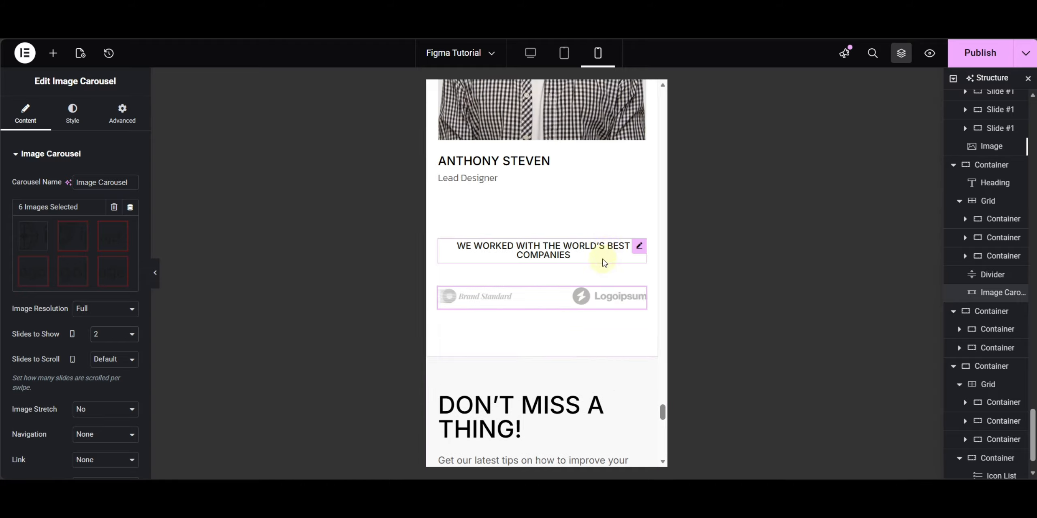
Set the font size of the "Don't miss a thing!" newsletter heading to 36 px on mobile.
{"action": "scroll", "coordinate": [590, 324], "scroll_direction": "down", "scroll_amount": 5}
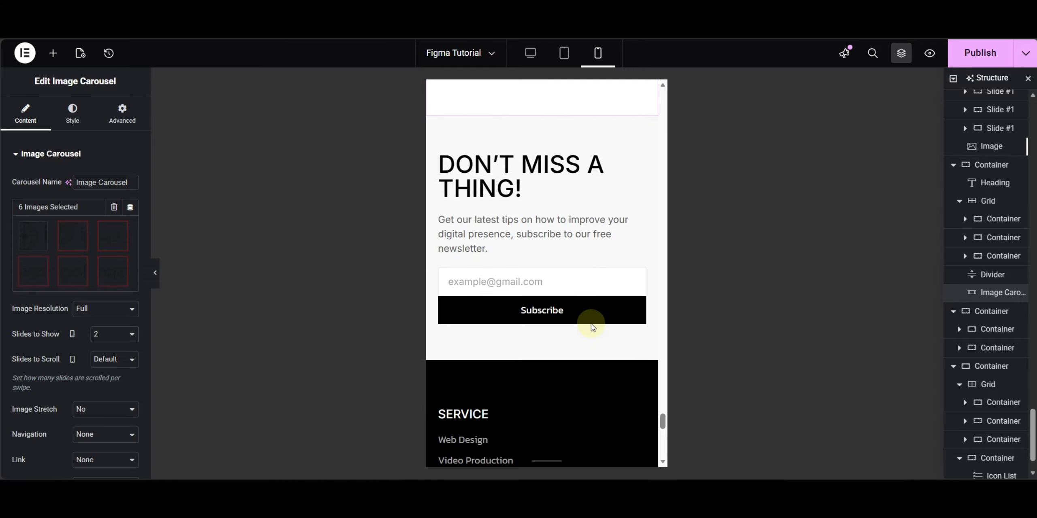
{"action": "left_click", "coordinate": [536, 185]}
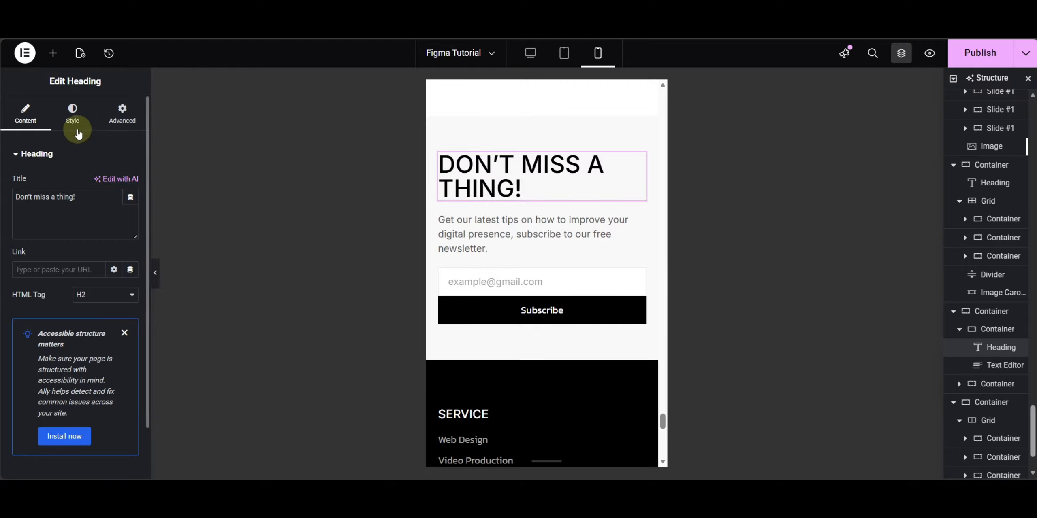
{"action": "left_click", "coordinate": [72, 114]}
{"action": "left_click", "coordinate": [129, 219]}
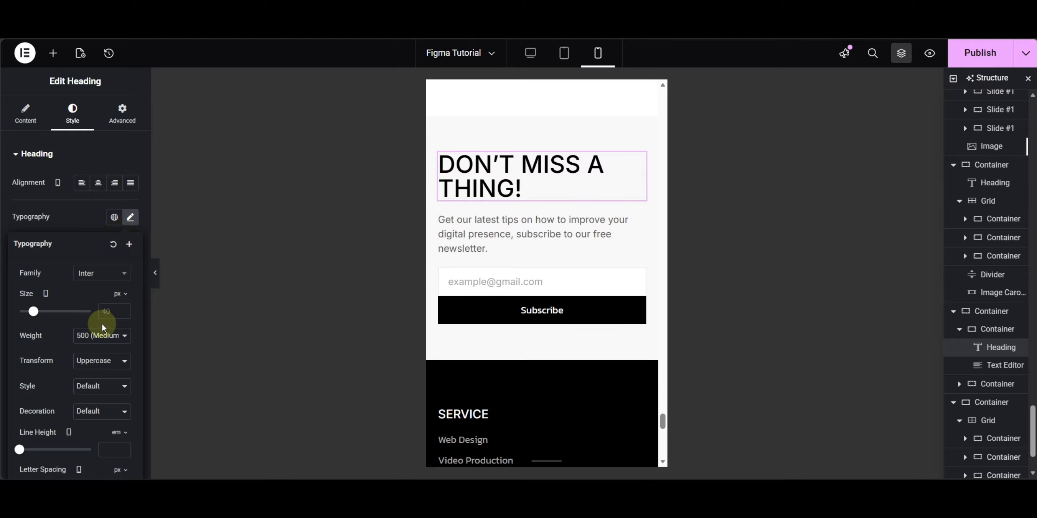
{"action": "type", "text": "36"}
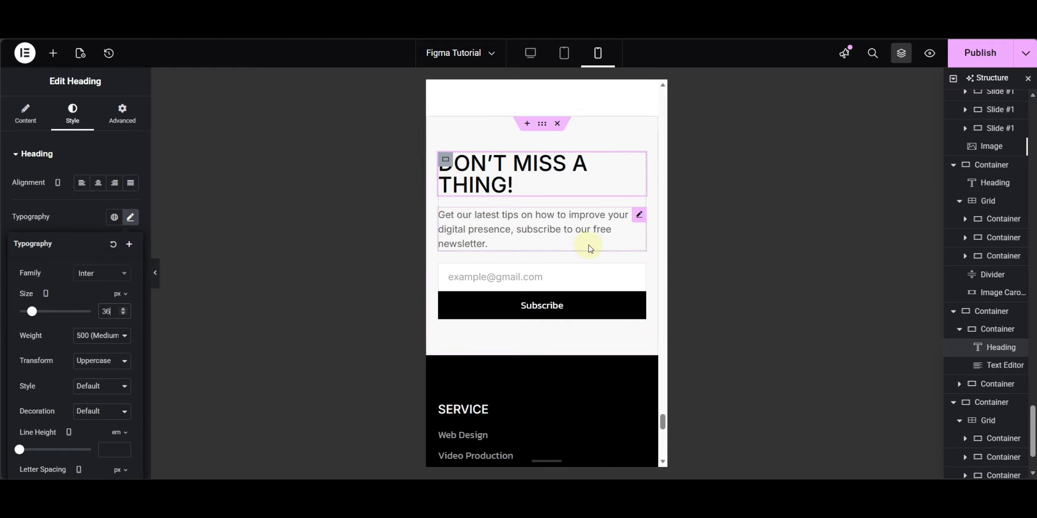
Set the footer grid holding the Service, Company and Address lists to 2 columns on mobile.
{"action": "scroll", "coordinate": [588, 243], "scroll_direction": "down", "scroll_amount": 10}
{"action": "scroll", "coordinate": [513, 233], "scroll_direction": "up", "scroll_amount": 6}
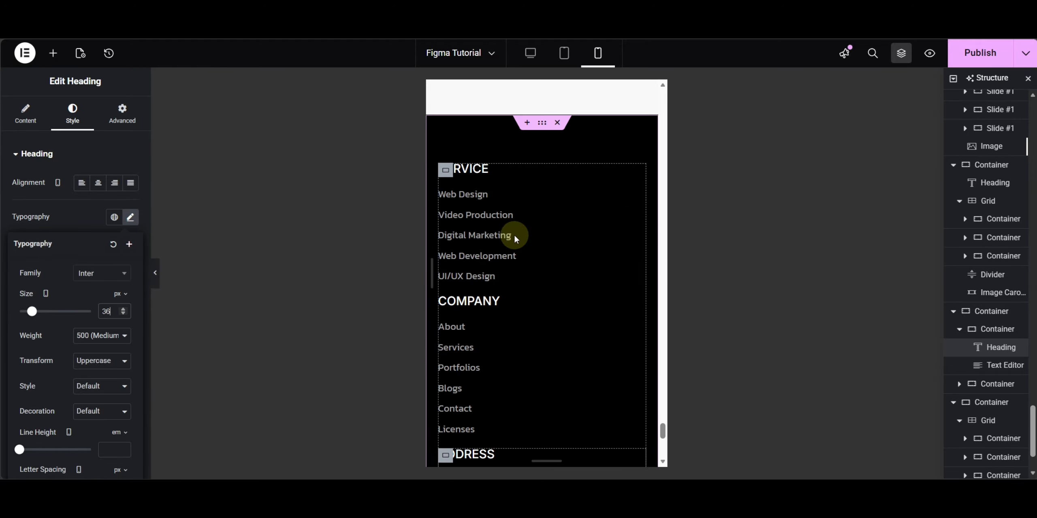
{"action": "left_click", "coordinate": [443, 170]}
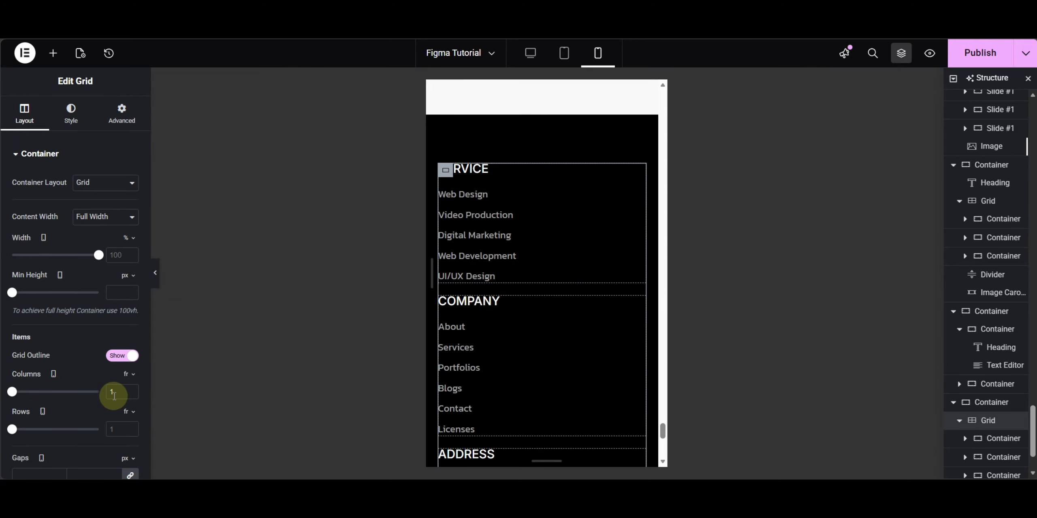
{"action": "left_click", "coordinate": [117, 392]}
{"action": "type", "text": "1"}
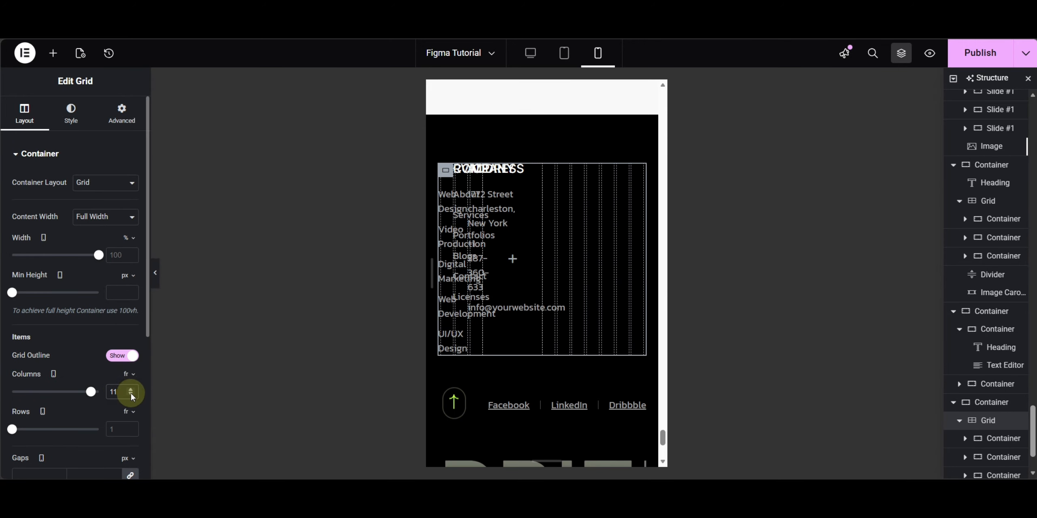
{"action": "key", "text": "Up"}
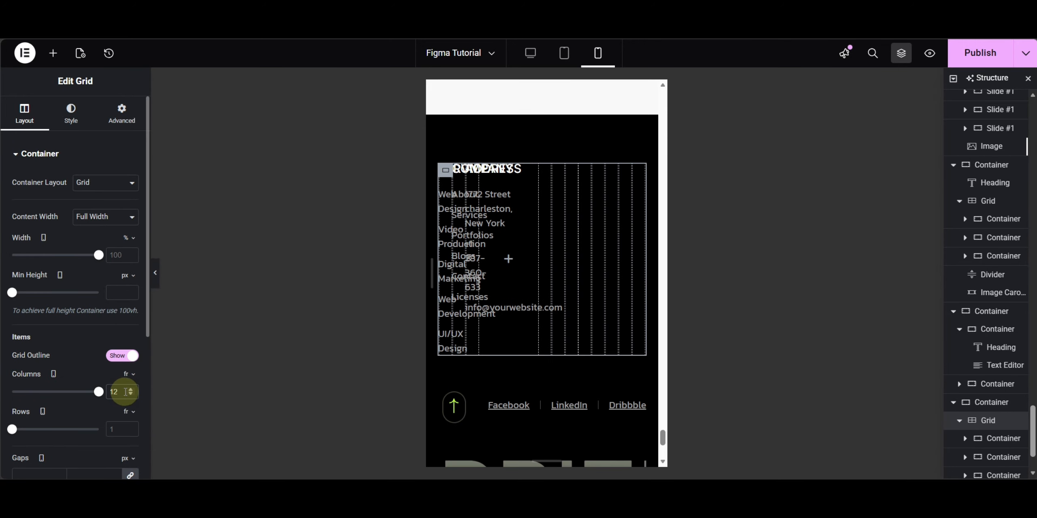
{"action": "key", "text": "BackSpace"}
{"action": "key", "text": "BackSpace"}
{"action": "type", "text": "2"}
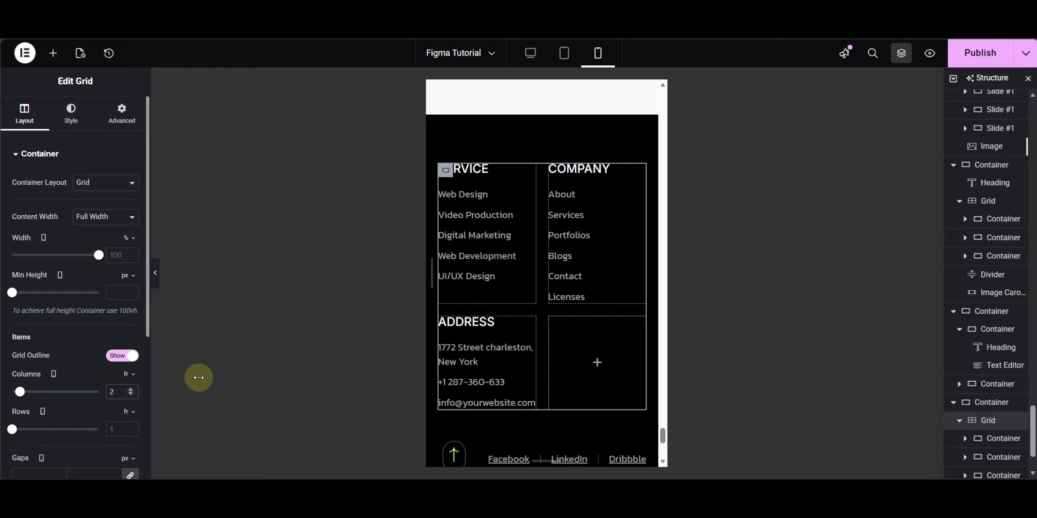
Set the footer's Address container to a column span of 2 on mobile.
{"action": "left_click", "coordinate": [445, 324]}
{"action": "left_click", "coordinate": [120, 120]}
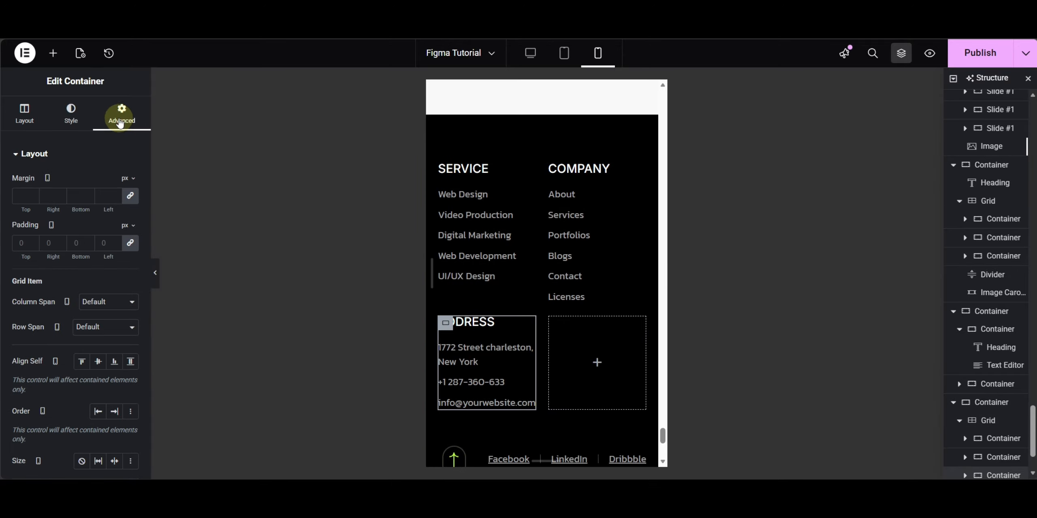
{"action": "left_click", "coordinate": [89, 311]}
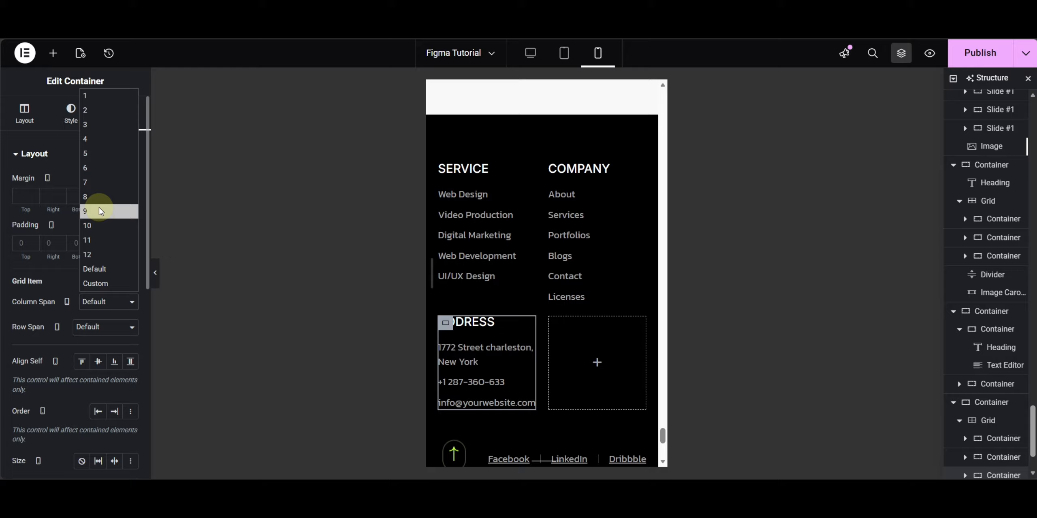
{"action": "left_click", "coordinate": [85, 124]}
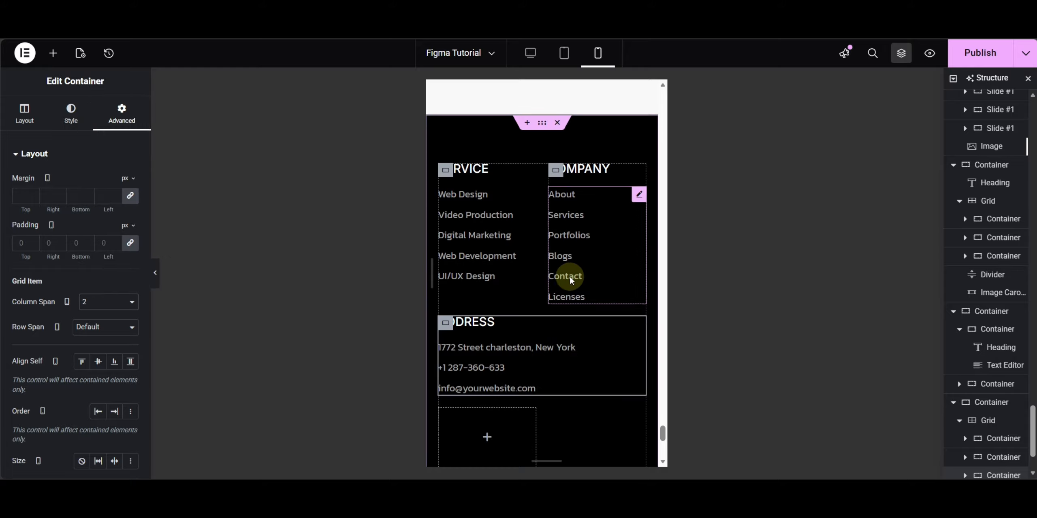
Set the font size of the large PRIZMTIC heading at the end of the footer to 70 px on mobile.
{"action": "scroll", "coordinate": [575, 274], "scroll_direction": "down", "scroll_amount": 5}
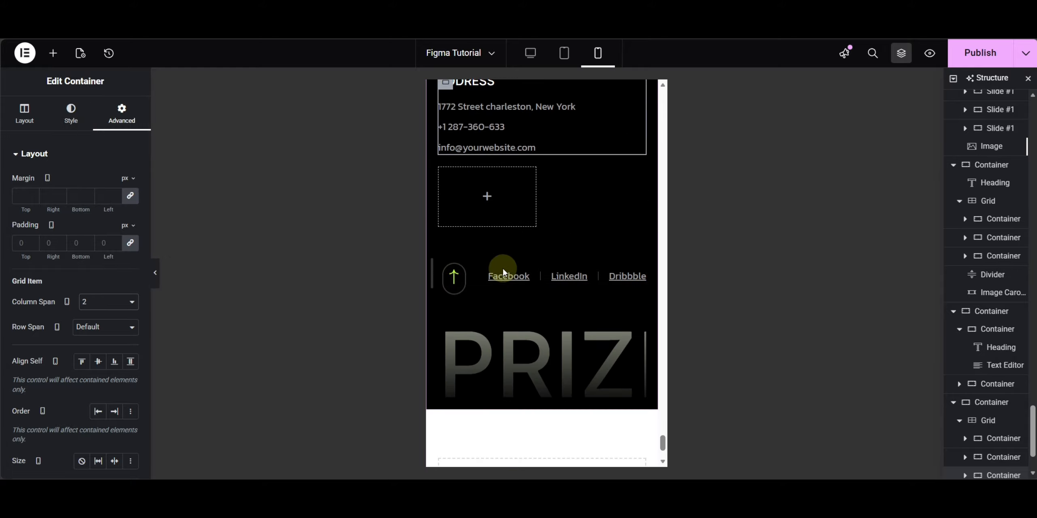
{"action": "left_click", "coordinate": [526, 358]}
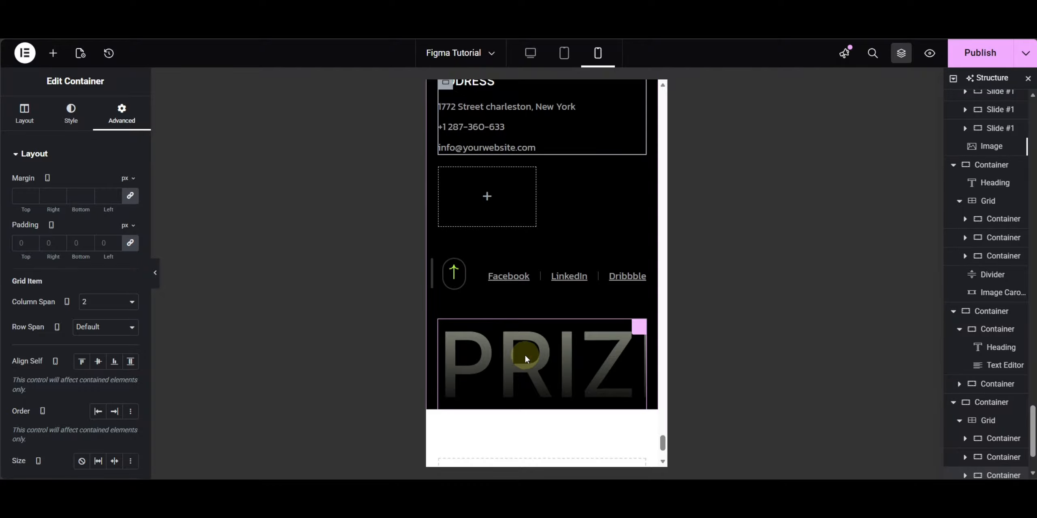
{"action": "left_click", "coordinate": [129, 218]}
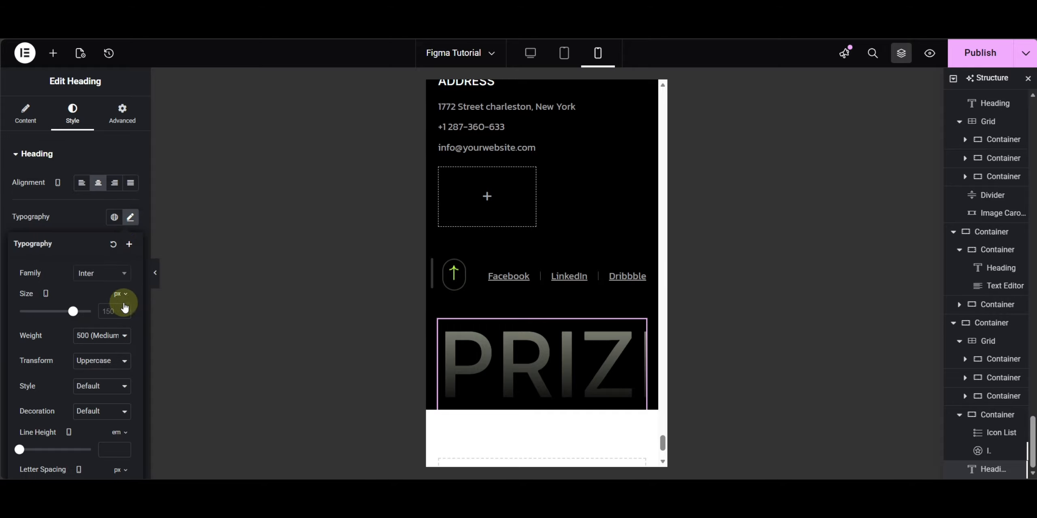
{"action": "type", "text": "70"}
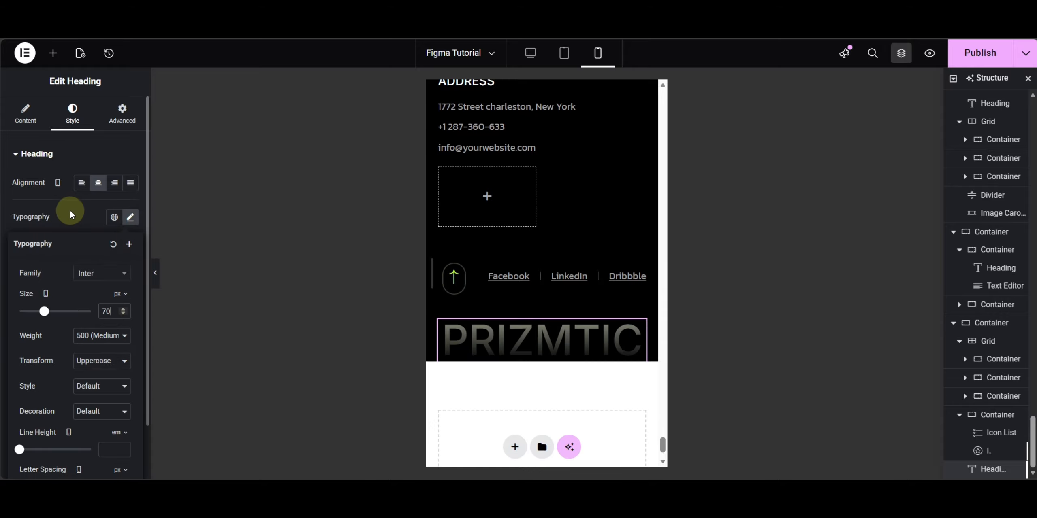
{"action": "left_click", "coordinate": [70, 211]}
Review the page's sections from footer to hero at mobile size, and compare the award card and footer at tablet size.
{"action": "scroll", "coordinate": [613, 344], "scroll_direction": "up", "scroll_amount": 10}
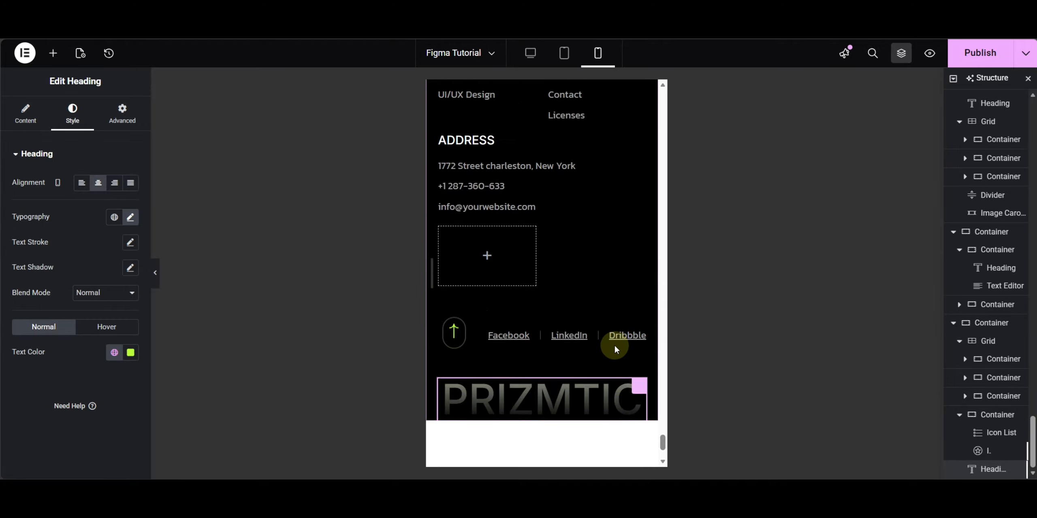
{"action": "scroll", "coordinate": [618, 332], "scroll_direction": "up", "scroll_amount": 10}
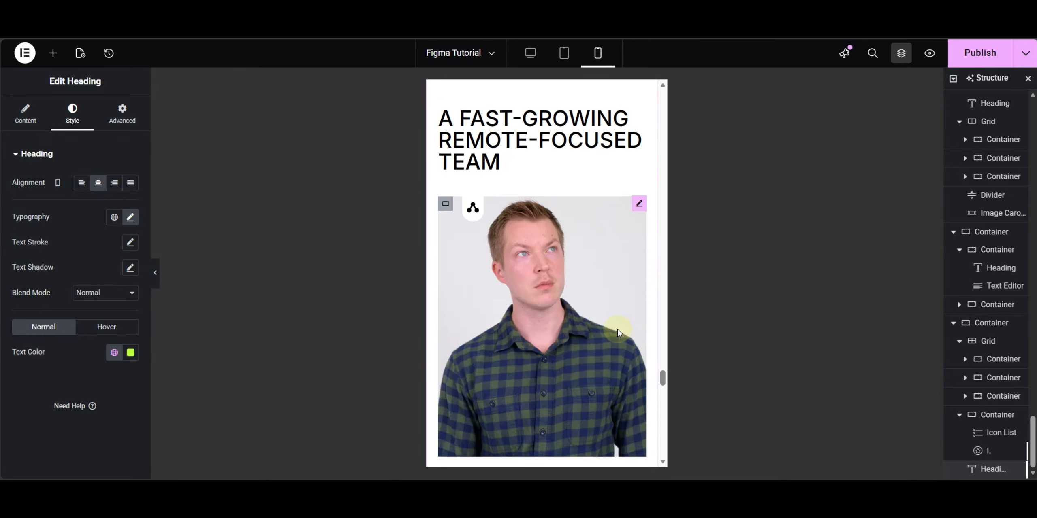
{"action": "scroll", "coordinate": [618, 332], "scroll_direction": "up", "scroll_amount": 15}
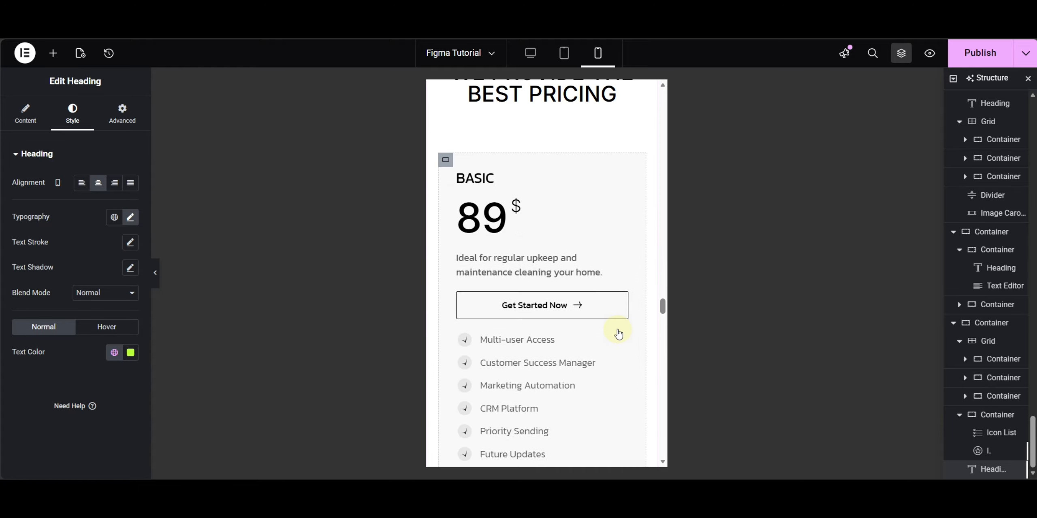
{"action": "scroll", "coordinate": [618, 333], "scroll_direction": "up", "scroll_amount": 15}
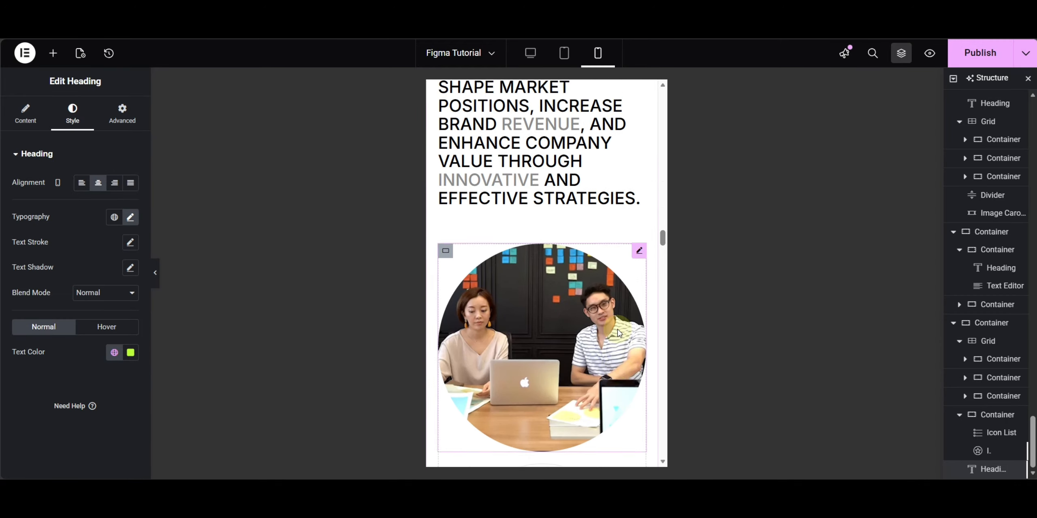
{"action": "scroll", "coordinate": [617, 329], "scroll_direction": "up", "scroll_amount": 15}
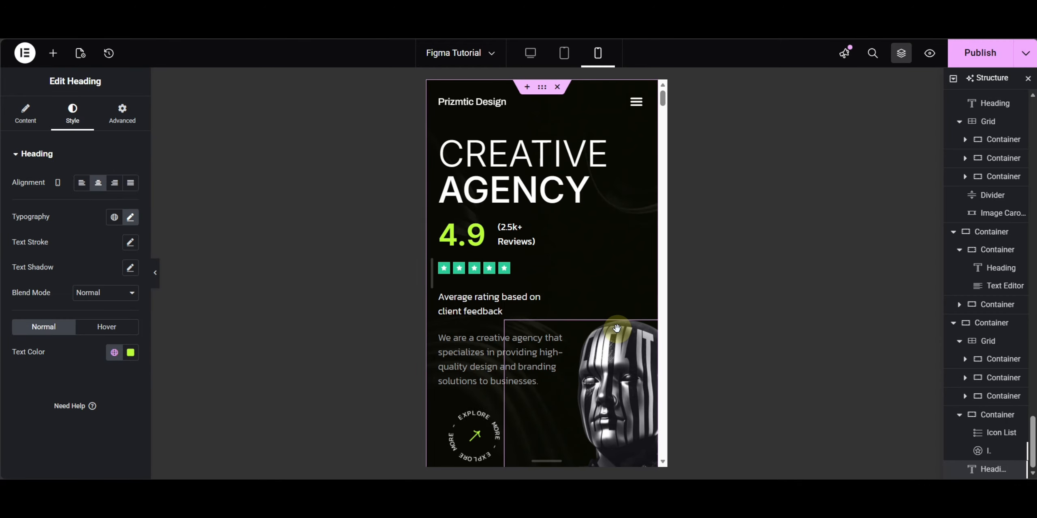
{"action": "scroll", "coordinate": [616, 328], "scroll_direction": "down", "scroll_amount": 3}
{"action": "scroll", "coordinate": [616, 328], "scroll_direction": "down", "scroll_amount": 20}
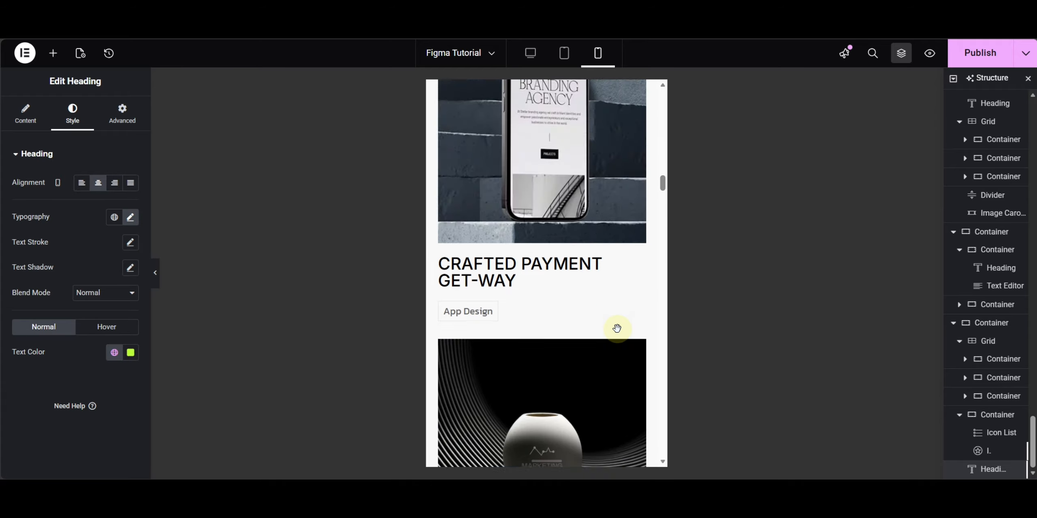
{"action": "scroll", "coordinate": [617, 328], "scroll_direction": "down", "scroll_amount": 8}
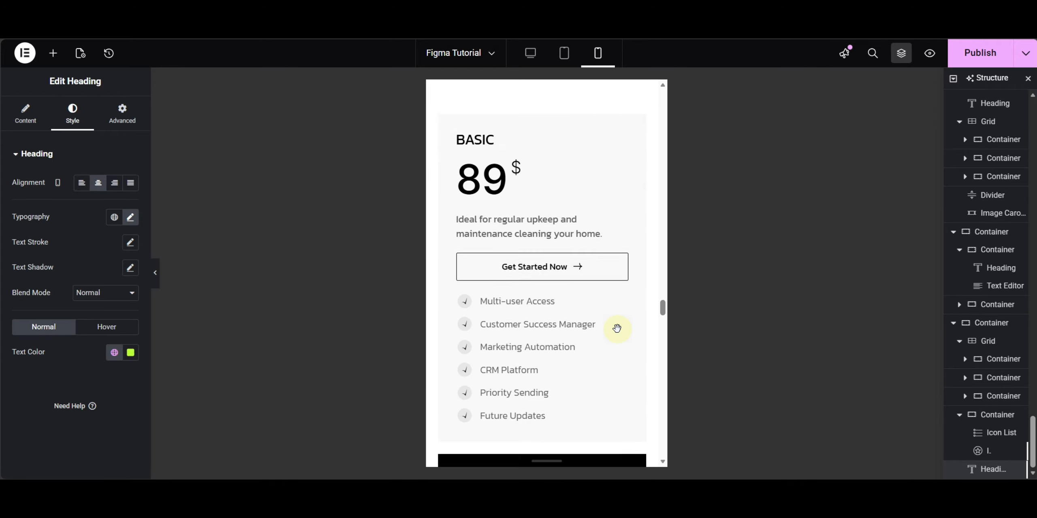
{"action": "scroll", "coordinate": [631, 334], "scroll_direction": "up", "scroll_amount": 3}
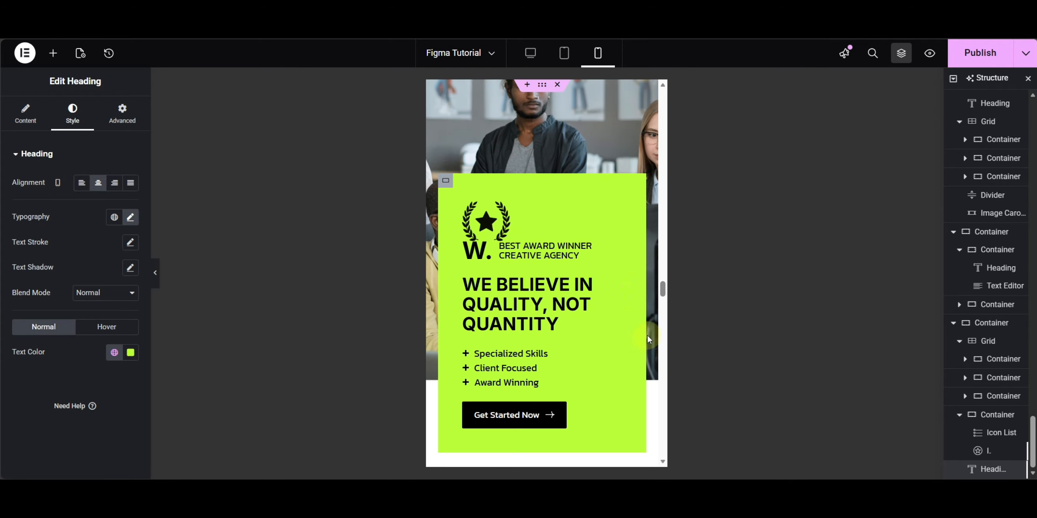
{"action": "left_click", "coordinate": [565, 56]}
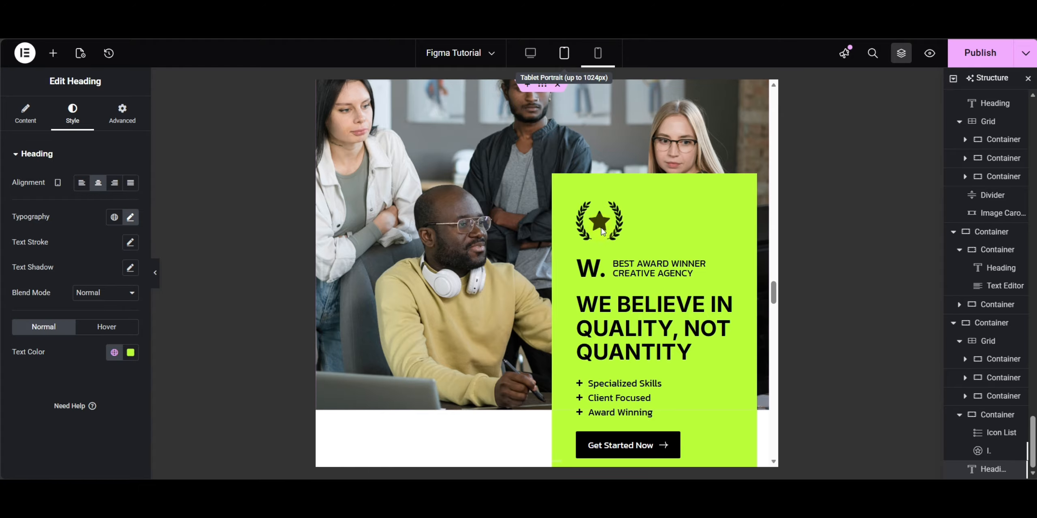
{"action": "scroll", "coordinate": [626, 230], "scroll_direction": "down", "scroll_amount": 15}
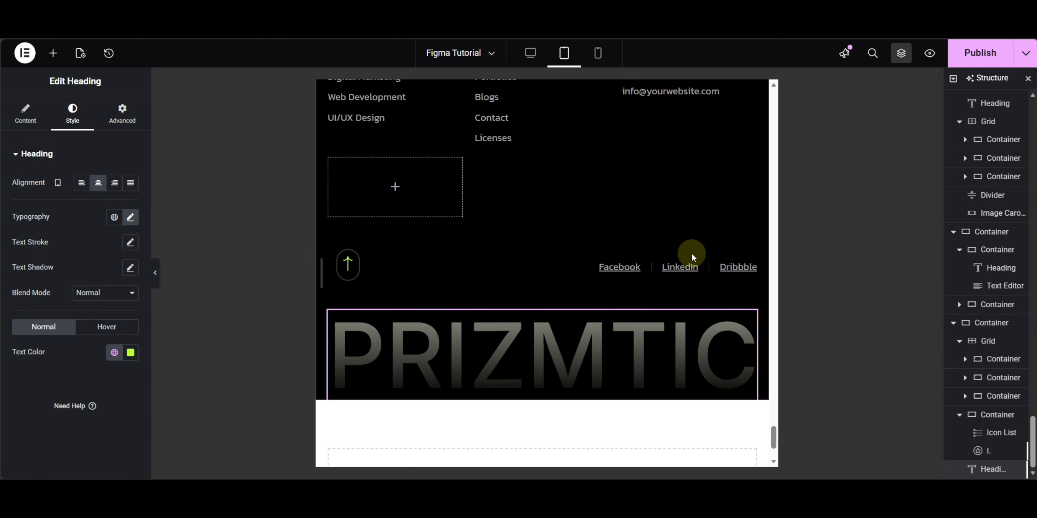
{"action": "scroll", "coordinate": [691, 256], "scroll_direction": "up", "scroll_amount": 15}
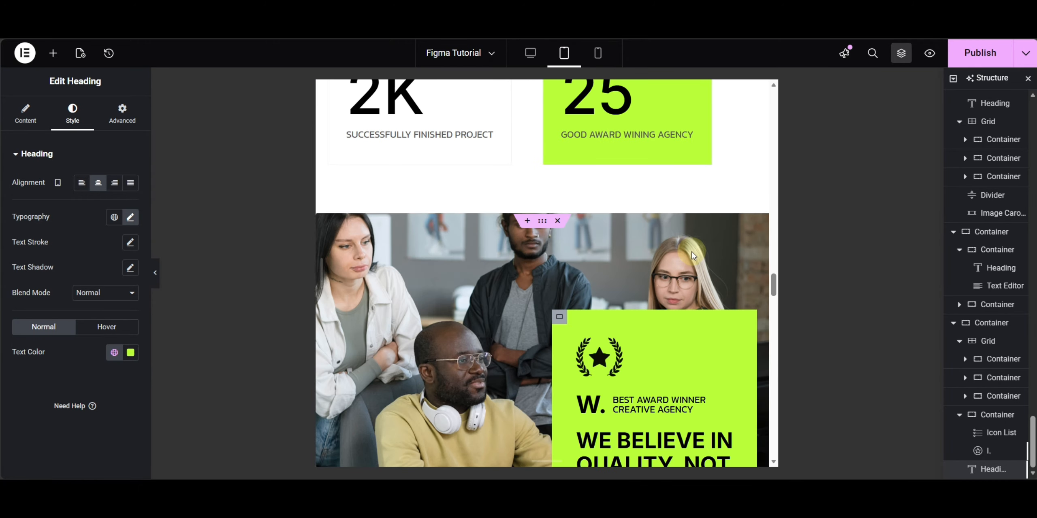
Give the award wreath image in the green card a bottom margin of 20 px on mobile, with unlinked margin values.
{"action": "left_click", "coordinate": [667, 274]}
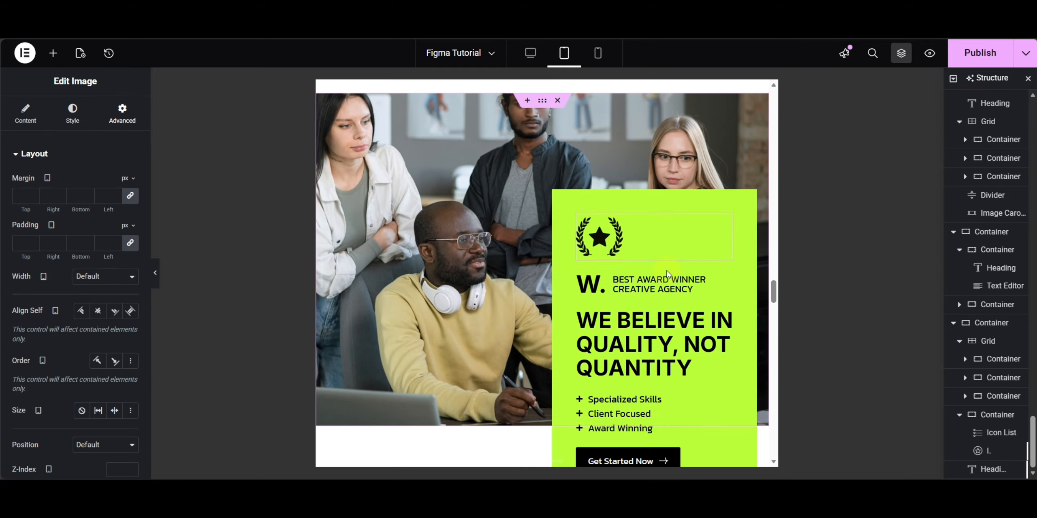
{"action": "left_click", "coordinate": [596, 54]}
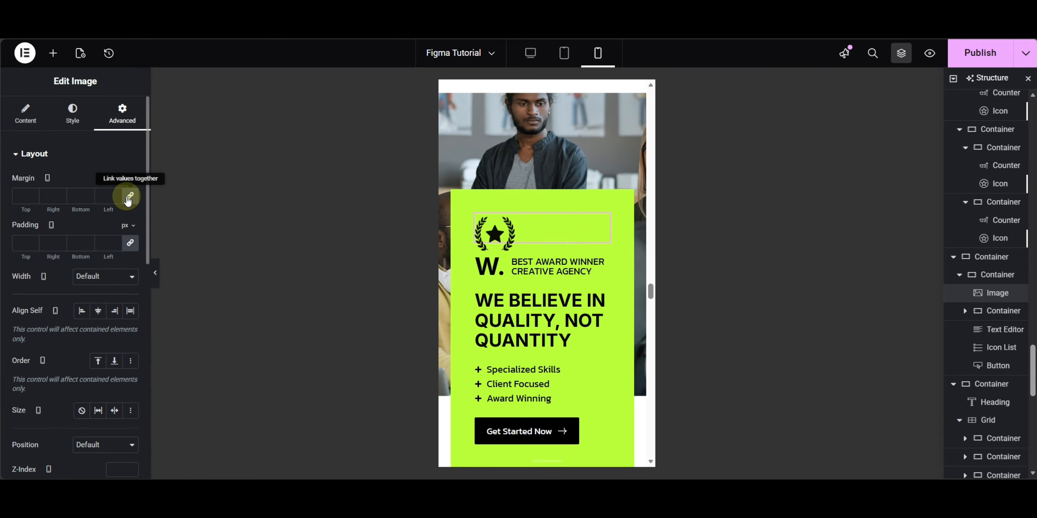
{"action": "left_click", "coordinate": [72, 195]}
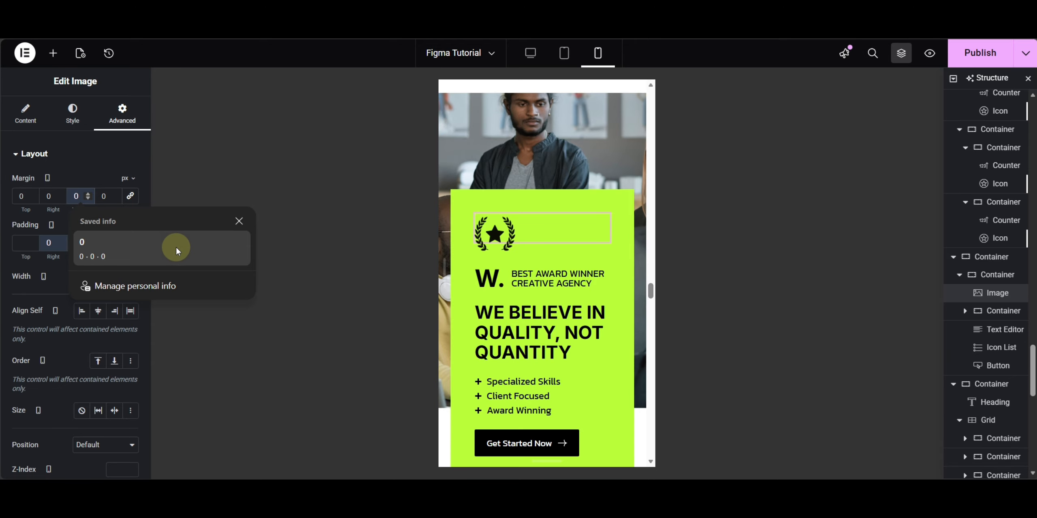
{"action": "type", "text": "20"}
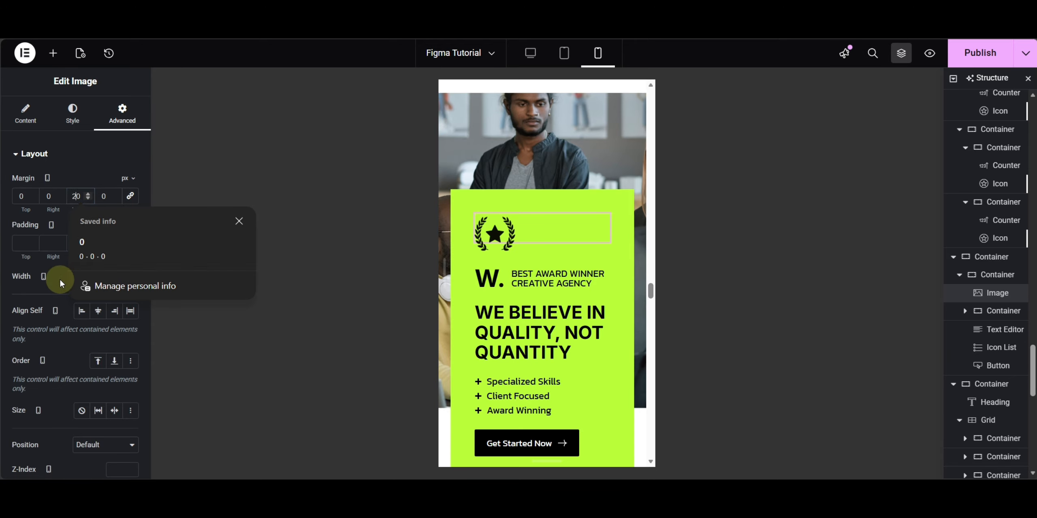
{"action": "left_click", "coordinate": [16, 289]}
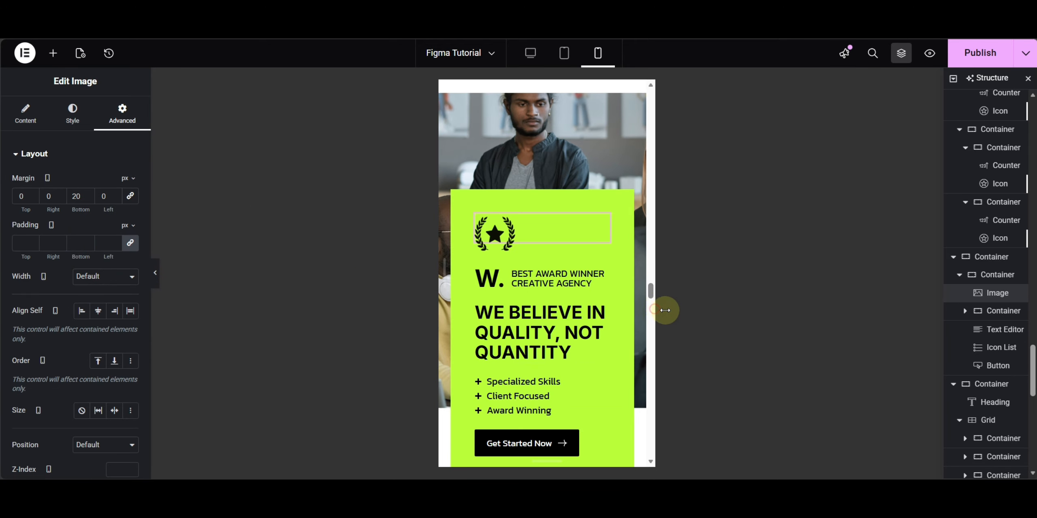
{"action": "left_click_drag", "start_coordinate": [665, 311], "coordinate": [687, 319]}
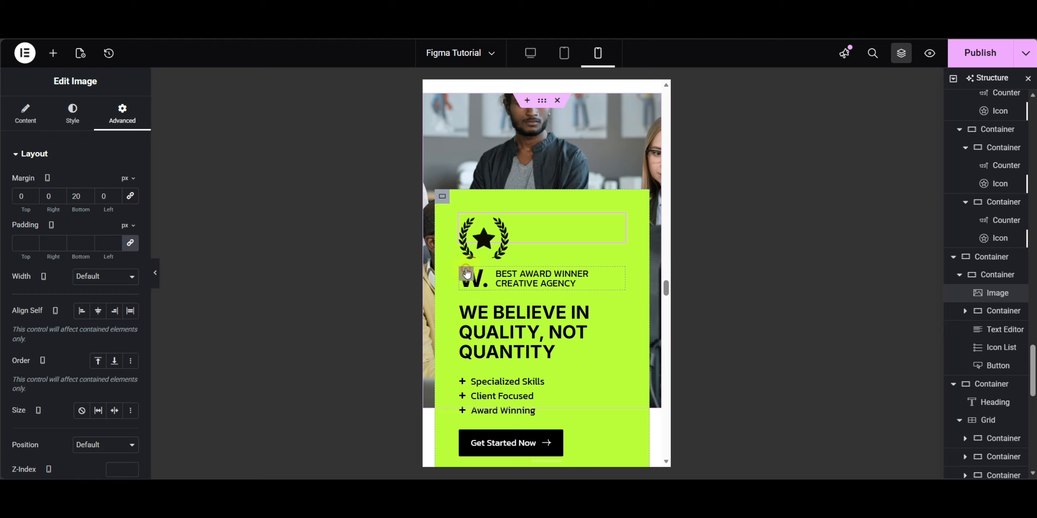
Give the "W. Best Award Winner Creative Agency" container a top margin of 20 px on mobile, with unlinked margin values.
{"action": "left_click", "coordinate": [131, 198]}
{"action": "left_click", "coordinate": [17, 196]}
{"action": "type", "text": "20"}
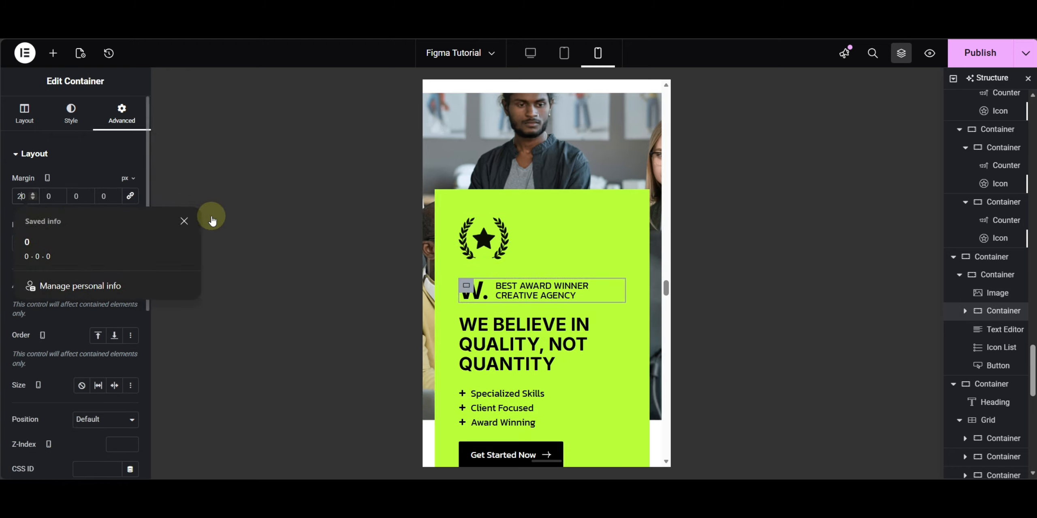
{"action": "left_click", "coordinate": [702, 330]}
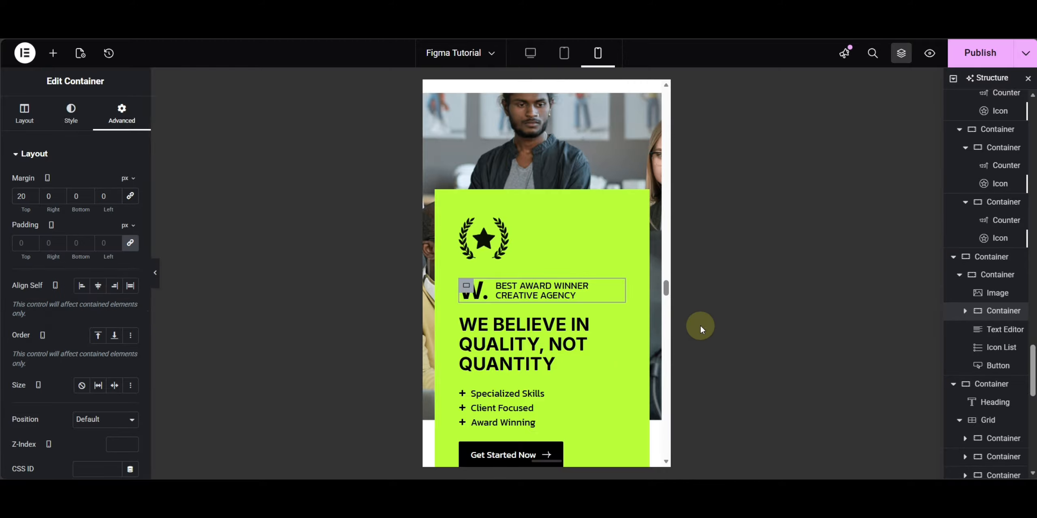
{"action": "mouse_move", "coordinate": [668, 318]}
{"action": "left_mouse_down"}
{"action": "mouse_move", "coordinate": [747, 324]}
{"action": "mouse_move", "coordinate": [657, 330]}
{"action": "mouse_move", "coordinate": [668, 331]}
{"action": "left_mouse_up"}
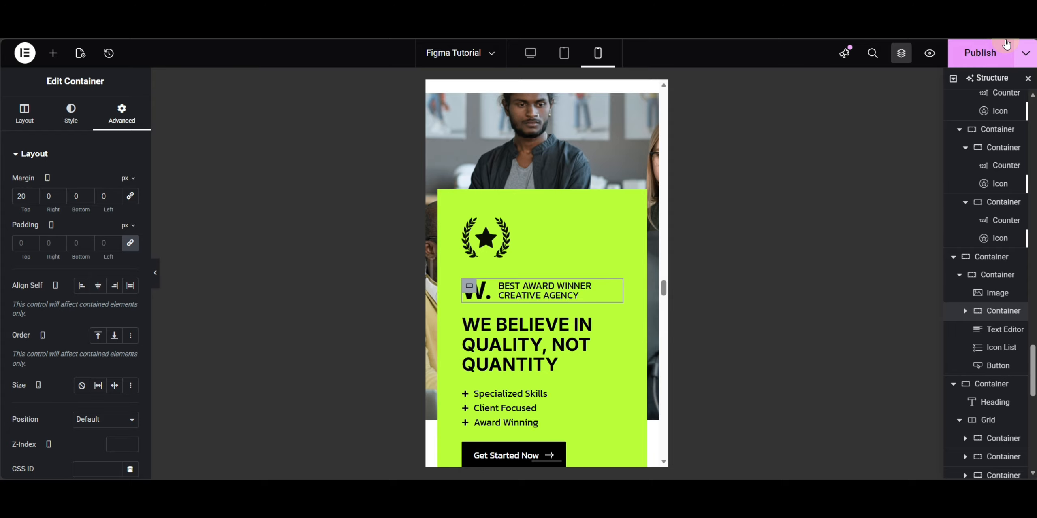
Publish the page and review its desktop preview from the hero through the team section and back.
{"action": "left_click", "coordinate": [980, 53]}
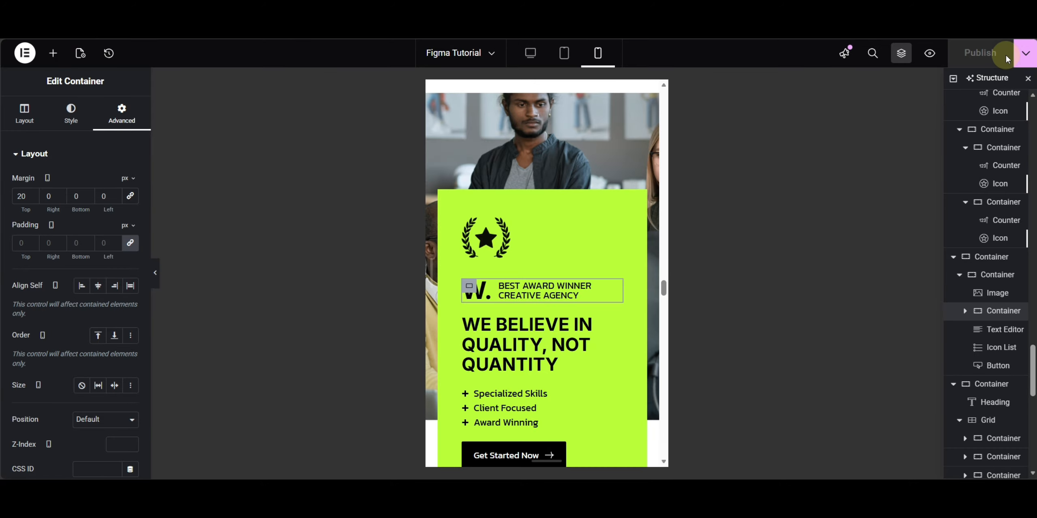
{"action": "left_click", "coordinate": [931, 54]}
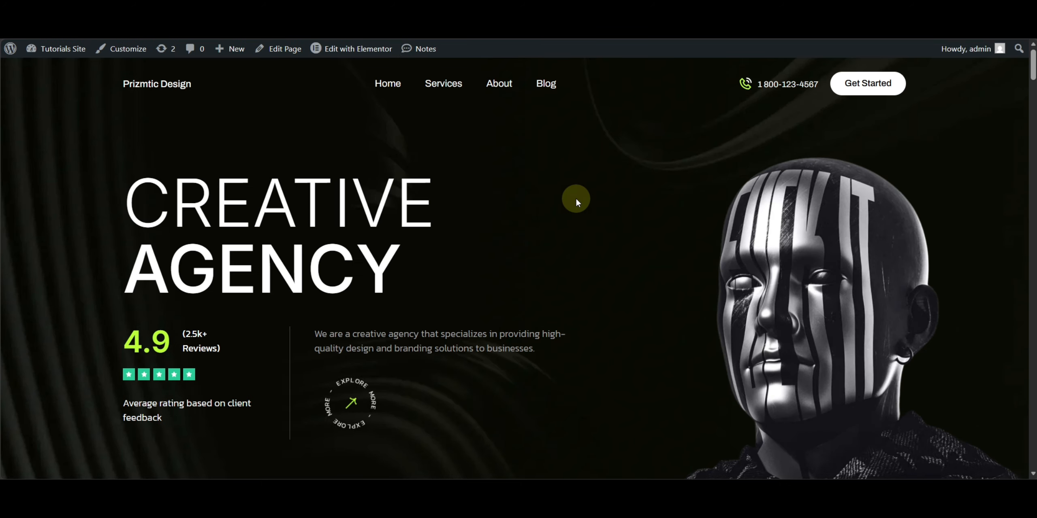
{"action": "scroll", "coordinate": [598, 217], "scroll_direction": "down", "scroll_amount": 15}
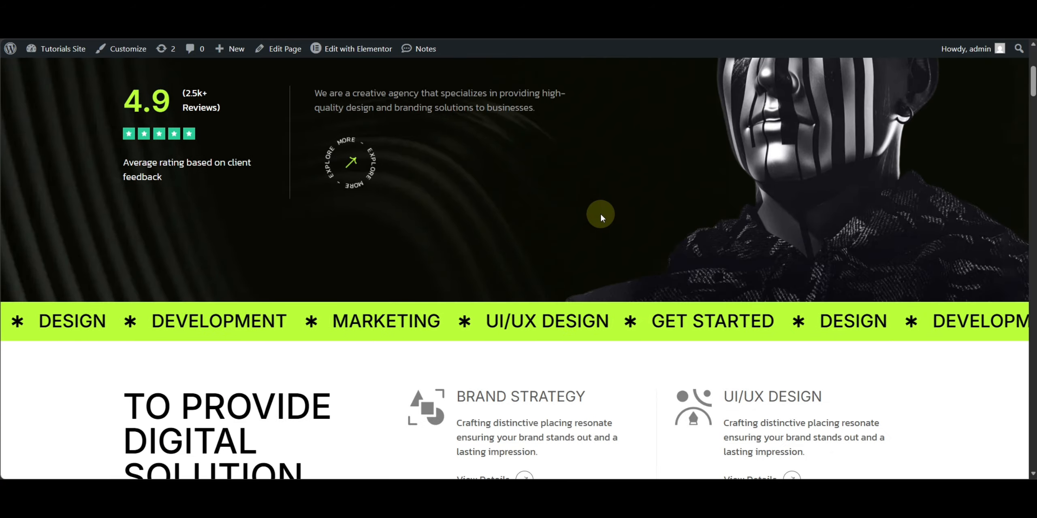
{"action": "scroll", "coordinate": [602, 214], "scroll_direction": "down", "scroll_amount": 15}
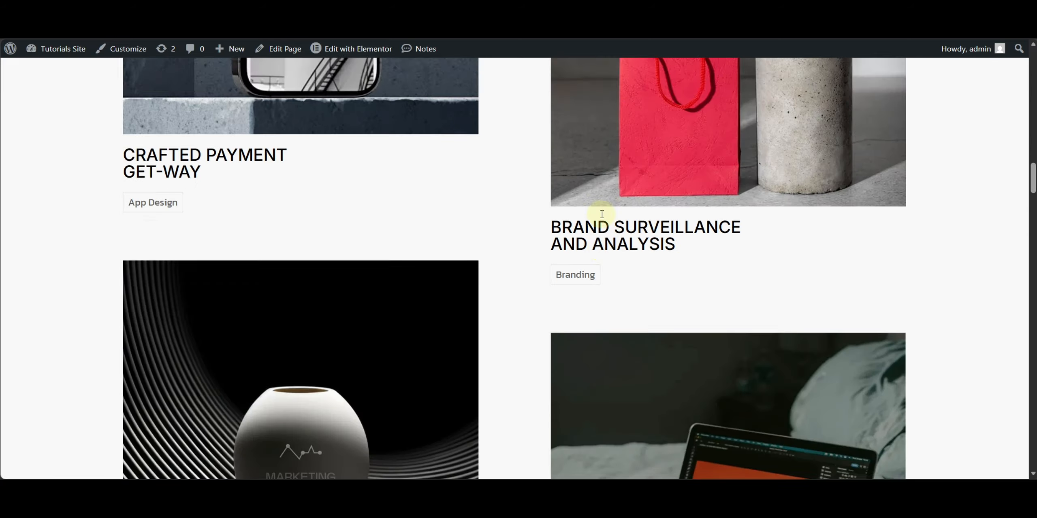
{"action": "scroll", "coordinate": [603, 218], "scroll_direction": "down", "scroll_amount": 20}
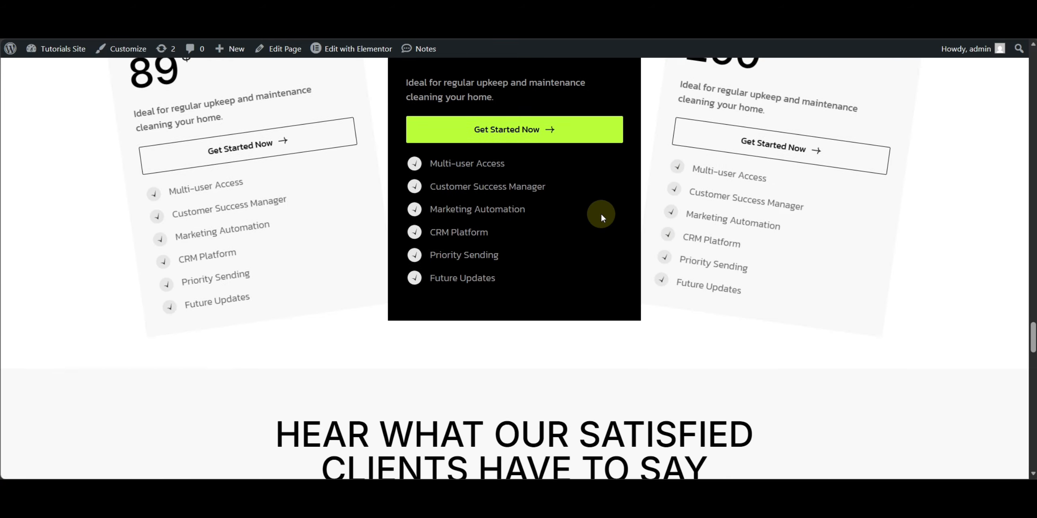
{"action": "scroll", "coordinate": [601, 217], "scroll_direction": "up", "scroll_amount": 18}
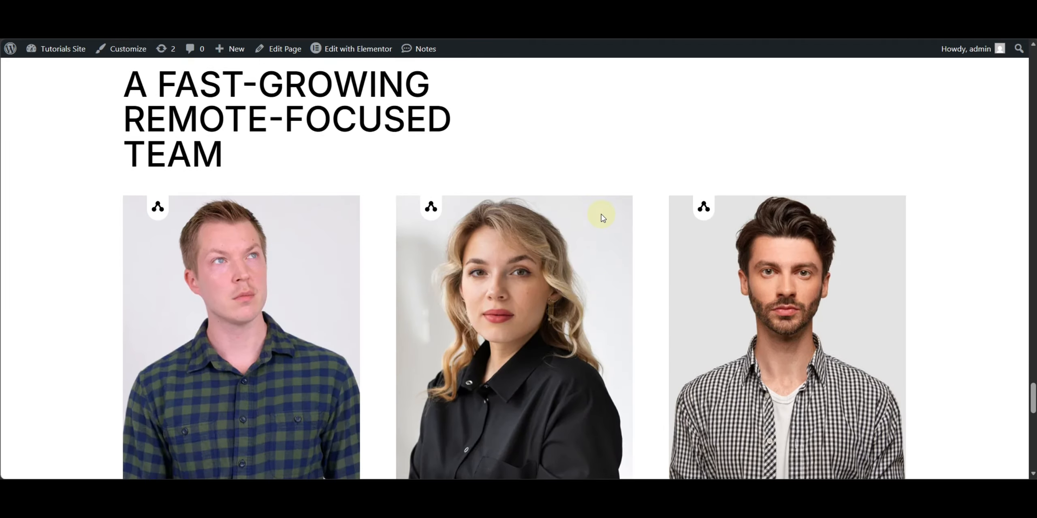
{"action": "scroll", "coordinate": [601, 216], "scroll_direction": "up", "scroll_amount": 20}
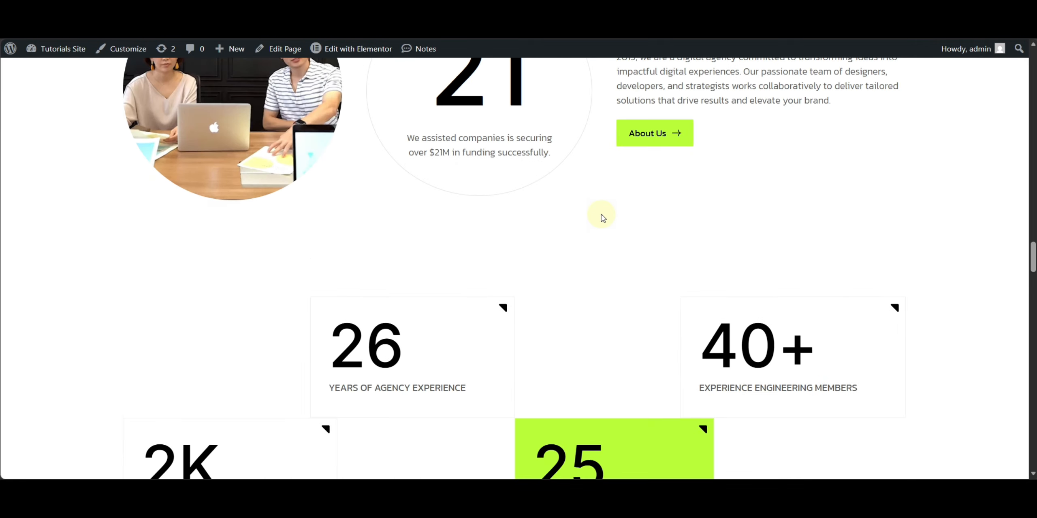
{"action": "scroll", "coordinate": [601, 214], "scroll_direction": "up", "scroll_amount": 2}
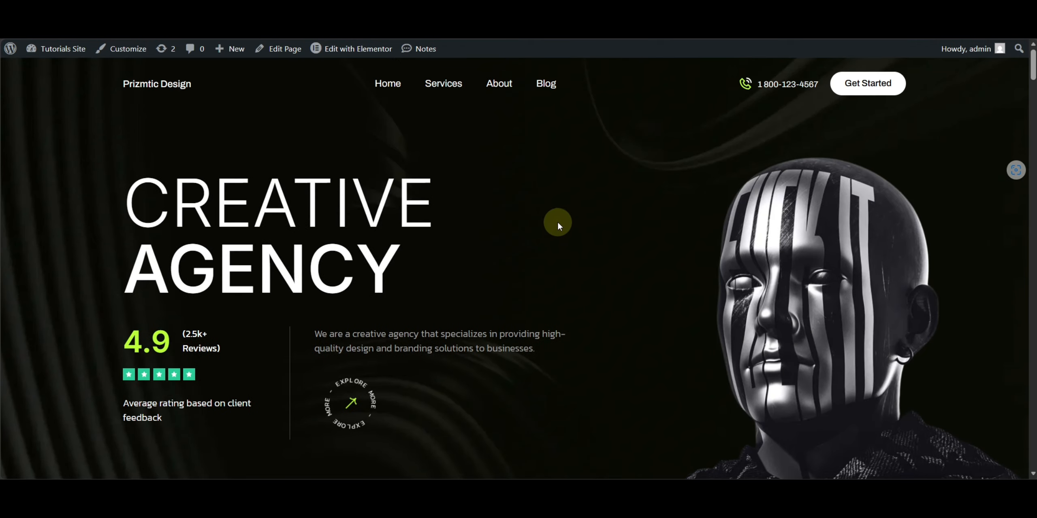
Inspect the published page in the browser's responsive view at 768 px width, and open and close the navigation menu.
{"action": "right_click", "coordinate": [510, 228]}
{"action": "left_click", "coordinate": [565, 462]}
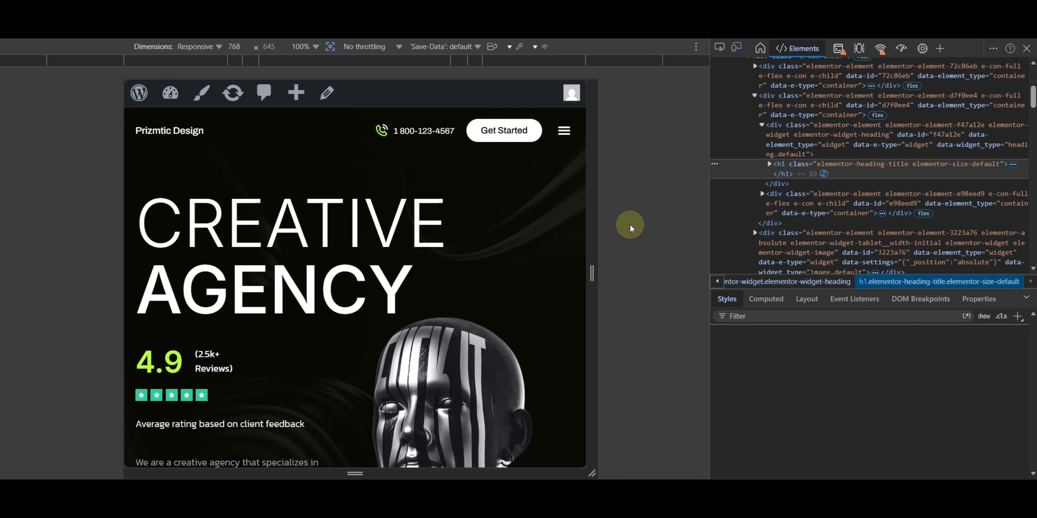
{"action": "scroll", "coordinate": [499, 232], "scroll_direction": "down", "scroll_amount": 5}
{"action": "scroll", "coordinate": [499, 231], "scroll_direction": "up", "scroll_amount": 5}
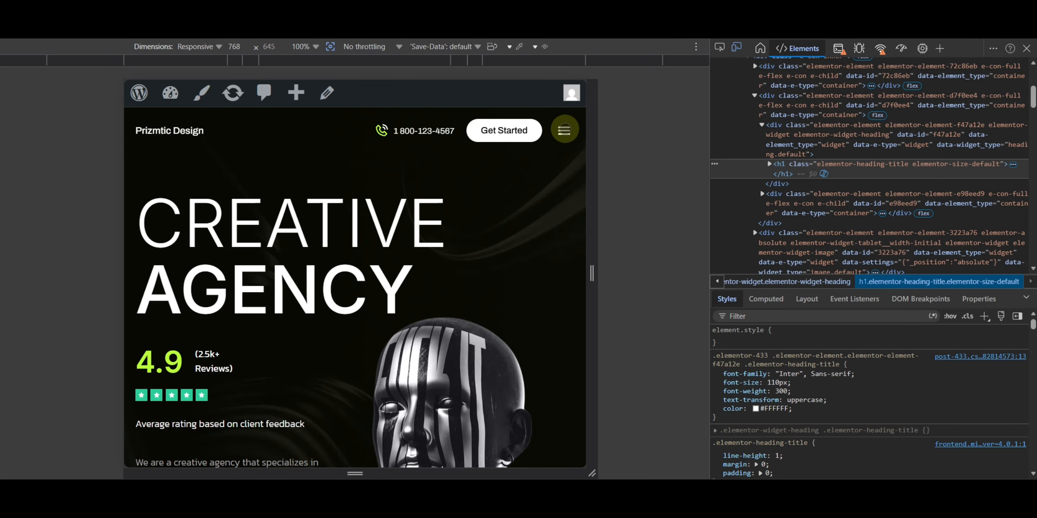
{"action": "left_click", "coordinate": [564, 129]}
{"action": "left_click", "coordinate": [564, 130]}
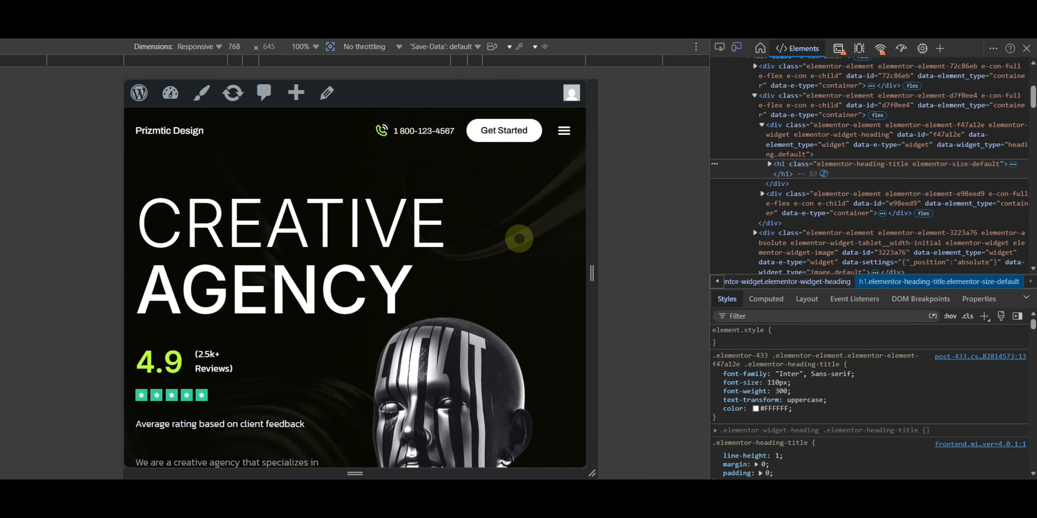
Review the page at 768 px width from the services grid through the projects, about, counter and pricing sections.
{"action": "scroll", "coordinate": [518, 239], "scroll_direction": "down", "scroll_amount": 15}
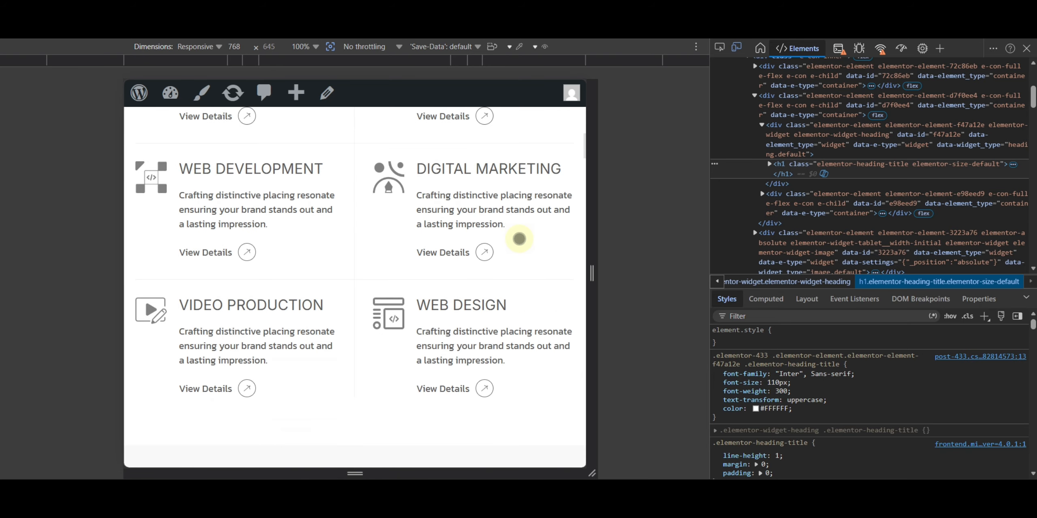
{"action": "scroll", "coordinate": [518, 238], "scroll_direction": "down", "scroll_amount": 8}
{"action": "scroll", "coordinate": [518, 239], "scroll_direction": "down", "scroll_amount": 15}
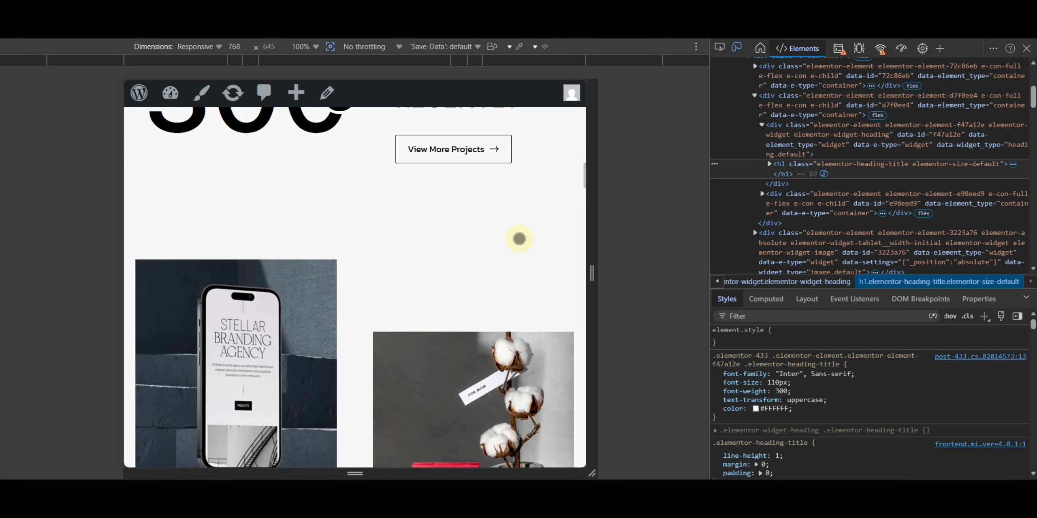
{"action": "scroll", "coordinate": [519, 239], "scroll_direction": "down", "scroll_amount": 6}
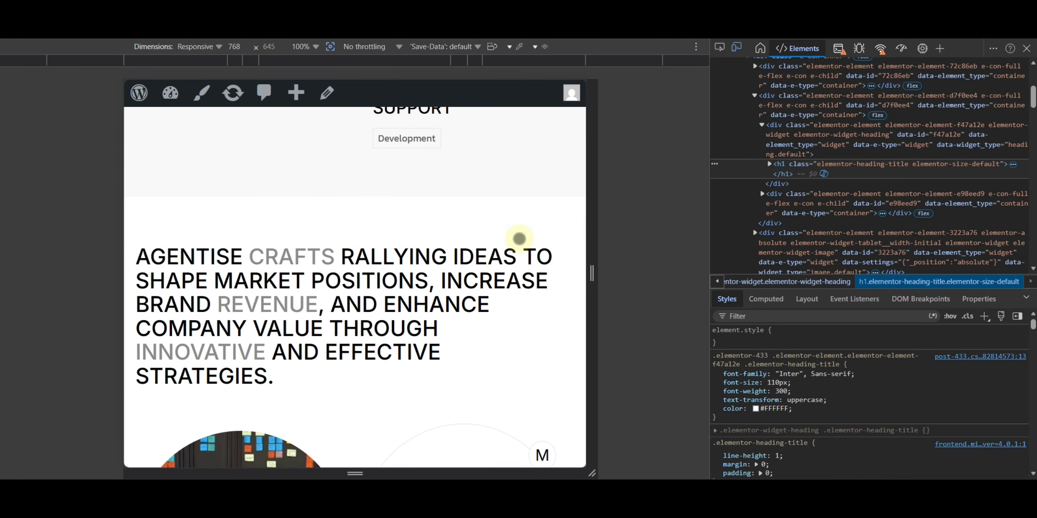
{"action": "scroll", "coordinate": [519, 239], "scroll_direction": "down", "scroll_amount": 12}
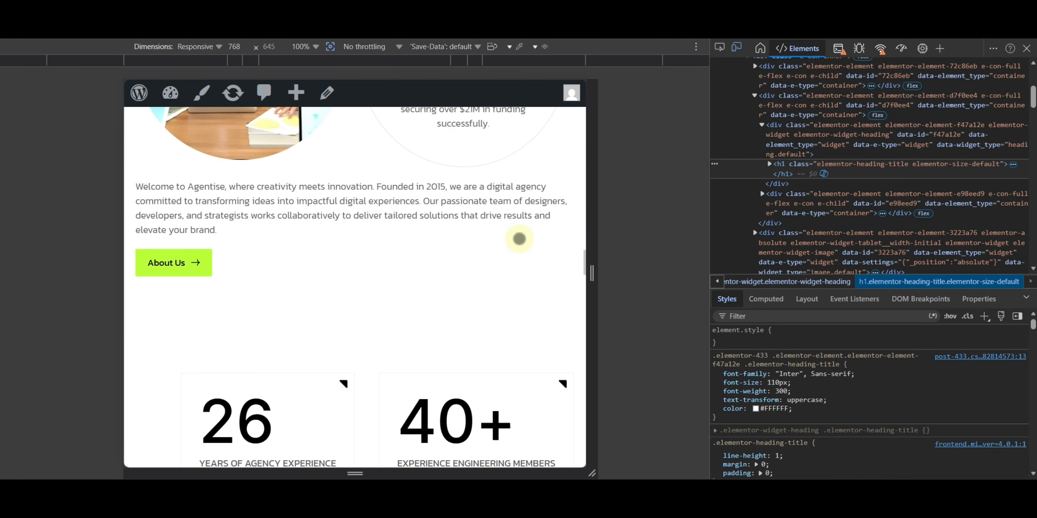
{"action": "scroll", "coordinate": [519, 239], "scroll_direction": "down", "scroll_amount": 15}
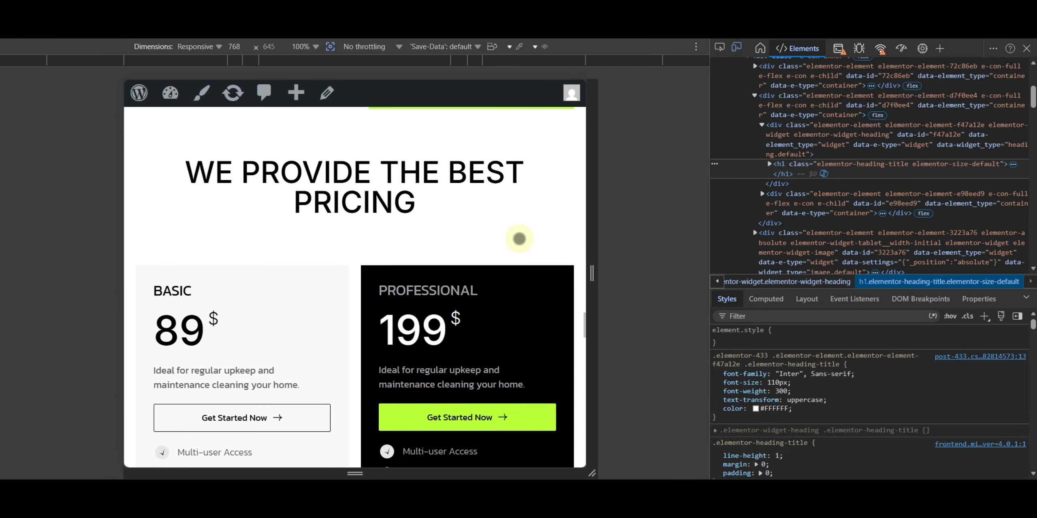
{"action": "scroll", "coordinate": [518, 239], "scroll_direction": "down", "scroll_amount": 5}
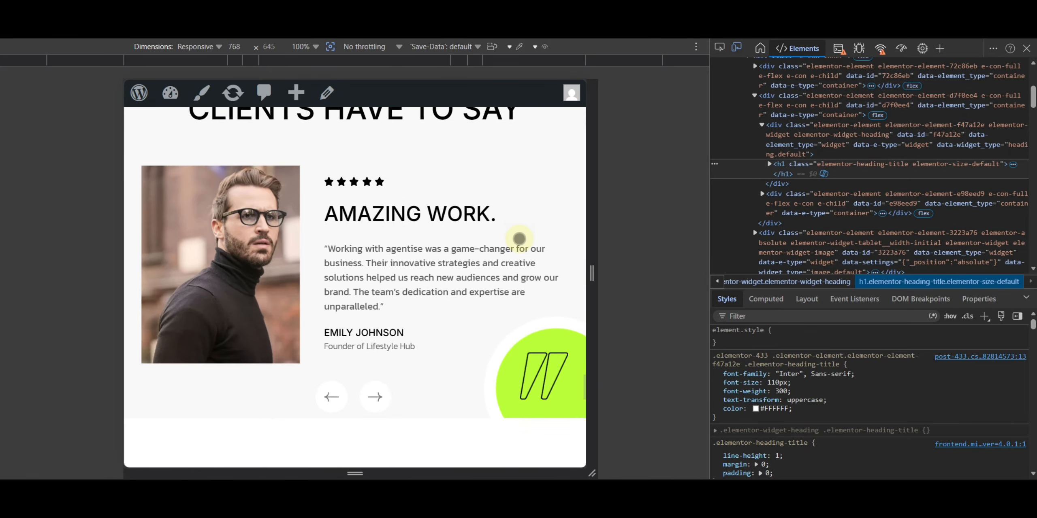
Advance the testimonial carousel at 768 px width, and review the team, newsletter and footer sections before returning to the hero.
{"action": "left_click", "coordinate": [378, 396]}
{"action": "left_click", "coordinate": [379, 398]}
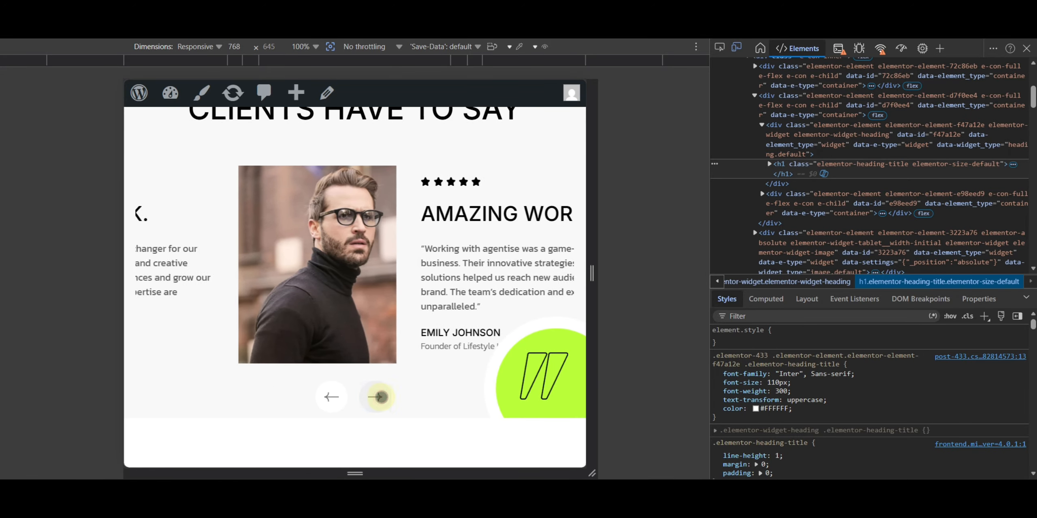
{"action": "left_click", "coordinate": [381, 399]}
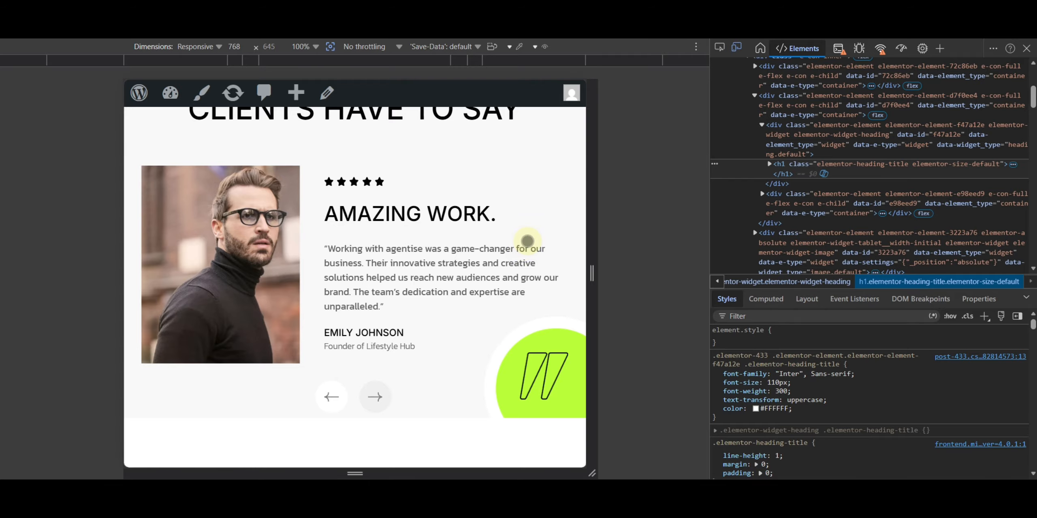
{"action": "scroll", "coordinate": [528, 241], "scroll_direction": "down", "scroll_amount": 8}
{"action": "scroll", "coordinate": [528, 241], "scroll_direction": "down", "scroll_amount": 5}
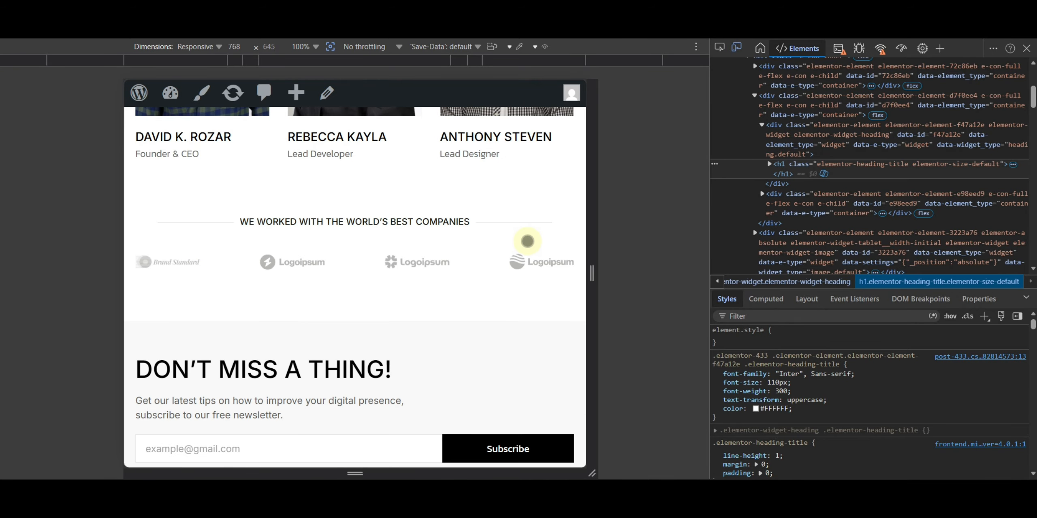
{"action": "scroll", "coordinate": [527, 241], "scroll_direction": "down", "scroll_amount": 8}
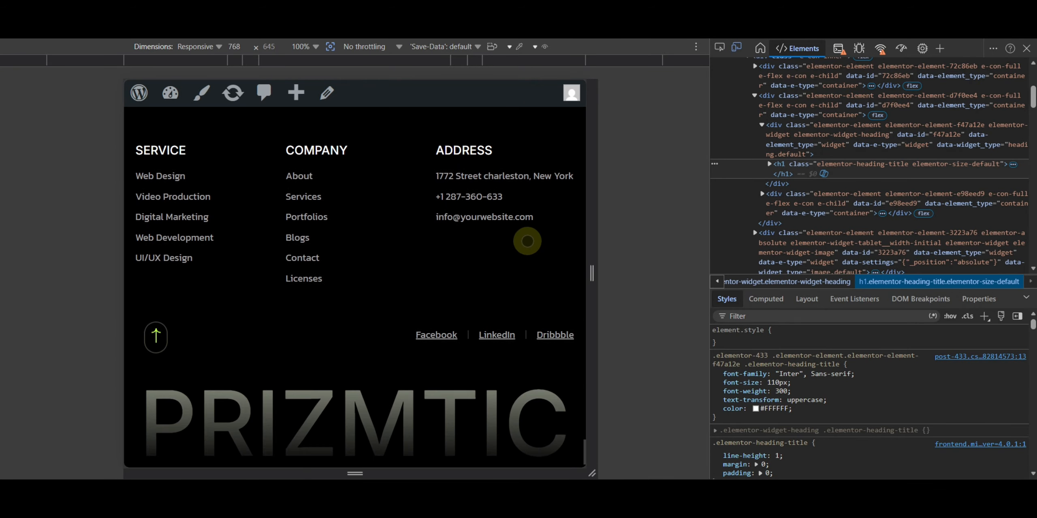
{"action": "scroll", "coordinate": [527, 241], "scroll_direction": "up", "scroll_amount": 20}
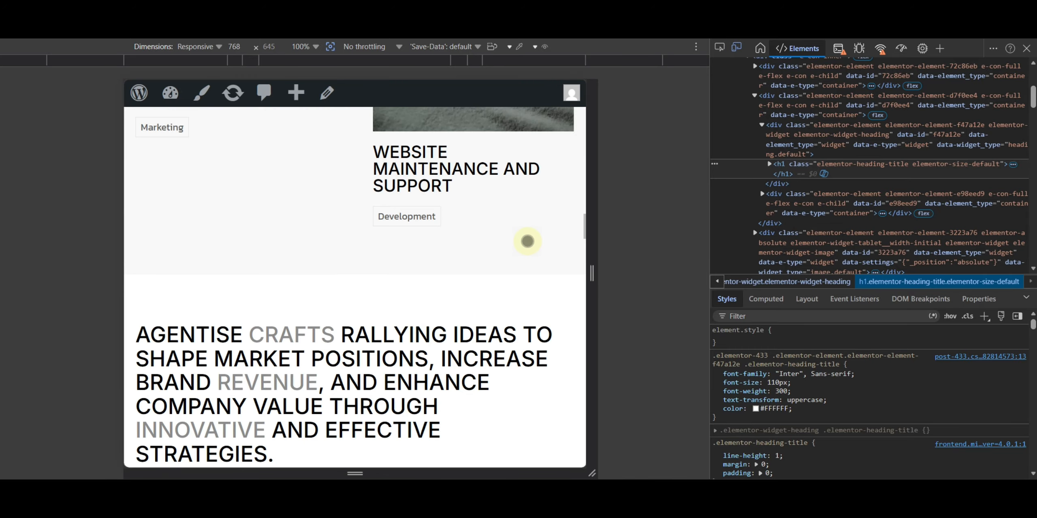
{"action": "scroll", "coordinate": [528, 241], "scroll_direction": "up", "scroll_amount": 15}
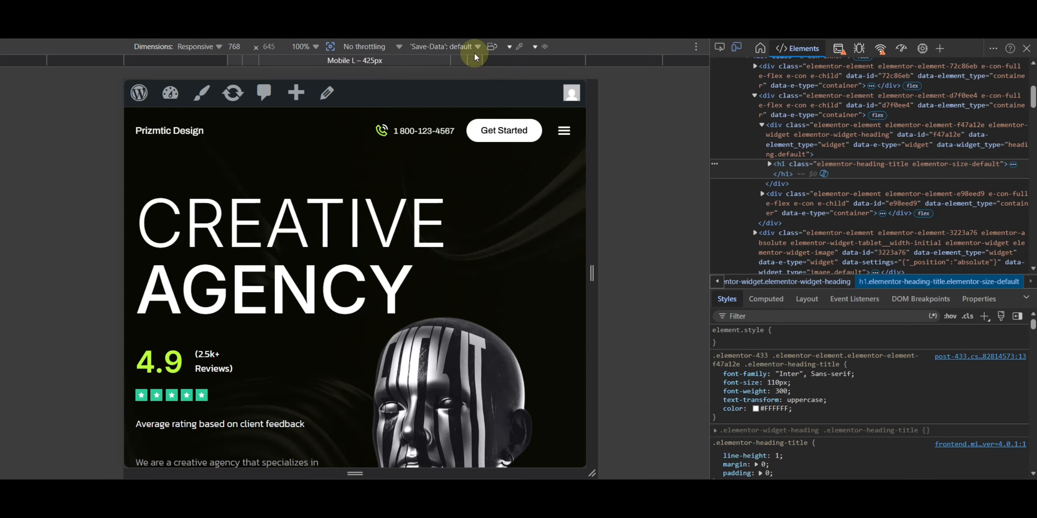
Switch the preview to the Mobile L 425 px width, toggle the navigation menu, and review the sections down past the testimonials.
{"action": "left_click", "coordinate": [473, 56]}
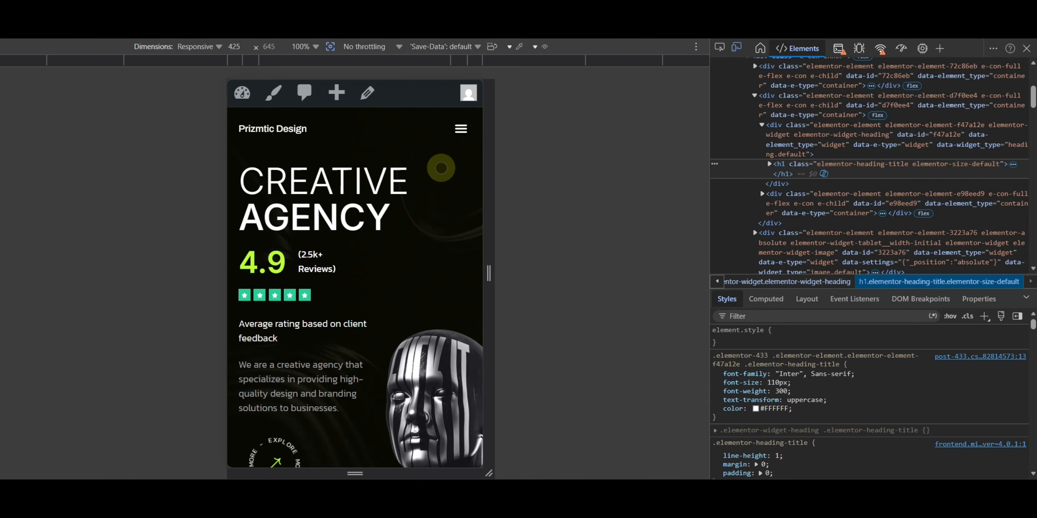
{"action": "left_click", "coordinate": [466, 128]}
{"action": "left_click", "coordinate": [461, 128]}
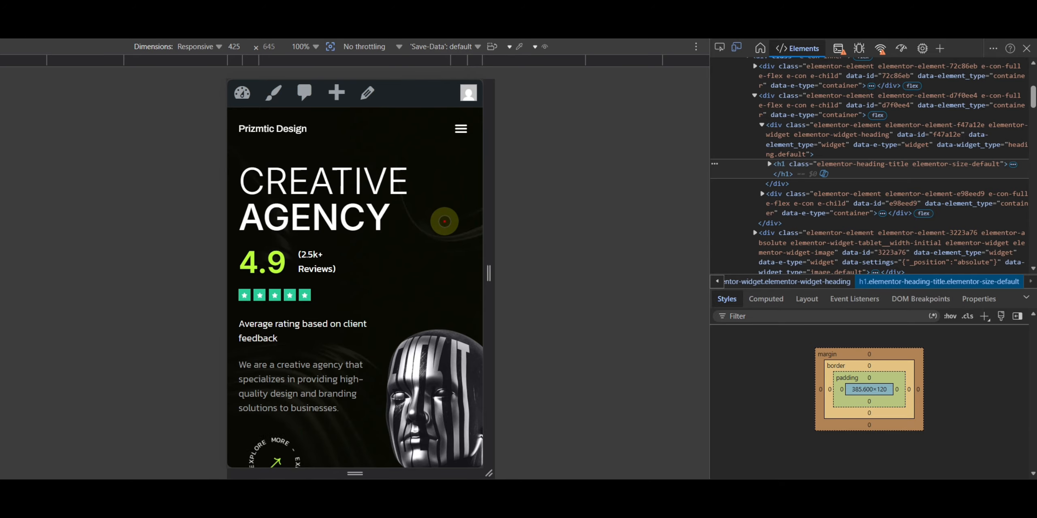
{"action": "scroll", "coordinate": [444, 222], "scroll_direction": "down", "scroll_amount": 15}
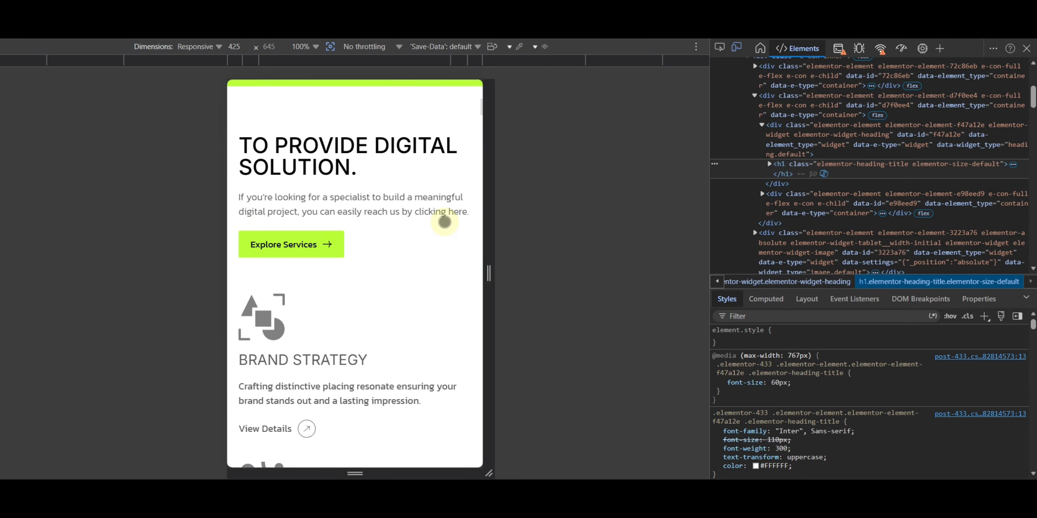
{"action": "scroll", "coordinate": [444, 221], "scroll_direction": "down", "scroll_amount": 20}
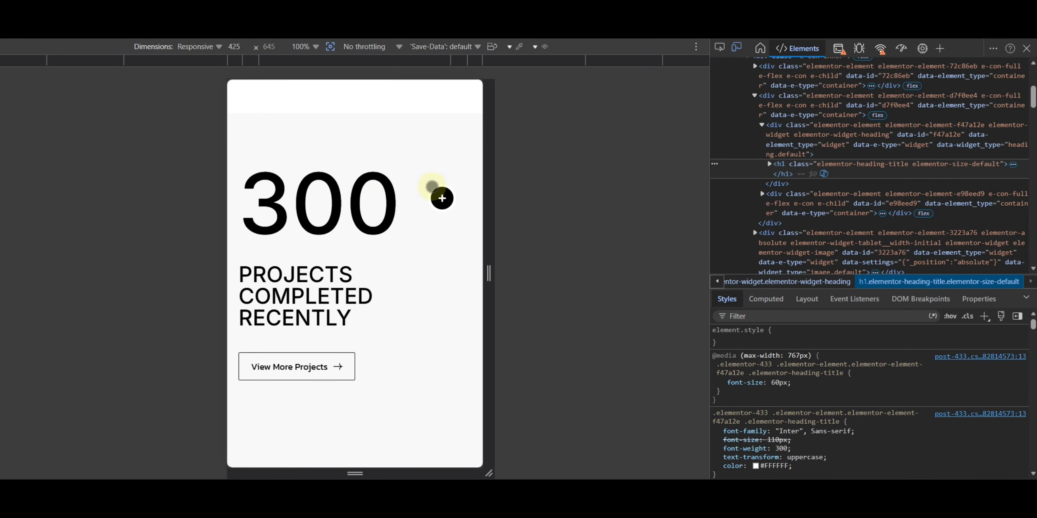
{"action": "scroll", "coordinate": [433, 230], "scroll_direction": "down", "scroll_amount": 20}
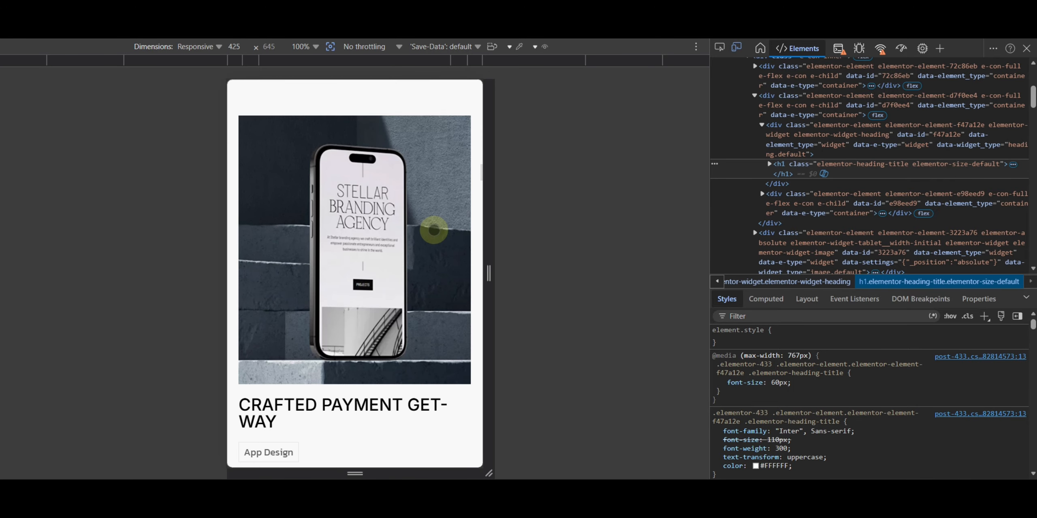
{"action": "scroll", "coordinate": [434, 230], "scroll_direction": "down", "scroll_amount": 20}
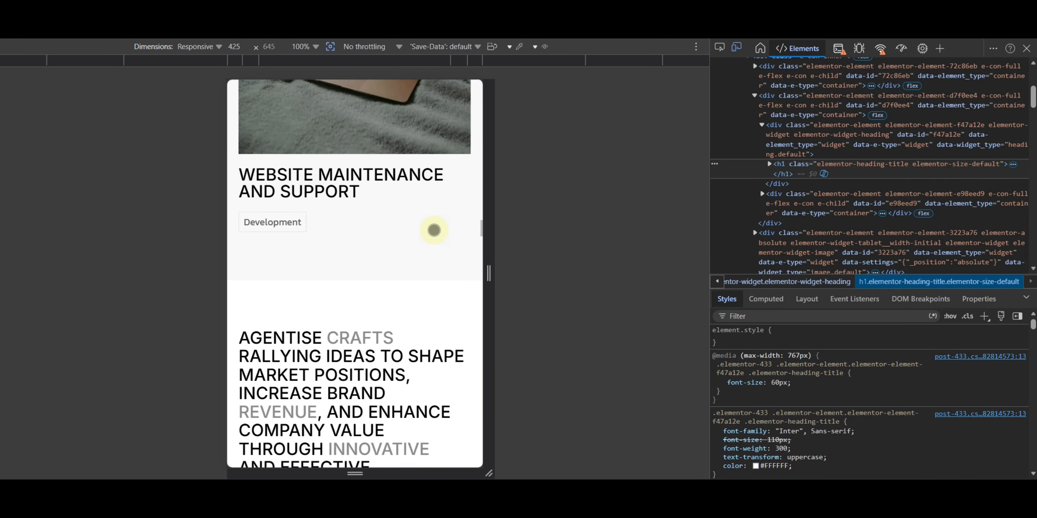
{"action": "scroll", "coordinate": [434, 230], "scroll_direction": "down", "scroll_amount": 1}
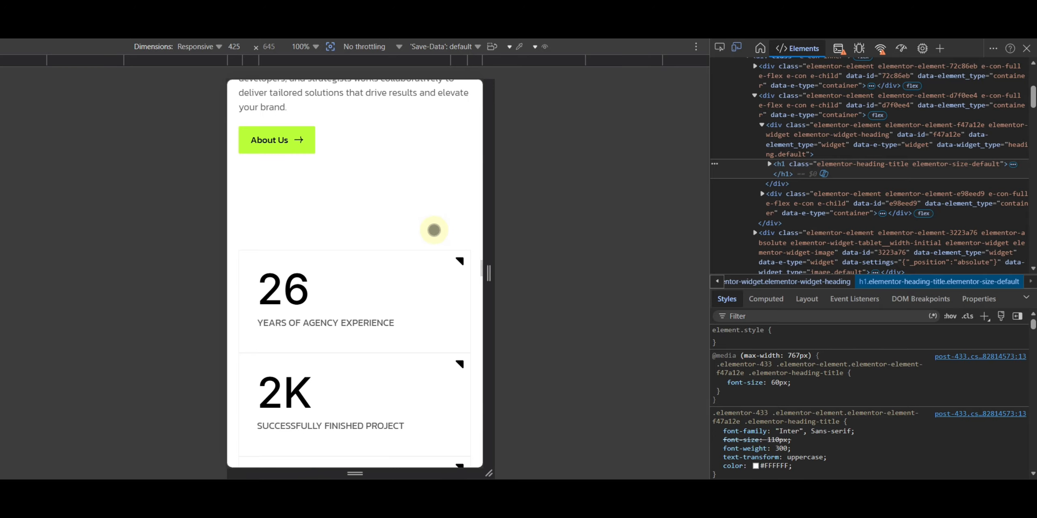
{"action": "scroll", "coordinate": [434, 230], "scroll_direction": "down", "scroll_amount": 20}
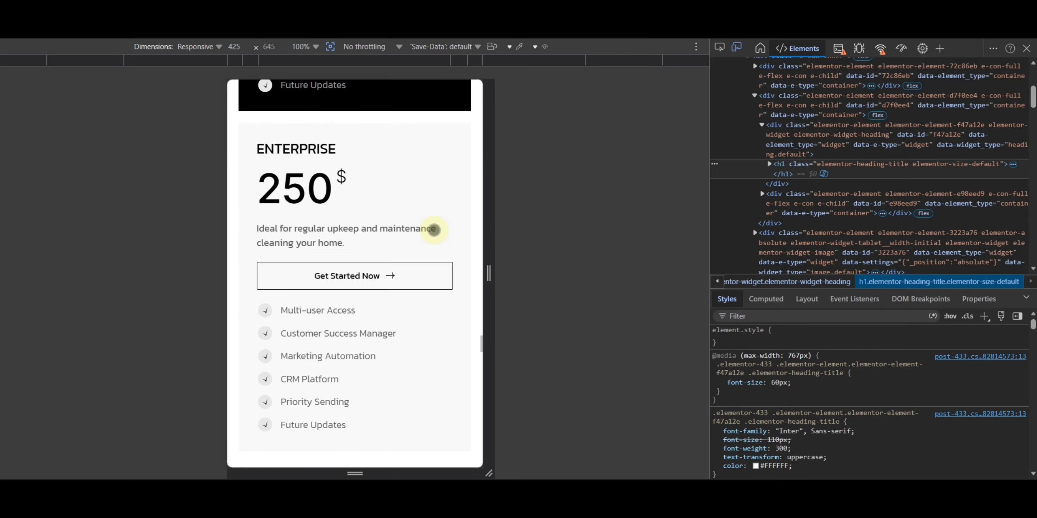
{"action": "scroll", "coordinate": [434, 230], "scroll_direction": "down", "scroll_amount": 10}
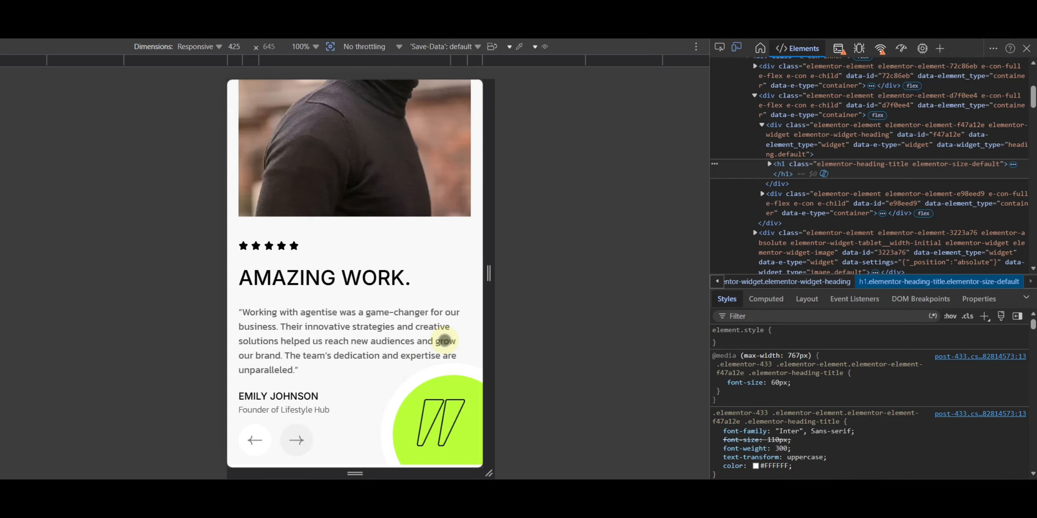
{"action": "scroll", "coordinate": [445, 340], "scroll_direction": "down", "scroll_amount": 10}
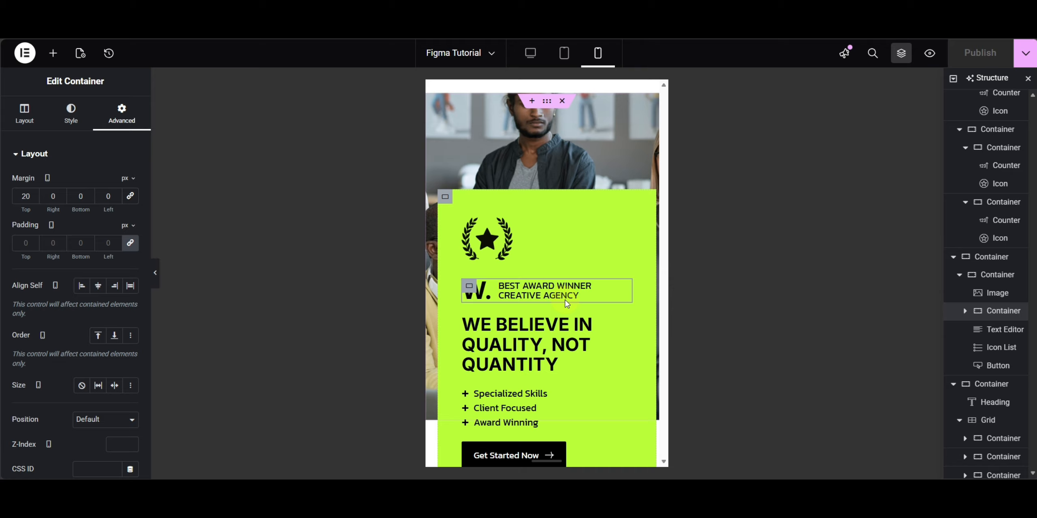
Back in the Elementor mobile editor, align the items of the "300 Projects Completed Recently" section container to the start.
{"action": "scroll", "coordinate": [598, 275], "scroll_direction": "down", "scroll_amount": 10}
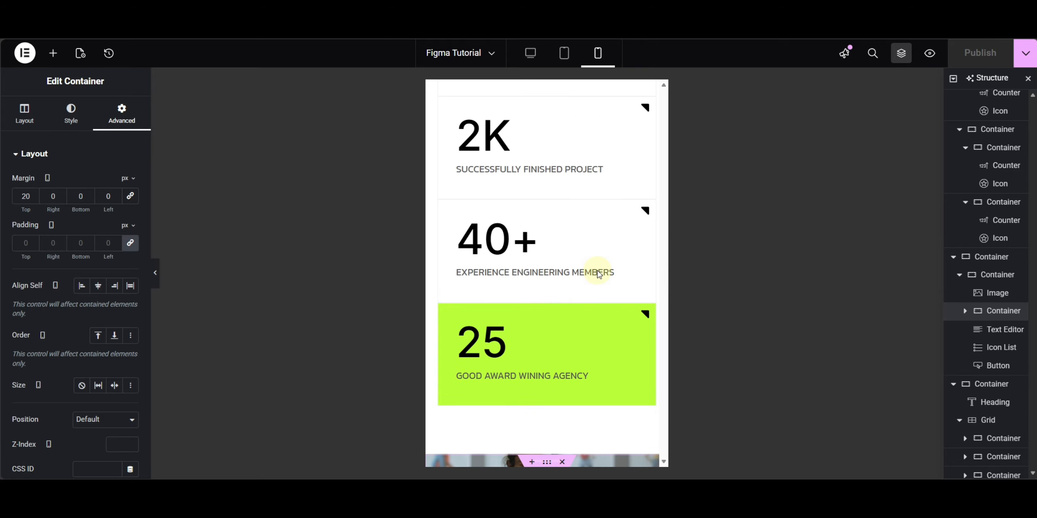
{"action": "scroll", "coordinate": [597, 274], "scroll_direction": "down", "scroll_amount": 15}
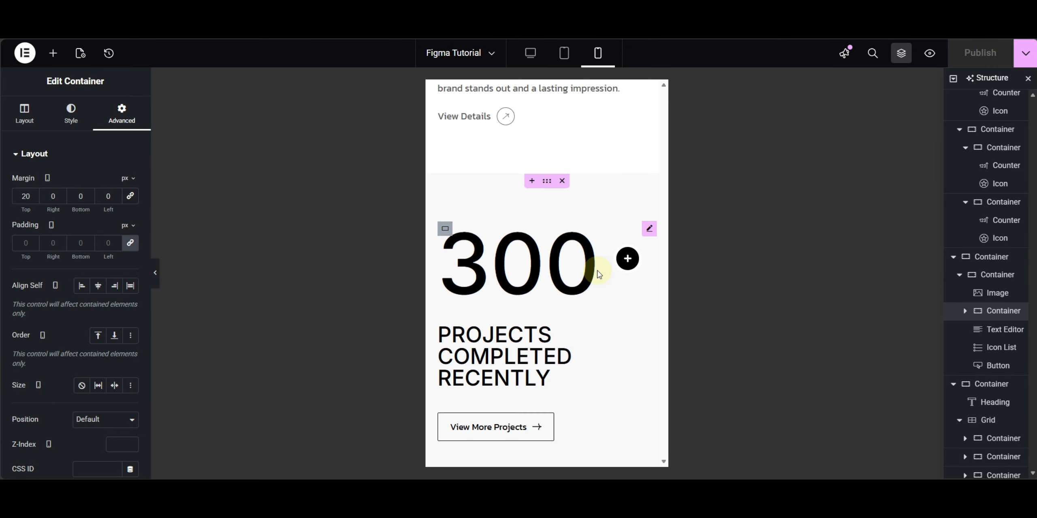
{"action": "scroll", "coordinate": [598, 275], "scroll_direction": "down", "scroll_amount": 2}
{"action": "scroll", "coordinate": [597, 273], "scroll_direction": "up", "scroll_amount": 3}
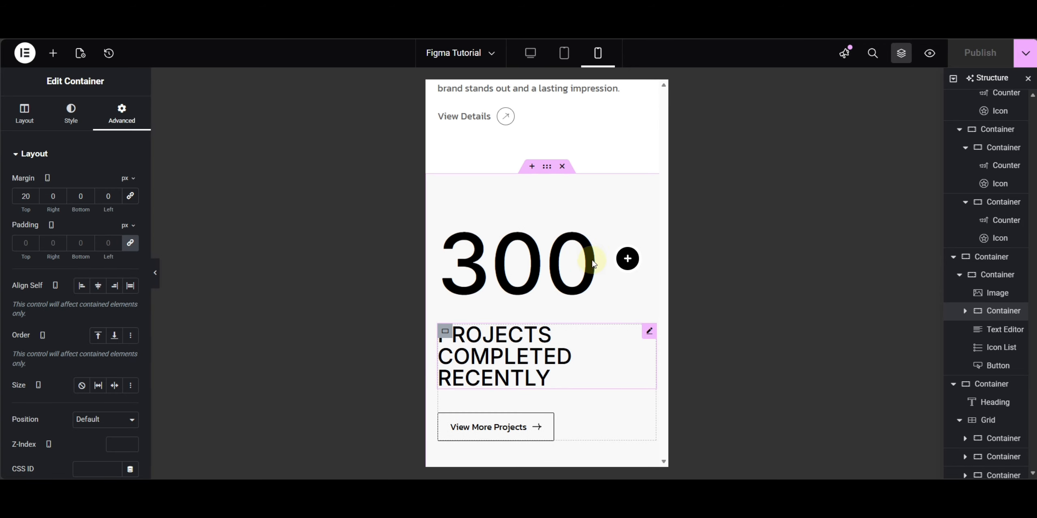
{"action": "left_click", "coordinate": [545, 166]}
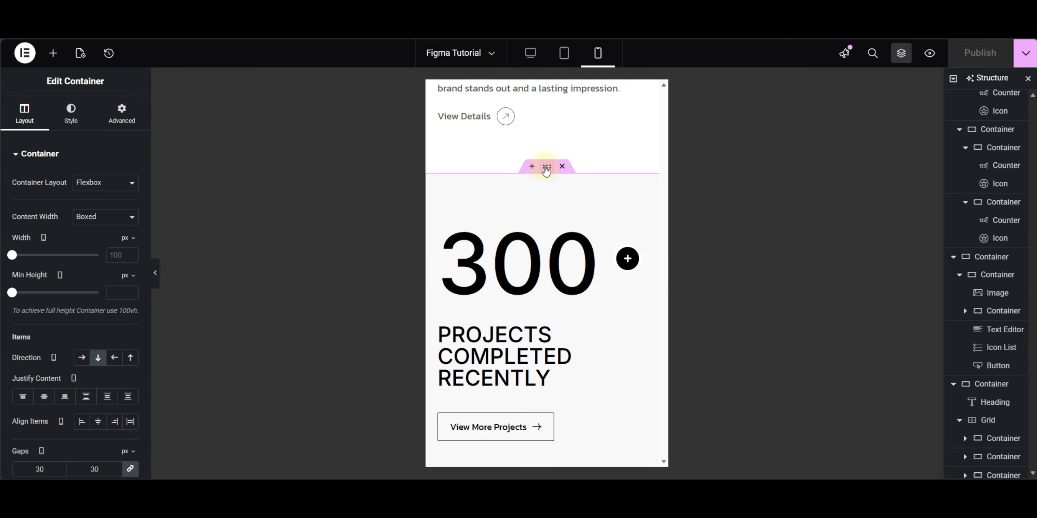
{"action": "left_click", "coordinate": [82, 421]}
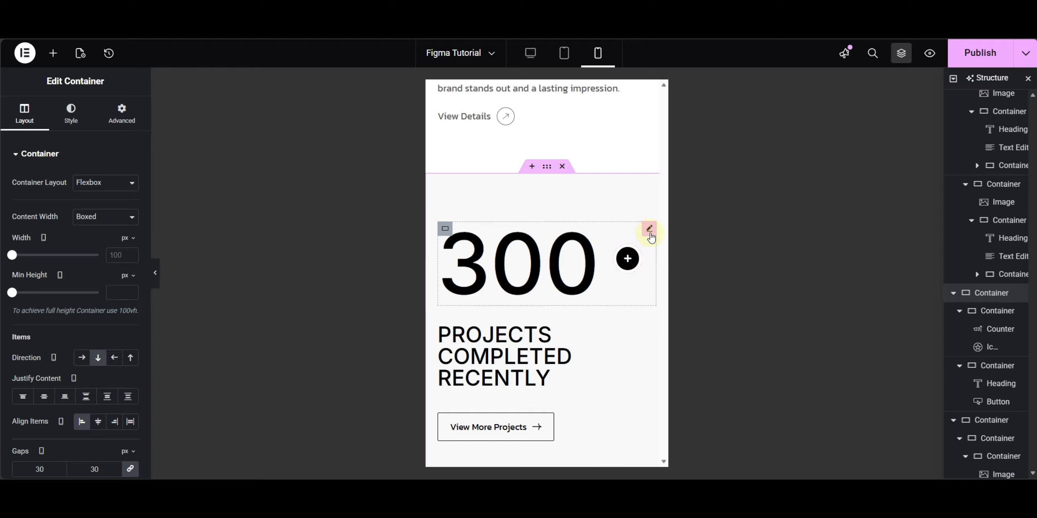
Set the mobile width of the container around the 300 counter and plus icon to the custom value fit-content.
{"action": "left_click", "coordinate": [441, 227]}
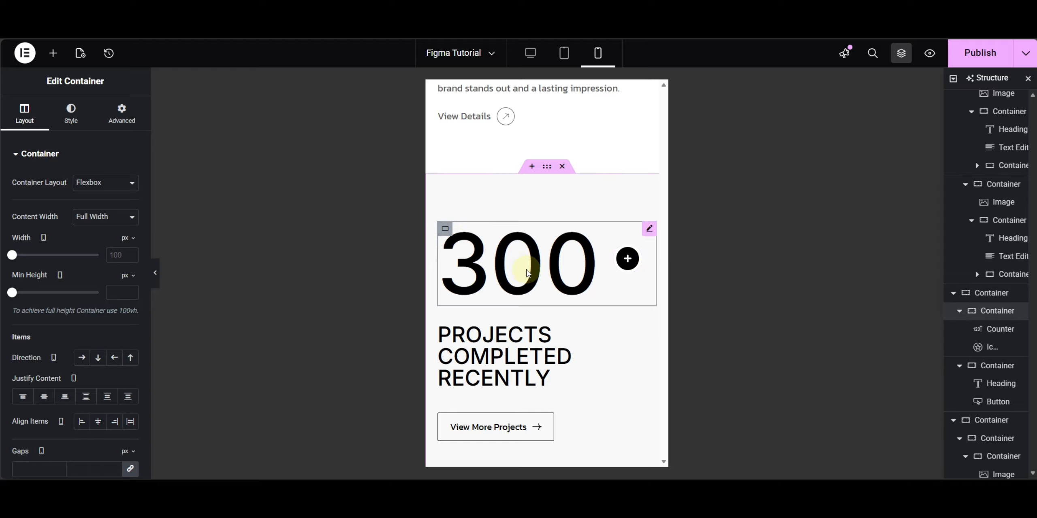
{"action": "left_click", "coordinate": [125, 238]}
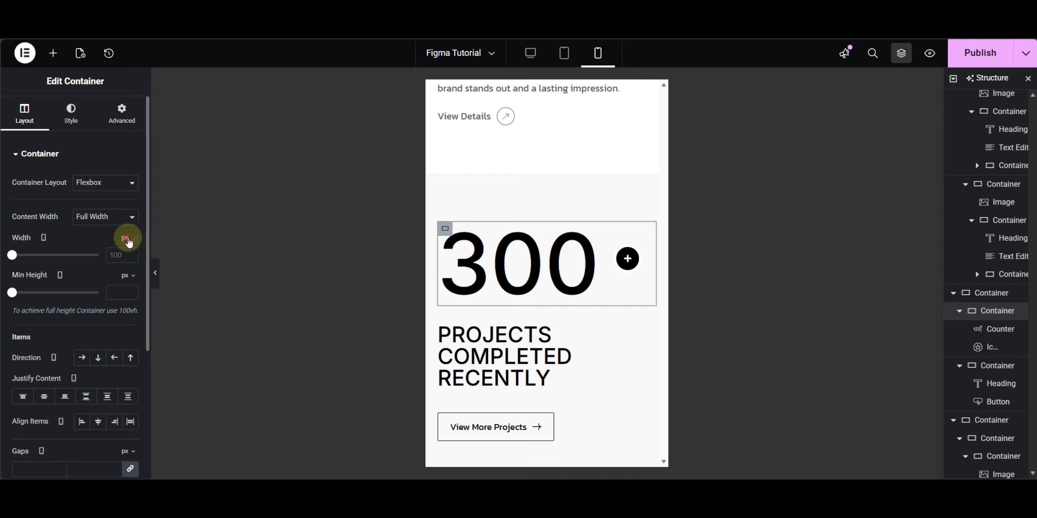
{"action": "left_click", "coordinate": [125, 329]}
{"action": "left_click", "coordinate": [56, 255]}
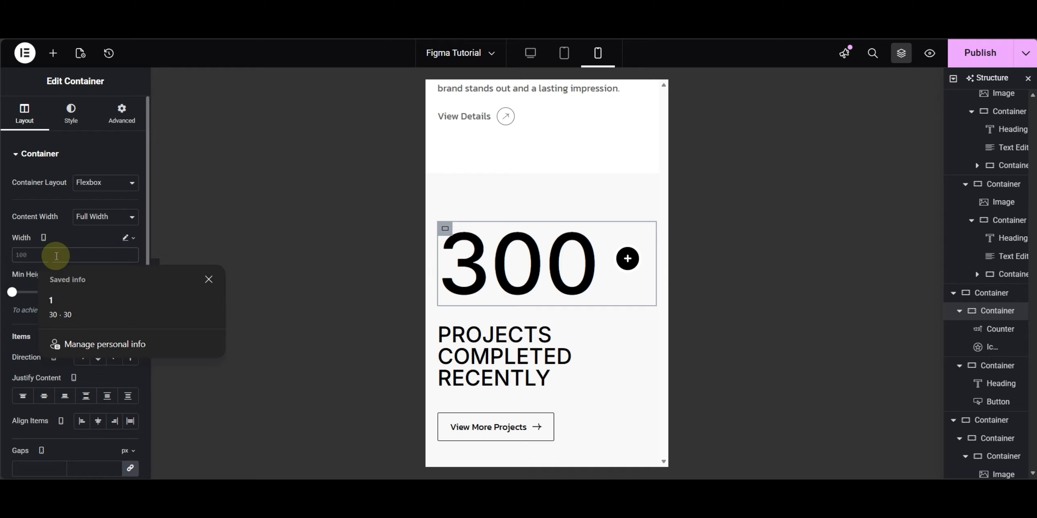
{"action": "type", "text": "fit-content"}
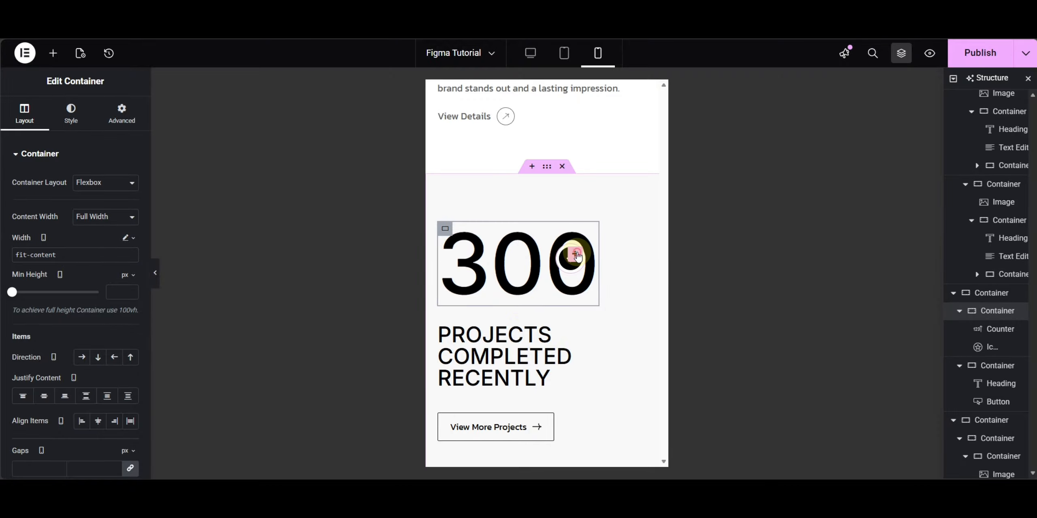
Switch the mobile horizontal offset of the 300 counter's plus icon to percent and set it to -3.
{"action": "left_click", "coordinate": [577, 256]}
{"action": "scroll", "coordinate": [81, 263], "scroll_direction": "down", "scroll_amount": 5}
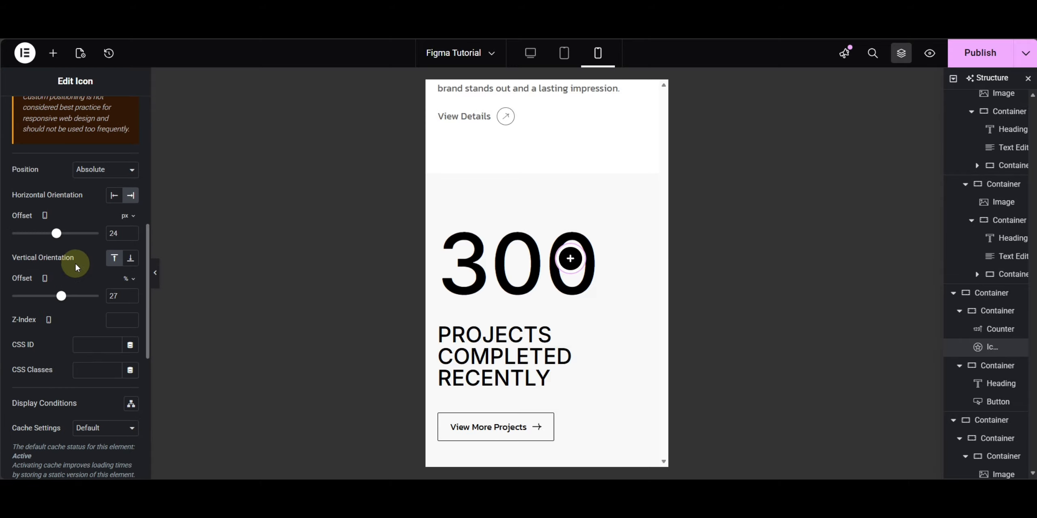
{"action": "left_click", "coordinate": [128, 218]}
{"action": "left_click", "coordinate": [125, 238]}
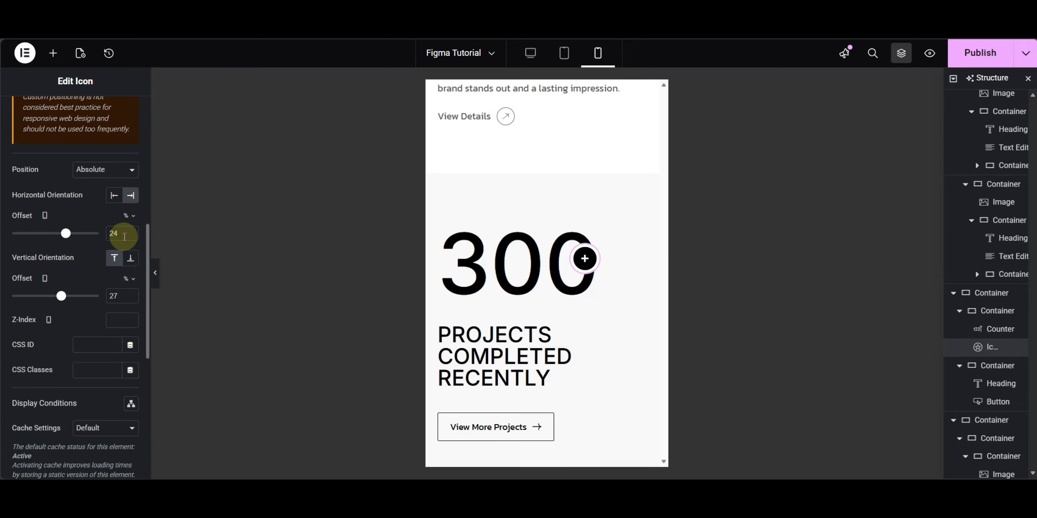
{"action": "left_click", "coordinate": [122, 235]}
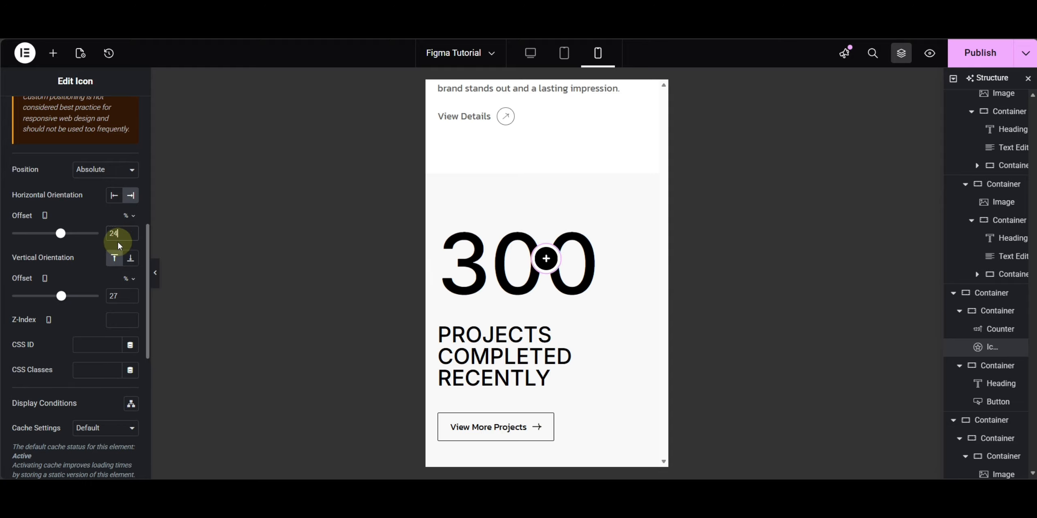
{"action": "key", "text": "Down"}
{"action": "key", "text": "Down"}
{"action": "key", "text": "BackSpace"}
{"action": "key", "text": "BackSpace"}
{"action": "type", "text": "7"}
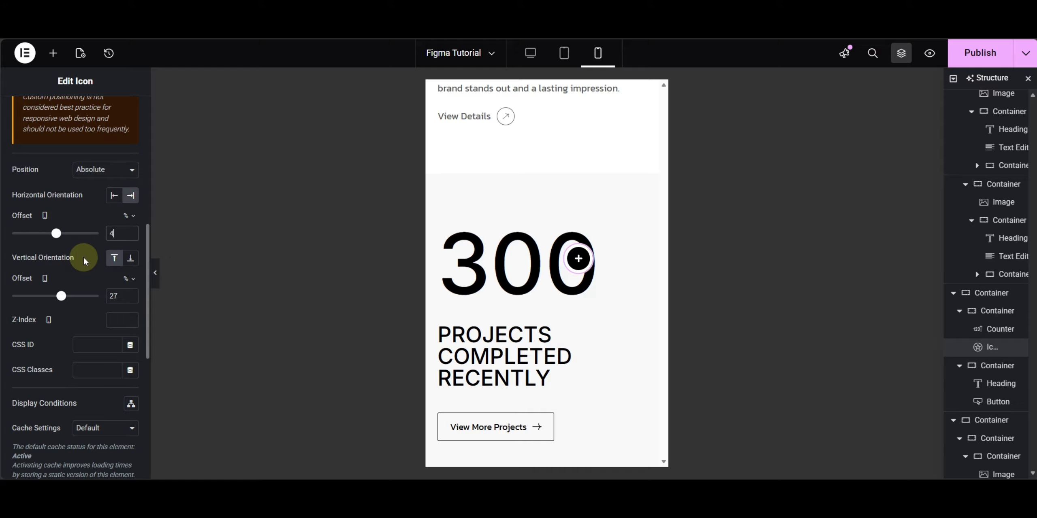
{"action": "key", "text": "Down"}
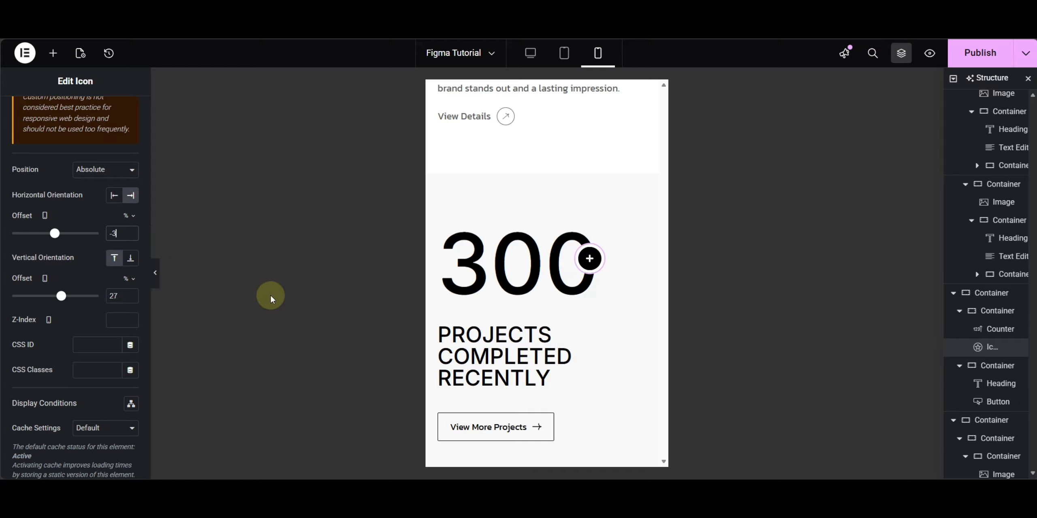
Publish the page, then reload the live 425 px preview and check the plus icon beside the 300 counter.
{"action": "mouse_move", "coordinate": [666, 328]}
{"action": "left_mouse_down"}
{"action": "mouse_move", "coordinate": [709, 327]}
{"action": "mouse_move", "coordinate": [668, 330]}
{"action": "left_mouse_up"}
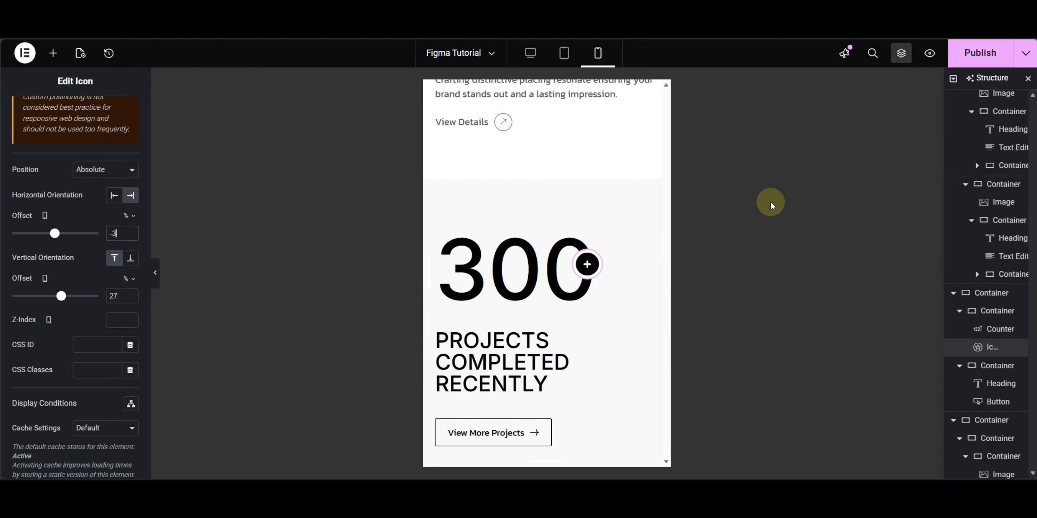
{"action": "left_click", "coordinate": [969, 59]}
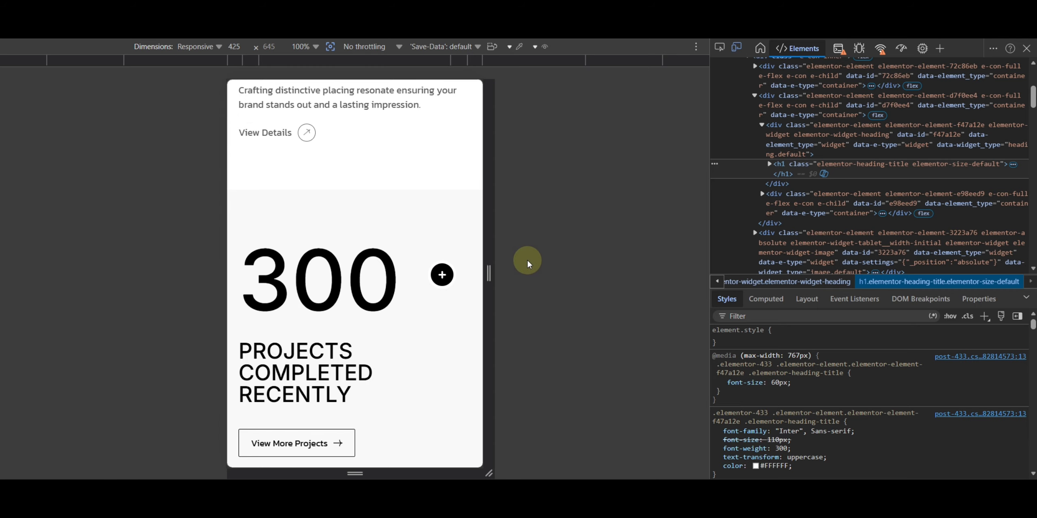
{"action": "key", "text": "ctrl+r"}
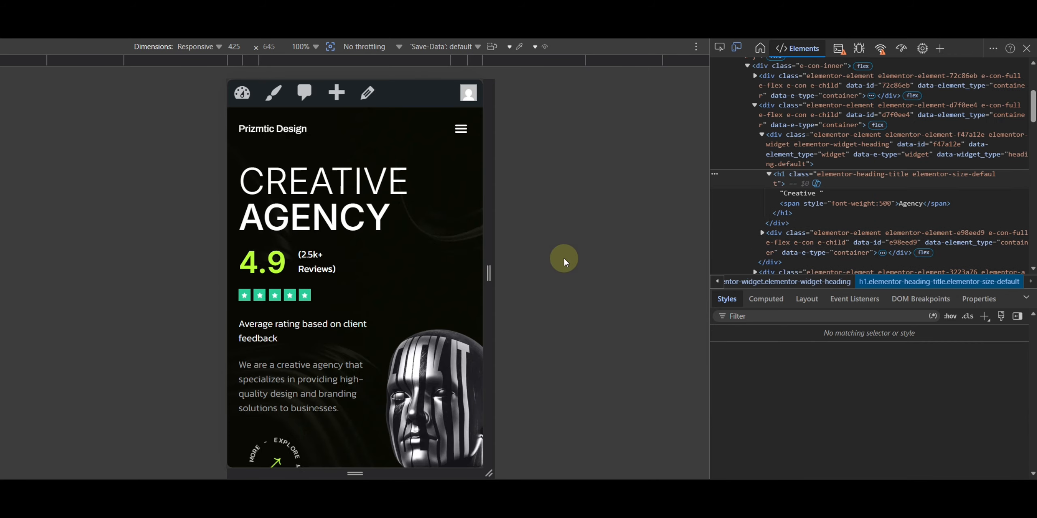
{"action": "key", "text": "ctrl+r"}
{"action": "scroll", "coordinate": [427, 233], "scroll_direction": "down", "scroll_amount": 15}
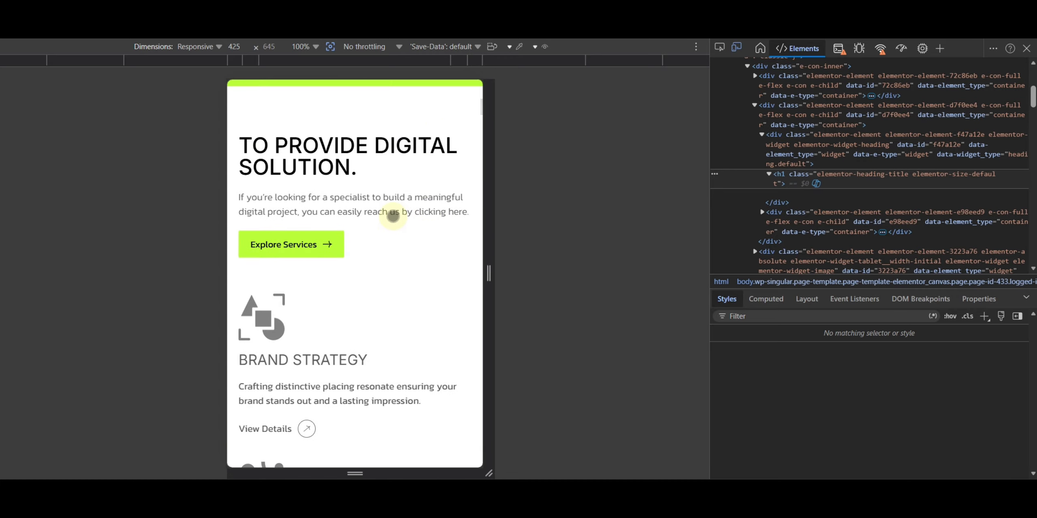
{"action": "scroll", "coordinate": [393, 215], "scroll_direction": "down", "scroll_amount": 10}
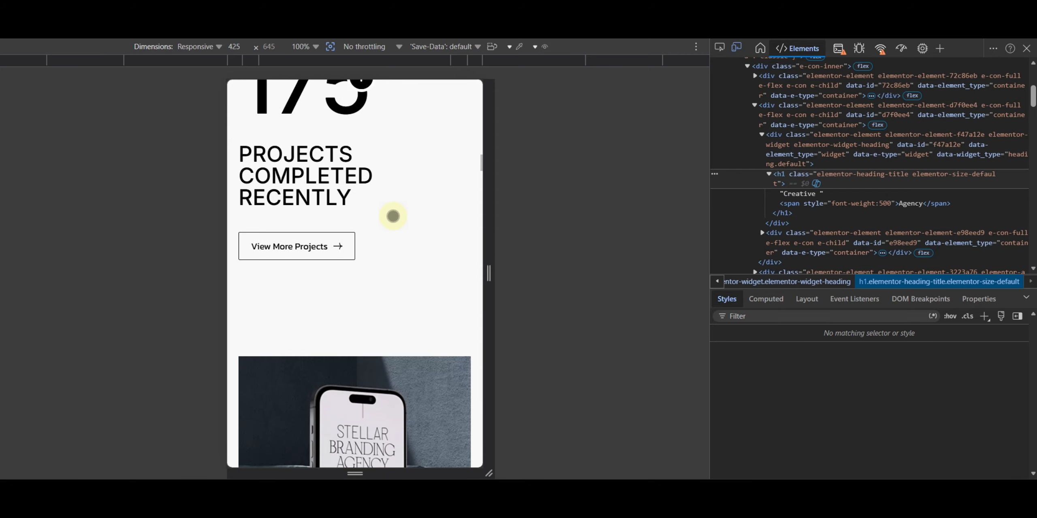
{"action": "scroll", "coordinate": [429, 229], "scroll_direction": "up", "scroll_amount": 3}
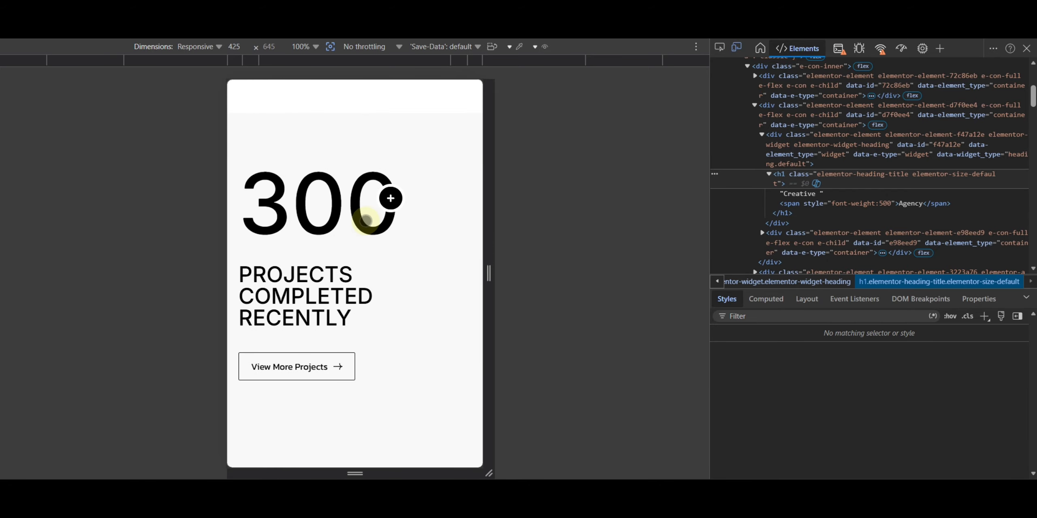
Review the project showcase, About Us text and agency statistics cards at 425 px width.
{"action": "scroll", "coordinate": [431, 236], "scroll_direction": "down", "scroll_amount": 15}
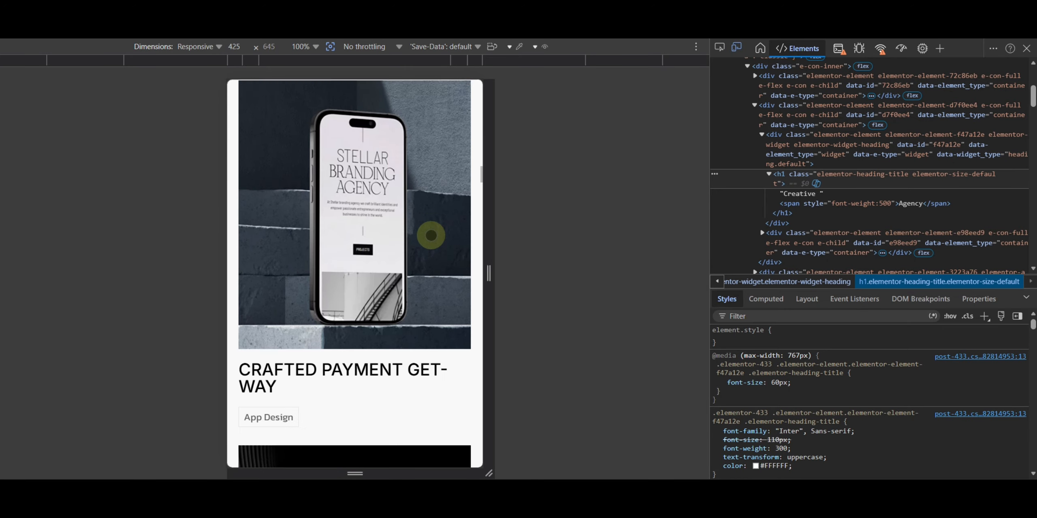
{"action": "scroll", "coordinate": [431, 236], "scroll_direction": "down", "scroll_amount": 15}
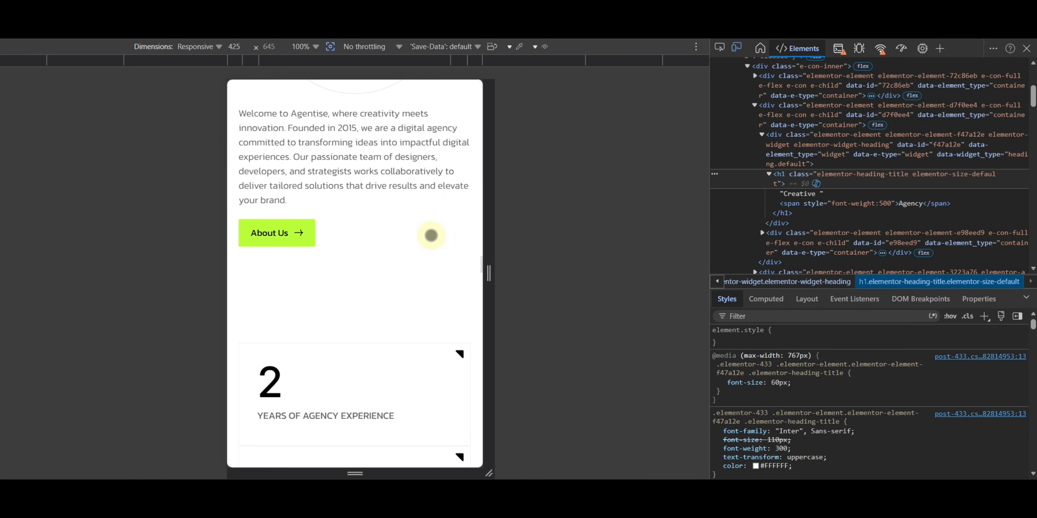
{"action": "scroll", "coordinate": [431, 235], "scroll_direction": "up", "scroll_amount": 5}
{"action": "scroll", "coordinate": [431, 234], "scroll_direction": "down", "scroll_amount": 5}
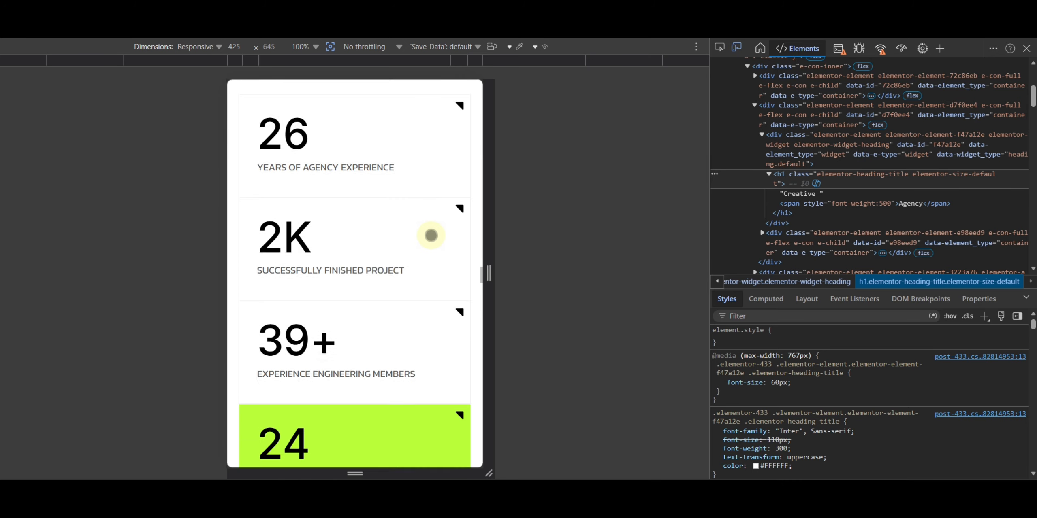
Close the developer tools and review the desktop-width page from the pricing plans back up to the project showcase.
{"action": "left_click", "coordinate": [1026, 50]}
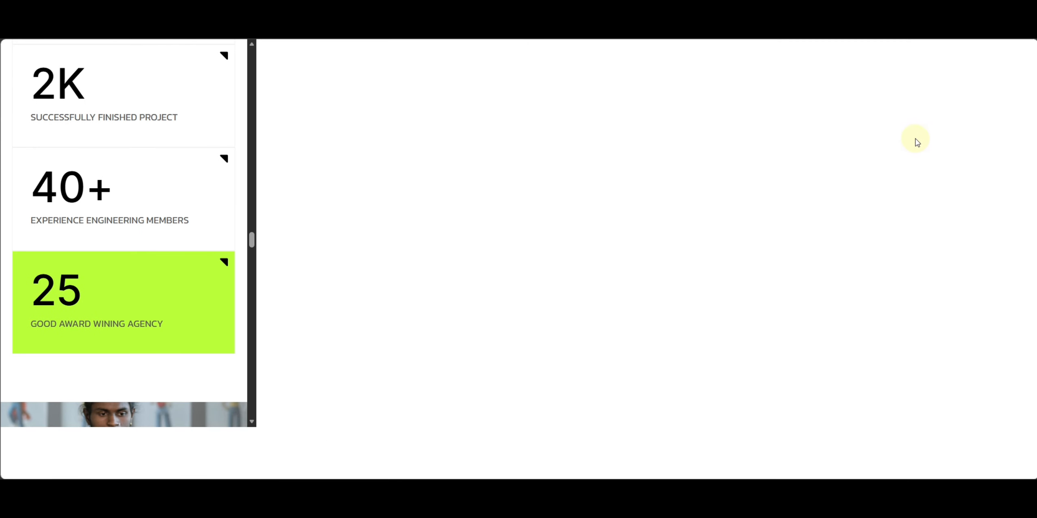
{"action": "scroll", "coordinate": [864, 251], "scroll_direction": "up", "scroll_amount": 20}
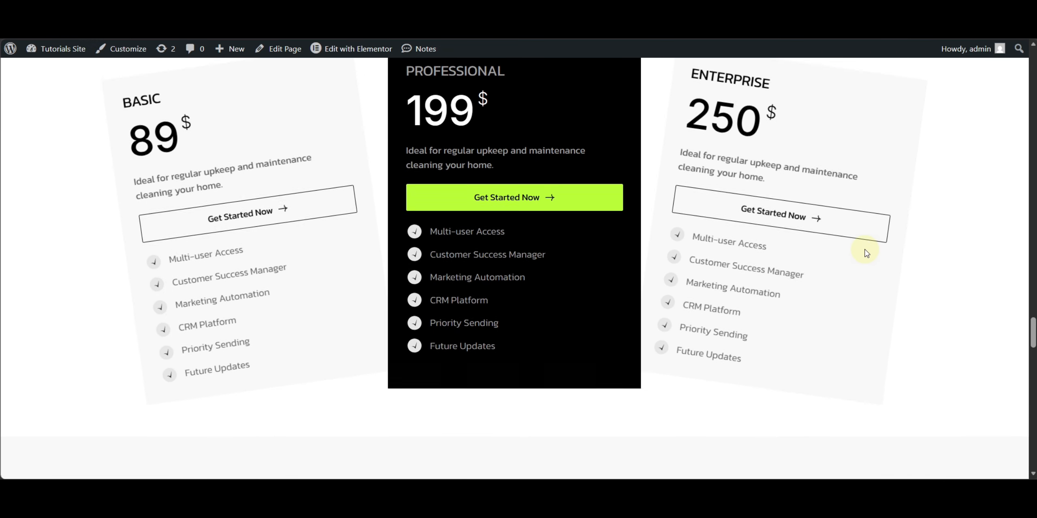
{"action": "scroll", "coordinate": [866, 253], "scroll_direction": "up", "scroll_amount": 20}
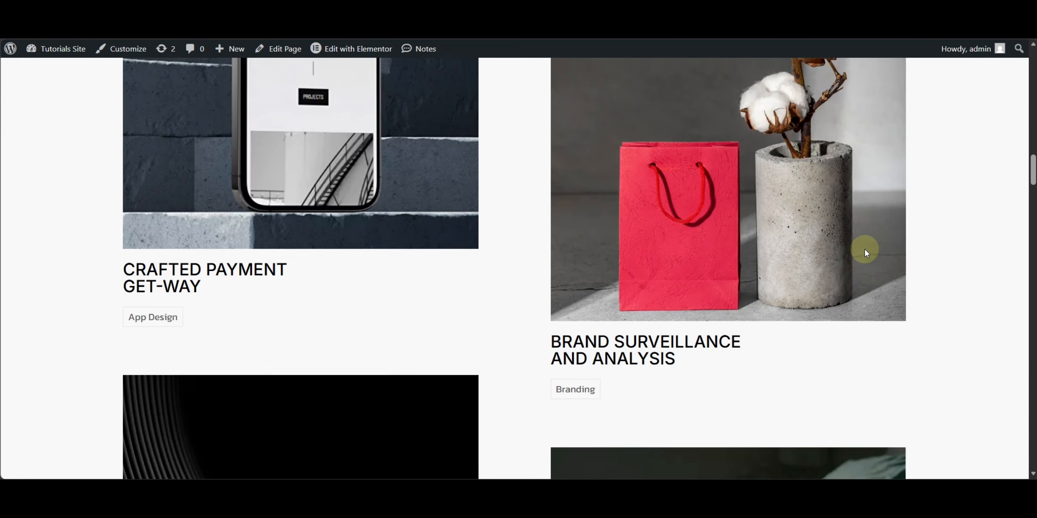